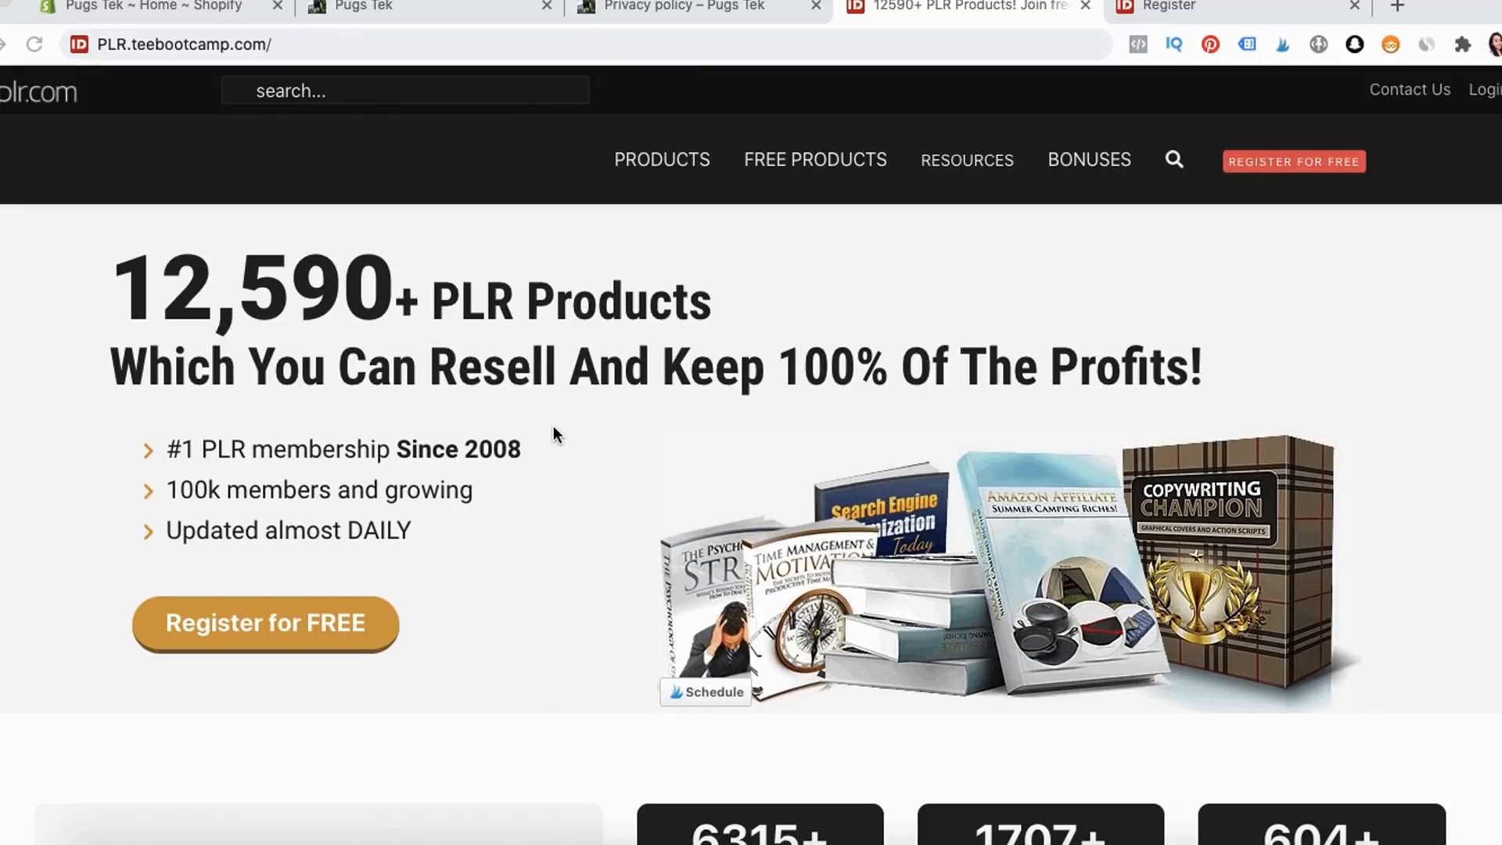
# Step: Review the product types offered on the PLR home page, circling the eBooks, Videos, Graphics and Templates tiles, and clear the markings
pyautogui.scroll(-5, 548, 444)
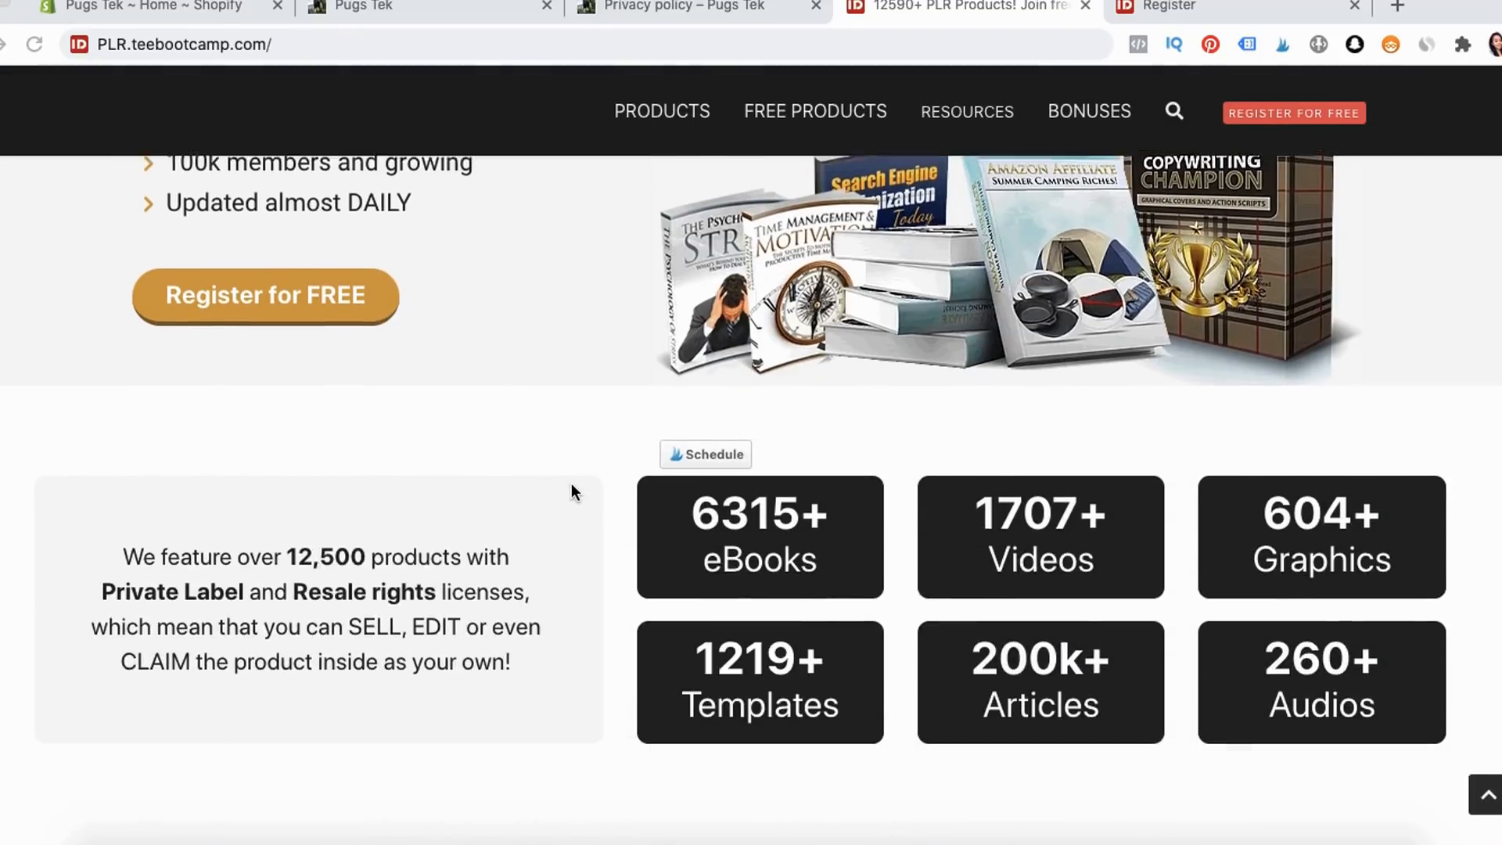
pyautogui.scroll(-1, 571, 491)
pyautogui.moveTo(649, 492); pyautogui.dragTo(814, 405)
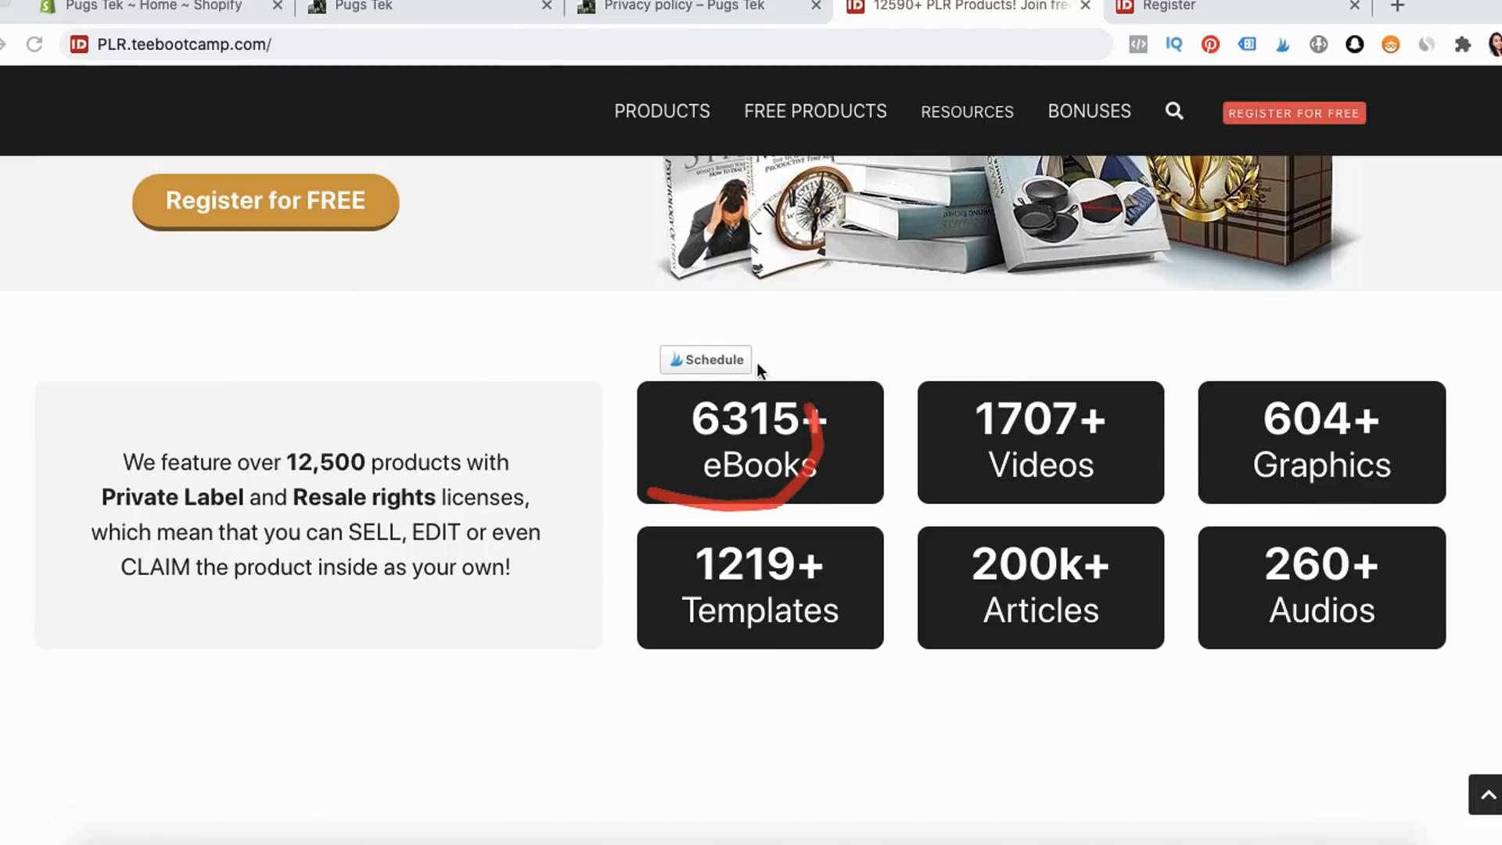
pyautogui.moveTo(758, 363); pyautogui.dragTo(765, 481)
pyautogui.moveTo(979, 471)
pyautogui.mouseDown()
pyautogui.moveTo(1035, 380)
pyautogui.moveTo(1128, 433)
pyautogui.mouseUp()
pyautogui.moveTo(1219, 430)
pyautogui.mouseDown()
pyautogui.moveTo(1359, 496)
pyautogui.moveTo(1276, 462)
pyautogui.mouseUp()
pyautogui.moveTo(936, 606)
pyautogui.mouseDown()
pyautogui.moveTo(692, 632)
pyautogui.moveTo(1372, 615)
pyautogui.moveTo(758, 534)
pyautogui.mouseUp()
pyautogui.press('Escape')
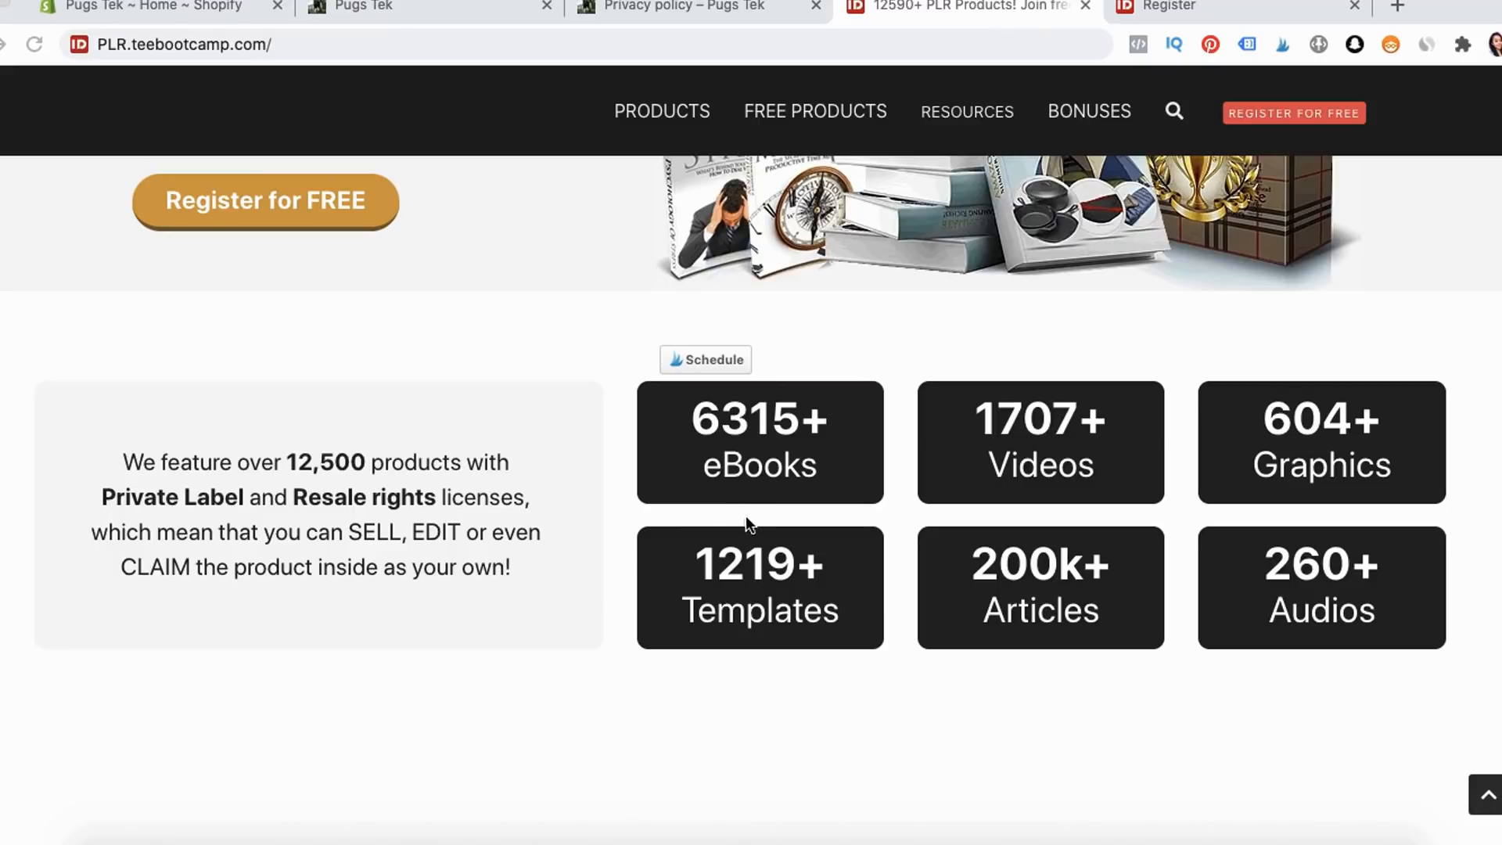
pyautogui.scroll(2, 775, 493)
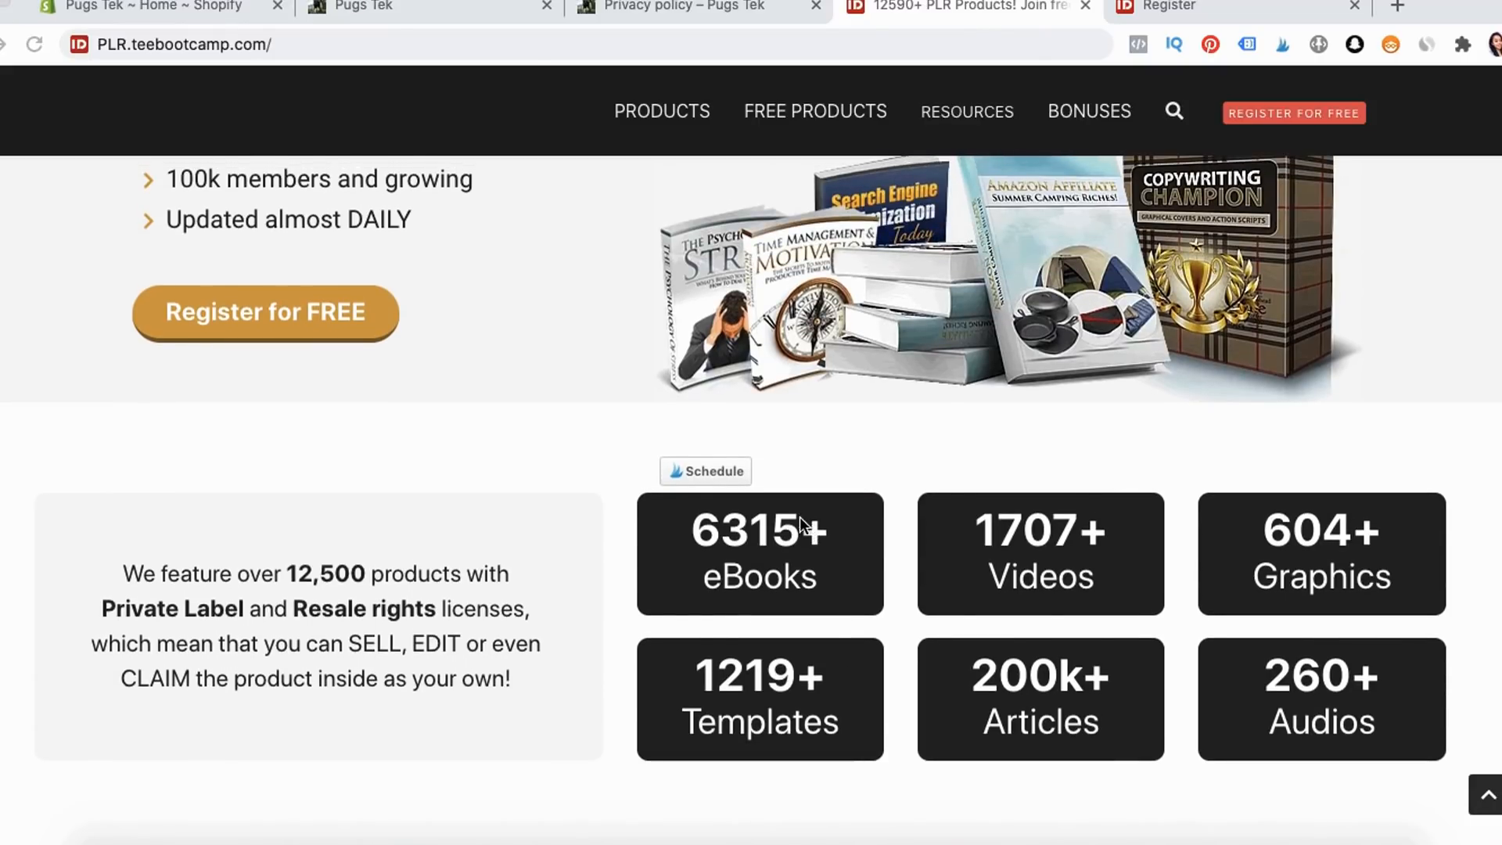
pyautogui.scroll(4, 782, 515)
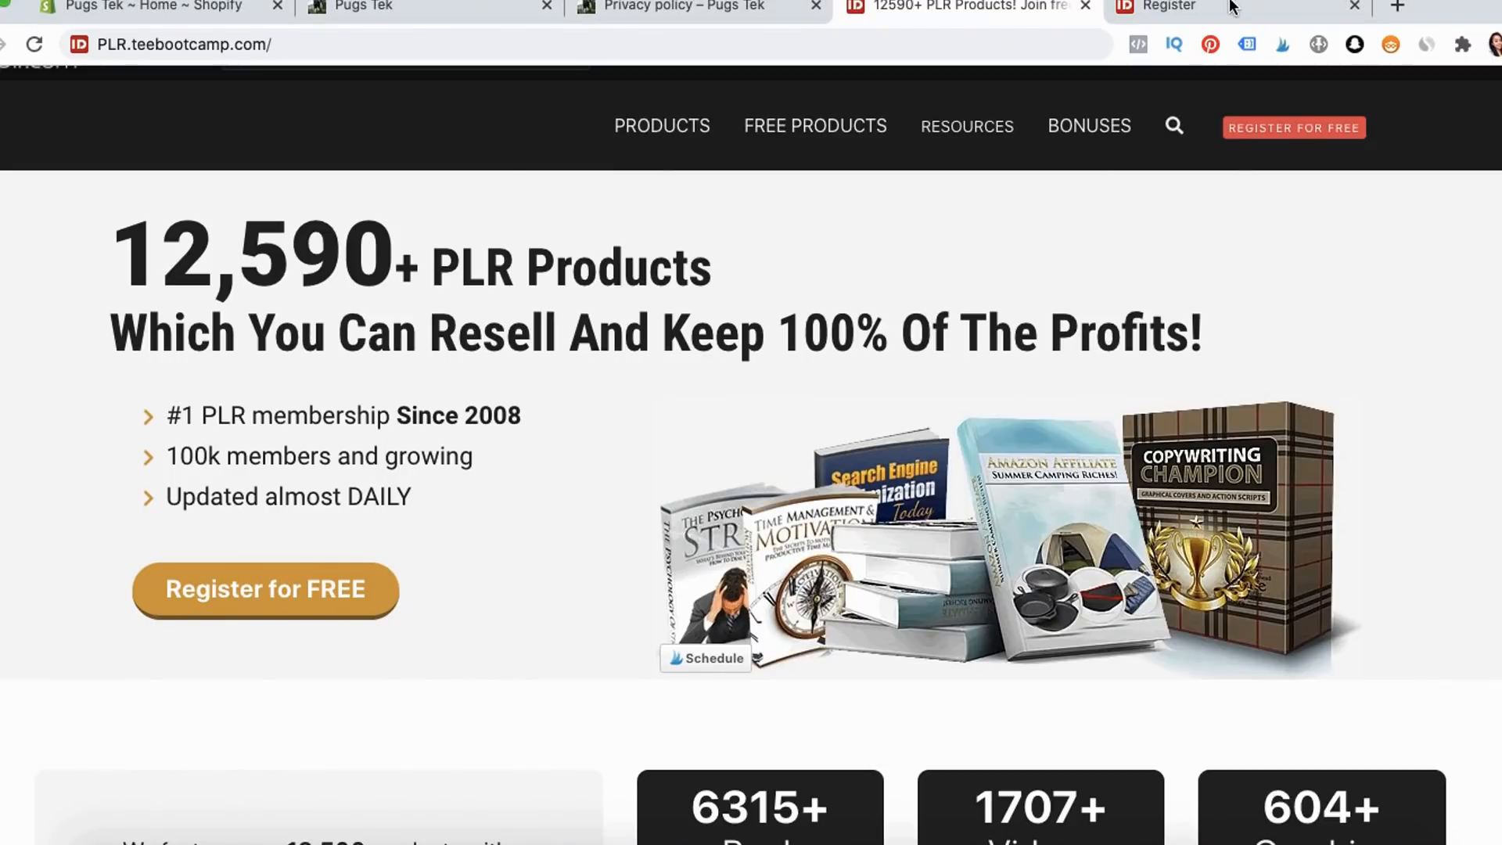
# Step: Check the Gold Membership Plans on the Register page, circle the Lifetime Access offer, clear the marking and return to the PLR home page
pyautogui.click(1267, 4)
pyautogui.scroll(-20, 704, 366)
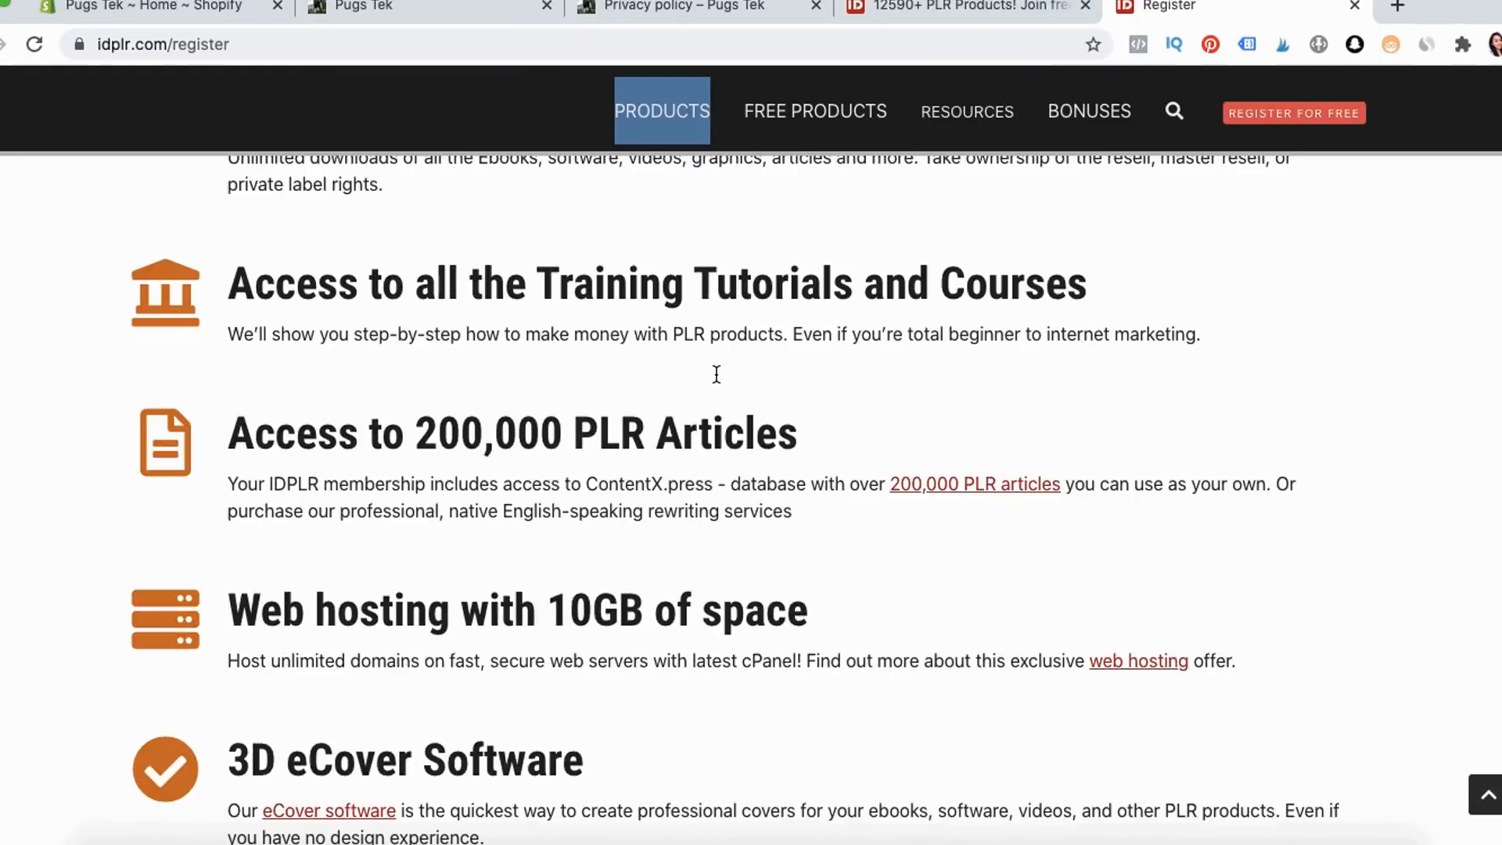
pyautogui.scroll(-10, 717, 374)
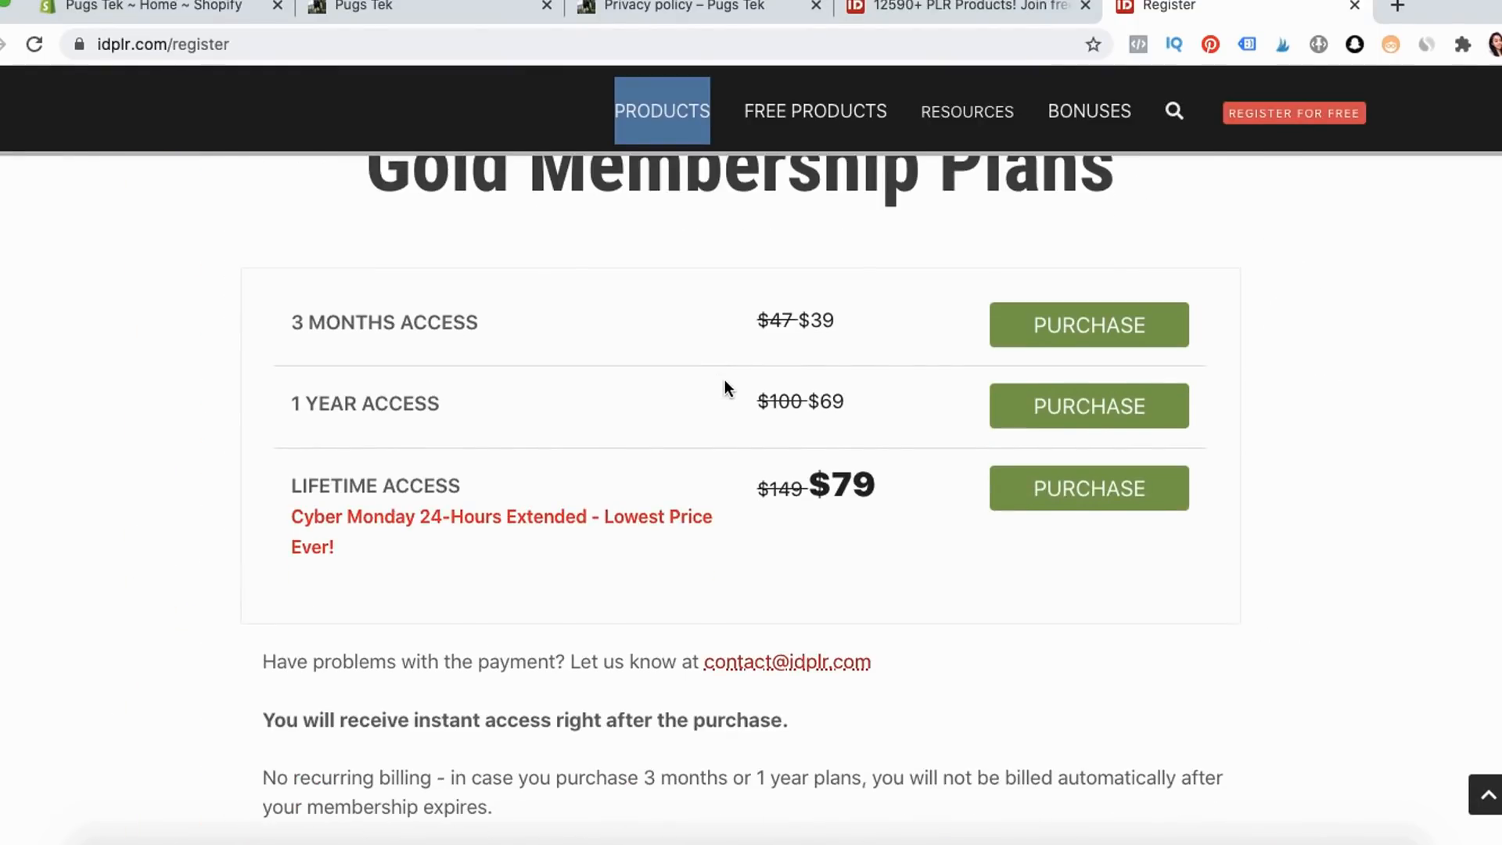
pyautogui.click(1107, 841)
pyautogui.moveTo(359, 444)
pyautogui.mouseDown()
pyautogui.moveTo(200, 469)
pyautogui.moveTo(1121, 593)
pyautogui.moveTo(715, 451)
pyautogui.moveTo(374, 433)
pyautogui.mouseUp()
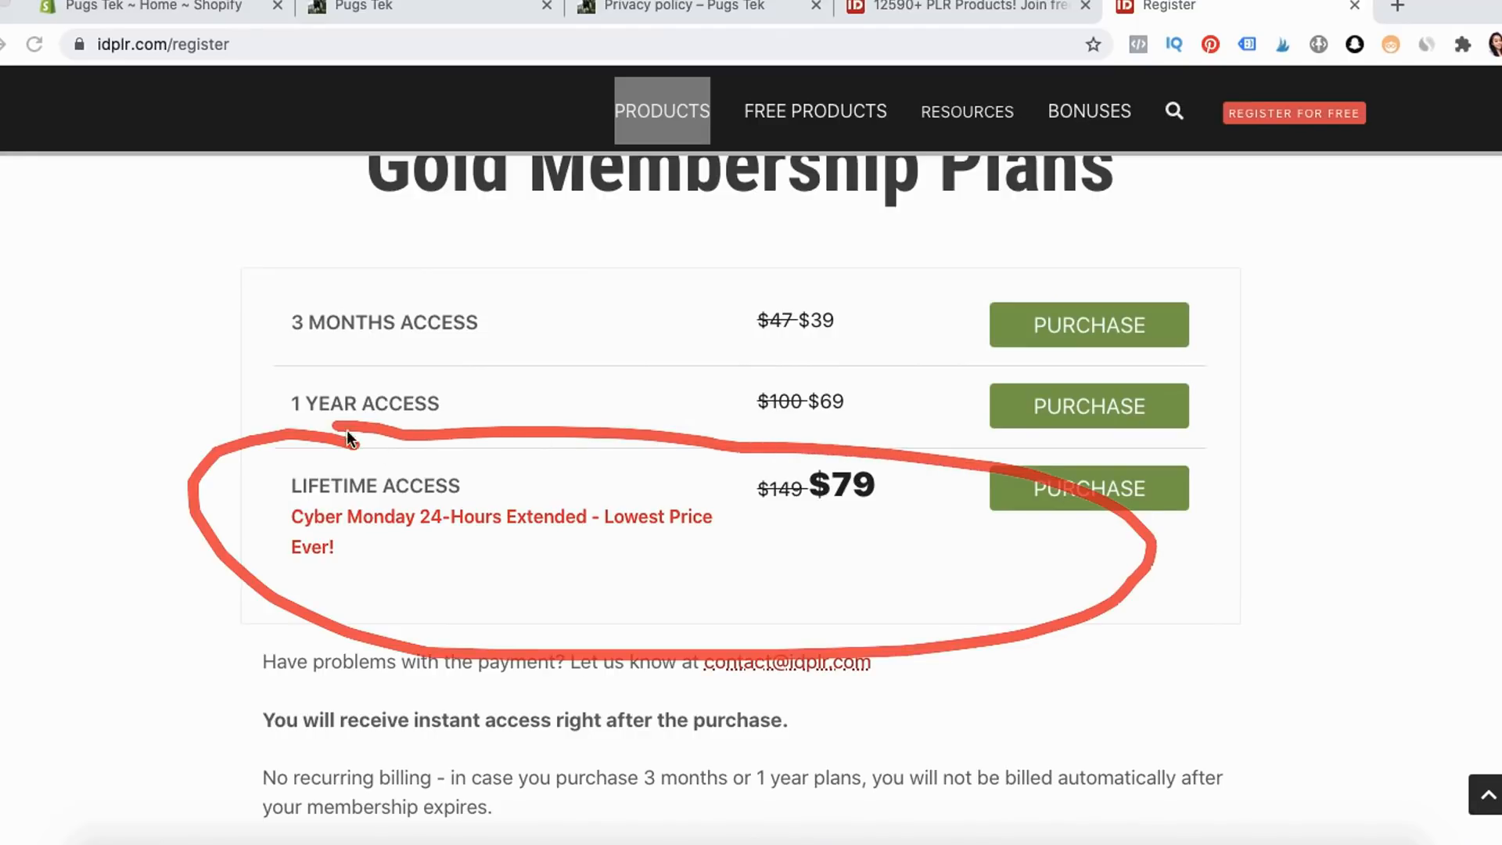
pyautogui.press('Escape')
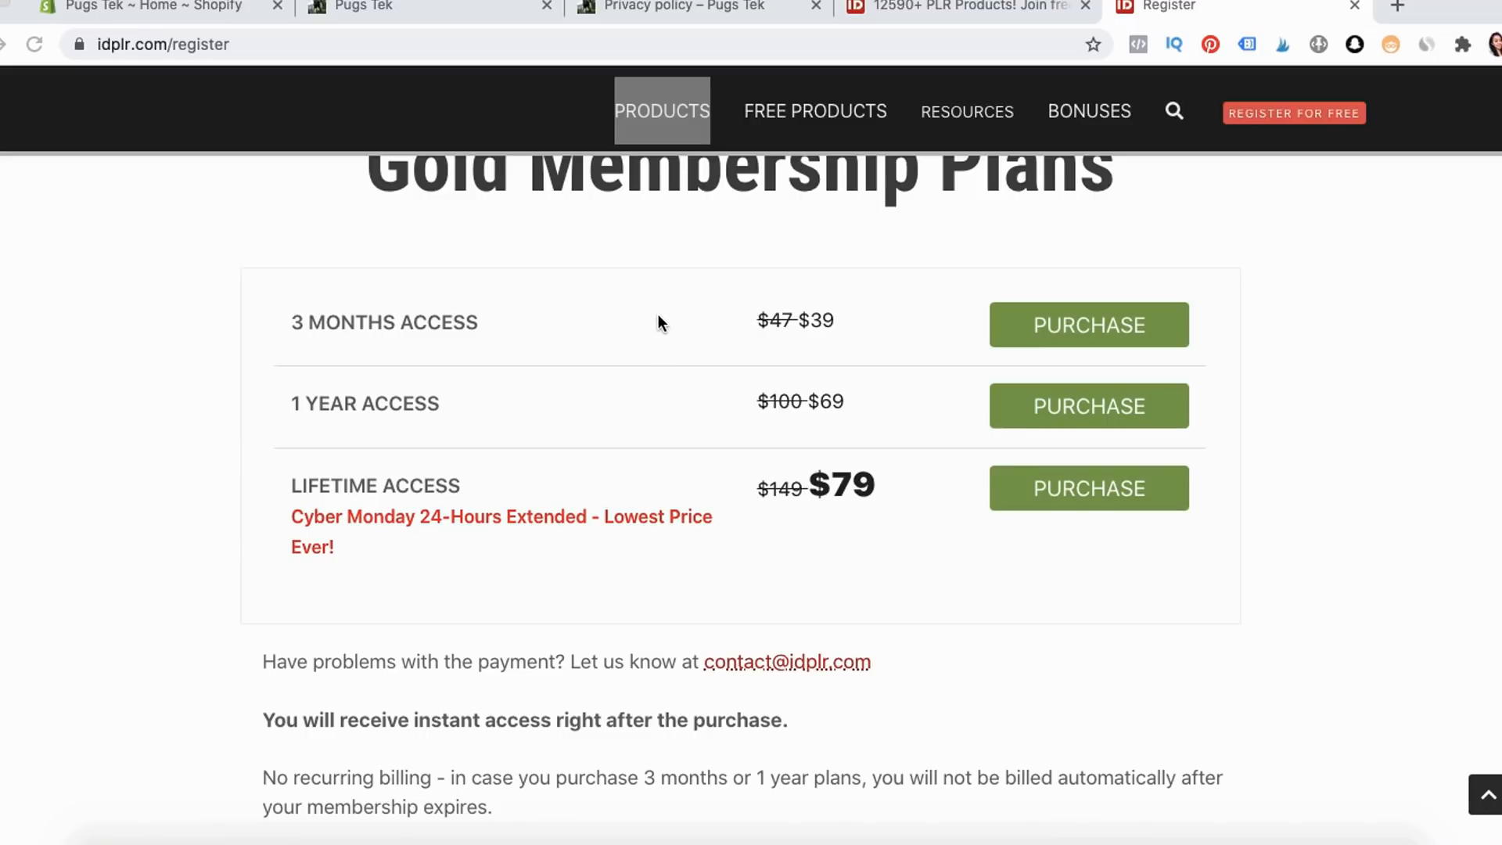
pyautogui.scroll(1, 658, 329)
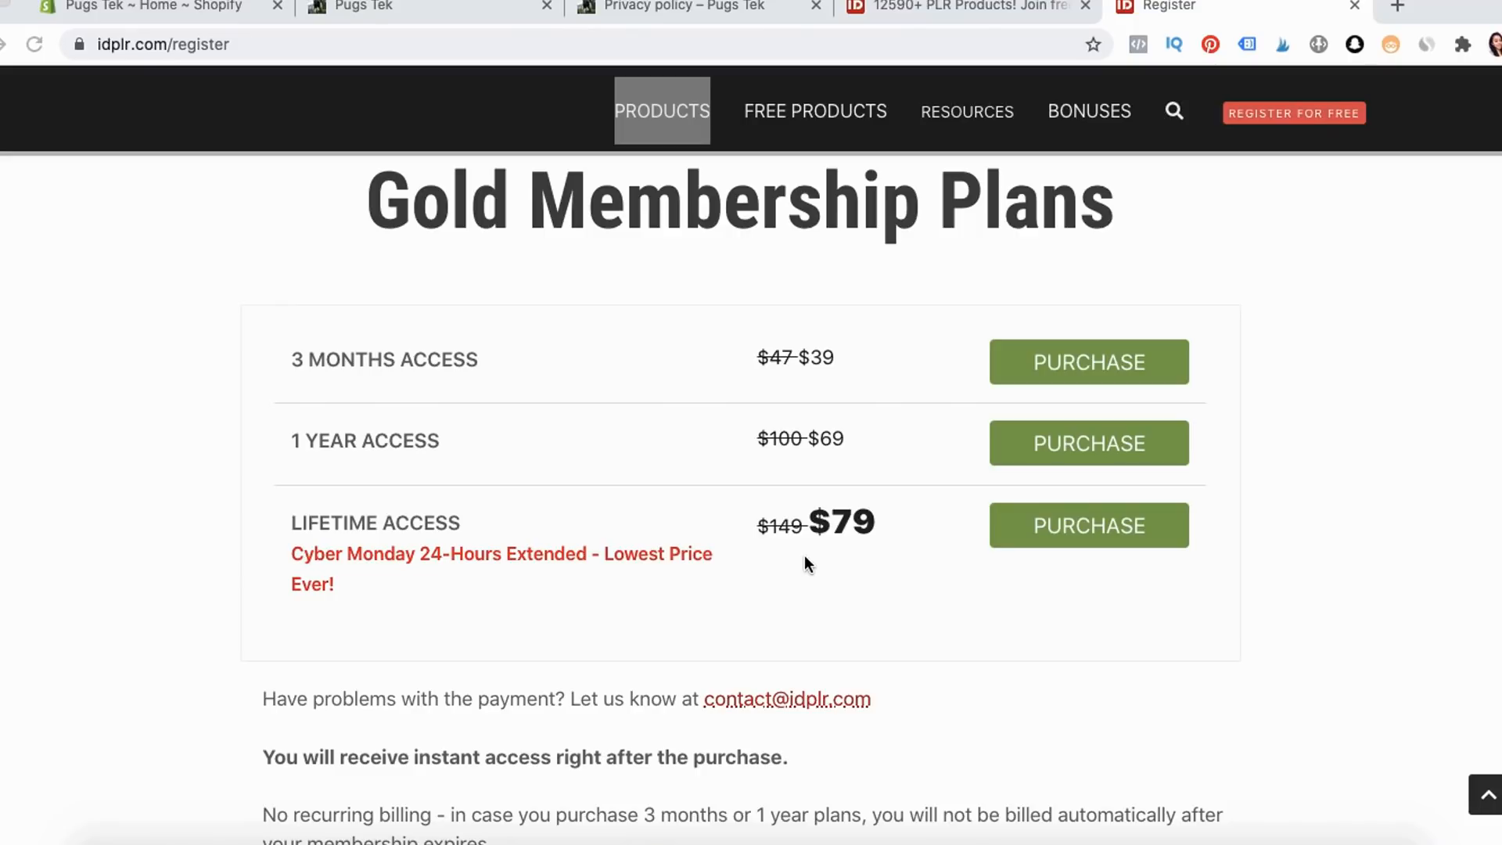
pyautogui.click(983, 5)
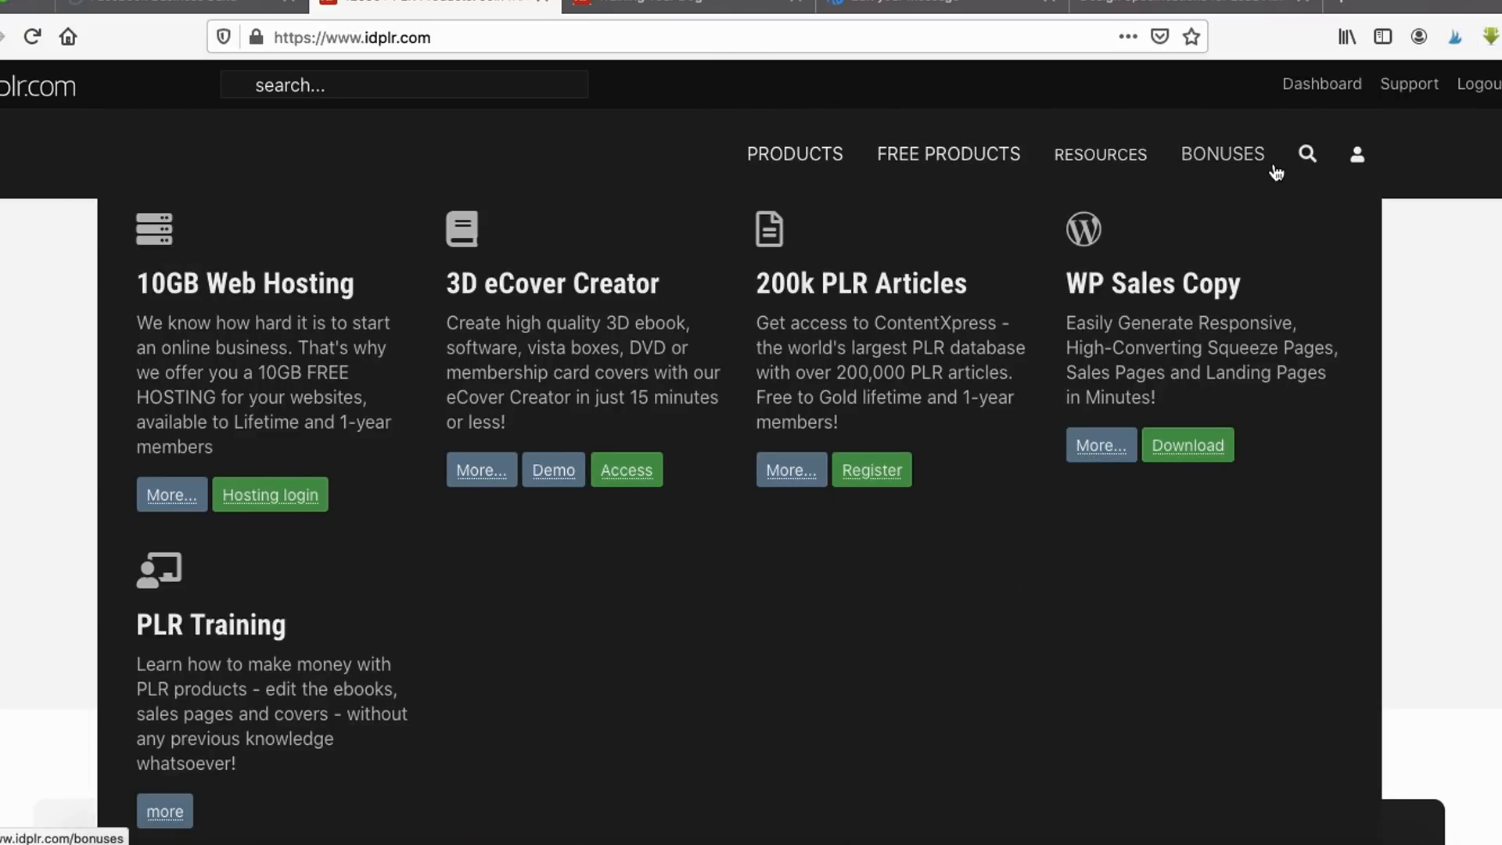
# Step: Search the idplr.com product library for "dog" with all categories included
pyautogui.moveTo(1292, 179)
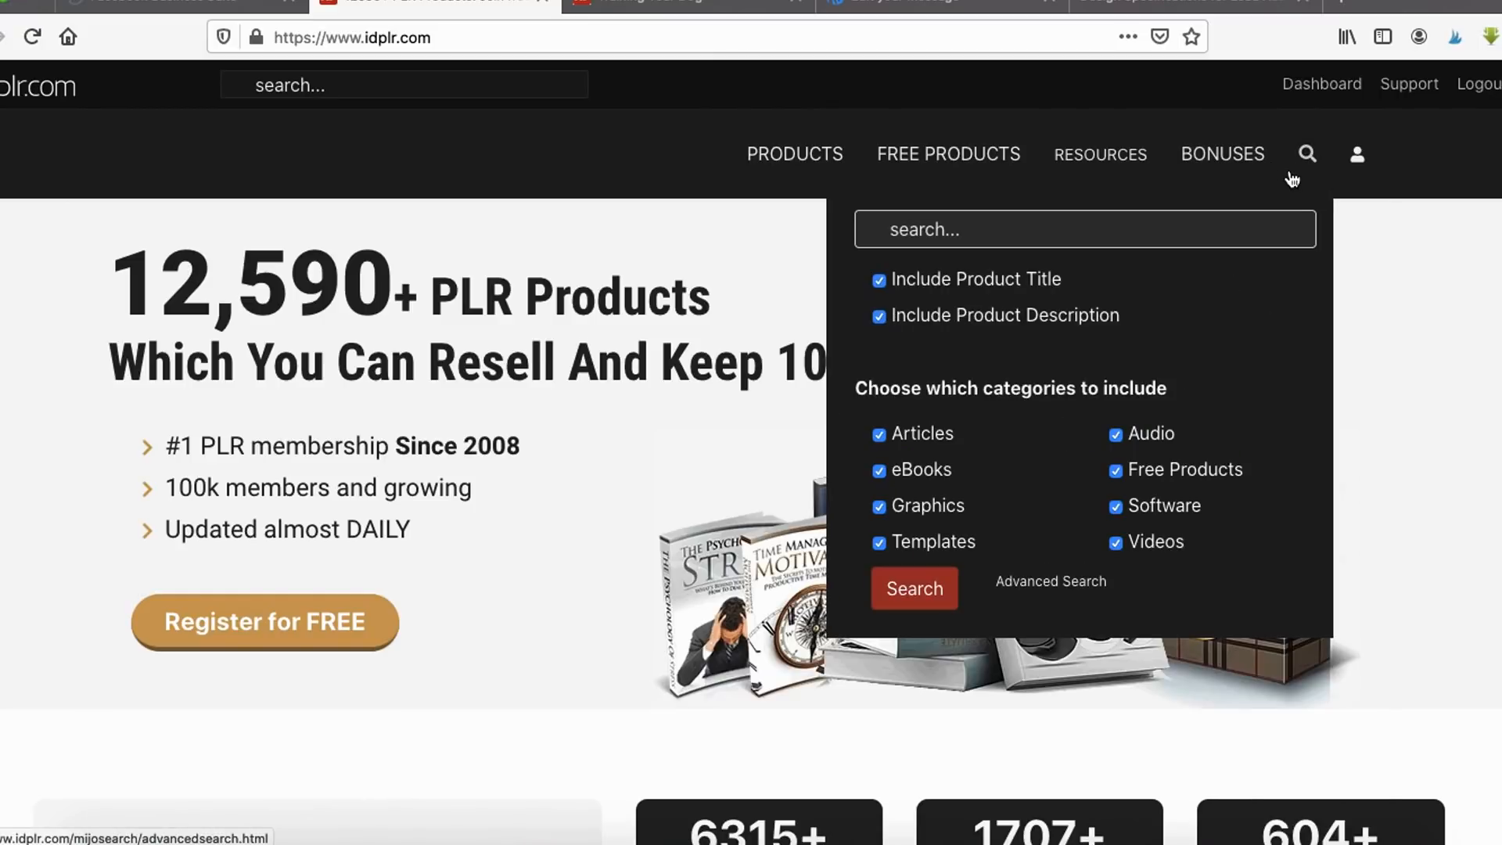
pyautogui.click(1281, 229)
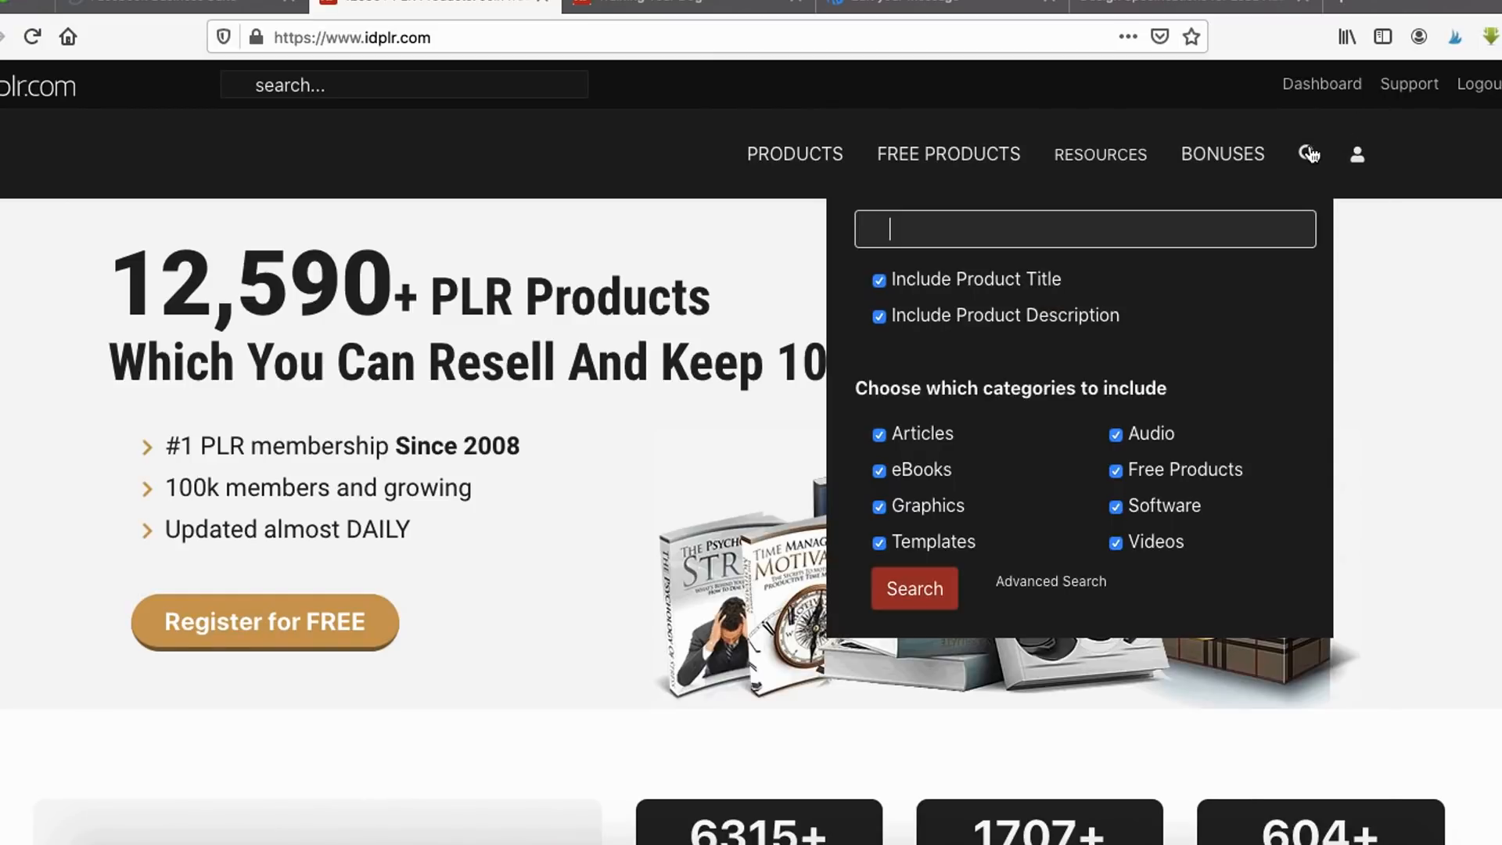
pyautogui.write('dog')
pyautogui.press('Return')
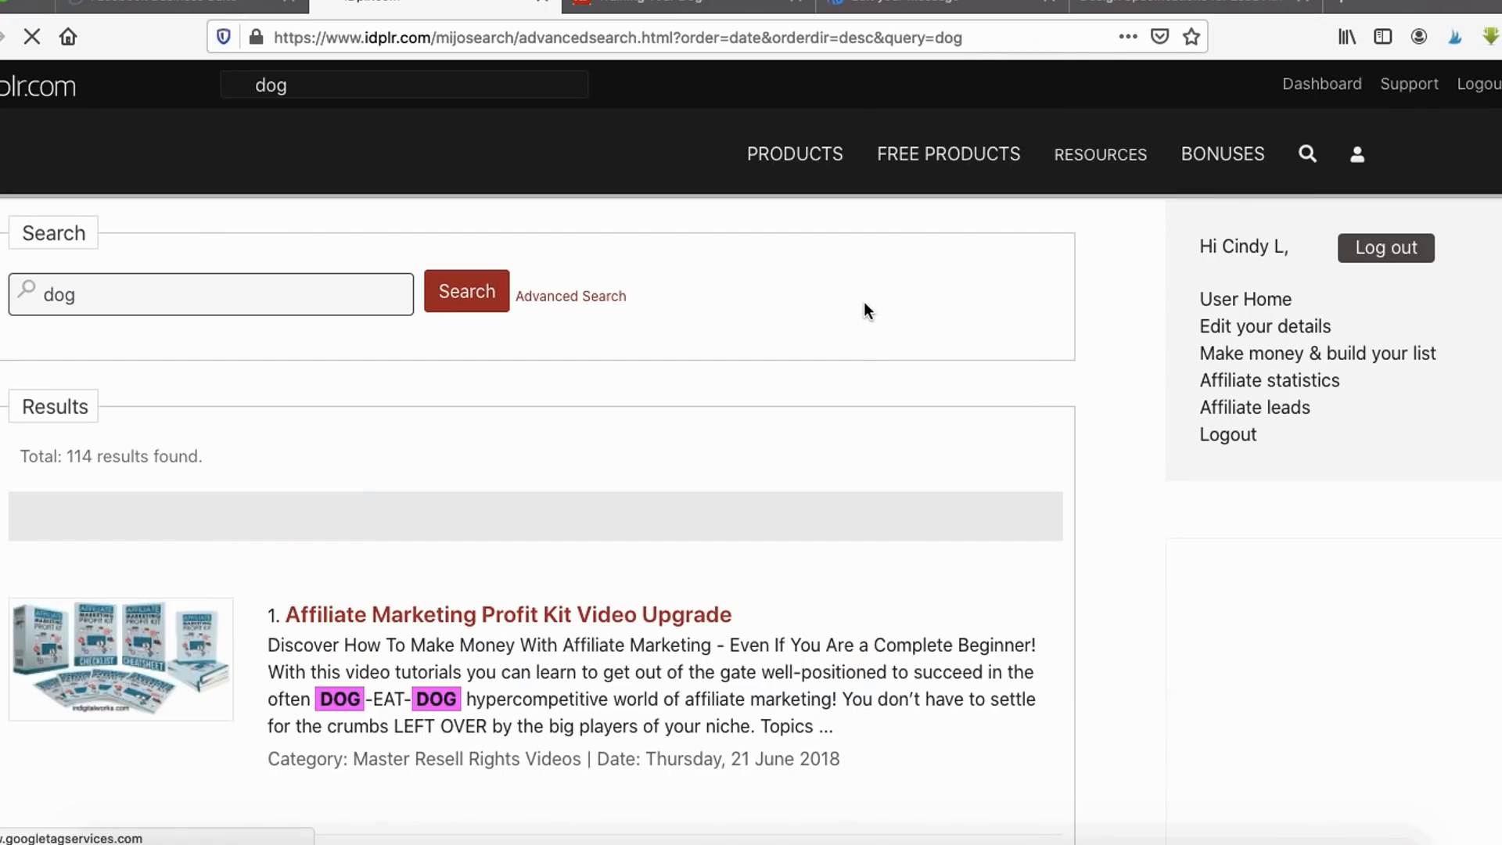
# Step: Look through the dog search results for a suitable dog training ebook
pyautogui.scroll(-4, 431, 509)
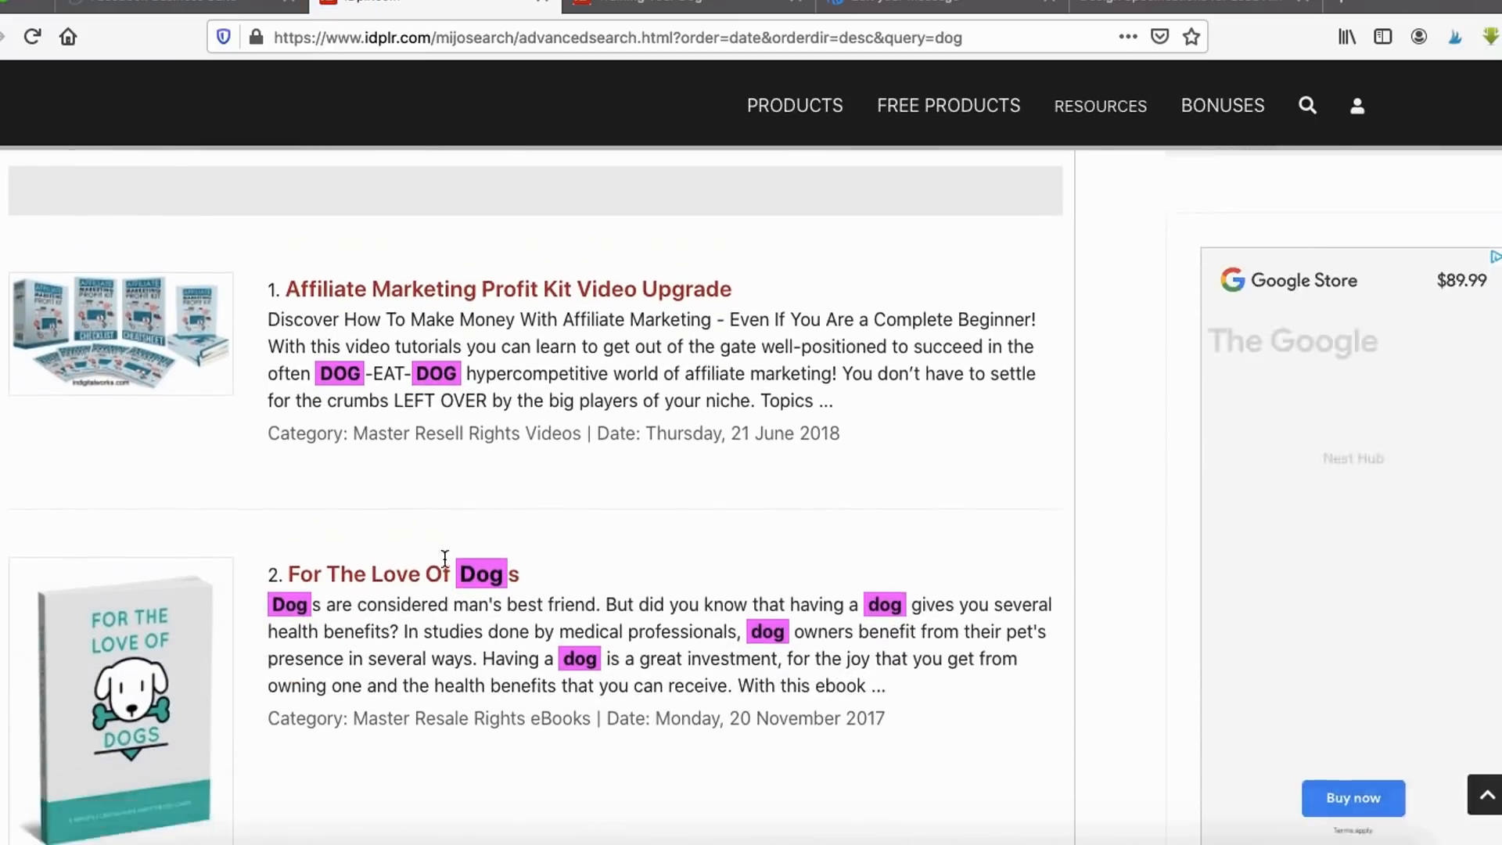
pyautogui.scroll(-7, 443, 560)
pyautogui.scroll(-7, 441, 557)
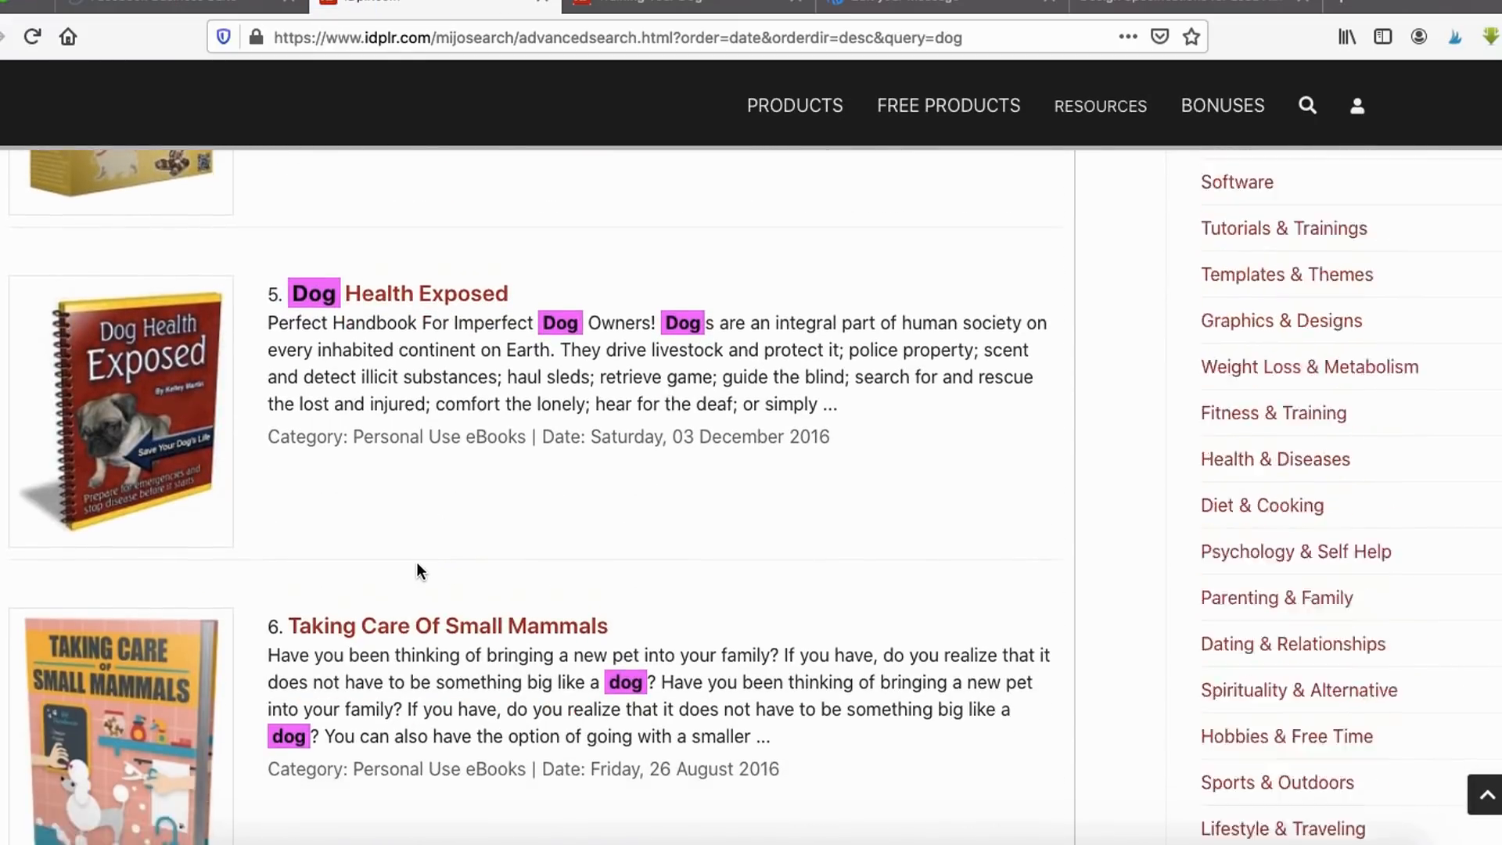
pyautogui.scroll(-2, 417, 562)
pyautogui.scroll(-8, 336, 542)
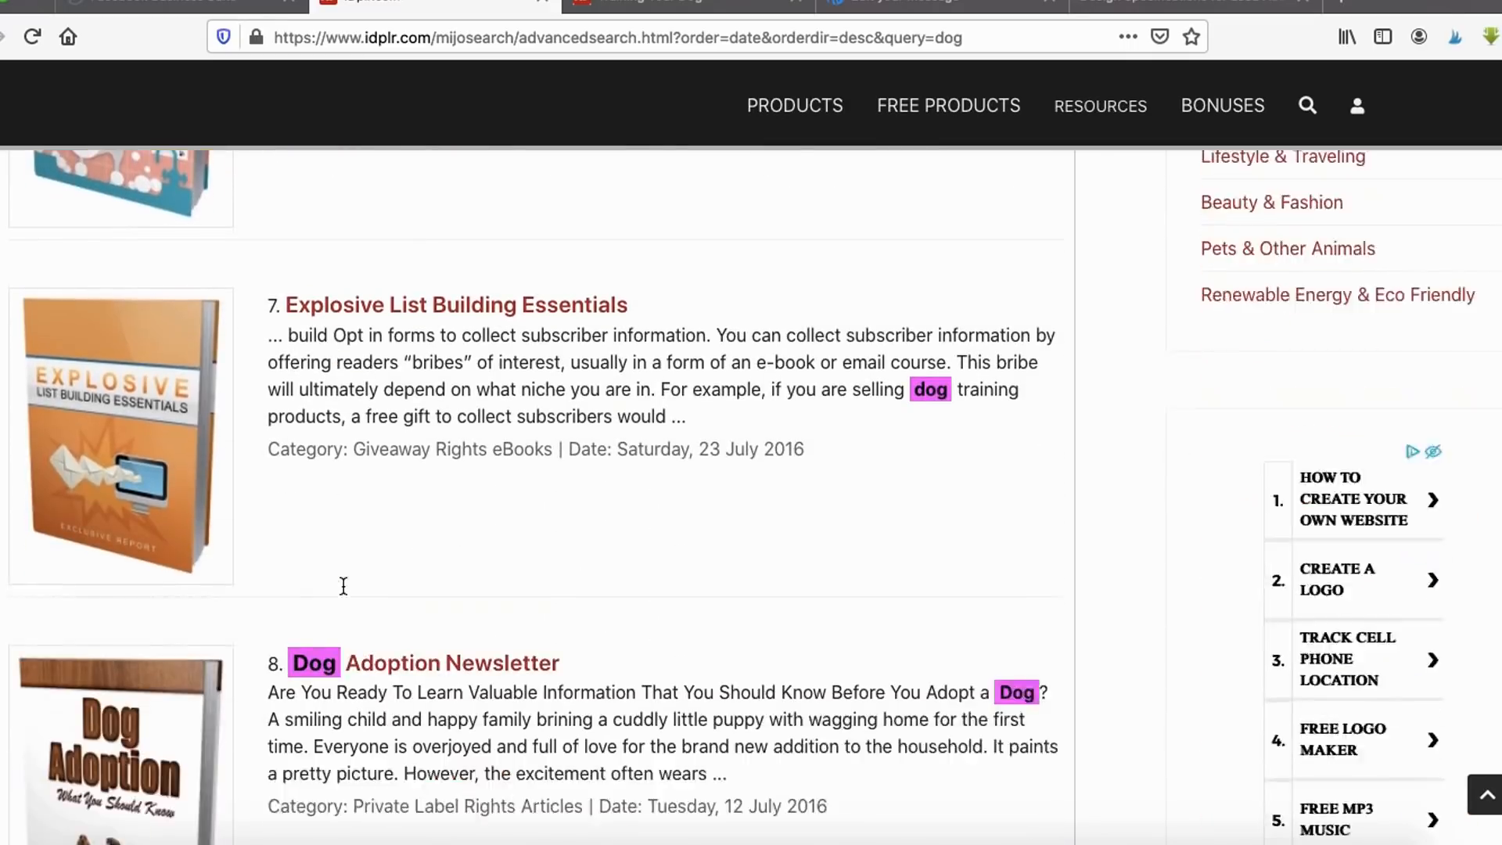
pyautogui.scroll(-16, 399, 557)
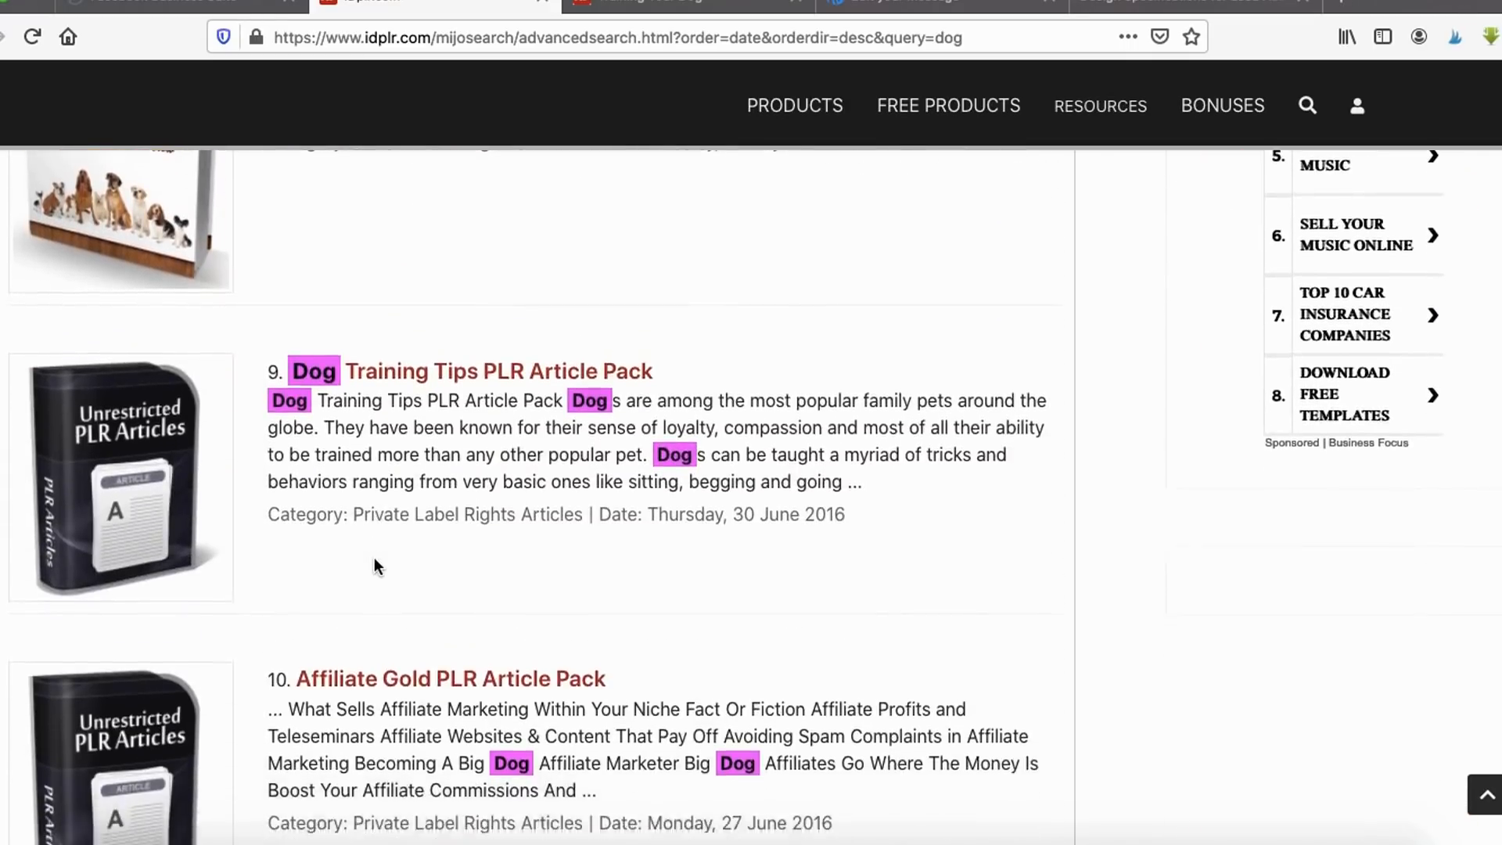
pyautogui.scroll(-13, 374, 557)
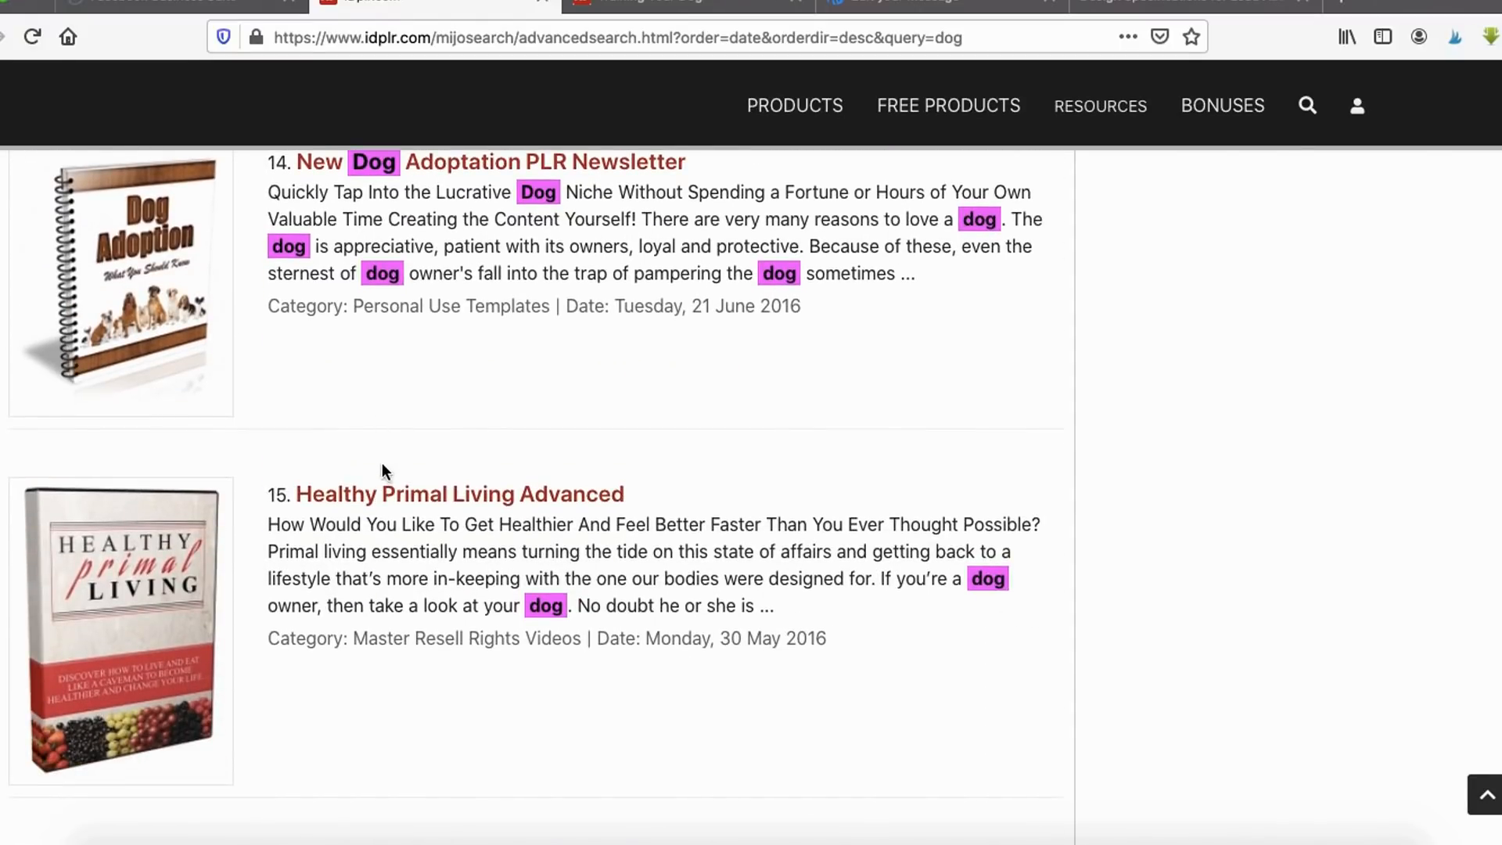
pyautogui.scroll(-6, 382, 469)
pyautogui.scroll(-9, 382, 468)
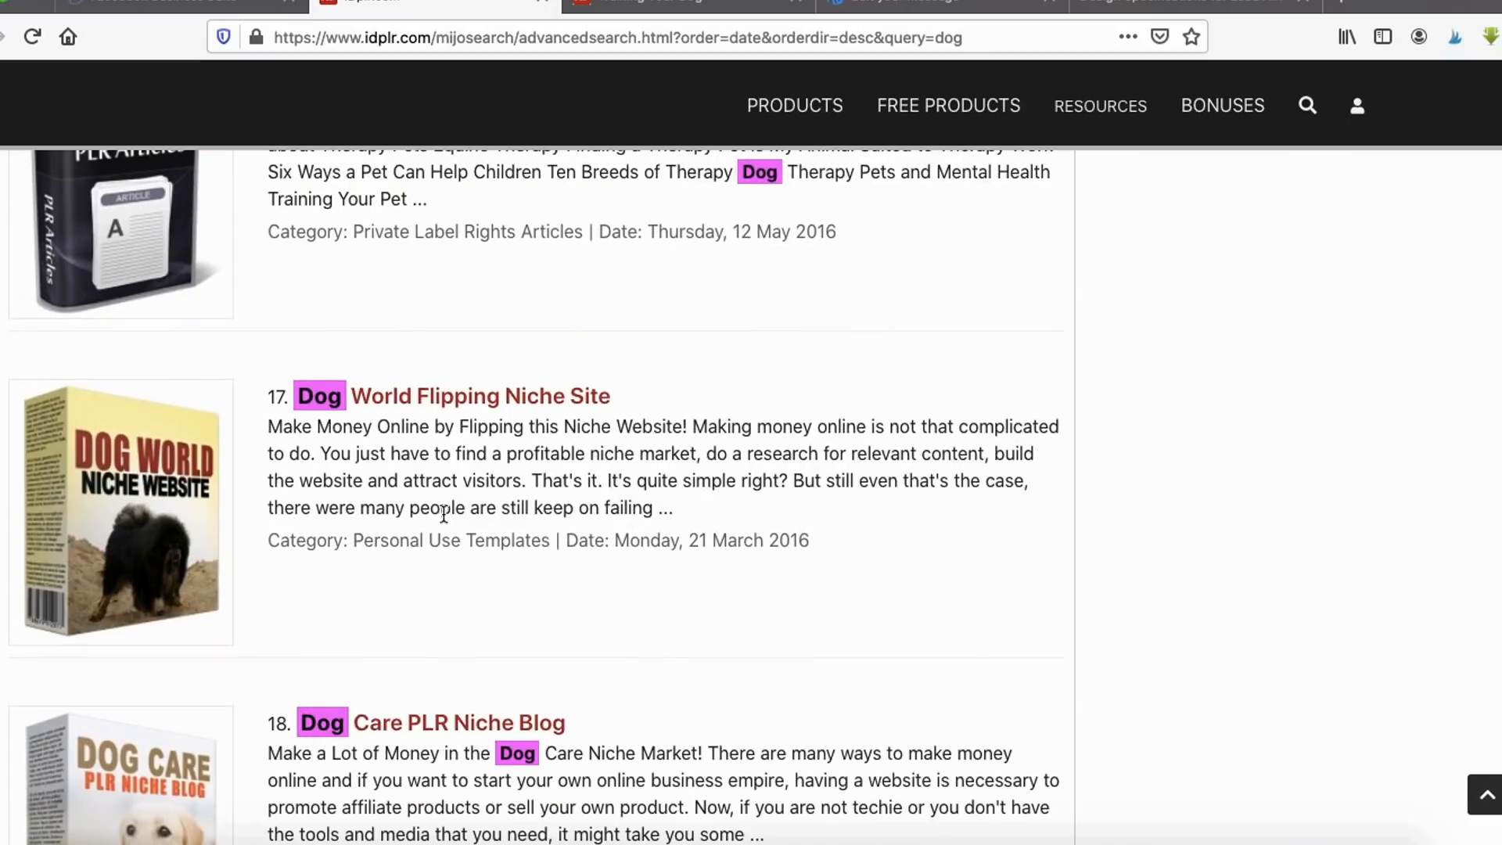
pyautogui.scroll(-9, 376, 514)
pyautogui.scroll(-7, 255, 521)
pyautogui.scroll(-7, 256, 517)
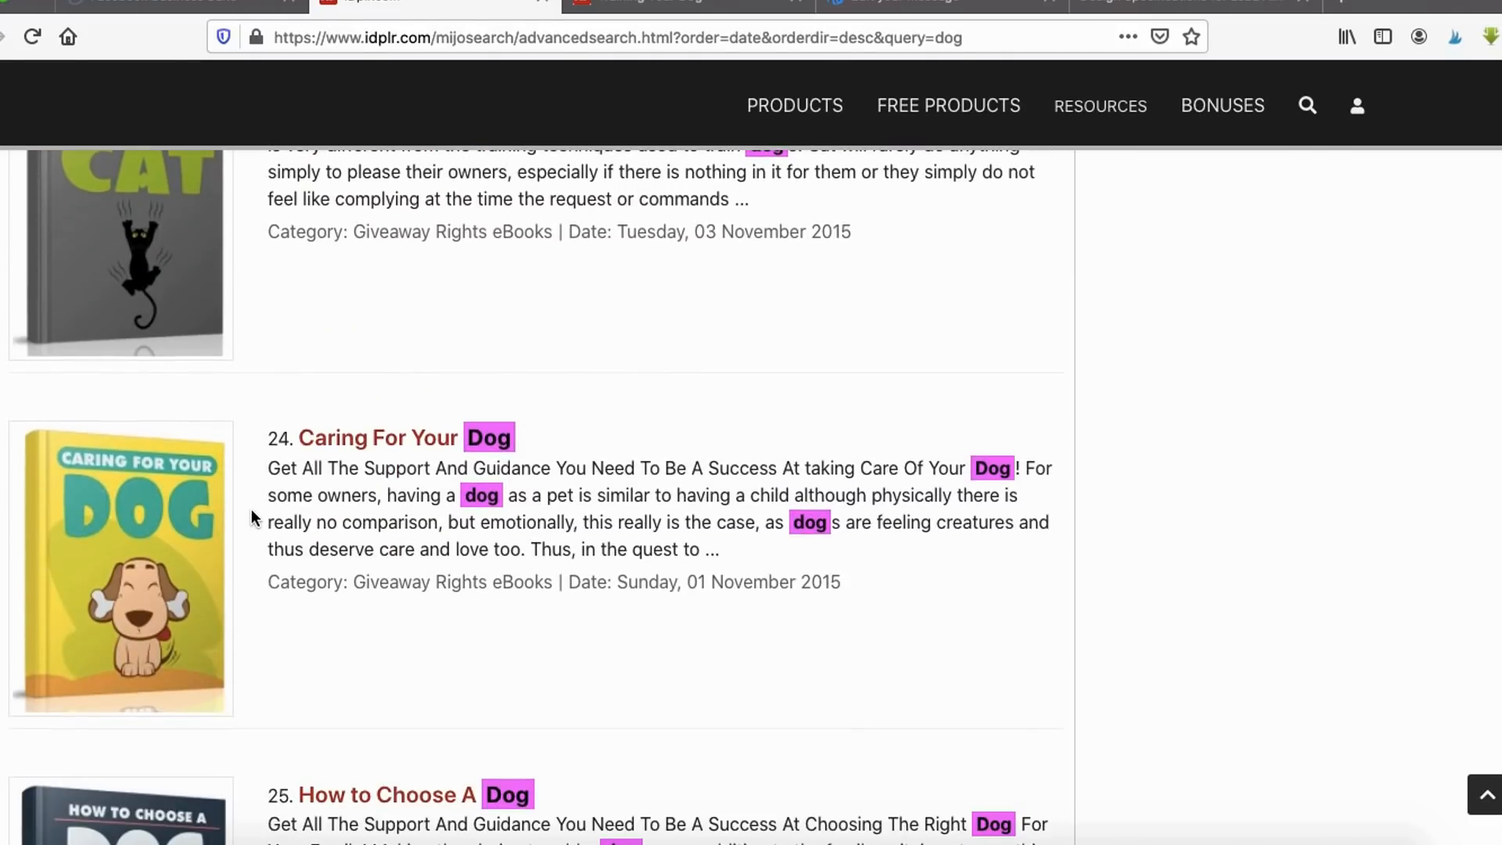
pyautogui.scroll(-1, 261, 517)
pyautogui.scroll(-11, 261, 520)
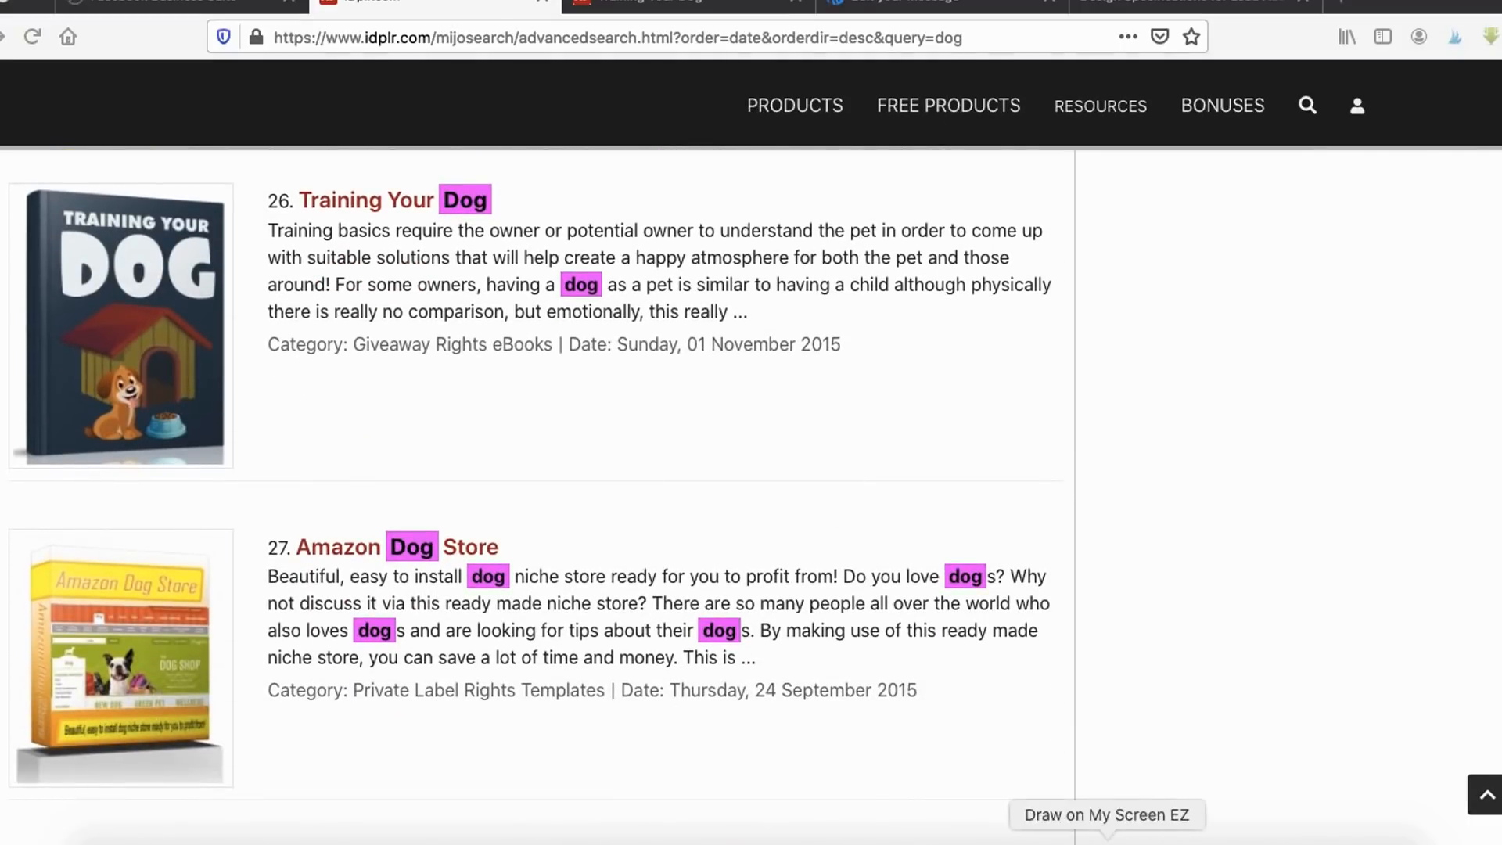
# Step: Mark the Training Your Dog ebook in the search results and clear the marking
pyautogui.scroll(1, 112, 208)
pyautogui.moveTo(122, 192)
pyautogui.mouseDown()
pyautogui.moveTo(0, 235)
pyautogui.moveTo(473, 556)
pyautogui.moveTo(777, 342)
pyautogui.mouseUp()
pyautogui.moveTo(717, 265)
pyautogui.mouseDown()
pyautogui.moveTo(185, 185)
pyautogui.moveTo(295, 542)
pyautogui.moveTo(437, 196)
pyautogui.moveTo(63, 472)
pyautogui.moveTo(631, 519)
pyautogui.mouseUp()
pyautogui.press('Escape')
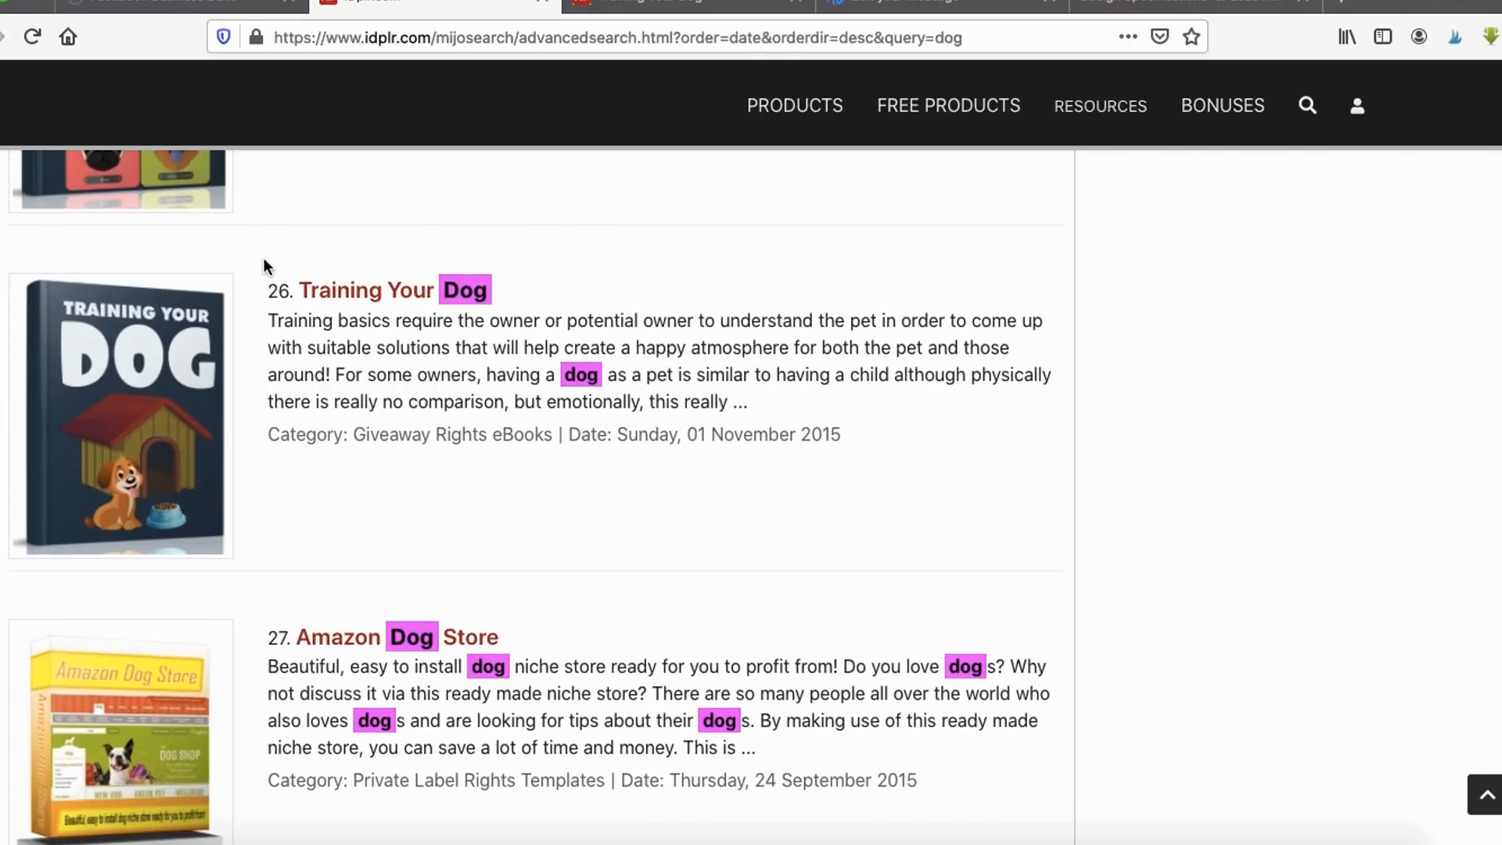
# Step: Open the Training Your Dog product page and examine its license and product terms, marking the permitted uses
pyautogui.click(725, 7)
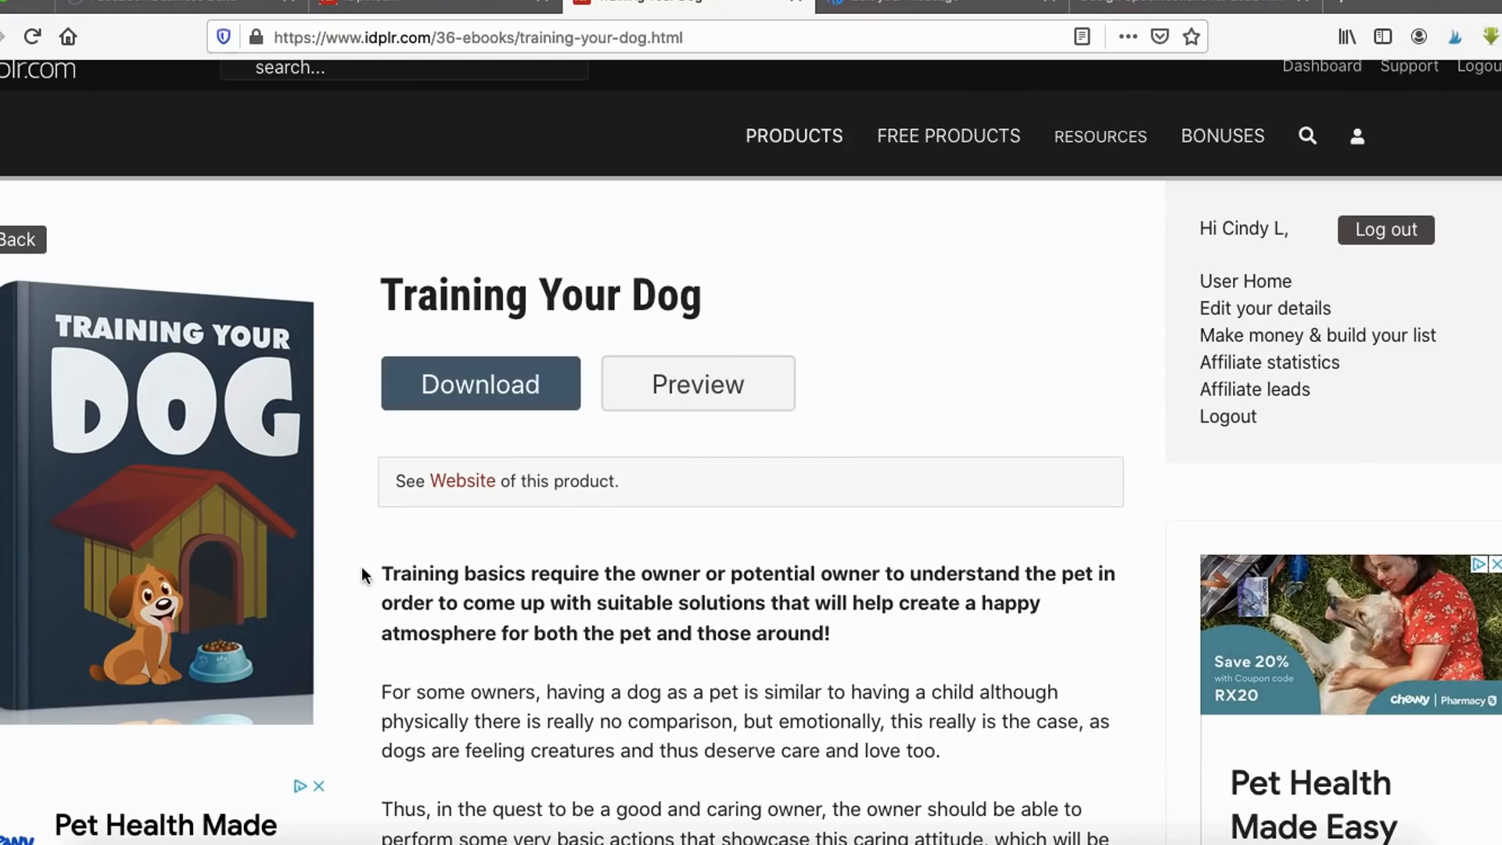
pyautogui.scroll(-5, 597, 439)
pyautogui.scroll(-8, 596, 443)
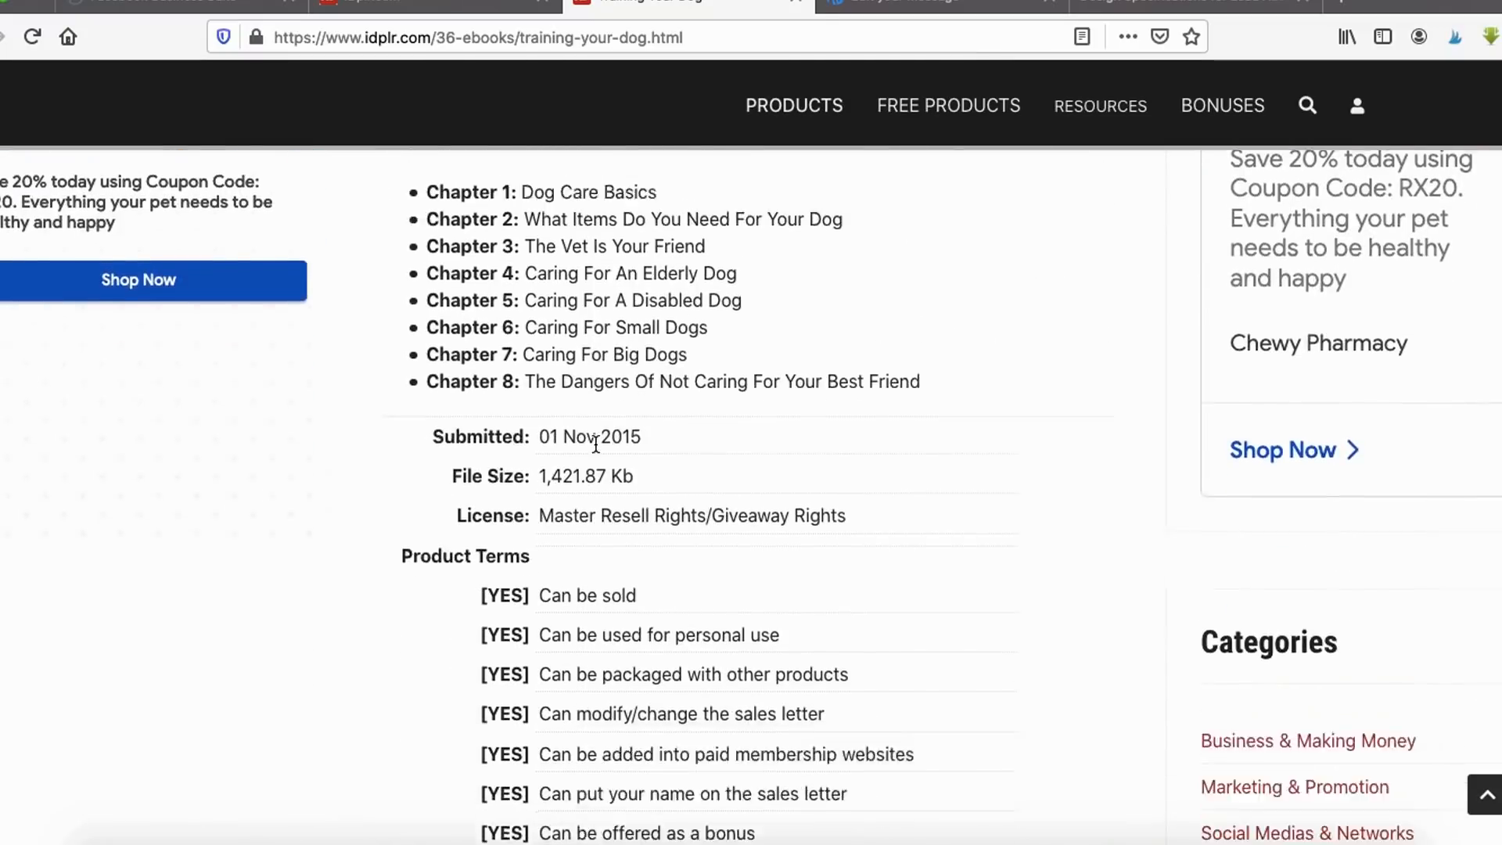
pyautogui.scroll(-1, 595, 443)
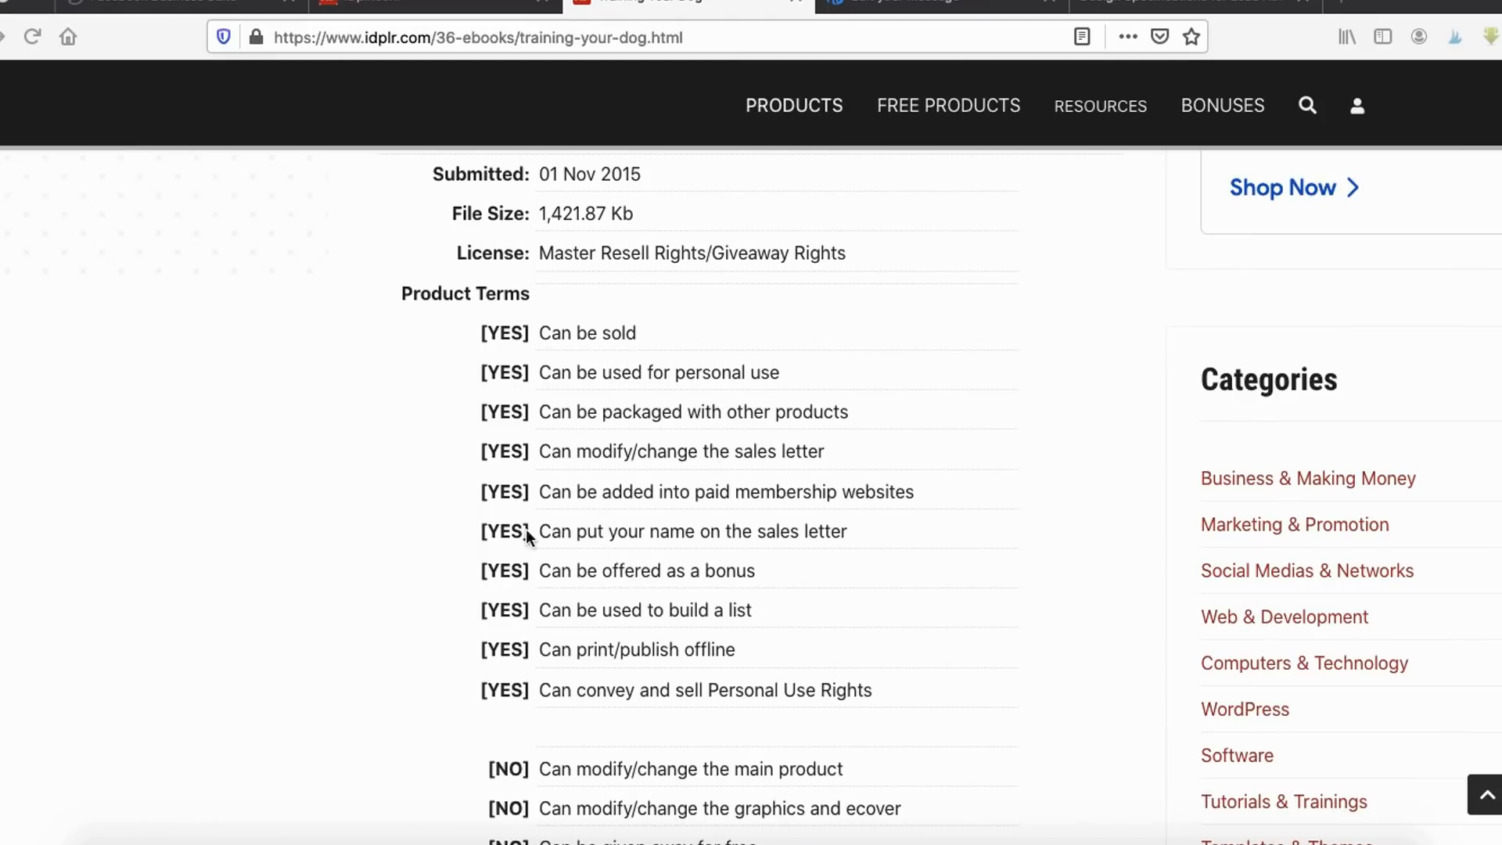
pyautogui.moveTo(468, 358); pyautogui.dragTo(672, 356)
pyautogui.moveTo(574, 593); pyautogui.dragTo(734, 579)
pyautogui.moveTo(506, 335)
pyautogui.mouseDown()
pyautogui.moveTo(560, 332)
pyautogui.moveTo(495, 348)
pyautogui.mouseUp()
pyautogui.scroll(10, 687, 579)
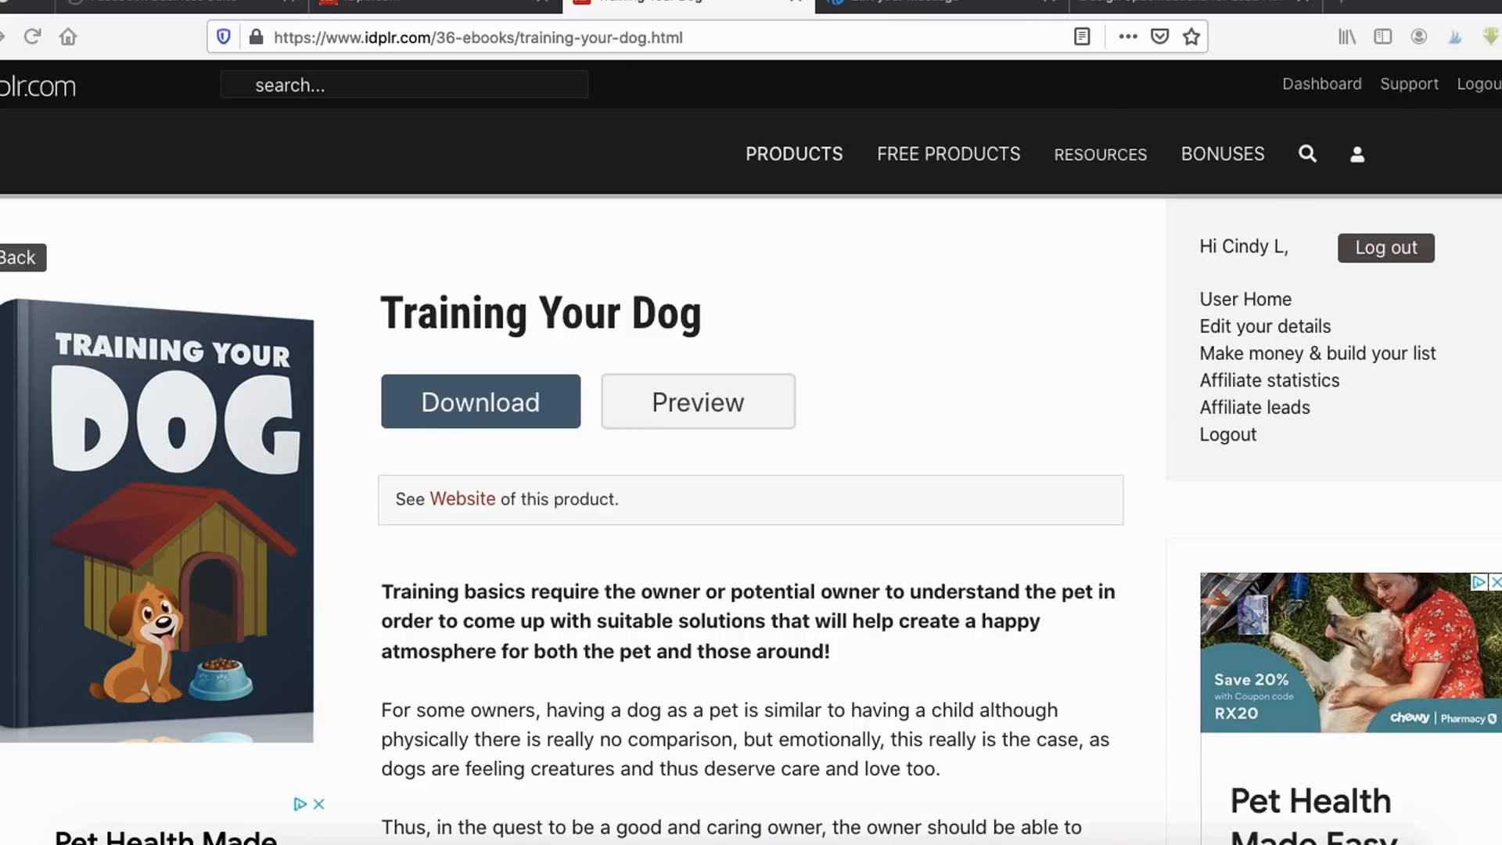
# Step: Open Facebook's Design Specifications for Lead Ads page and circle the recommended image size for lead ads on Facebook
pyautogui.click(1182, 3)
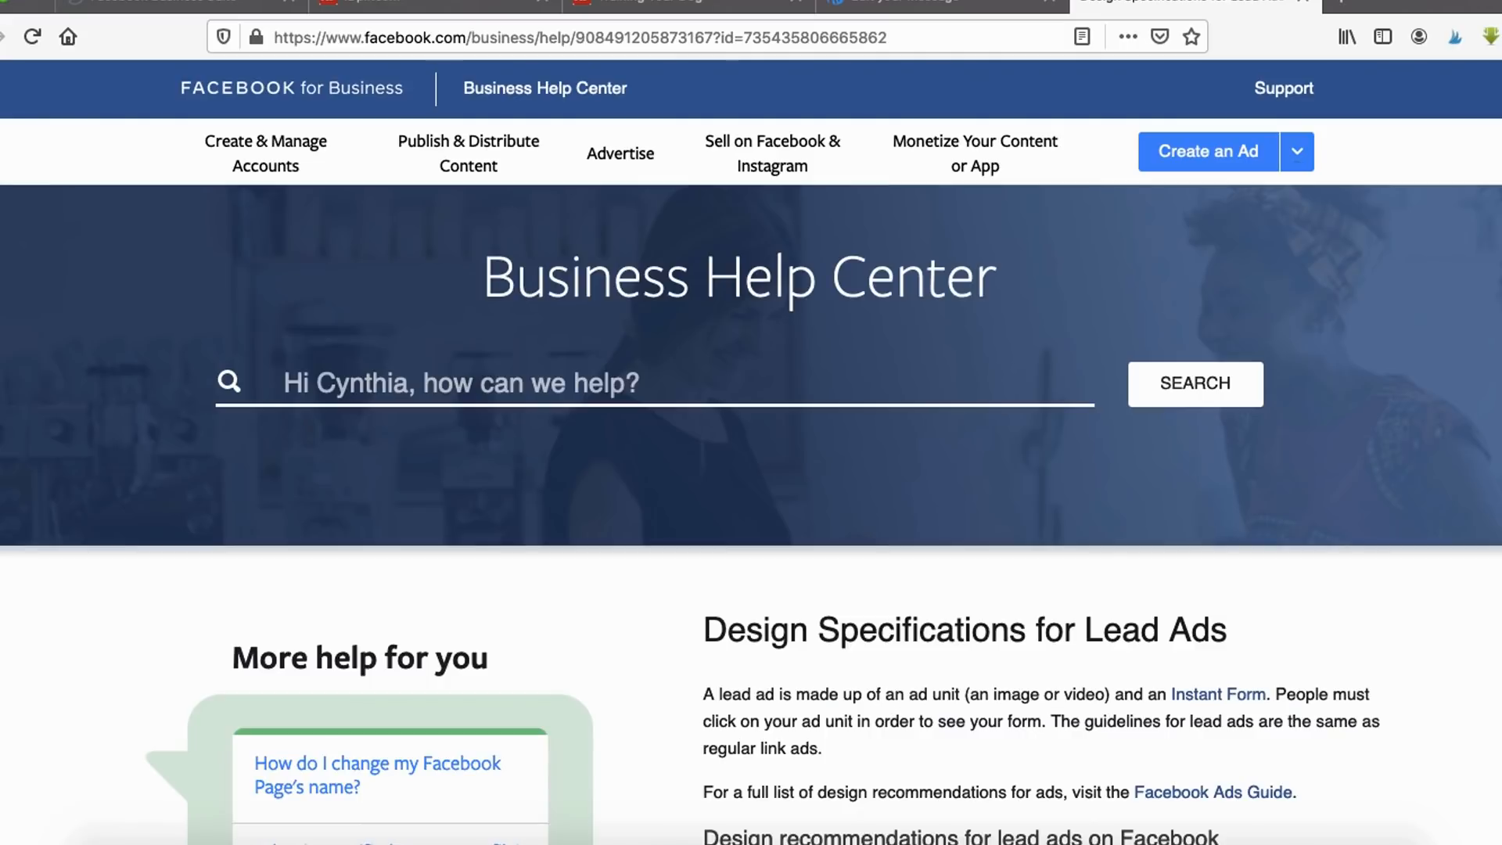
pyautogui.scroll(-5, 1163, 369)
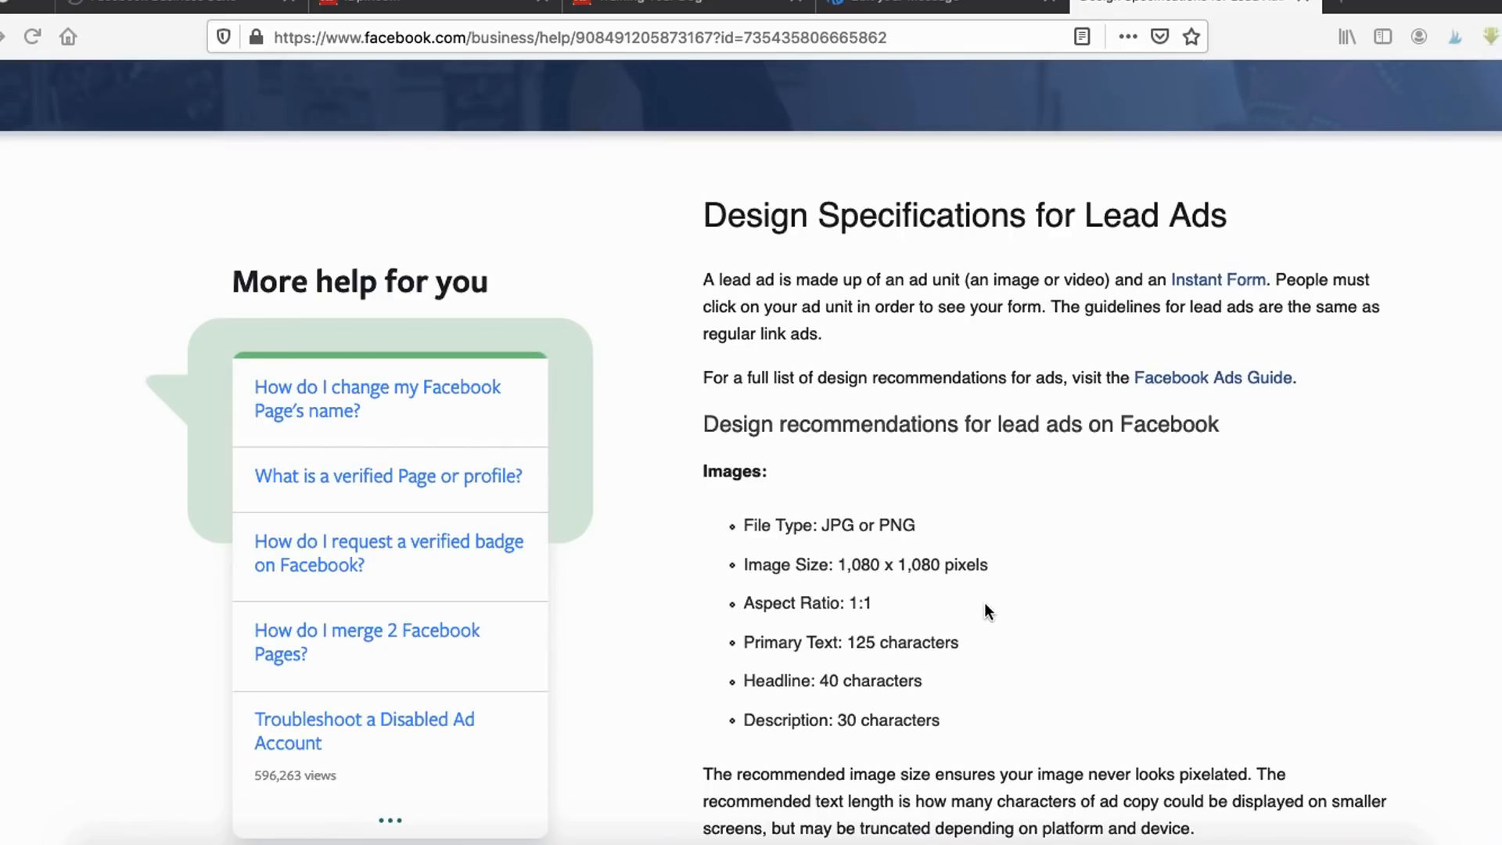
pyautogui.scroll(-2, 969, 589)
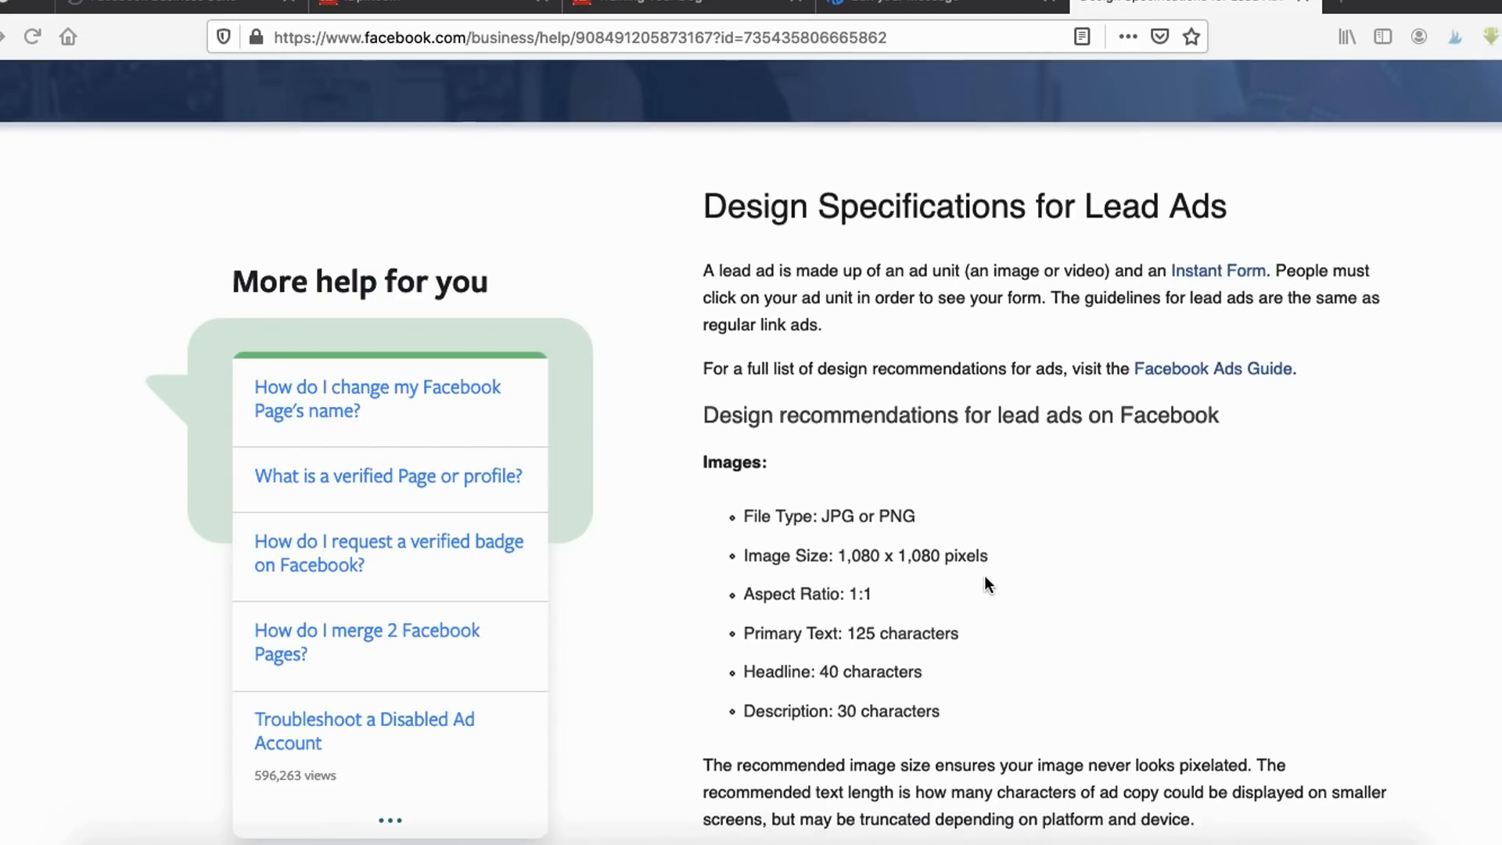
pyautogui.scroll(2, 974, 586)
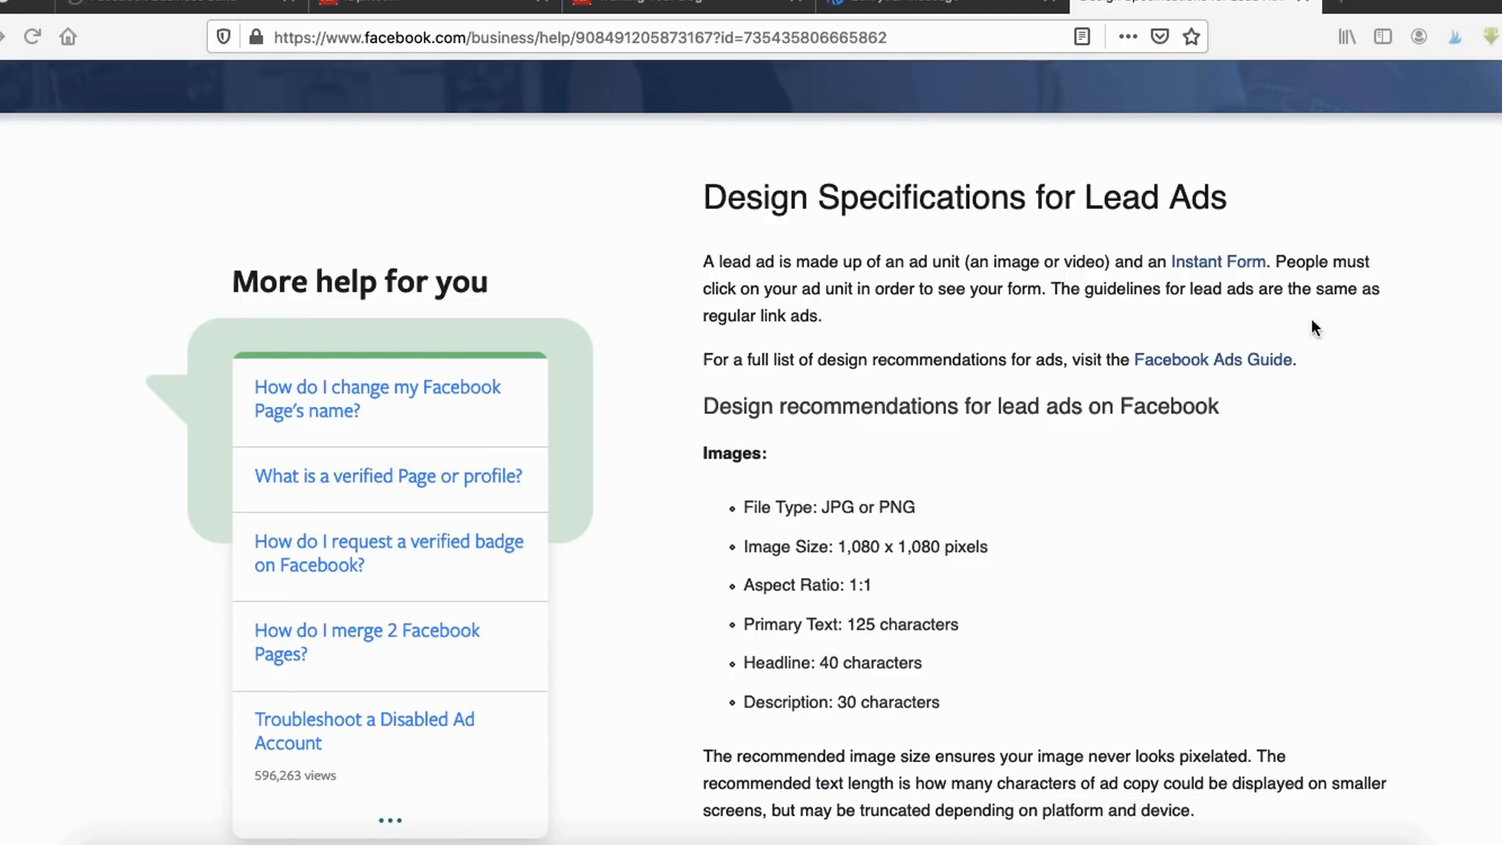
pyautogui.moveTo(1170, 448)
pyautogui.mouseDown()
pyautogui.moveTo(1075, 383)
pyautogui.moveTo(1127, 431)
pyautogui.mouseUp()
pyautogui.moveTo(705, 472)
pyautogui.mouseDown()
pyautogui.moveTo(806, 382)
pyautogui.moveTo(792, 467)
pyautogui.mouseUp()
pyautogui.moveTo(795, 523)
pyautogui.mouseDown()
pyautogui.moveTo(712, 561)
pyautogui.moveTo(874, 565)
pyautogui.moveTo(1027, 540)
pyautogui.moveTo(804, 530)
pyautogui.mouseUp()
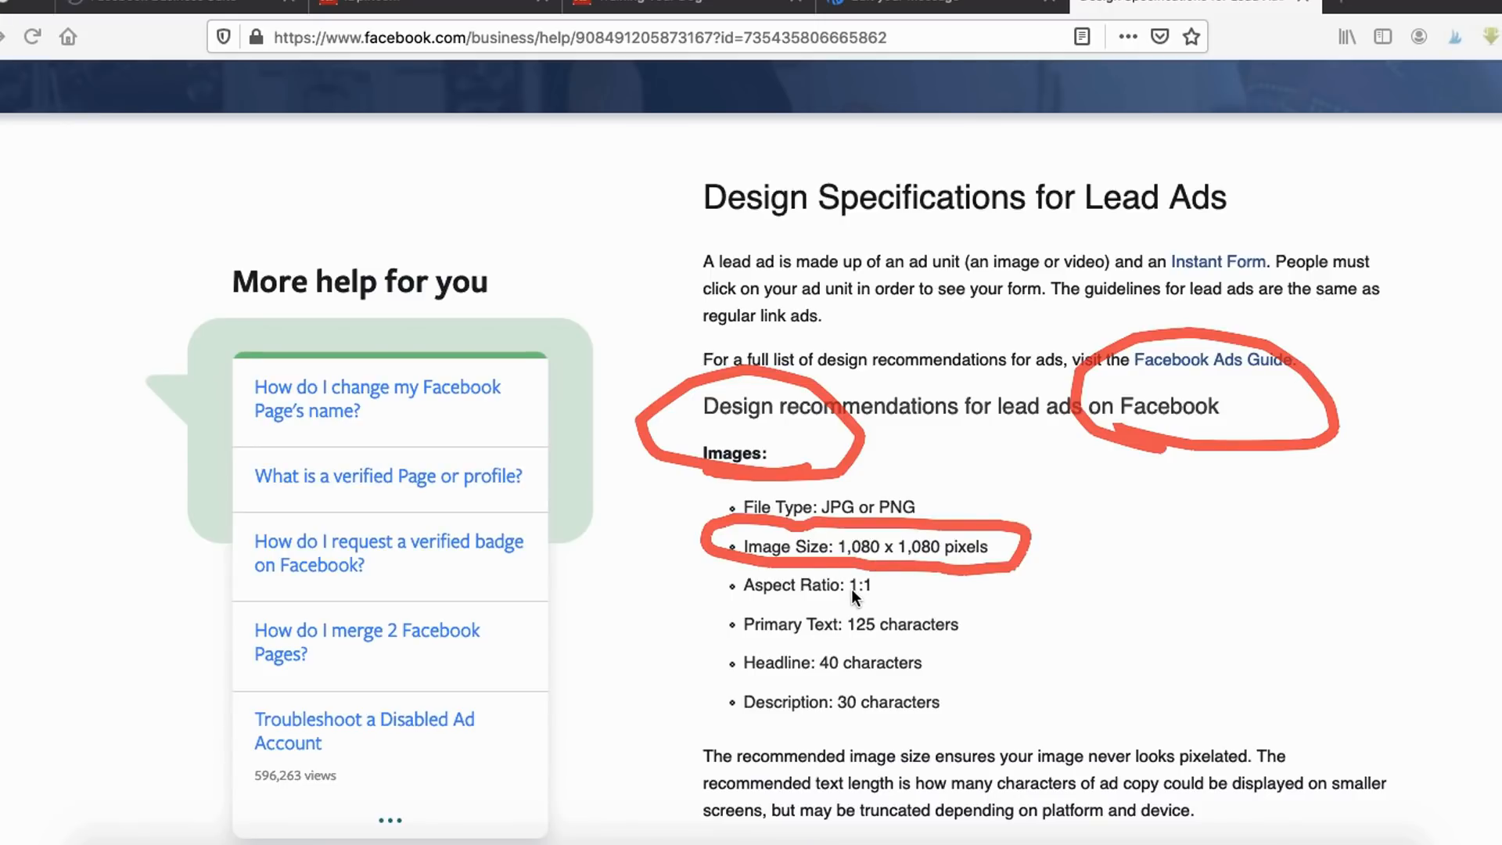
# Step: Find the design recommendations for lead ads on Instagram and circle the Images heading and the image sizes
pyautogui.scroll(-8, 903, 593)
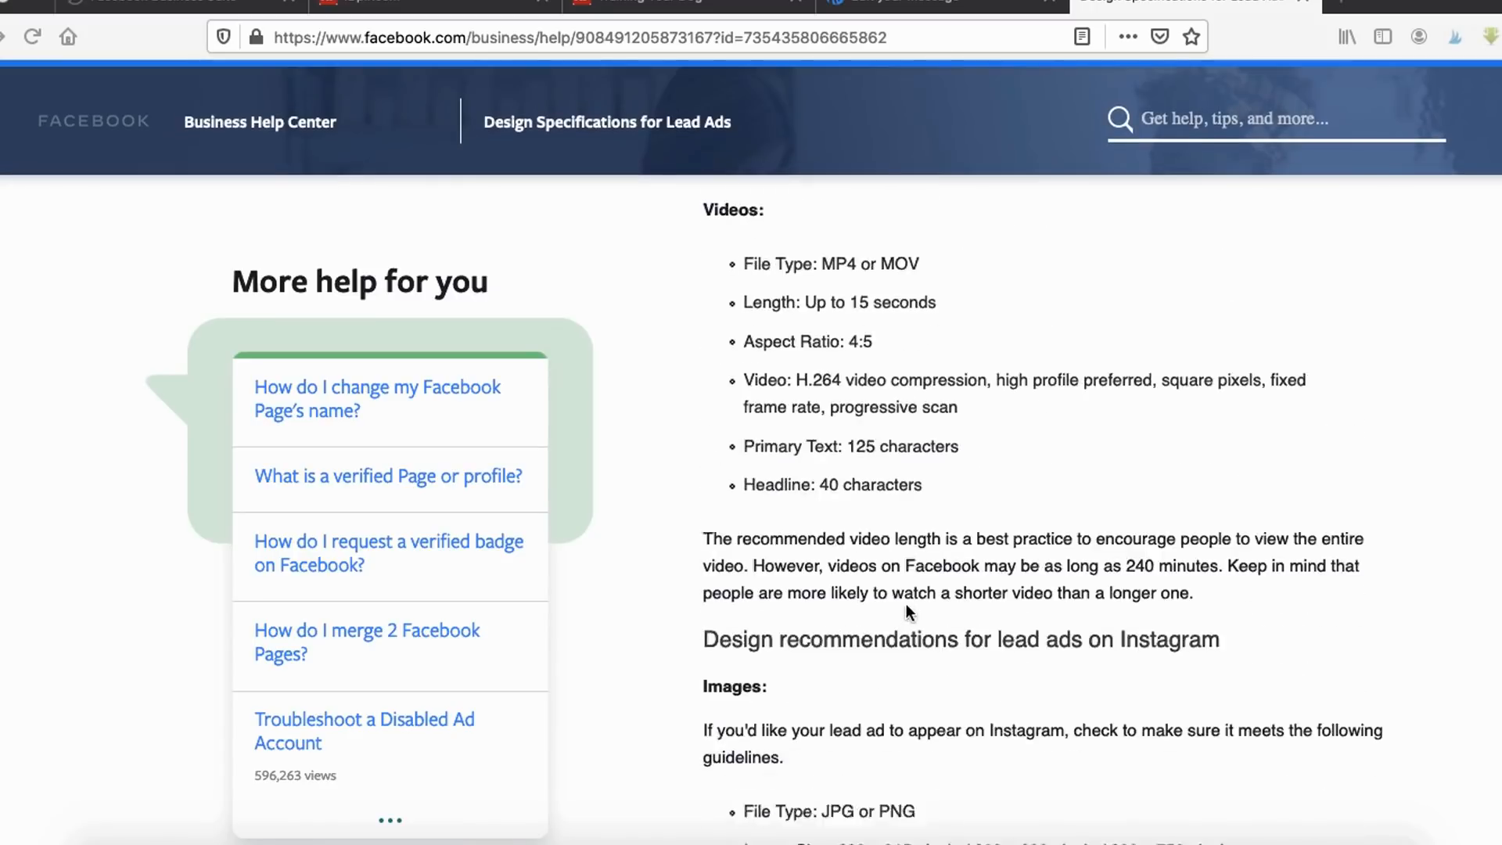
pyautogui.scroll(-5, 906, 609)
pyautogui.moveTo(1099, 232)
pyautogui.mouseDown()
pyautogui.moveTo(1241, 256)
pyautogui.moveTo(1074, 241)
pyautogui.mouseUp()
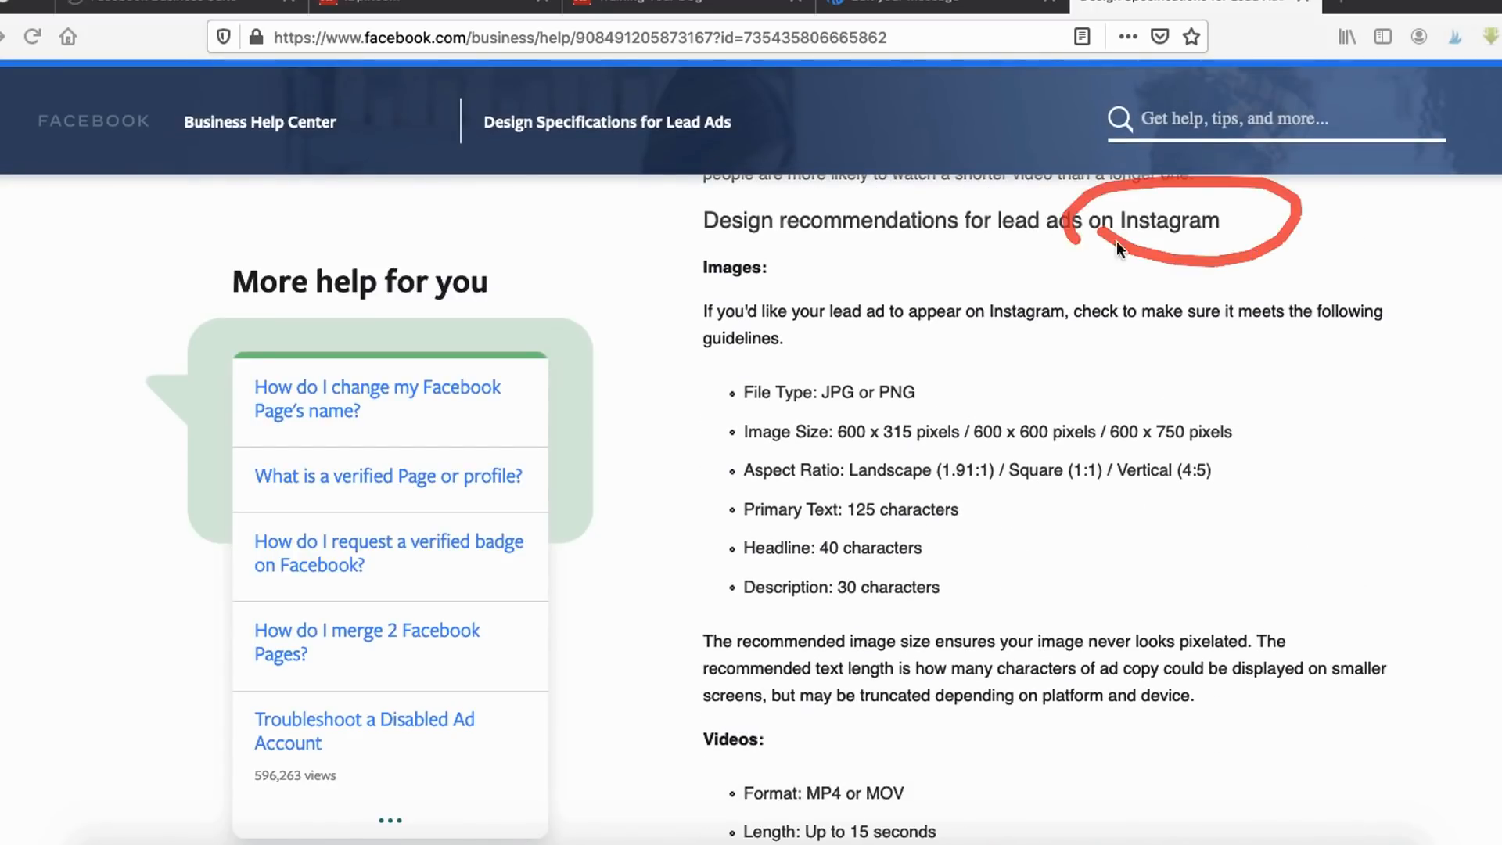
pyautogui.moveTo(734, 298)
pyautogui.mouseDown()
pyautogui.moveTo(815, 214)
pyautogui.moveTo(744, 317)
pyautogui.mouseUp()
pyautogui.moveTo(751, 448)
pyautogui.mouseDown()
pyautogui.moveTo(1210, 449)
pyautogui.moveTo(1120, 398)
pyautogui.moveTo(721, 429)
pyautogui.mouseUp()
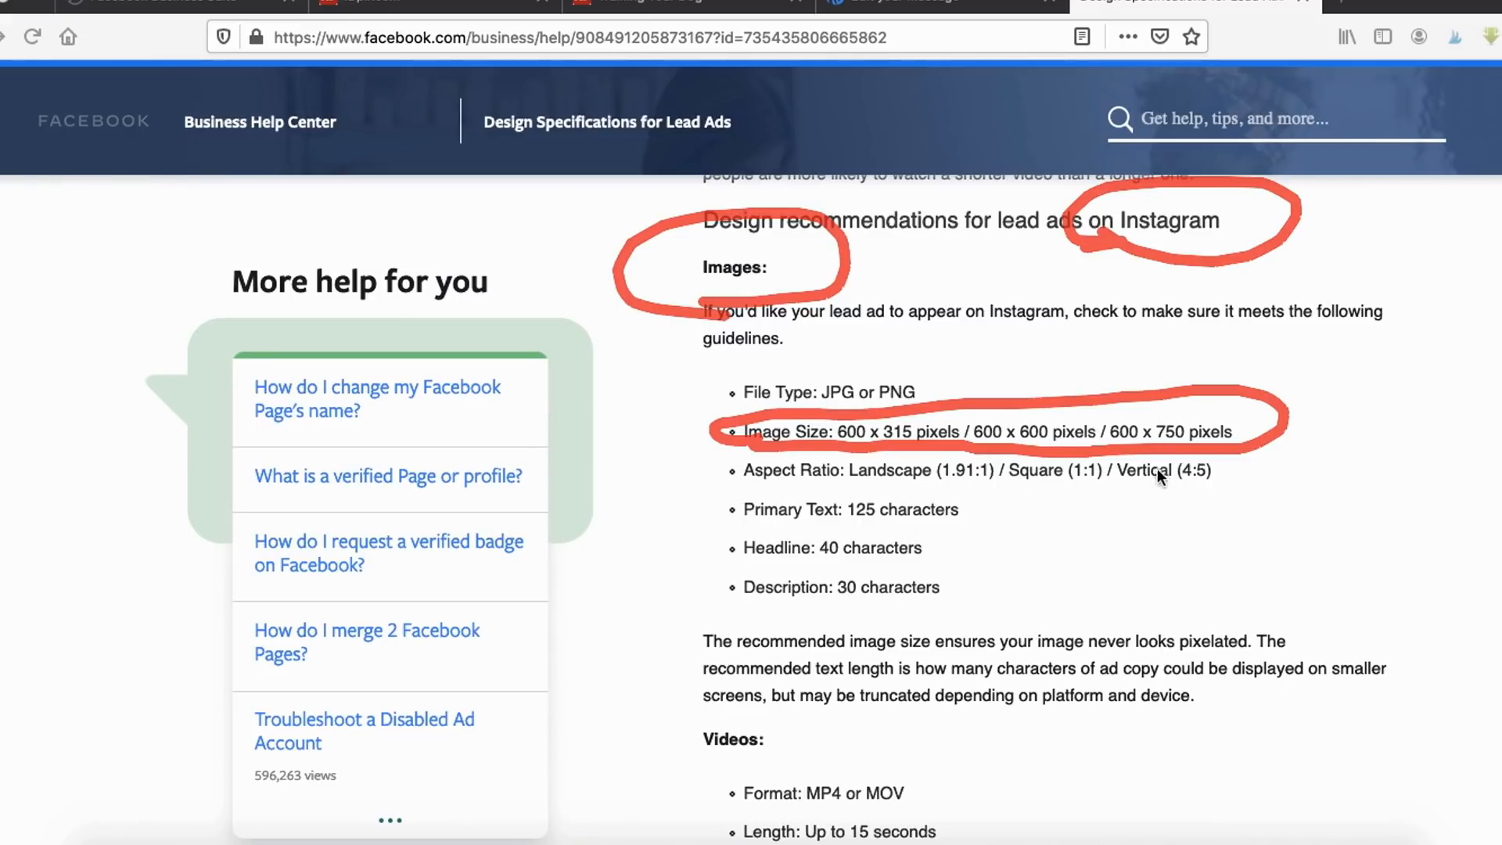
# Step: Clear the markings from the Instagram design recommendations on the lead ads specifications page
pyautogui.press('Escape')
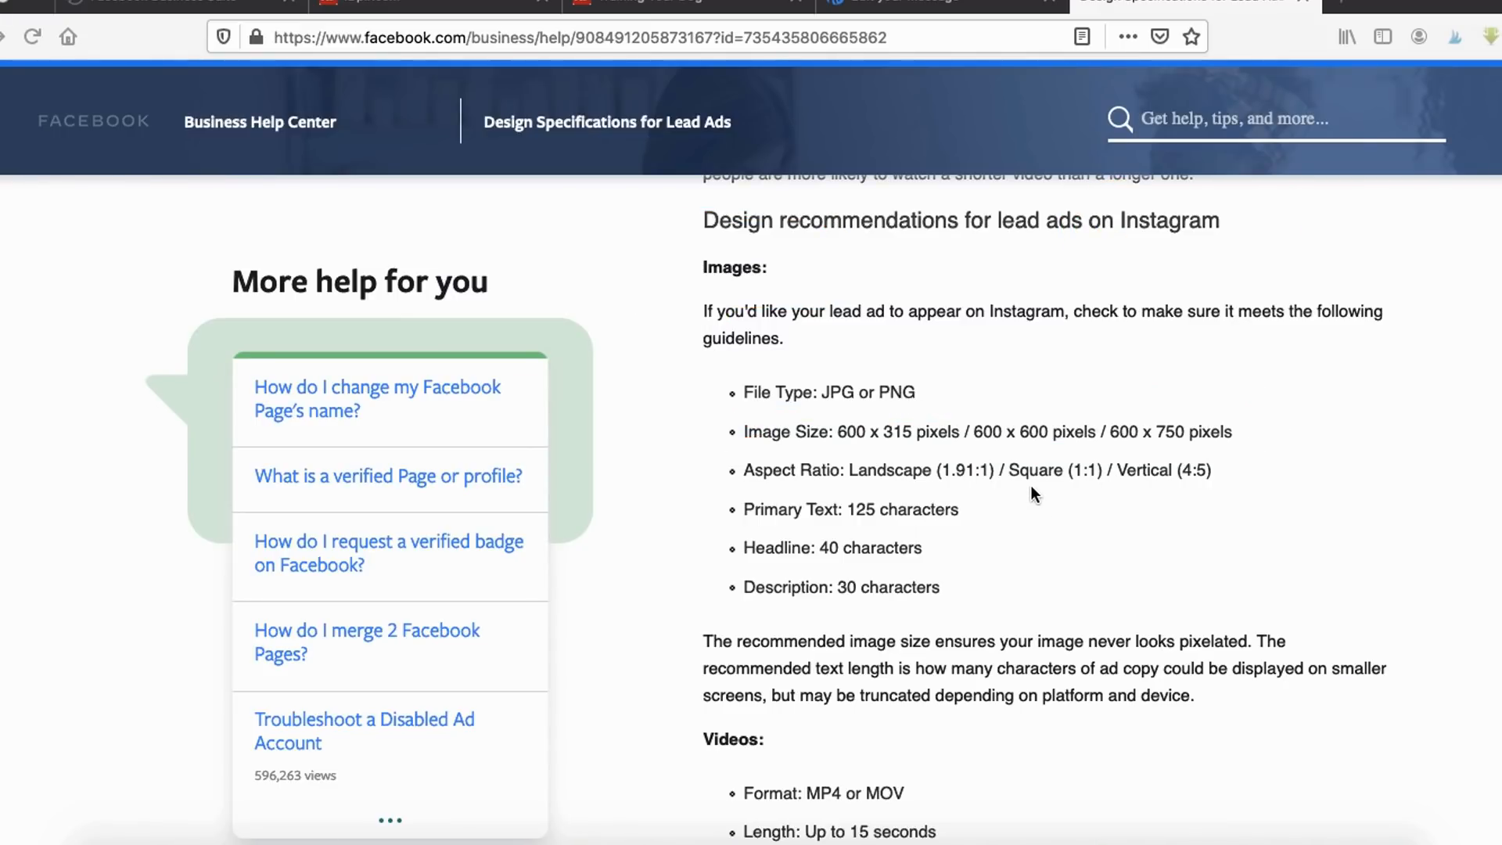
pyautogui.scroll(5, 1035, 469)
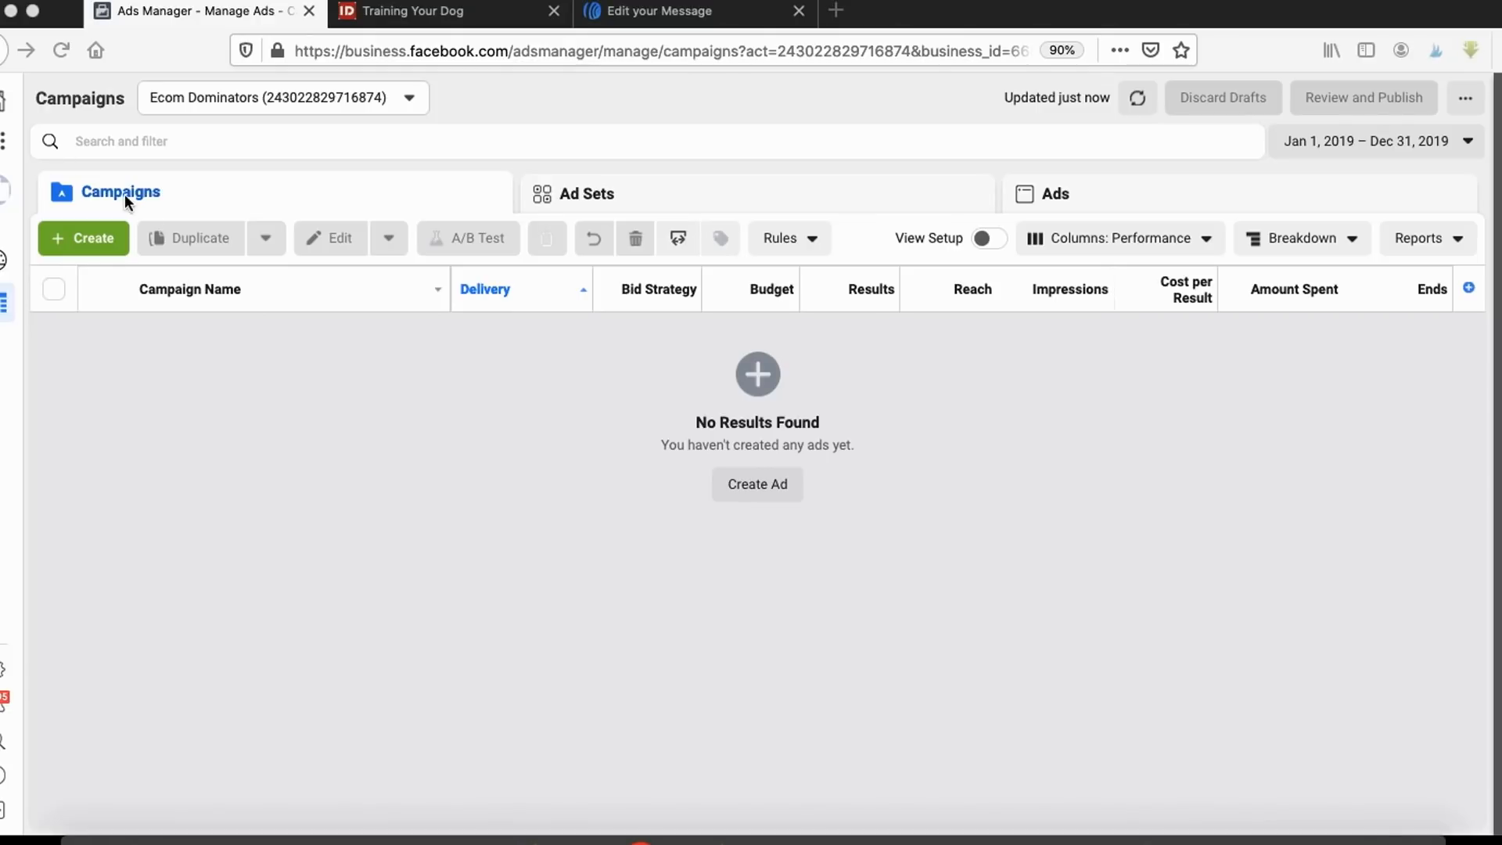
# Step: In Facebook Ads Manager, start a new campaign, circle the Lead generation objective and select it
pyautogui.click(81, 239)
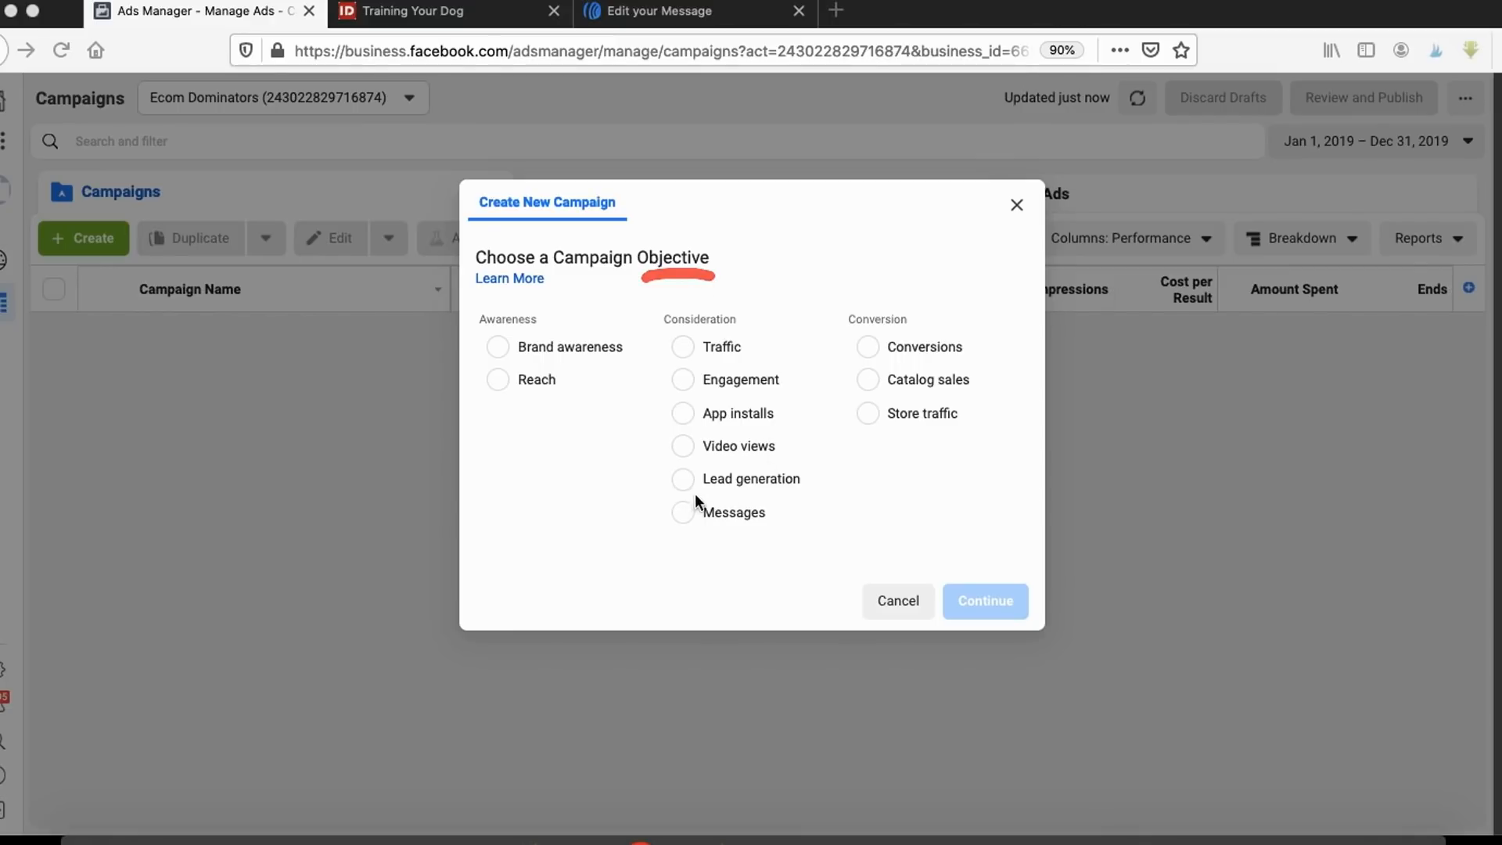
pyautogui.moveTo(793, 498)
pyautogui.mouseDown()
pyautogui.moveTo(615, 467)
pyautogui.moveTo(848, 495)
pyautogui.mouseUp()
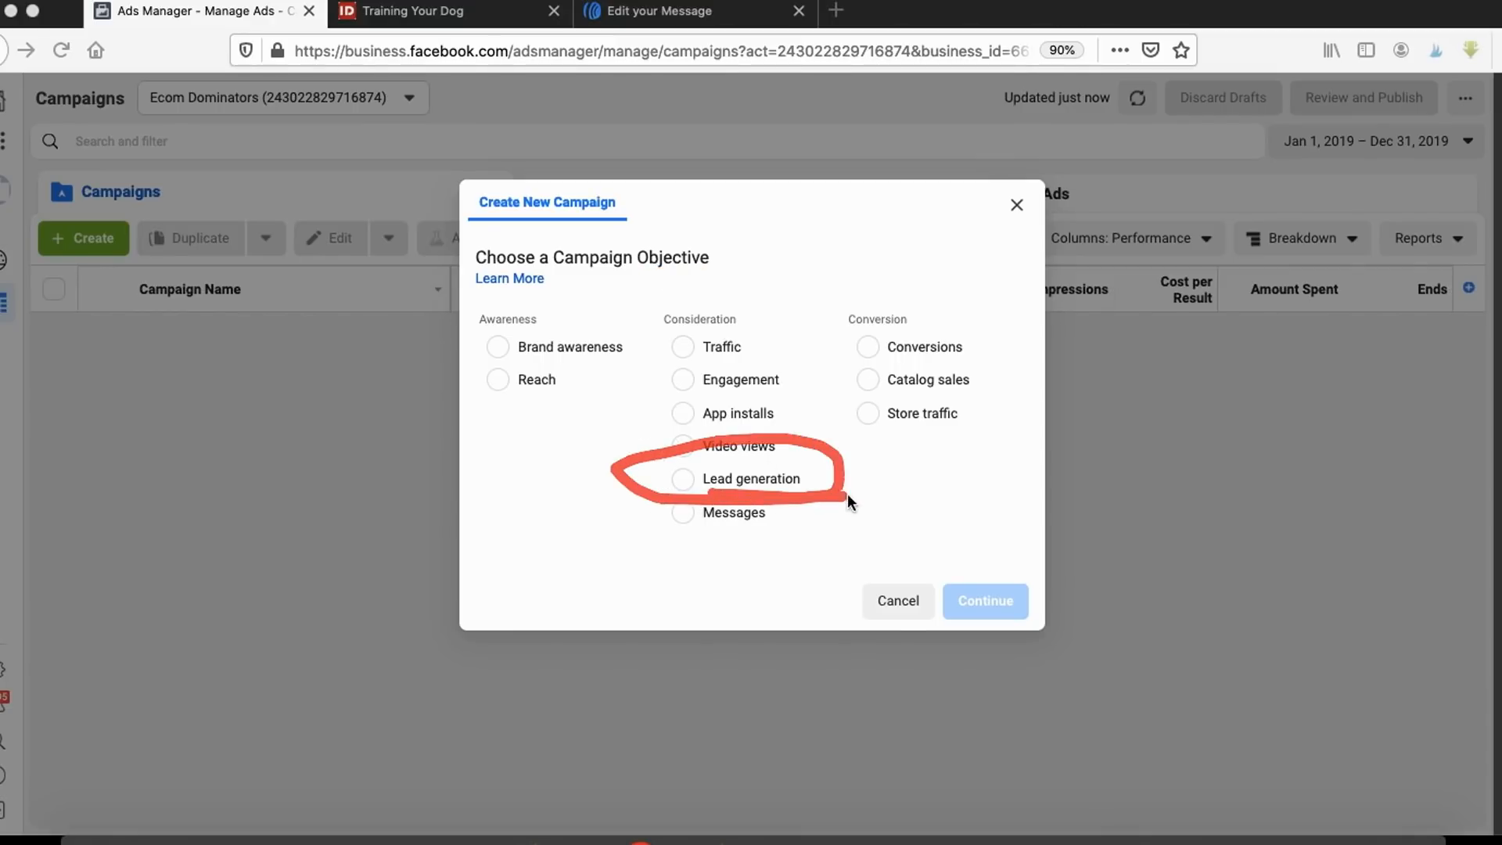
pyautogui.click(751, 478)
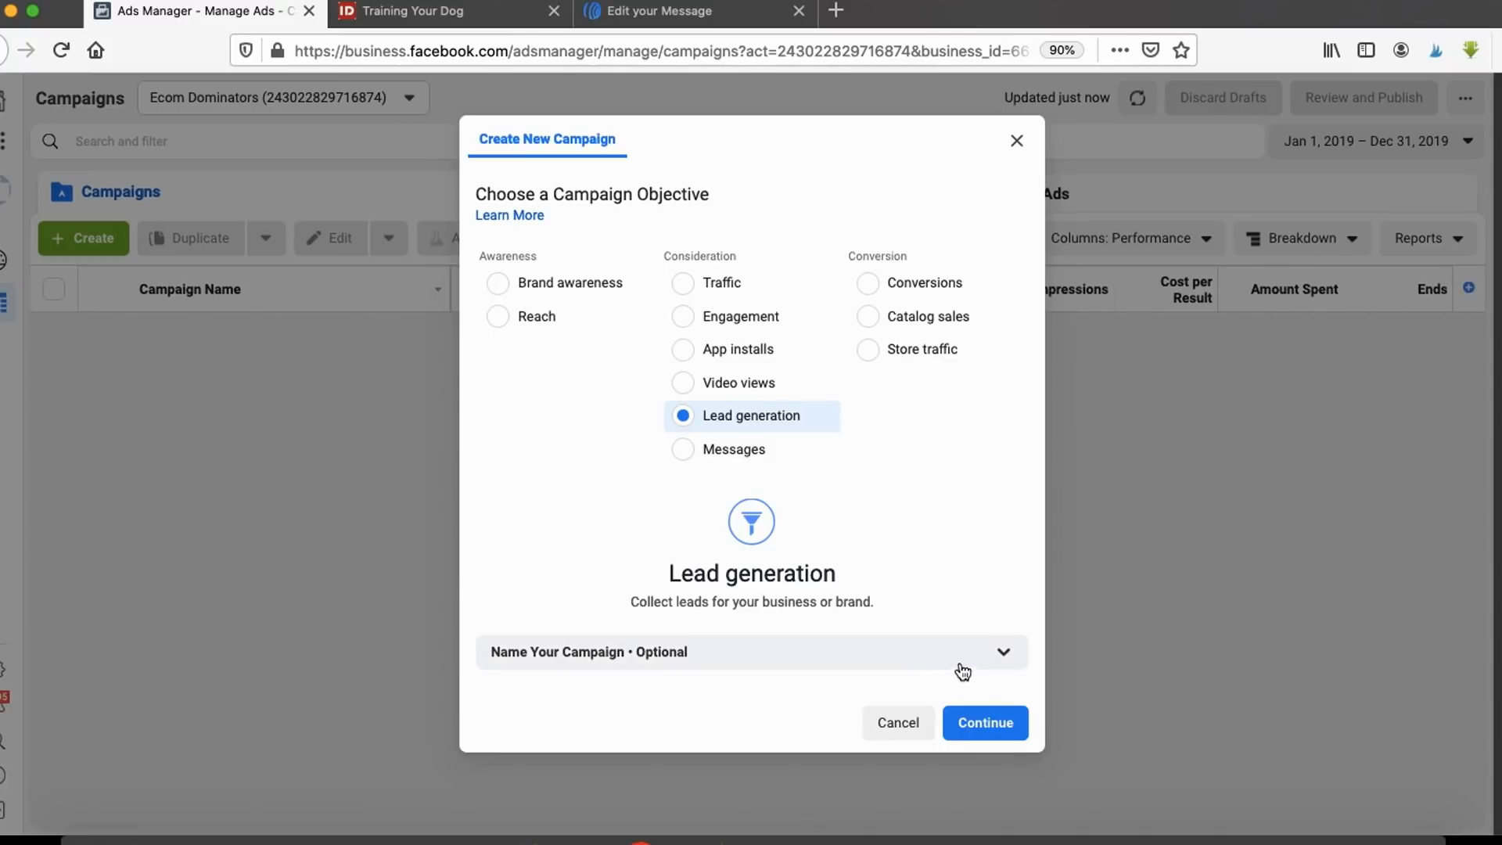
# Step: Name the campaign "Lead Ads - Dog Ebook Giveaway" and continue to its draft settings
pyautogui.click(963, 672)
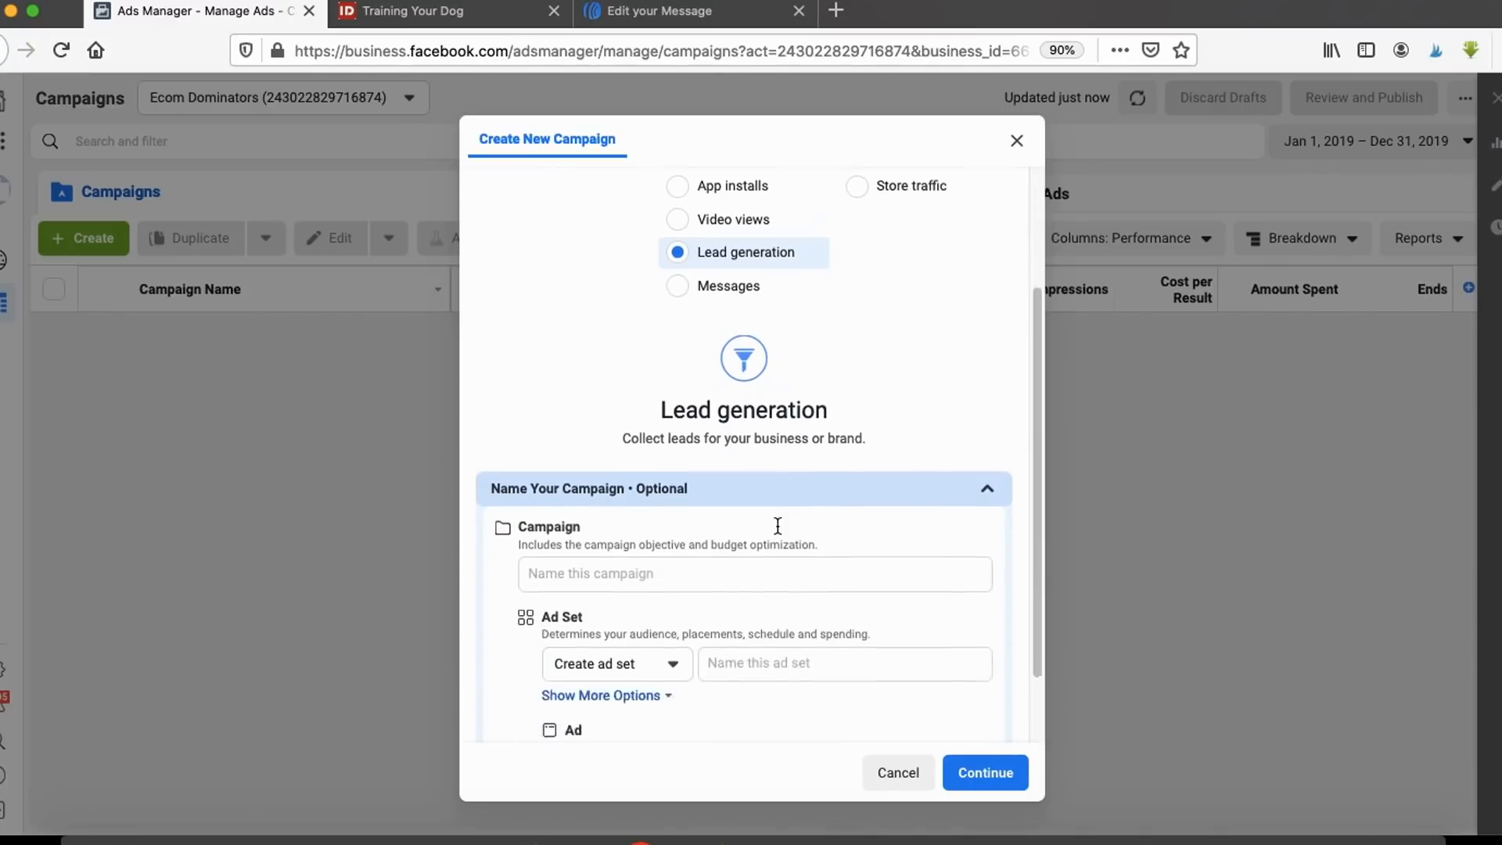
pyautogui.click(608, 503)
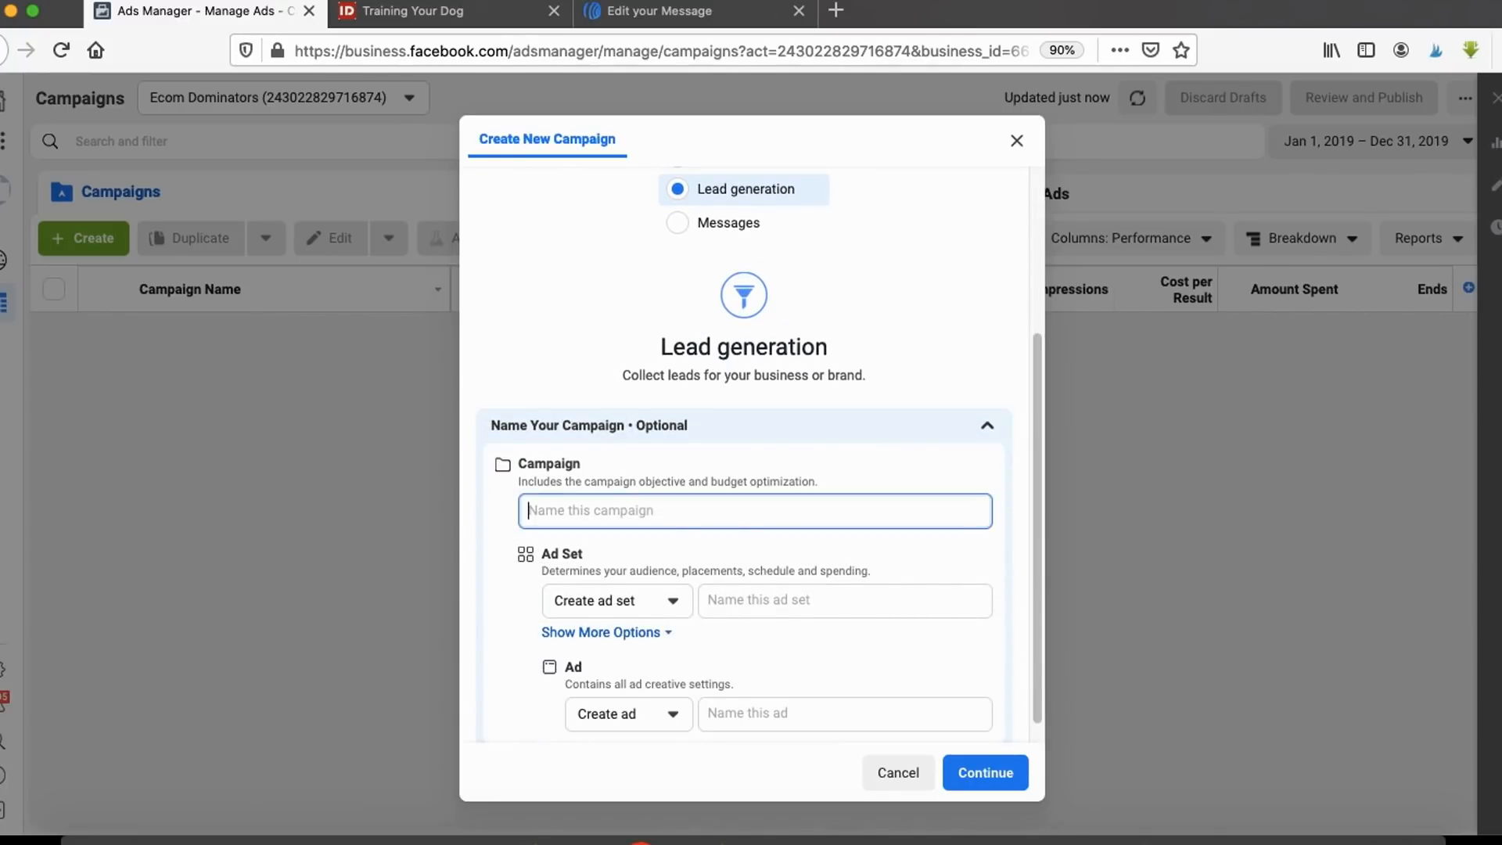
pyautogui.write('Lead ')
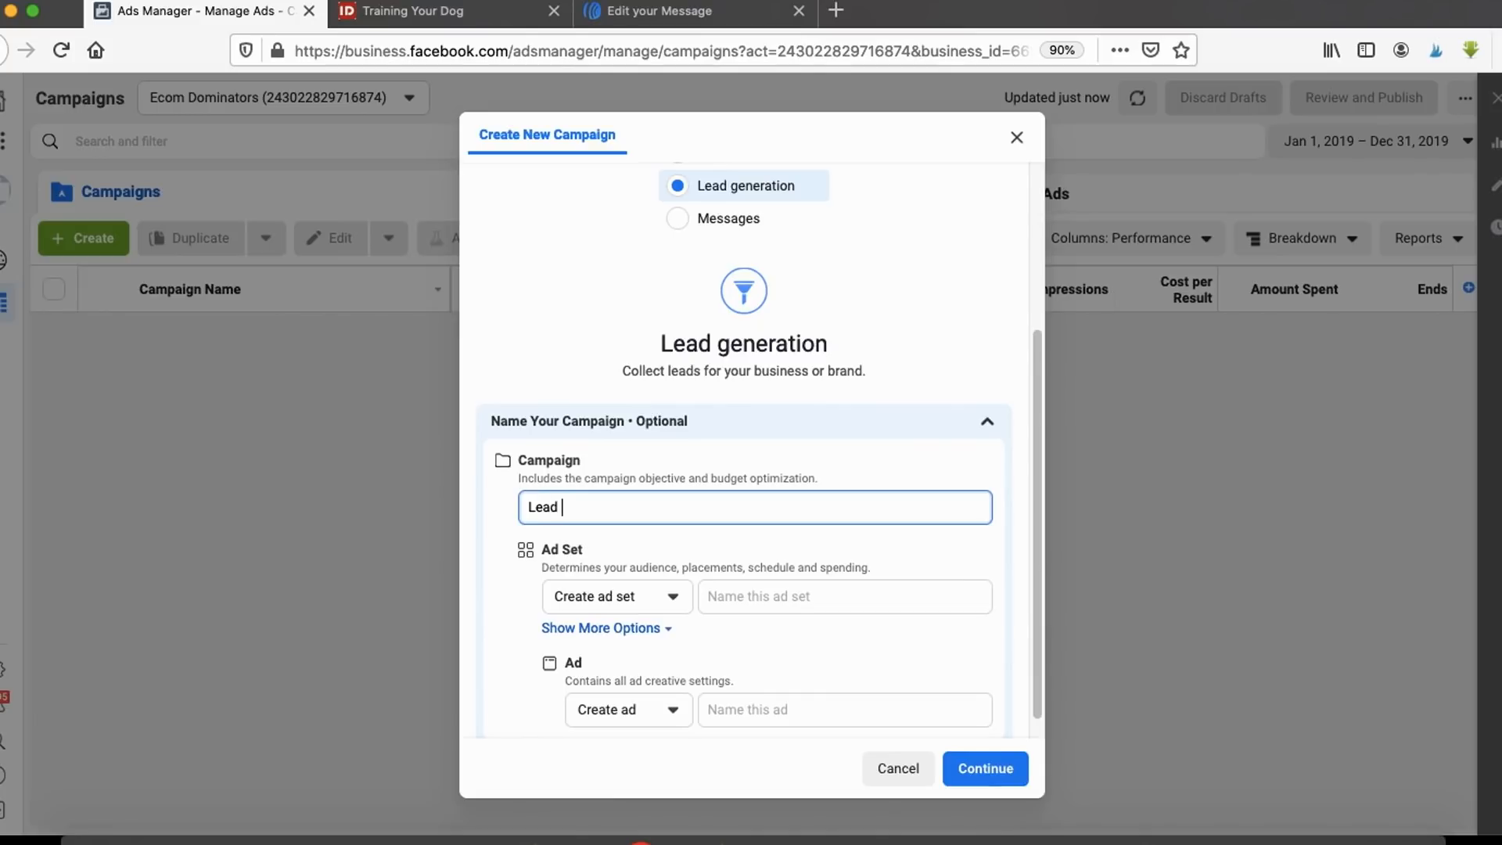
pyautogui.write('Ads - Dog Ebook Giveaway')
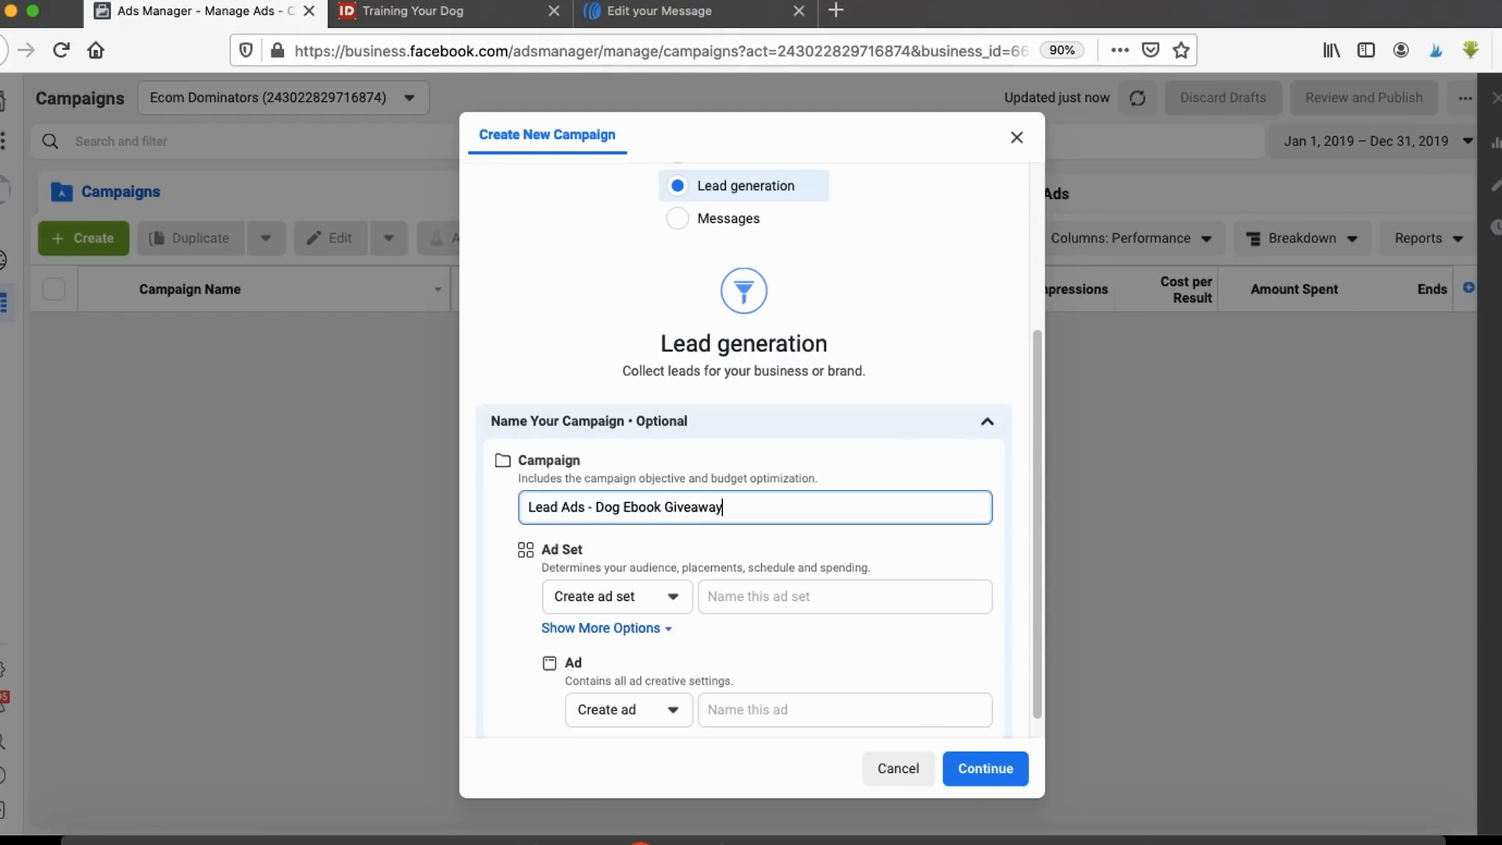
pyautogui.click(1052, 841)
pyautogui.moveTo(975, 703)
pyautogui.mouseDown()
pyautogui.moveTo(1116, 784)
pyautogui.moveTo(936, 707)
pyautogui.mouseUp()
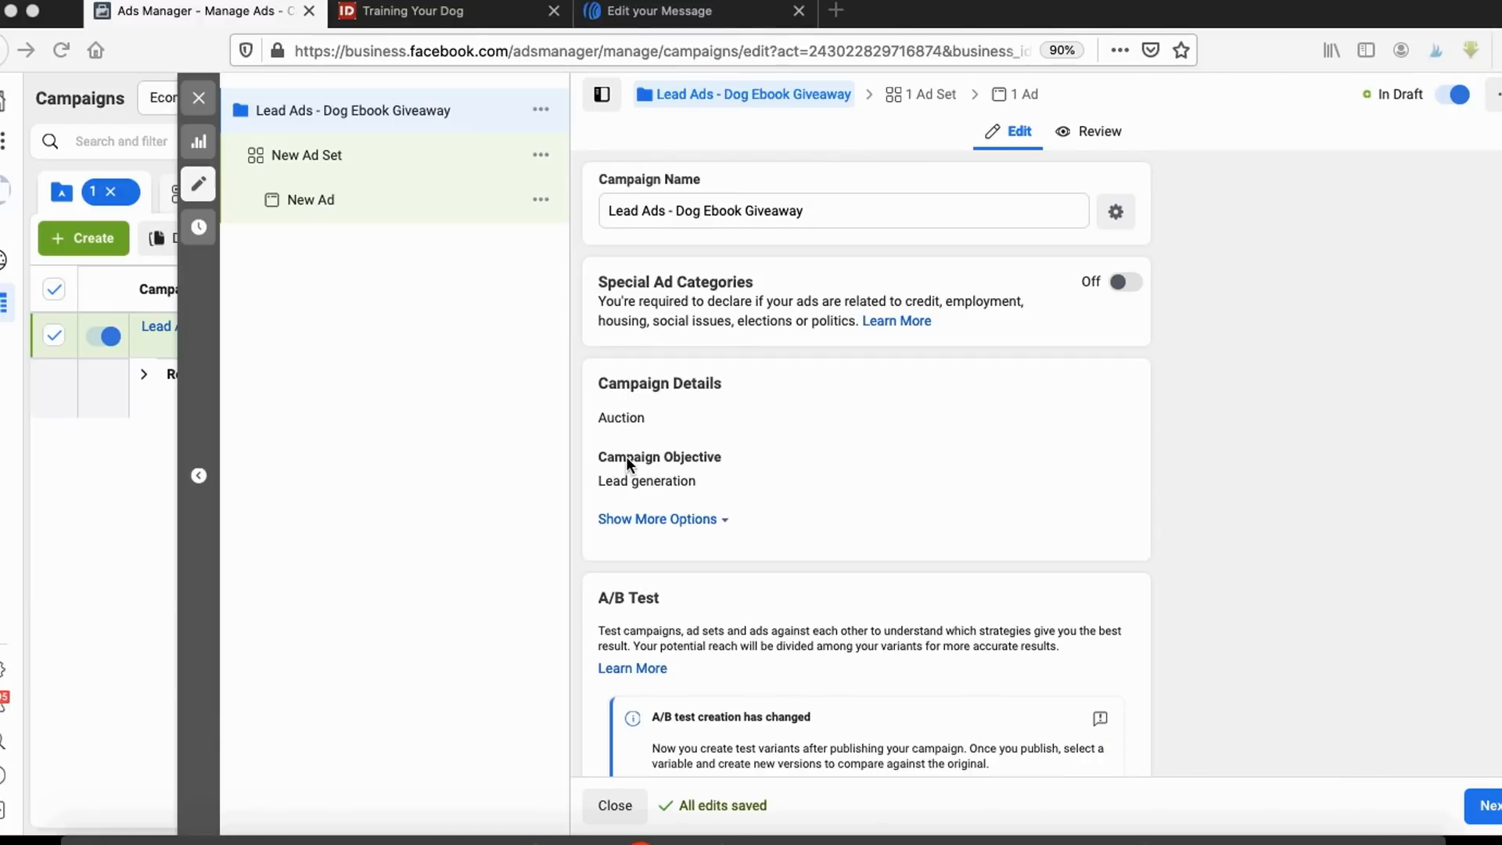
# Step: Underline the Special Ad Categories notice, examine the declarable categories and leave the setting off
pyautogui.moveTo(632, 237)
pyautogui.mouseDown()
pyautogui.moveTo(516, 280)
pyautogui.moveTo(880, 411)
pyautogui.moveTo(978, 252)
pyautogui.mouseUp()
pyautogui.moveTo(614, 341); pyautogui.dragTo(807, 345)
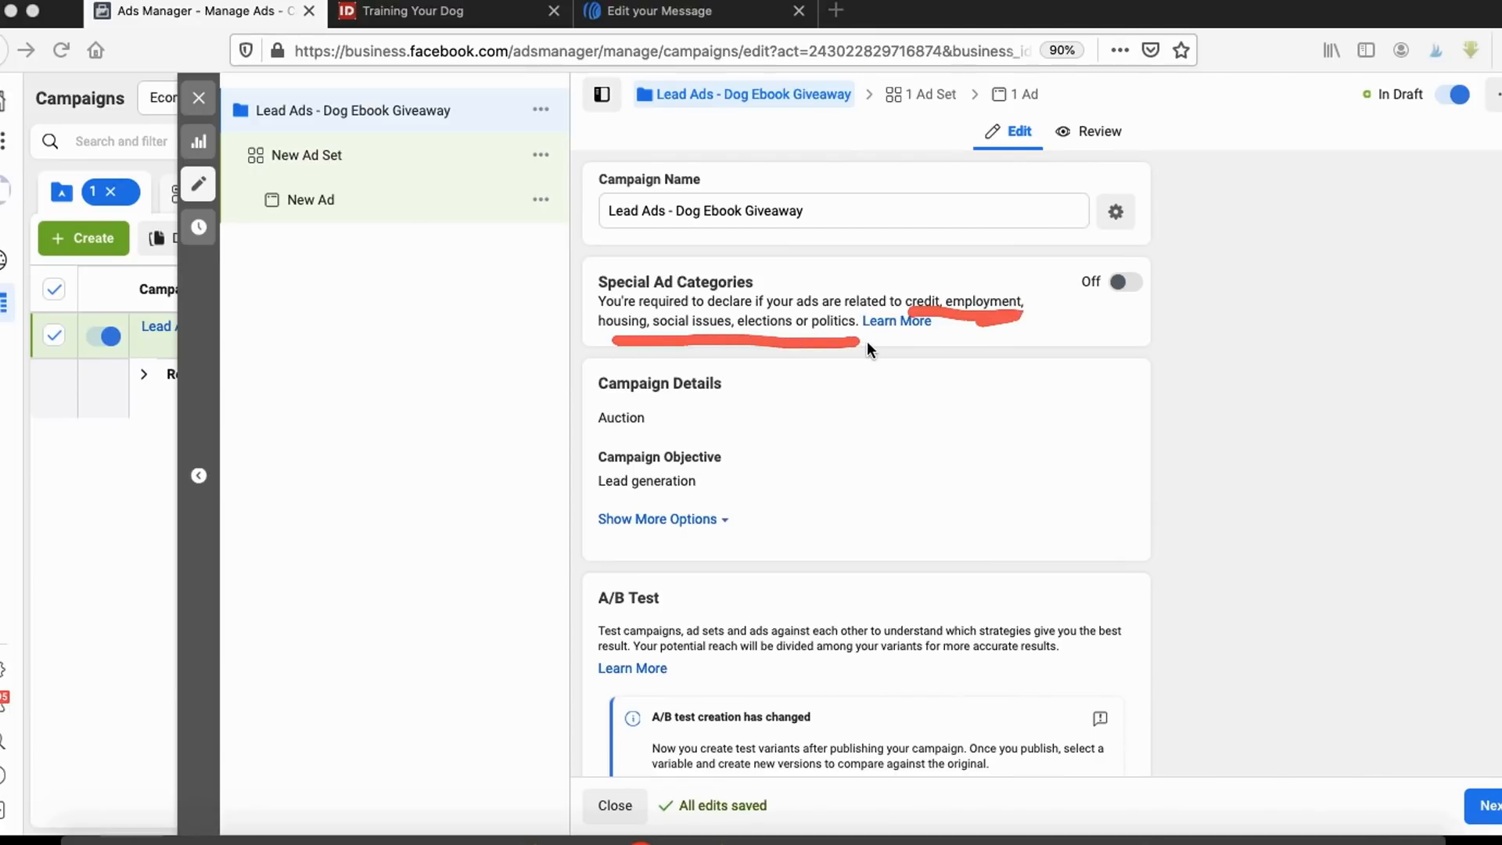
pyautogui.click(1122, 283)
pyautogui.click(723, 364)
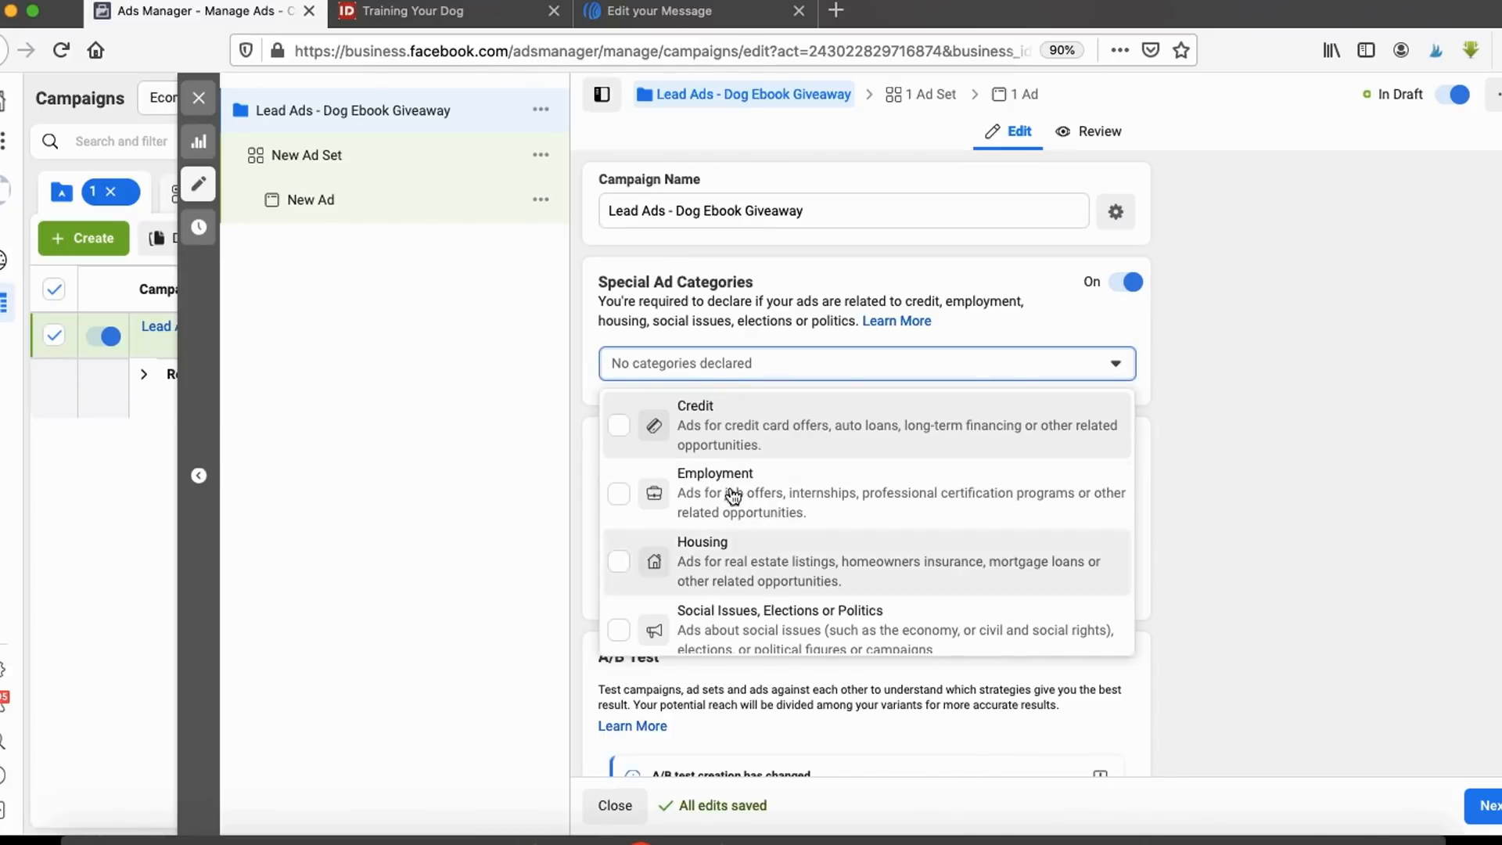
pyautogui.scroll(-1, 721, 473)
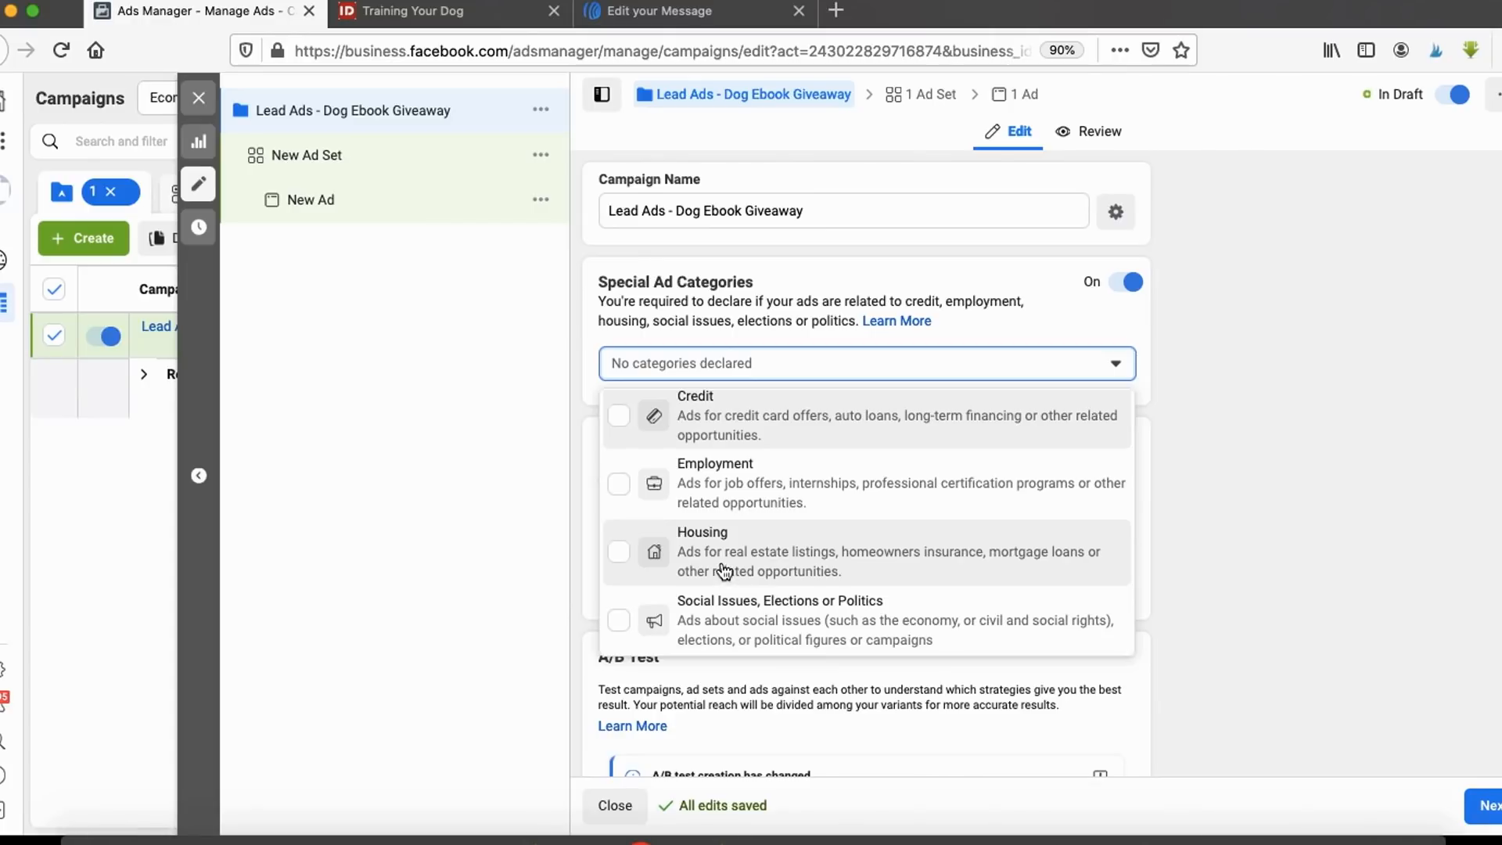
pyautogui.click(1311, 491)
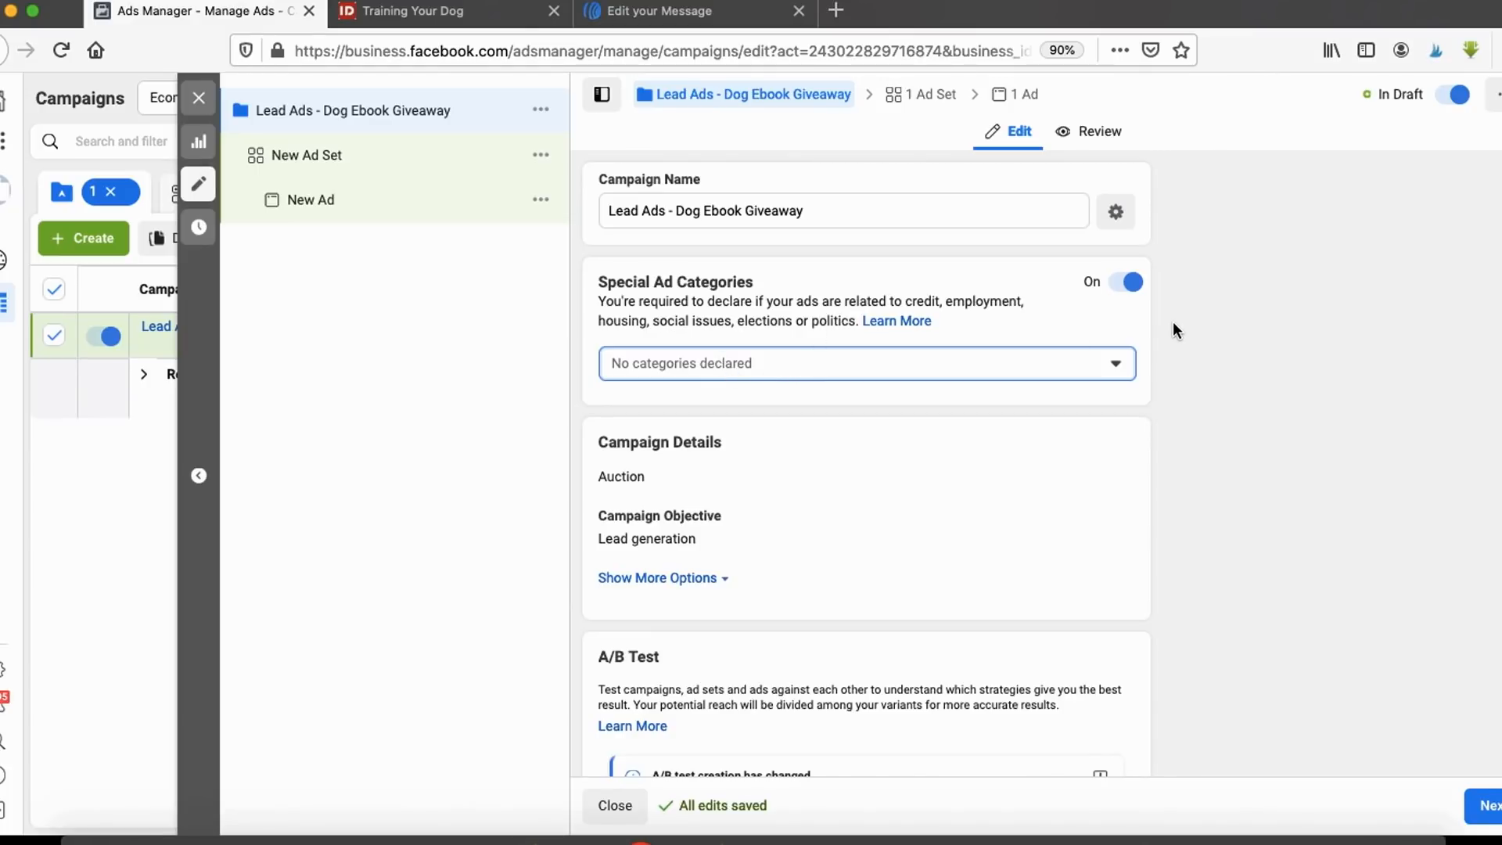
pyautogui.click(1128, 284)
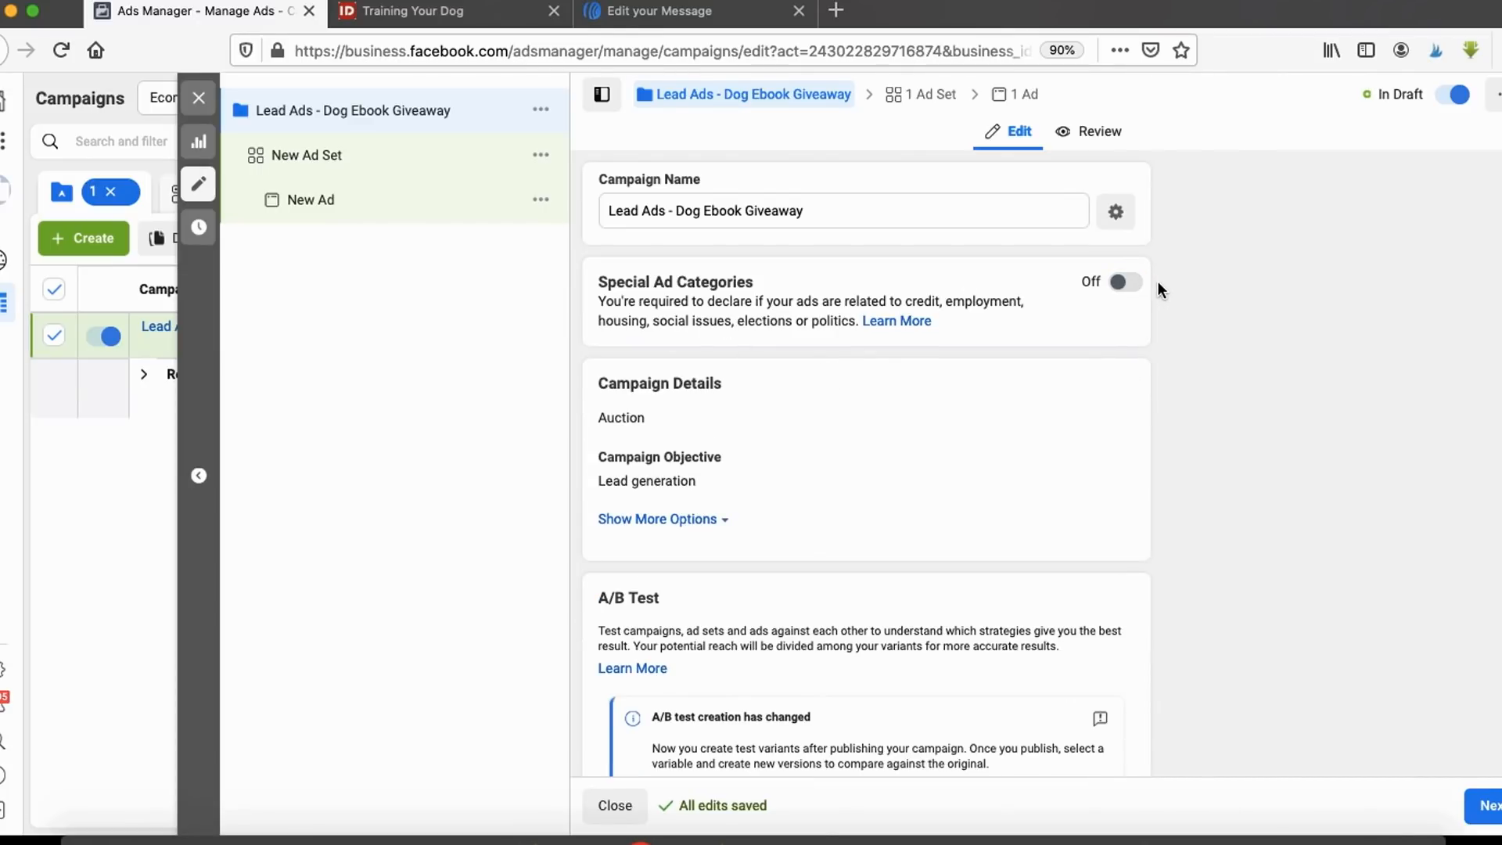
pyautogui.moveTo(906, 302); pyautogui.dragTo(861, 327)
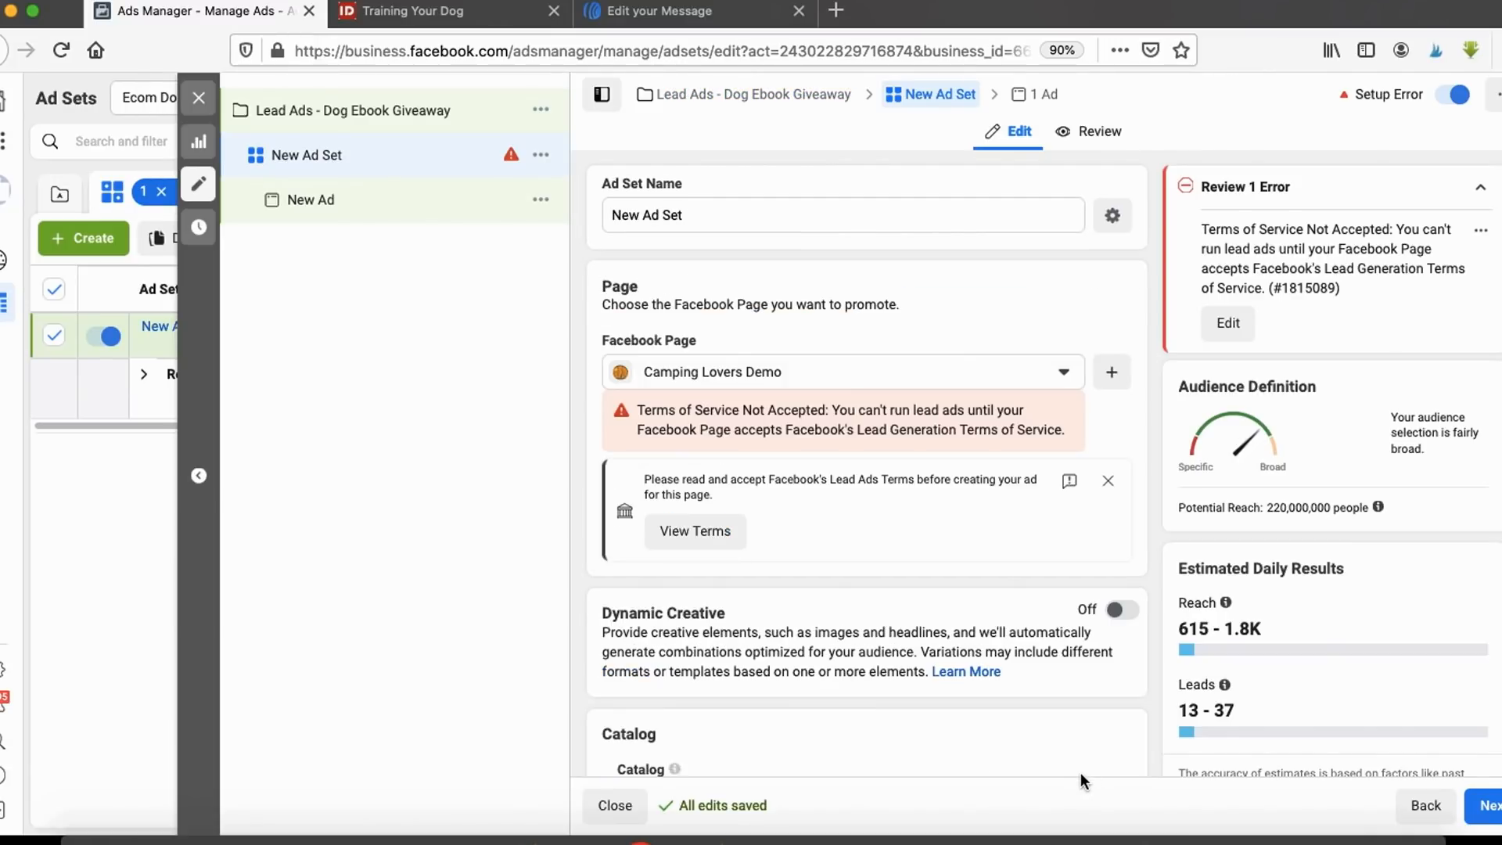
# Step: Mark the ad set's Page section and choose Dog Lovers Apparel Club as the Facebook Page to promote
pyautogui.moveTo(600, 311)
pyautogui.mouseDown()
pyautogui.moveTo(798, 396)
pyautogui.moveTo(618, 319)
pyautogui.mouseUp()
pyautogui.press('Escape')
pyautogui.click(741, 373)
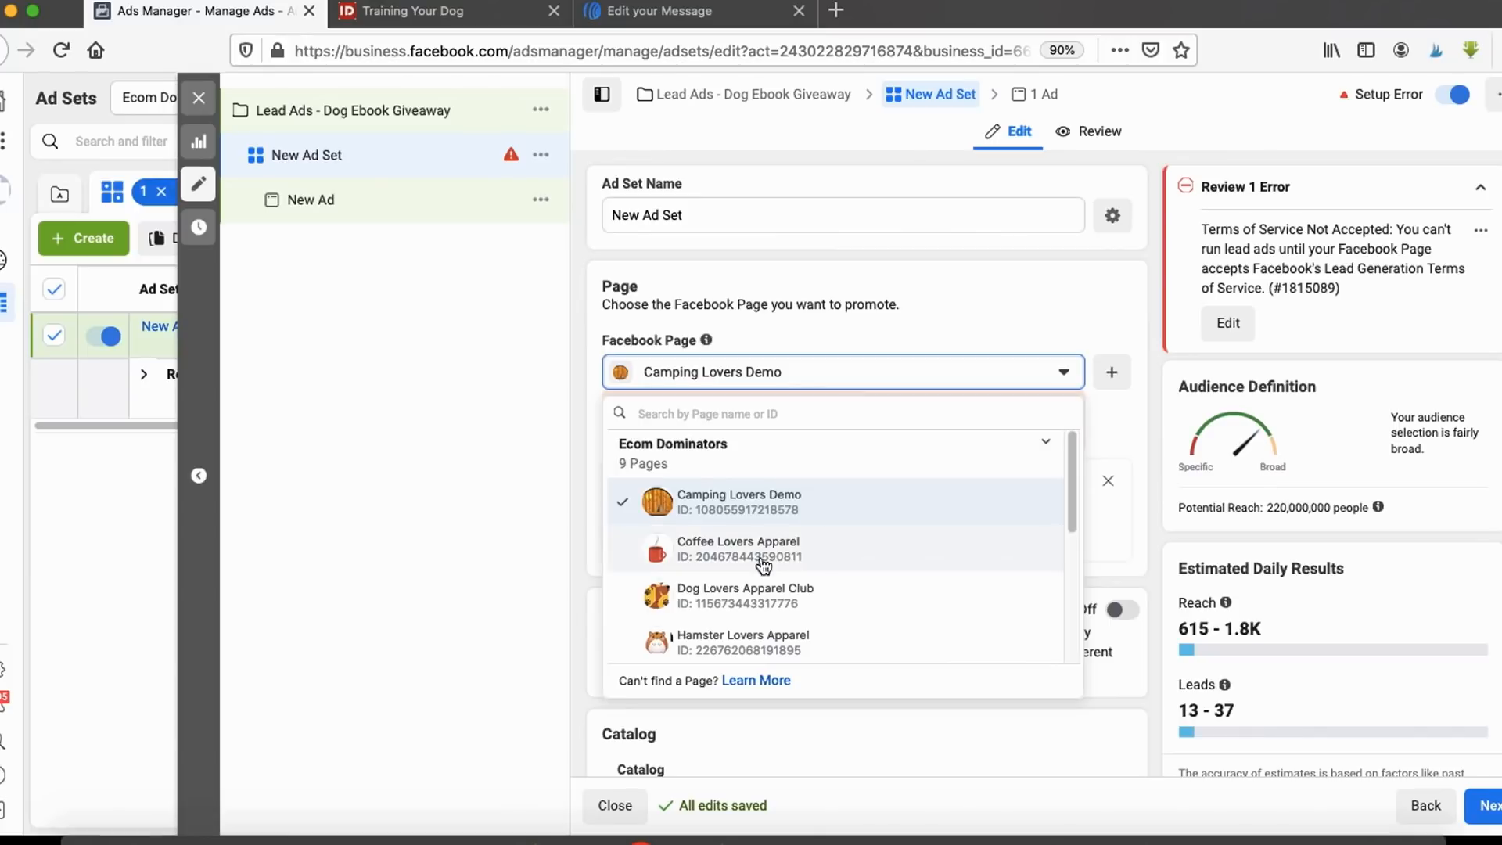
pyautogui.scroll(-2, 672, 470)
pyautogui.scroll(-3, 709, 548)
pyautogui.scroll(2, 716, 579)
pyautogui.scroll(1, 716, 579)
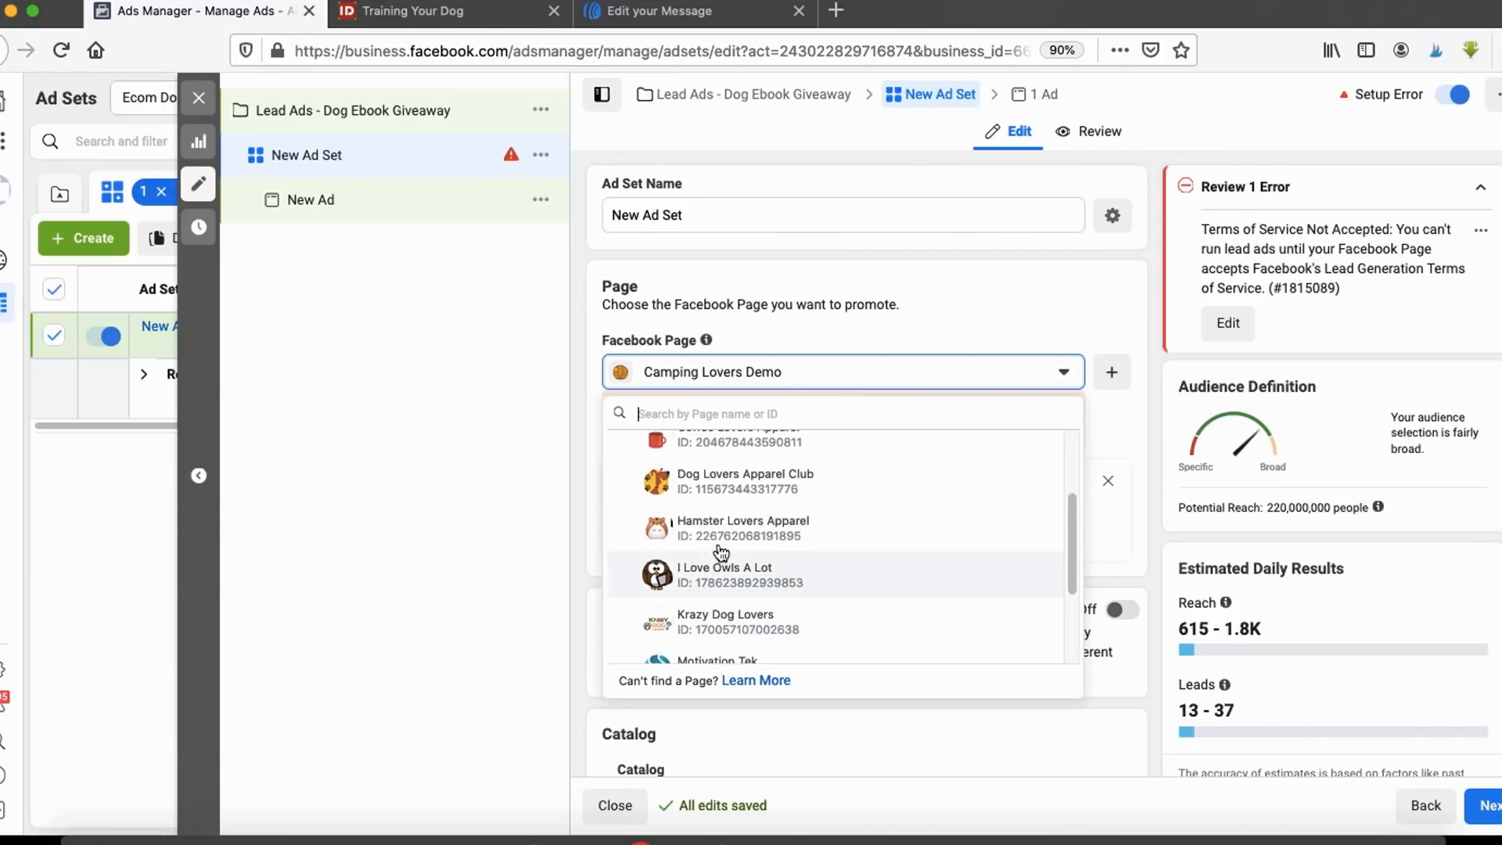
pyautogui.click(695, 485)
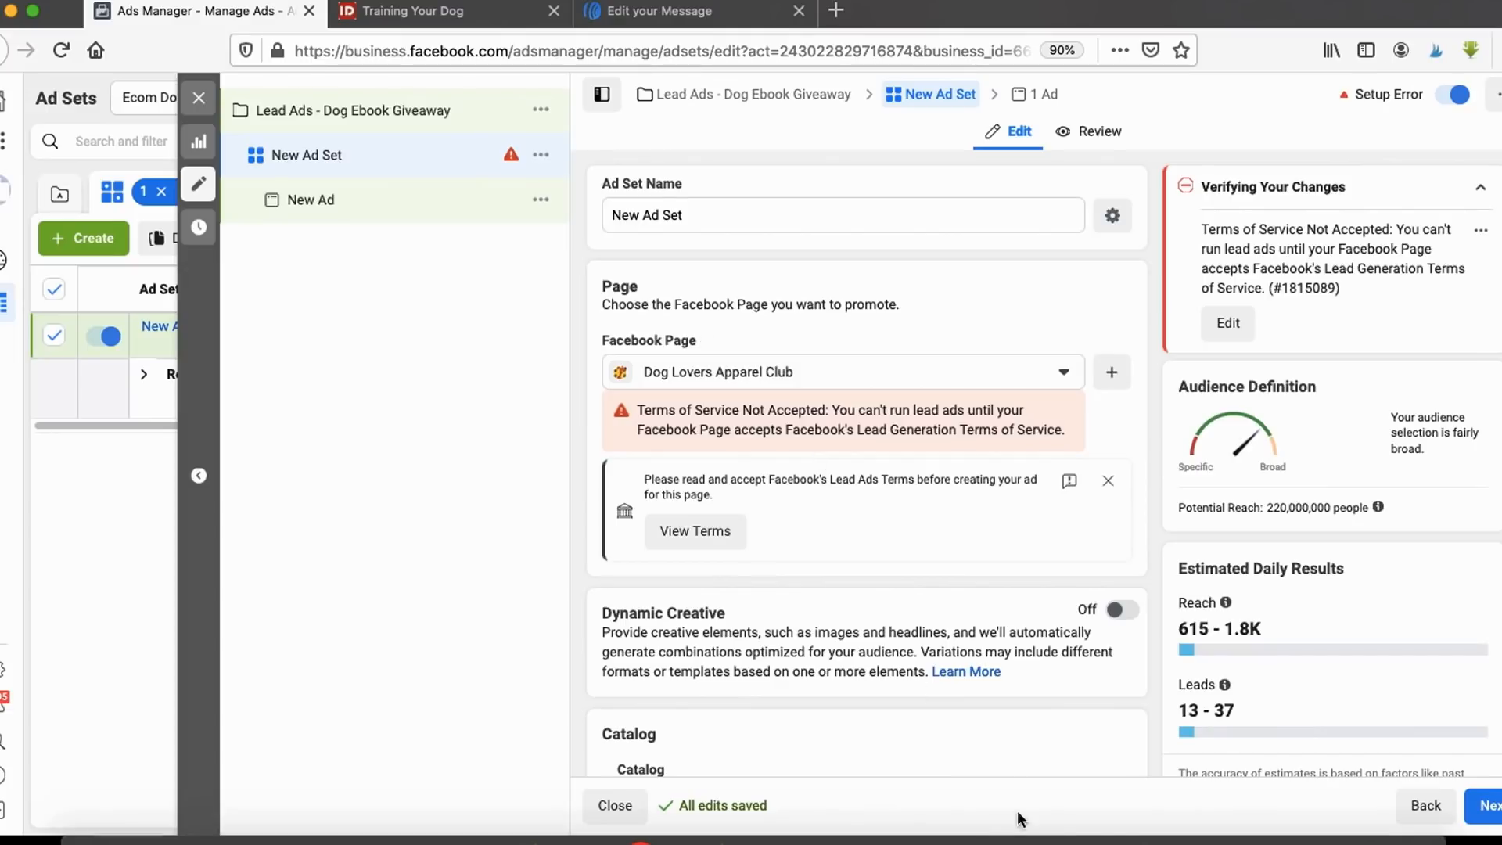
# Step: Mark the terms notice for the chosen Facebook Page, view the Lead Ad Terms and agree to them
pyautogui.click(1052, 842)
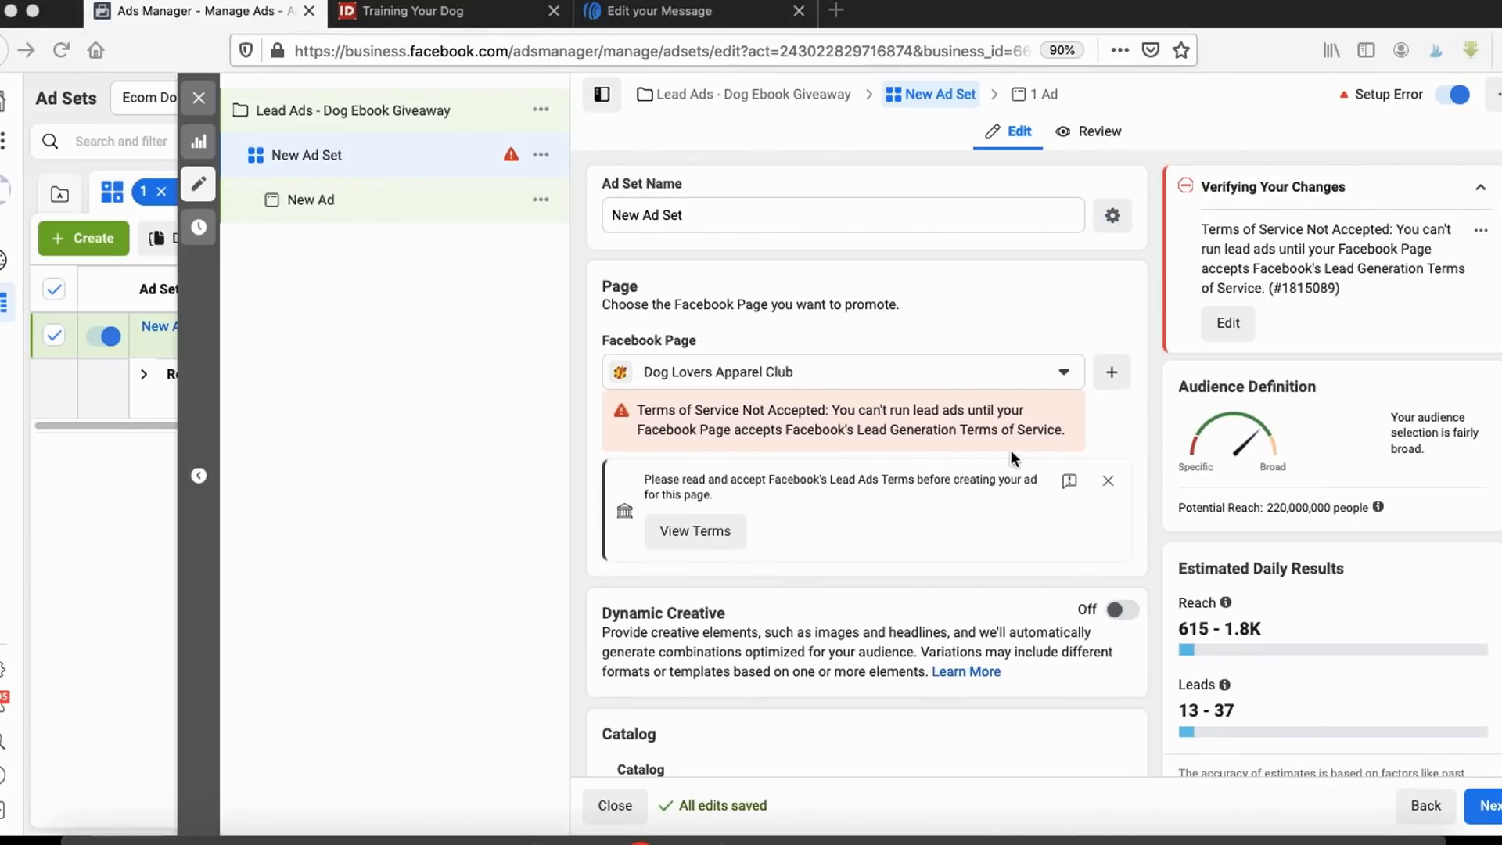
pyautogui.moveTo(964, 446); pyautogui.dragTo(1075, 443)
pyautogui.moveTo(674, 499)
pyautogui.mouseDown()
pyautogui.moveTo(647, 579)
pyautogui.moveTo(657, 487)
pyautogui.moveTo(737, 609)
pyautogui.mouseUp()
pyautogui.press('Escape')
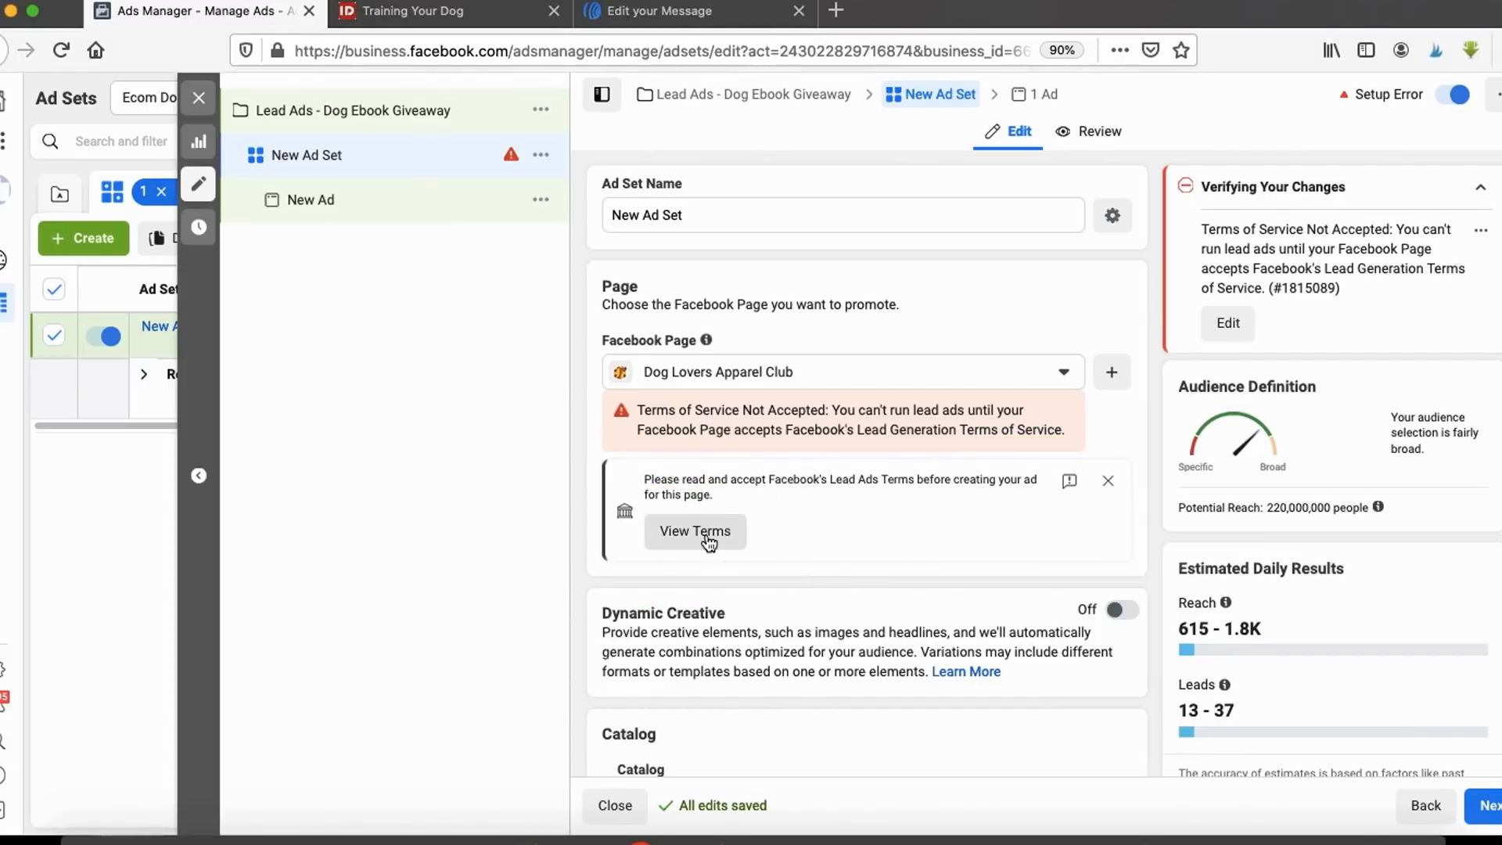
pyautogui.click(718, 538)
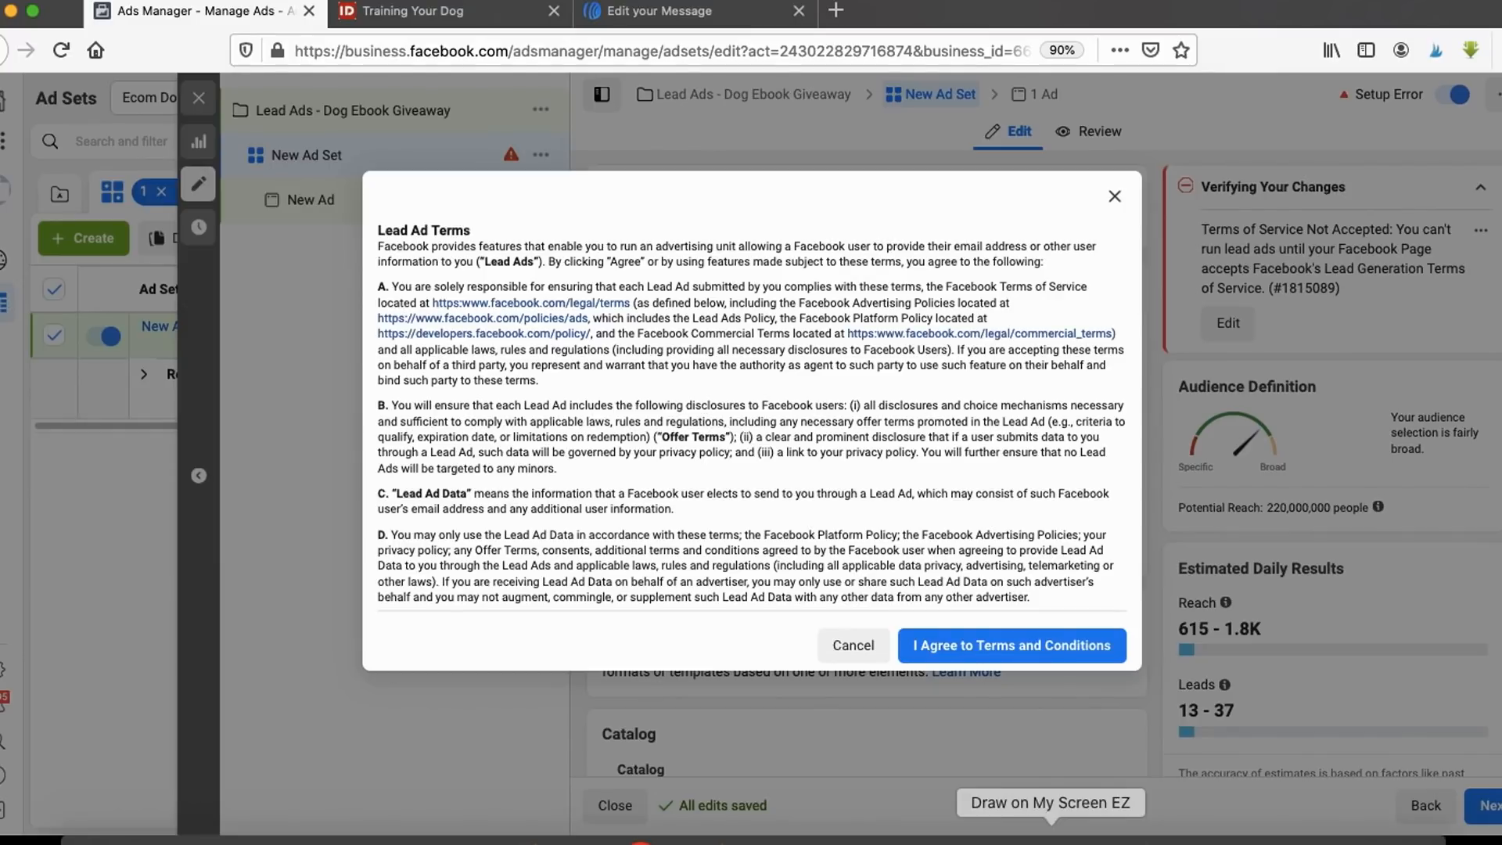
pyautogui.click(1051, 839)
pyautogui.moveTo(900, 584)
pyautogui.mouseDown()
pyautogui.moveTo(1170, 626)
pyautogui.moveTo(853, 600)
pyautogui.mouseUp()
pyautogui.press('Escape')
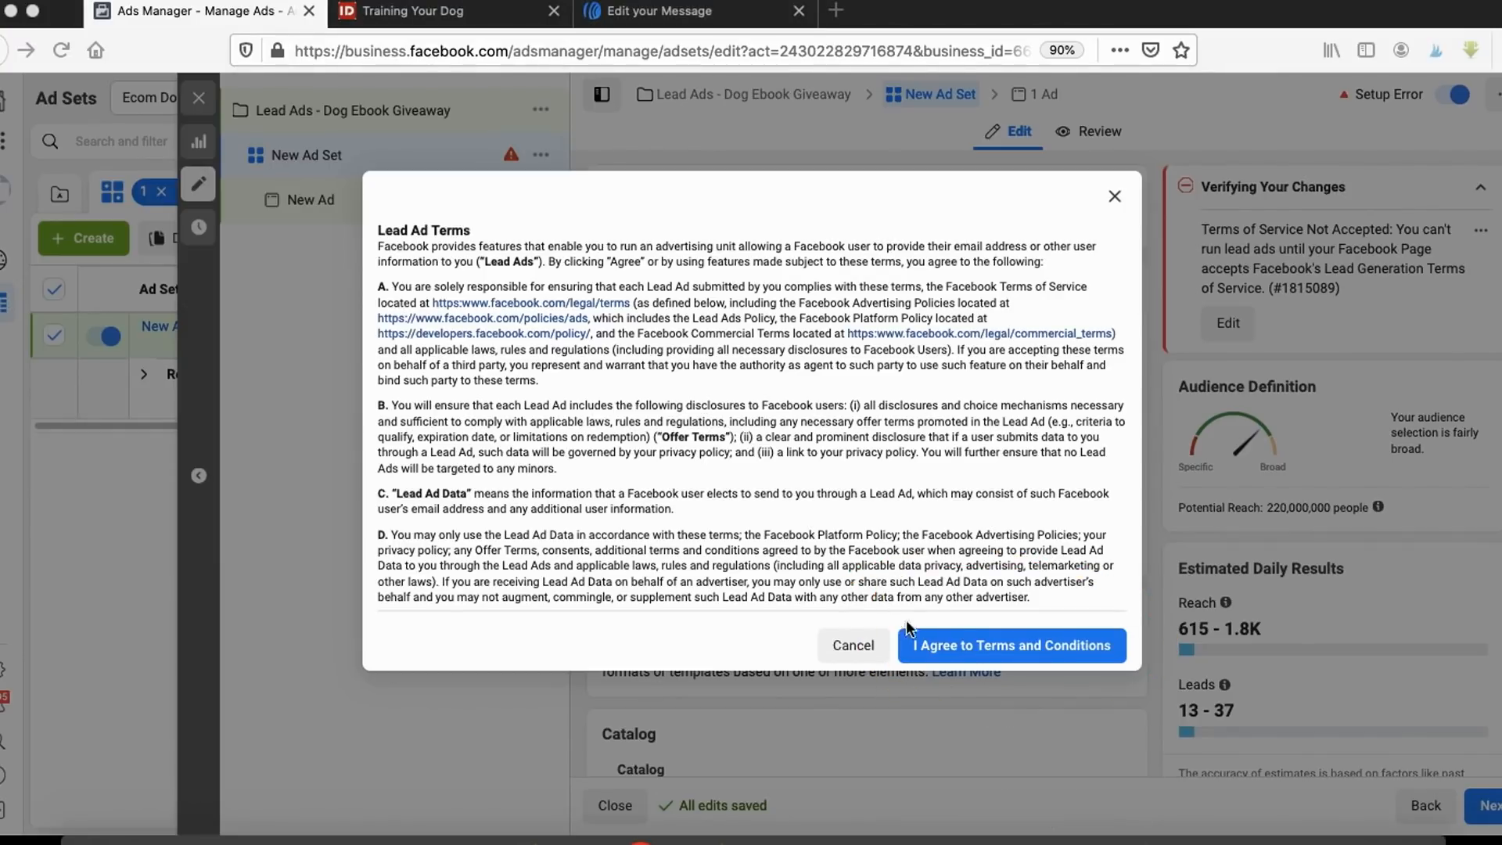
pyautogui.click(1027, 647)
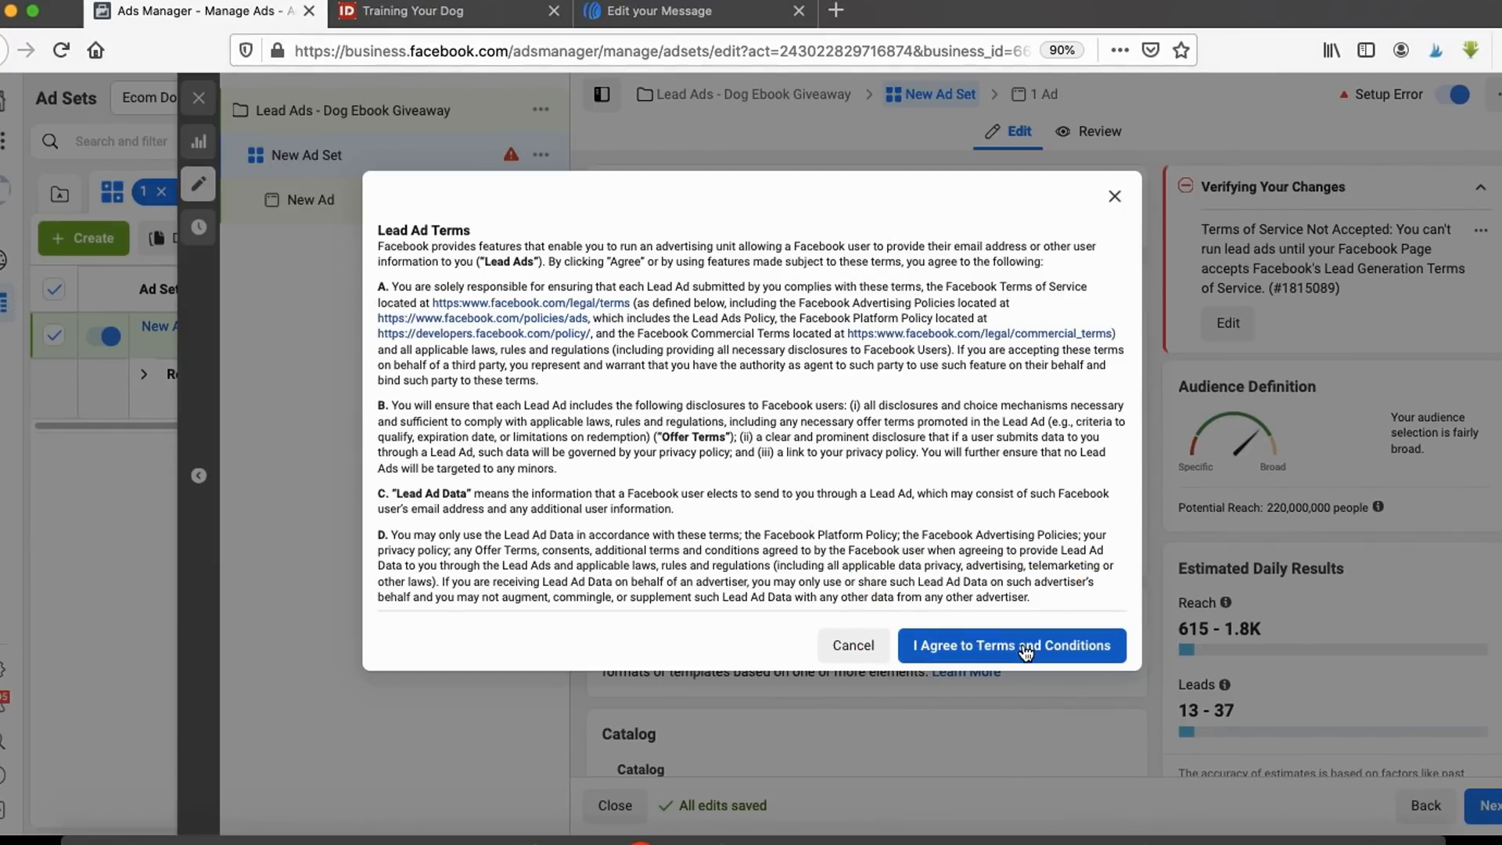
pyautogui.click(1025, 649)
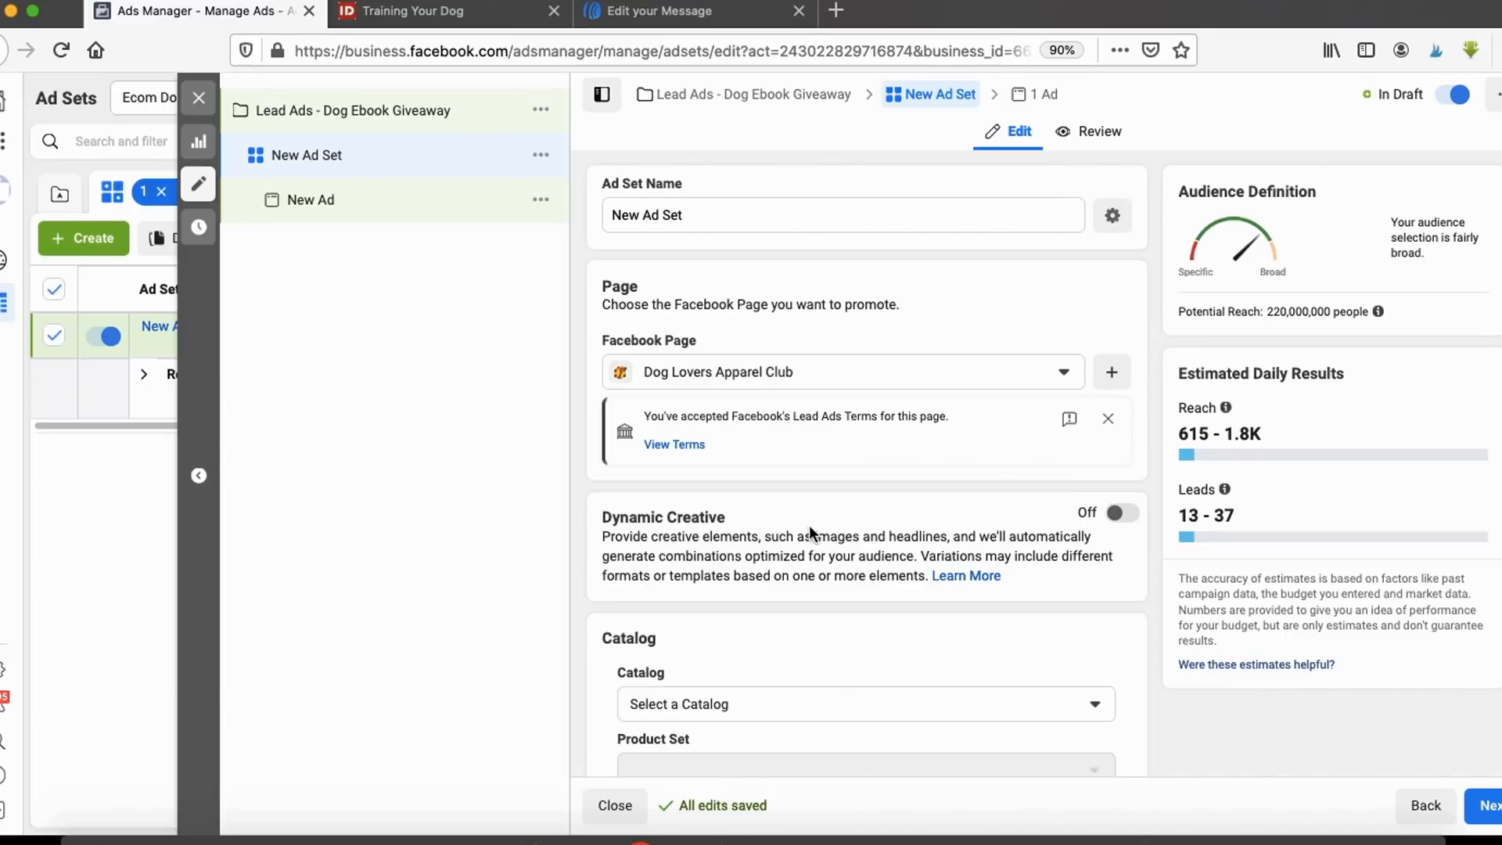
# Step: Set the ad set's daily budget to $5.00 in Budget & Schedule and mark the amount
pyautogui.scroll(-10, 782, 444)
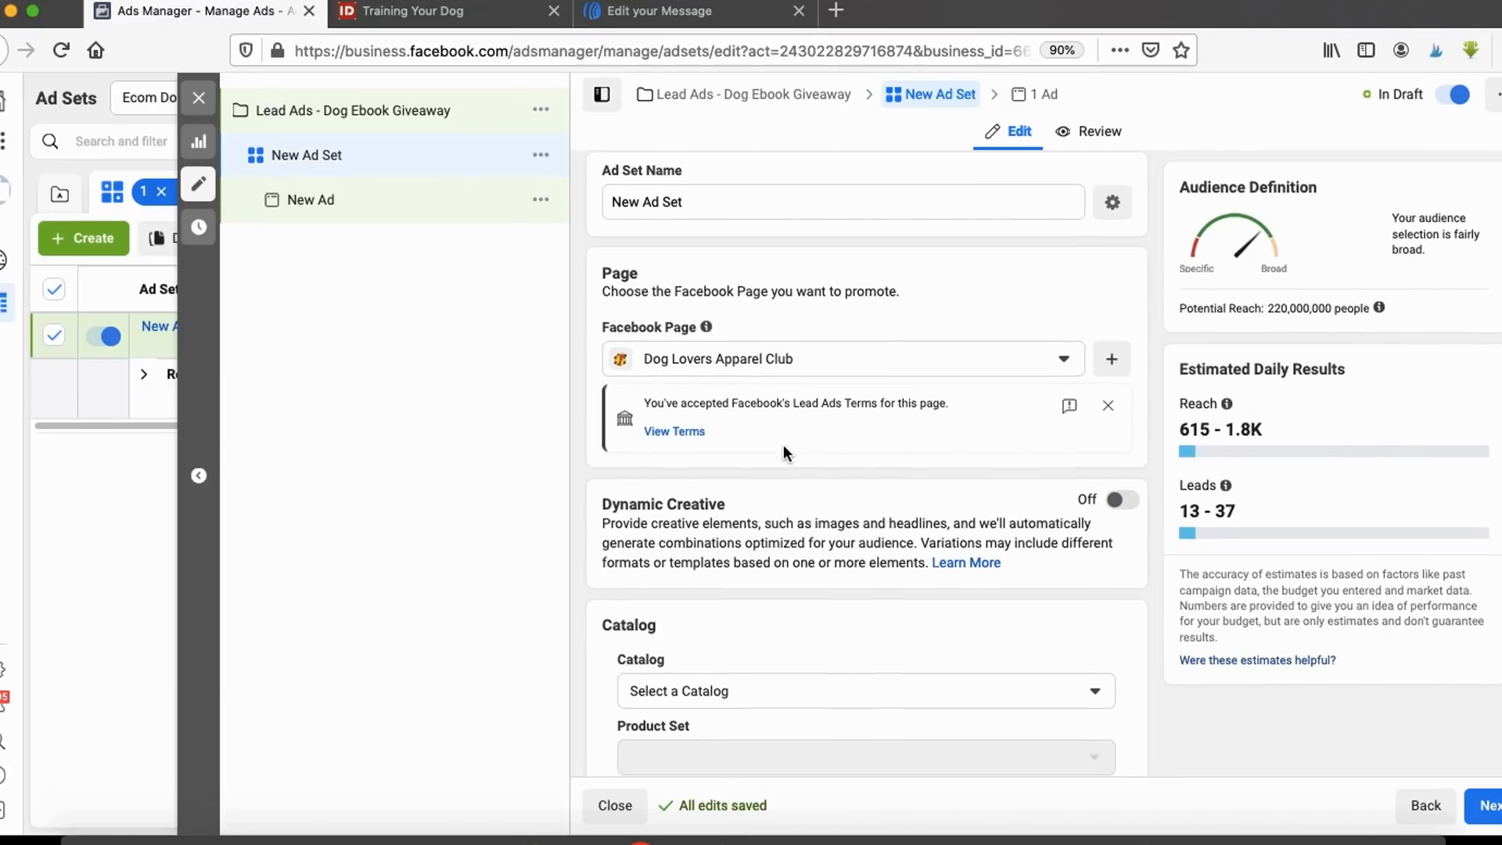
pyautogui.moveTo(590, 208); pyautogui.dragTo(786, 209)
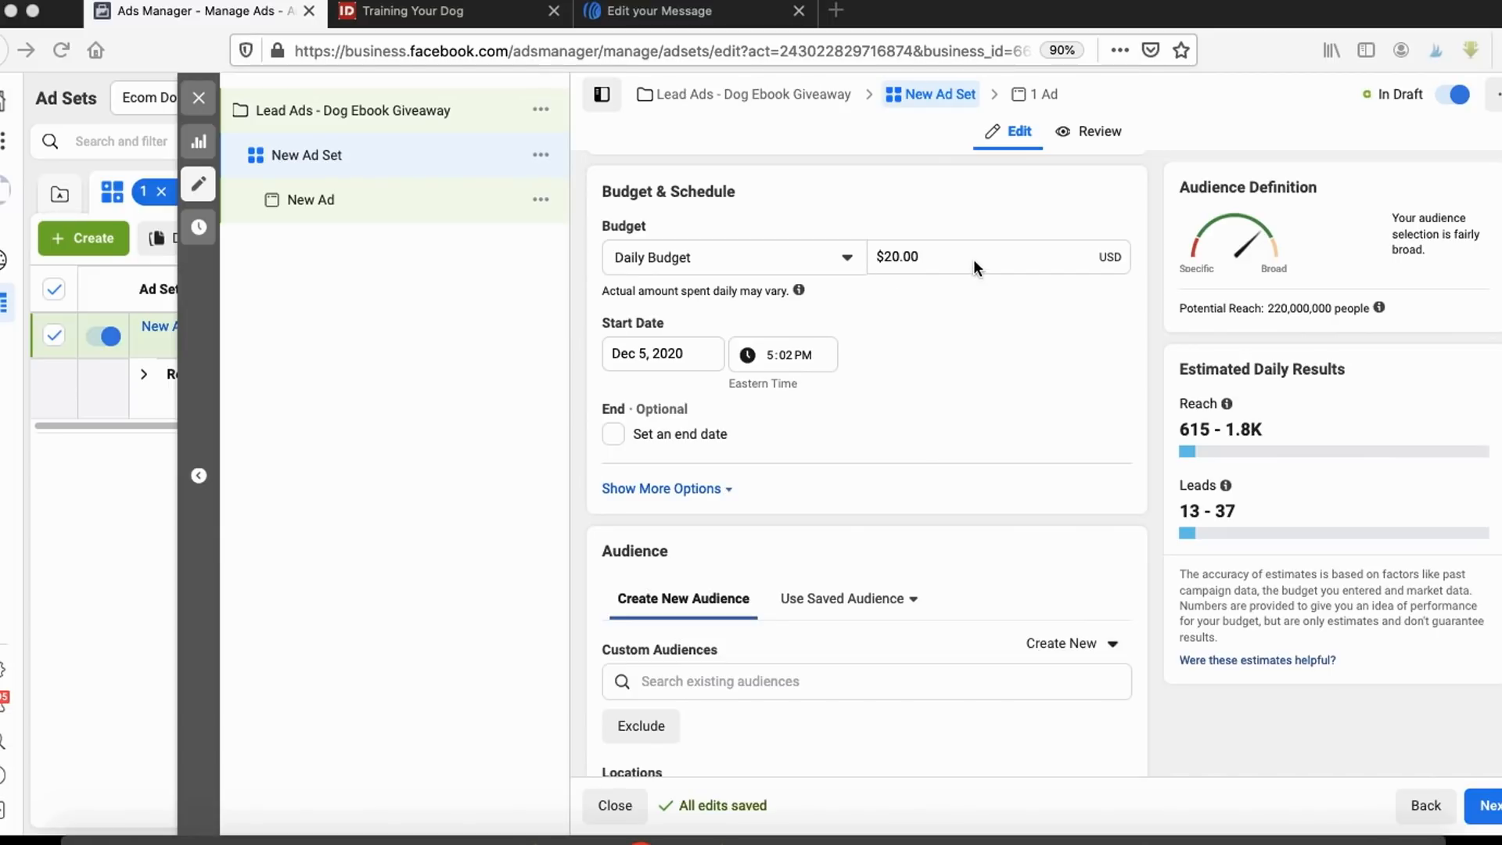
pyautogui.doubleClick(937, 255)
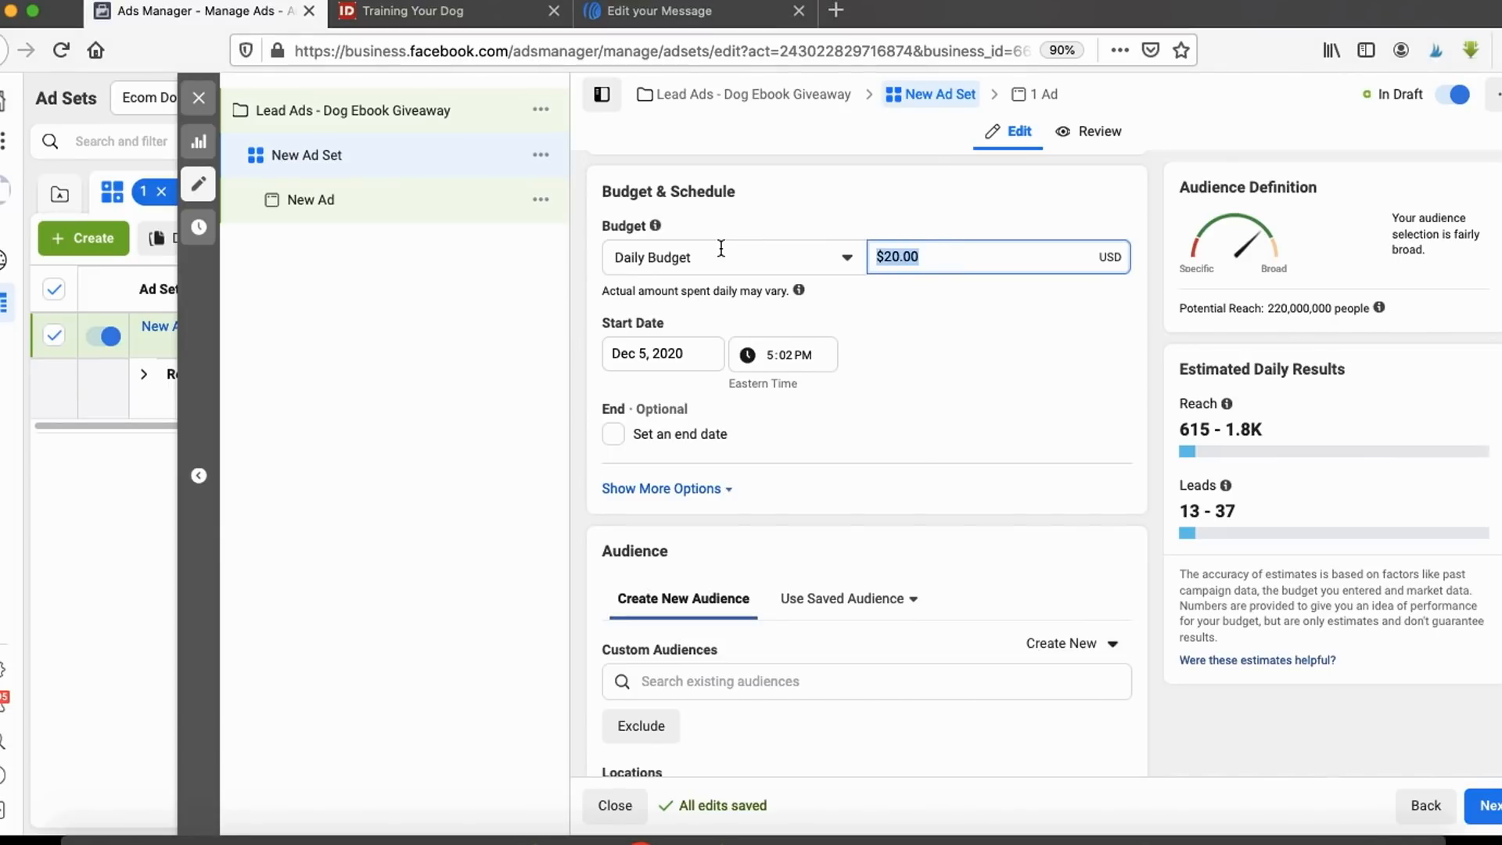
pyautogui.write('5')
pyautogui.click(814, 220)
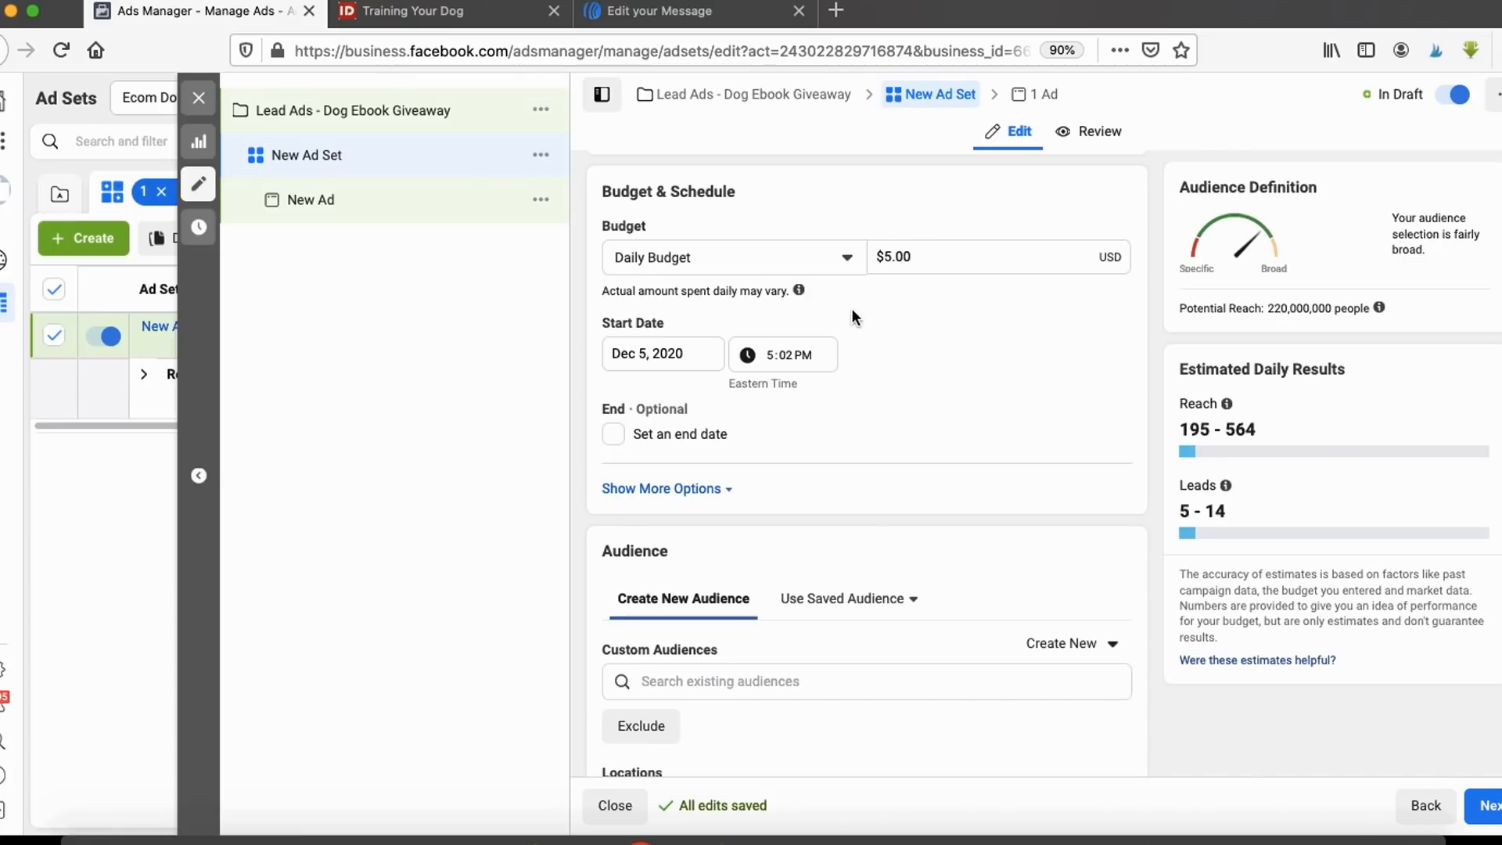
pyautogui.click(1052, 839)
pyautogui.moveTo(847, 276)
pyautogui.mouseDown()
pyautogui.moveTo(826, 251)
pyautogui.moveTo(897, 315)
pyautogui.mouseUp()
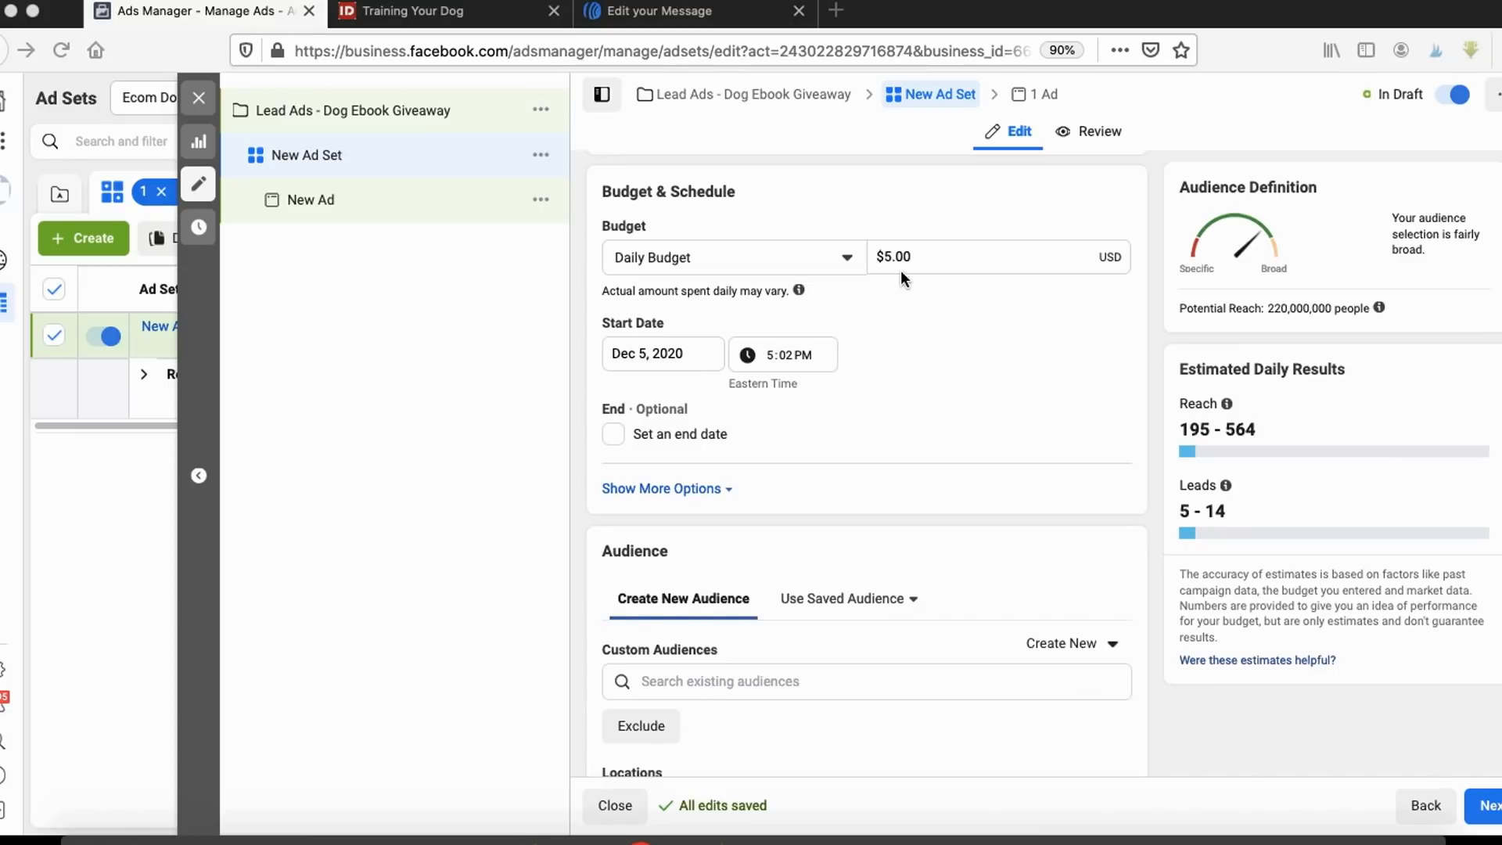
# Step: Mark the ad set's Create New Audience section and circle its option for creating a new custom audience
pyautogui.scroll(-5, 900, 270)
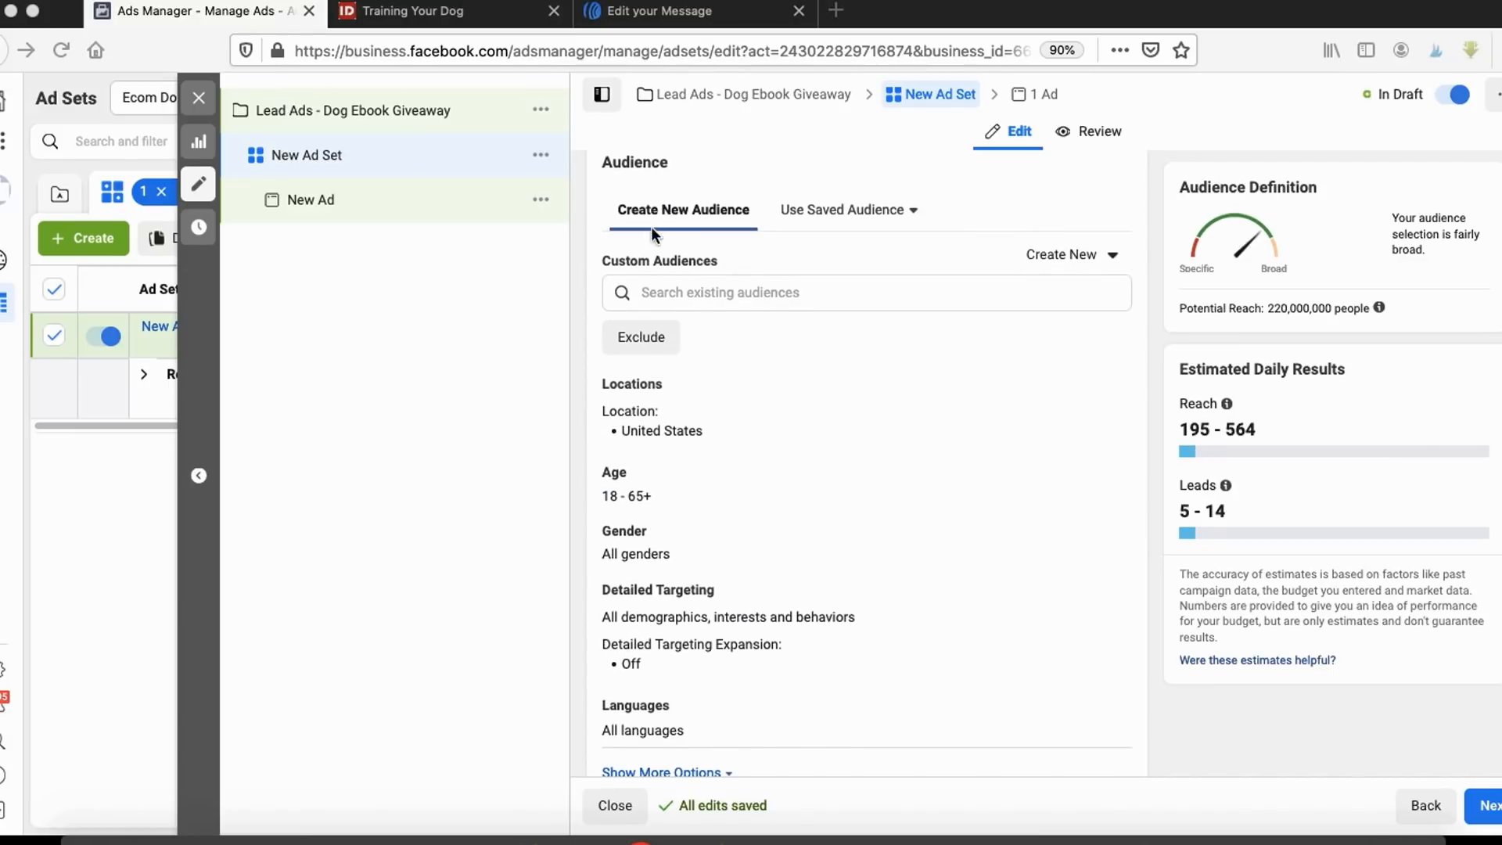
pyautogui.moveTo(662, 179)
pyautogui.mouseDown()
pyautogui.moveTo(601, 123)
pyautogui.moveTo(697, 186)
pyautogui.mouseUp()
pyautogui.moveTo(644, 234)
pyautogui.mouseDown()
pyautogui.moveTo(569, 289)
pyautogui.moveTo(842, 368)
pyautogui.moveTo(585, 237)
pyautogui.mouseUp()
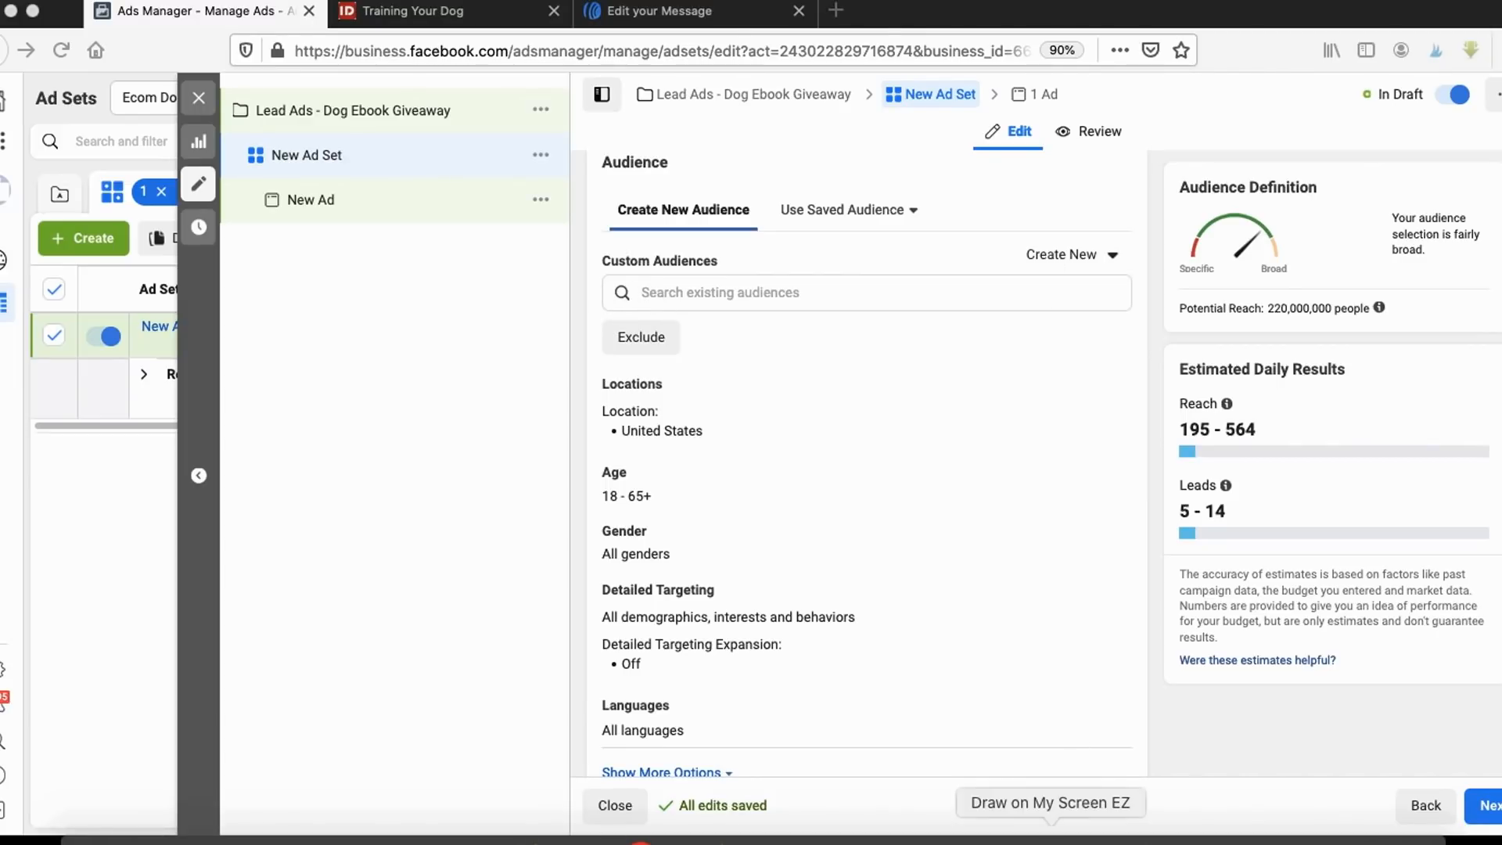
pyautogui.moveTo(1052, 214)
pyautogui.mouseDown()
pyautogui.moveTo(1000, 272)
pyautogui.moveTo(1063, 199)
pyautogui.mouseUp()
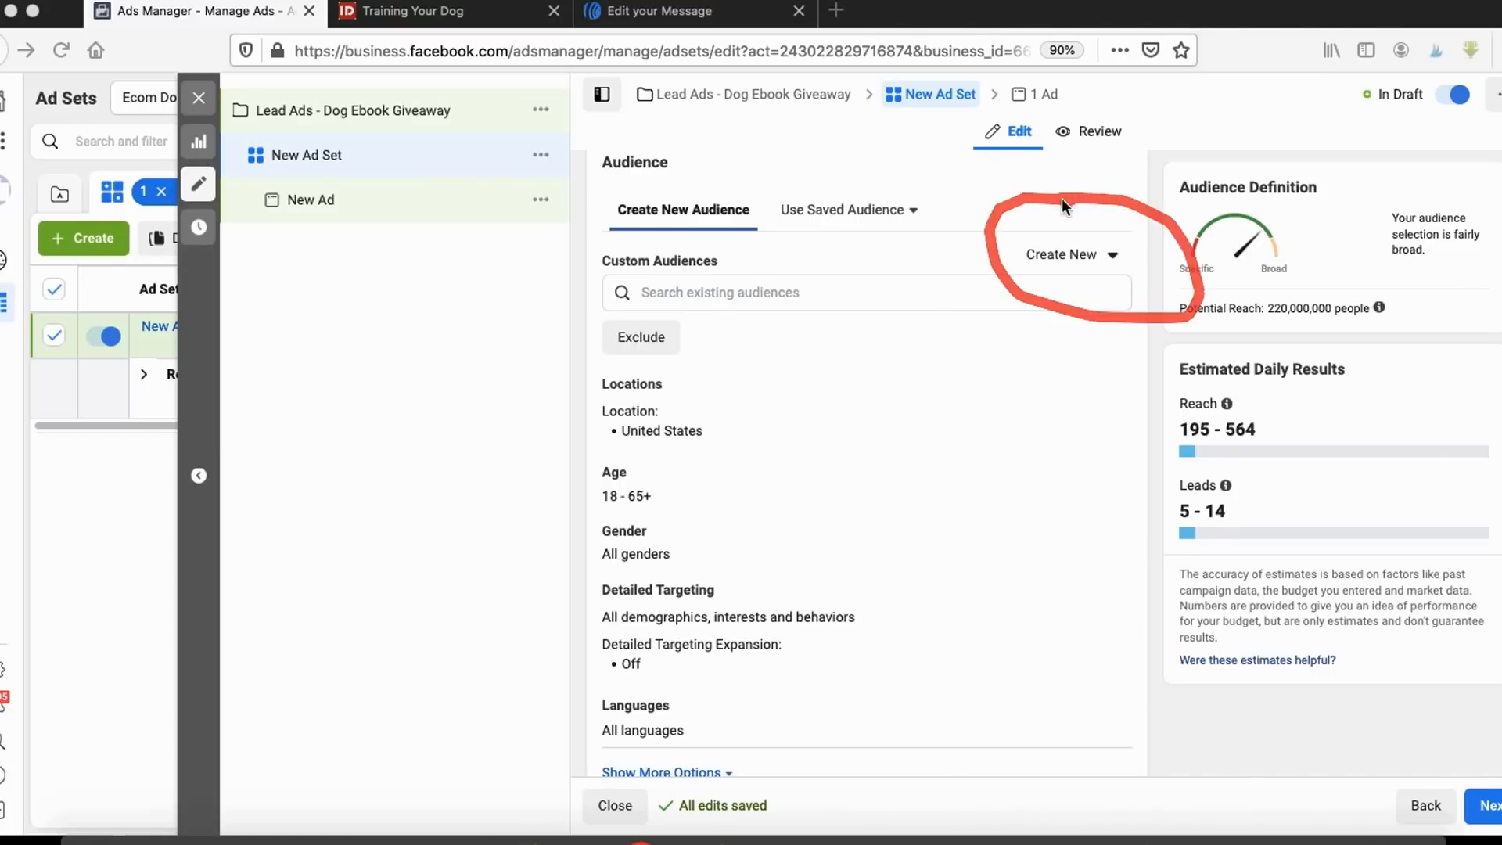
# Step: Start a lead form custom audience for the Dog Lovers Apparel Club page, including people who opened and submitted the form
pyautogui.click(1096, 254)
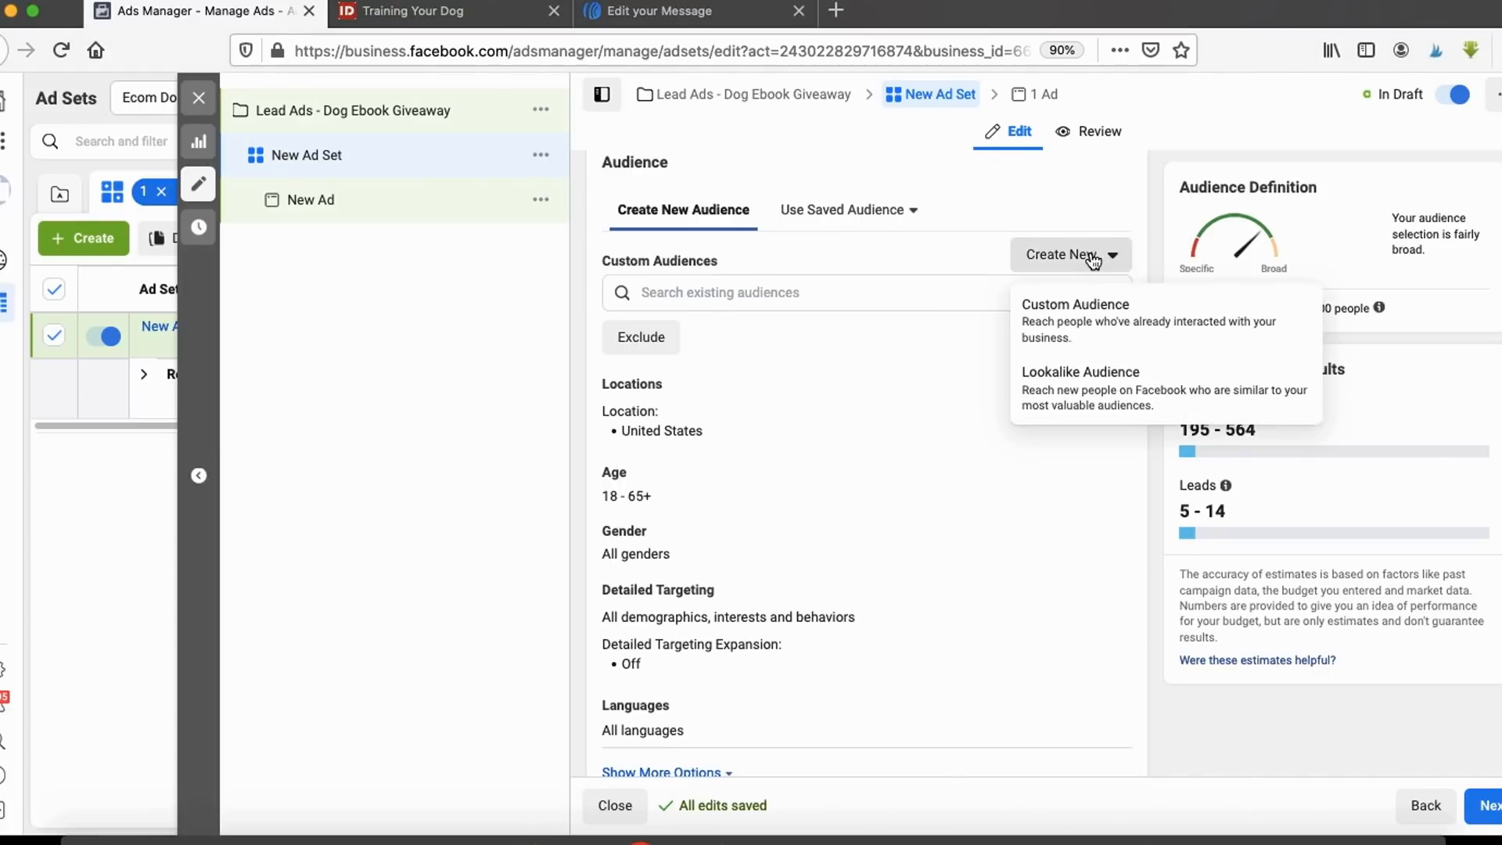
pyautogui.click(1050, 319)
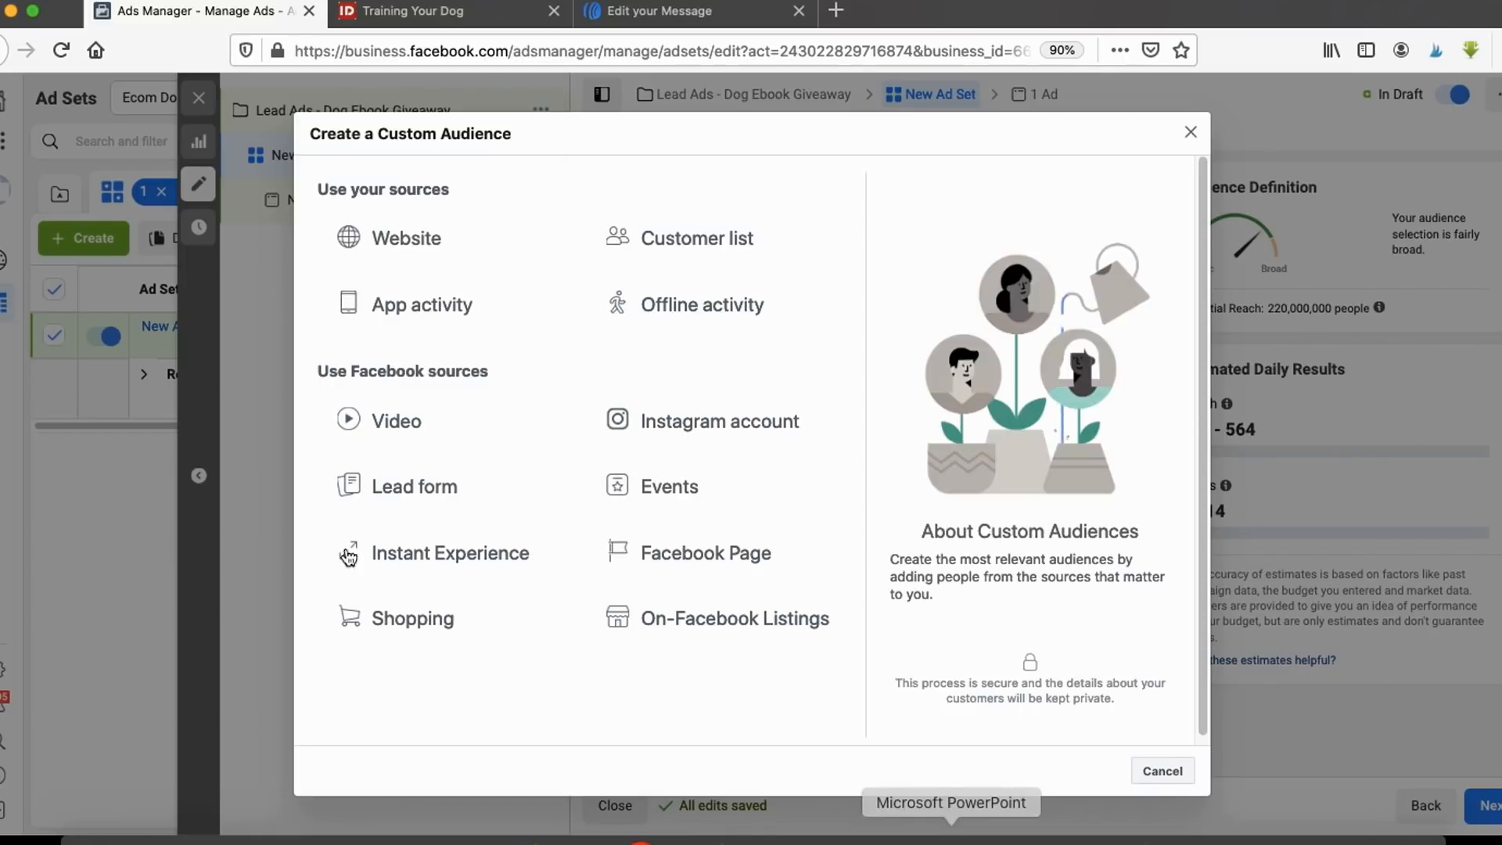
pyautogui.click(477, 498)
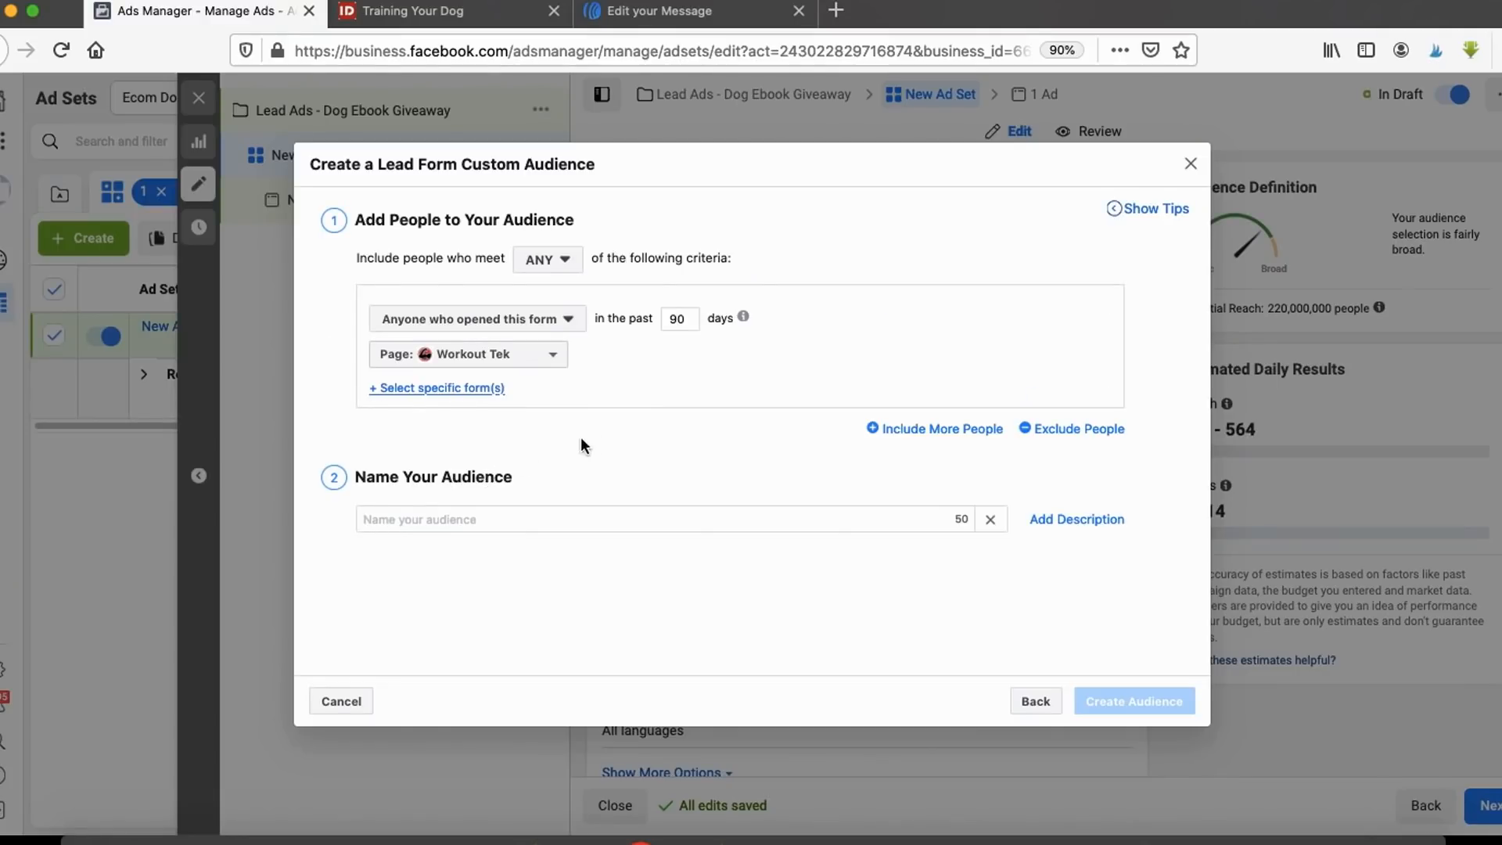
pyautogui.click(505, 357)
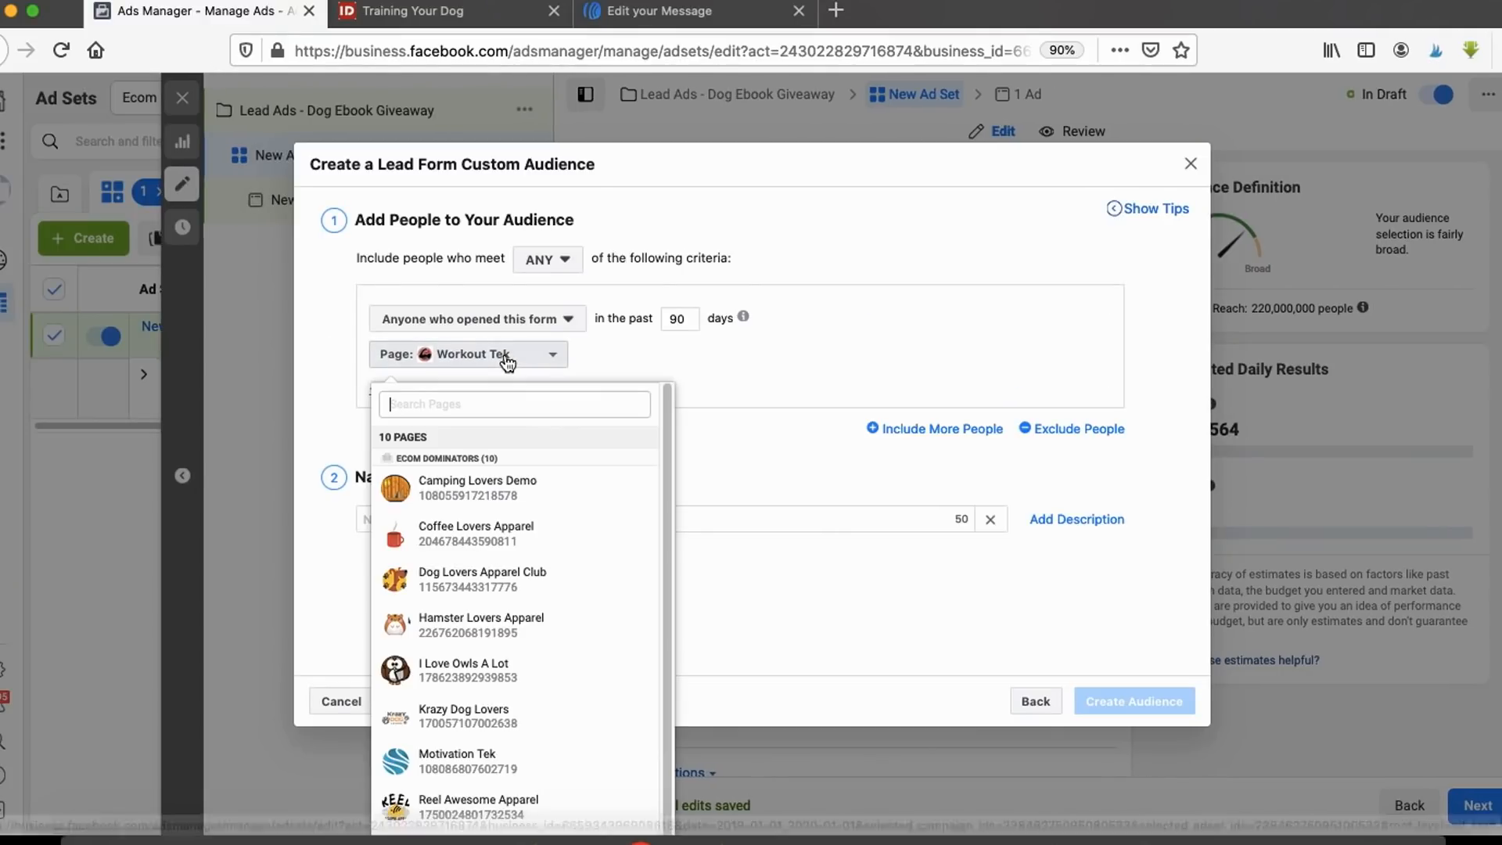
pyautogui.click(464, 583)
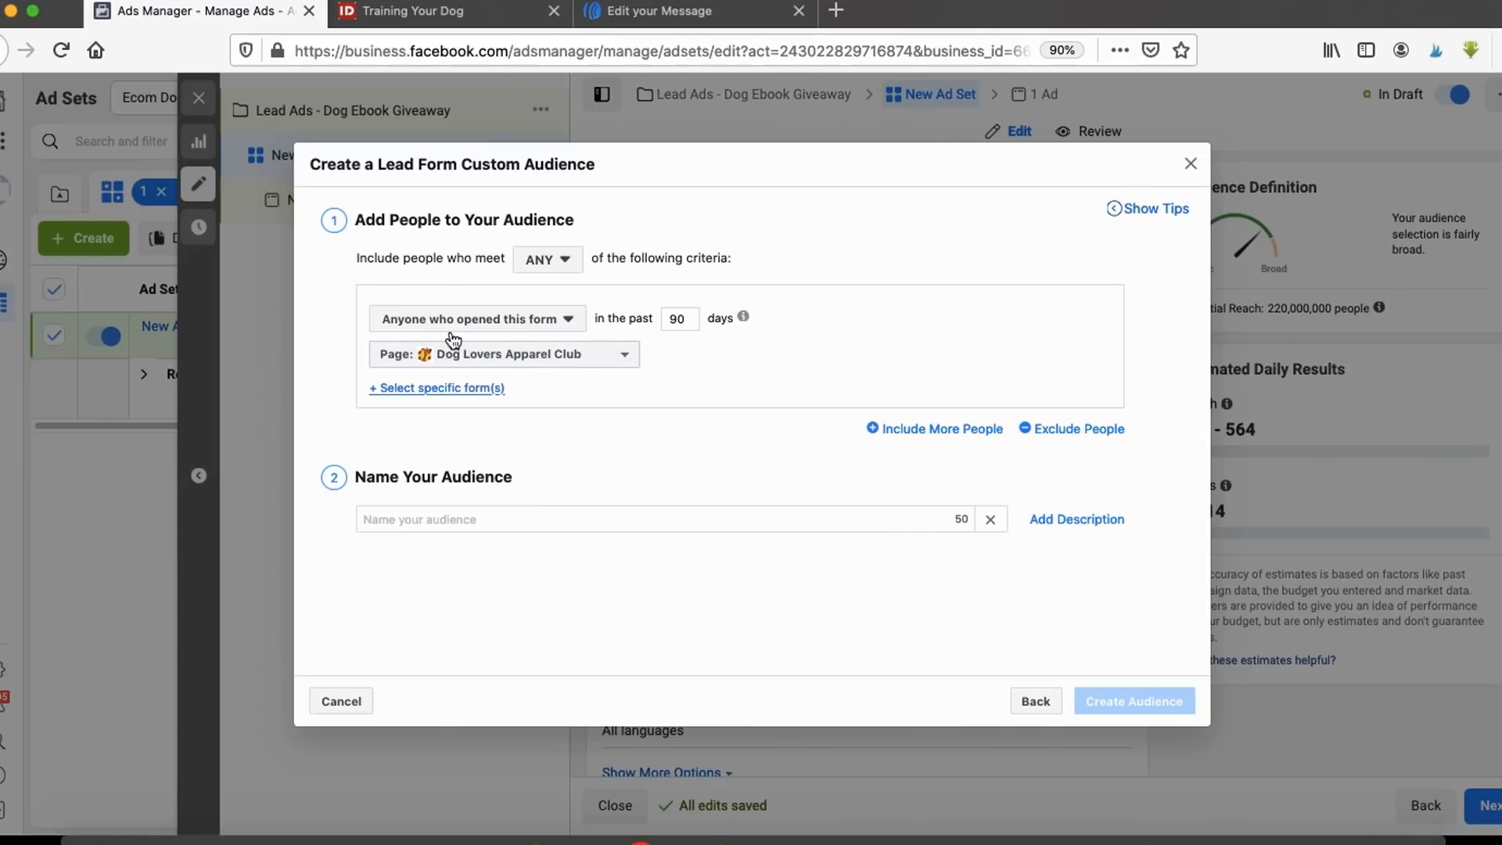
pyautogui.click(486, 327)
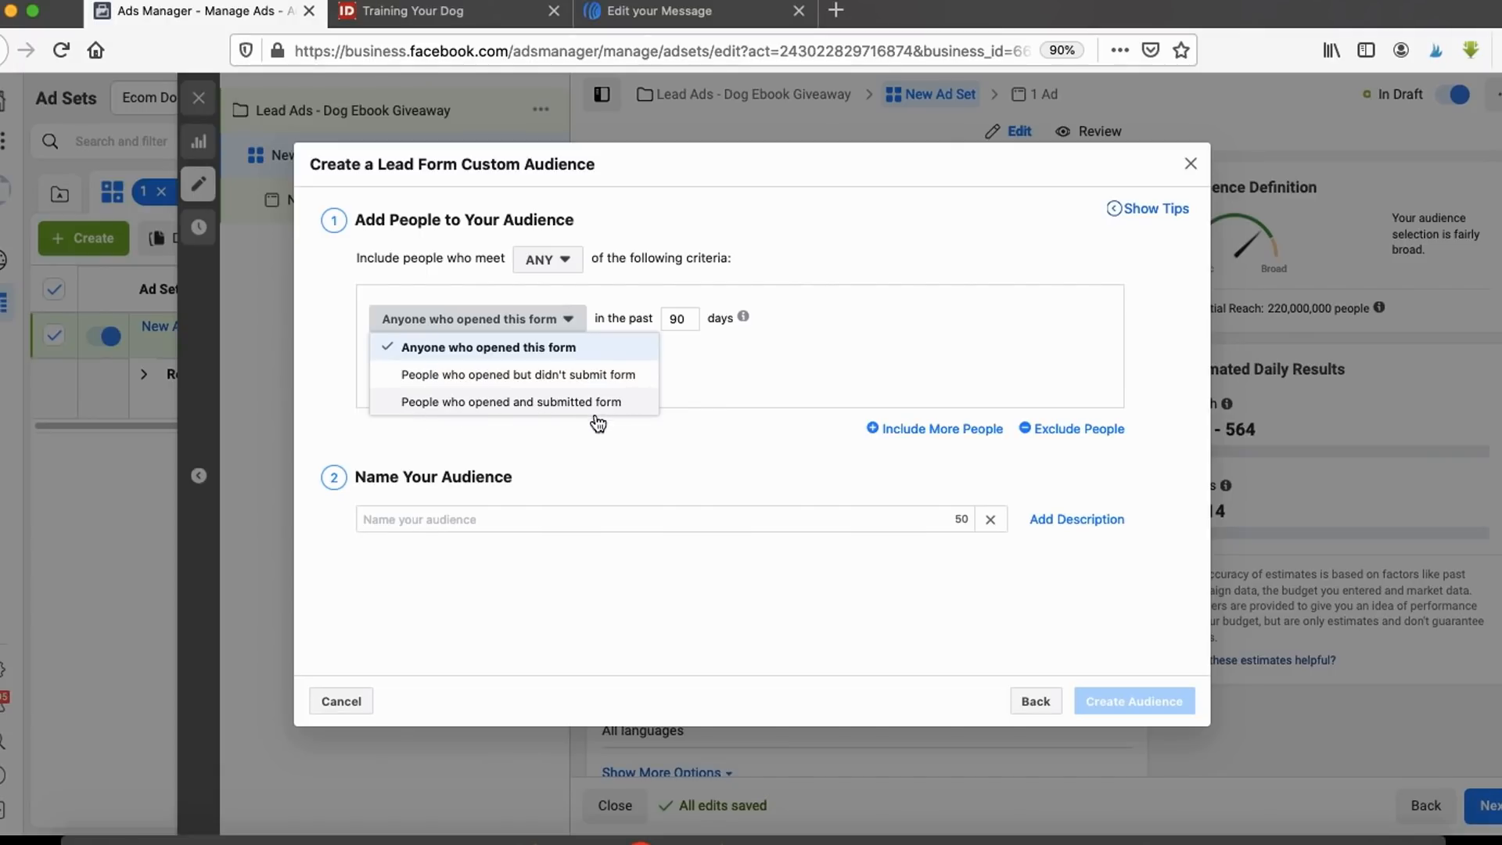
pyautogui.click(443, 404)
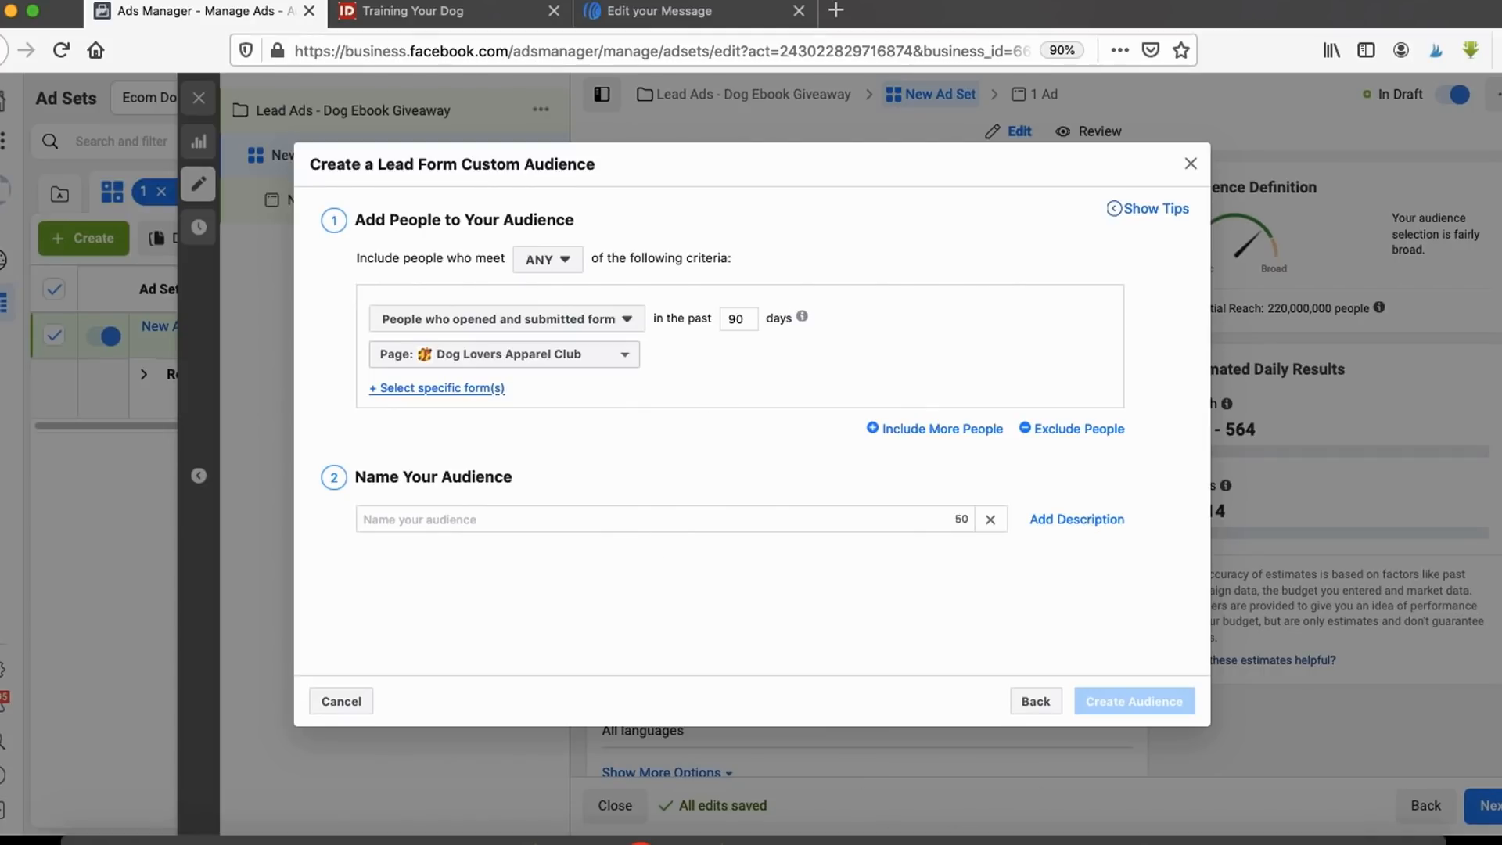
# Step: Name the custom audience "people who opened and submitted form", mark the creation option and close the dialog without creating it
pyautogui.click(430, 519)
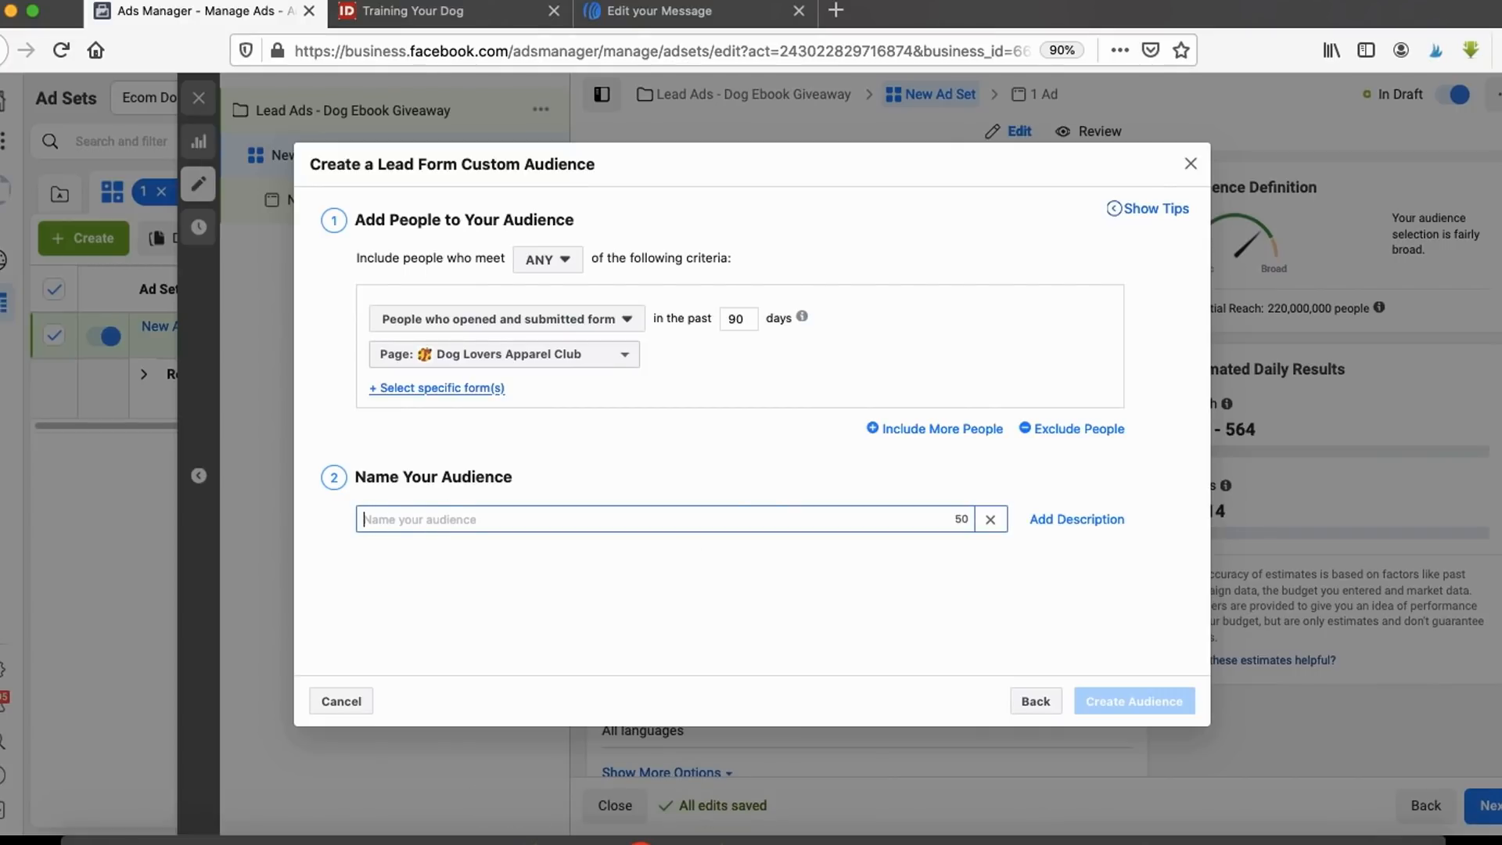
pyautogui.write('people who openeded')
pyautogui.press('BackSpace')
pyautogui.press('BackSpace')
pyautogui.write('a')
pyautogui.press('BackSpace')
pyautogui.write('and submitted form')
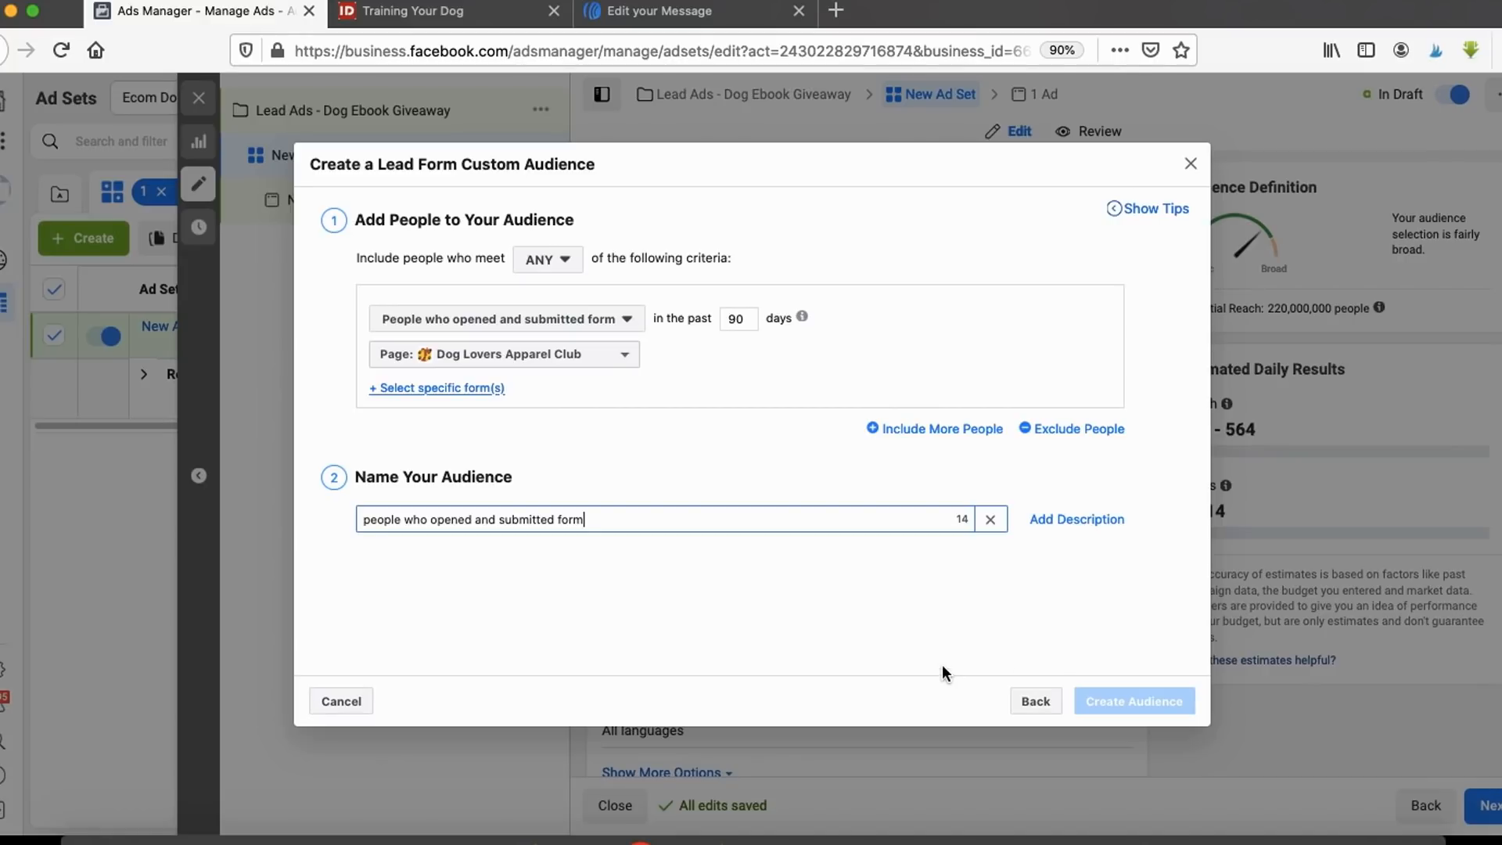
pyautogui.click(1053, 842)
pyautogui.moveTo(1061, 658); pyautogui.dragTo(1171, 628)
pyautogui.press('Escape')
pyautogui.click(1191, 163)
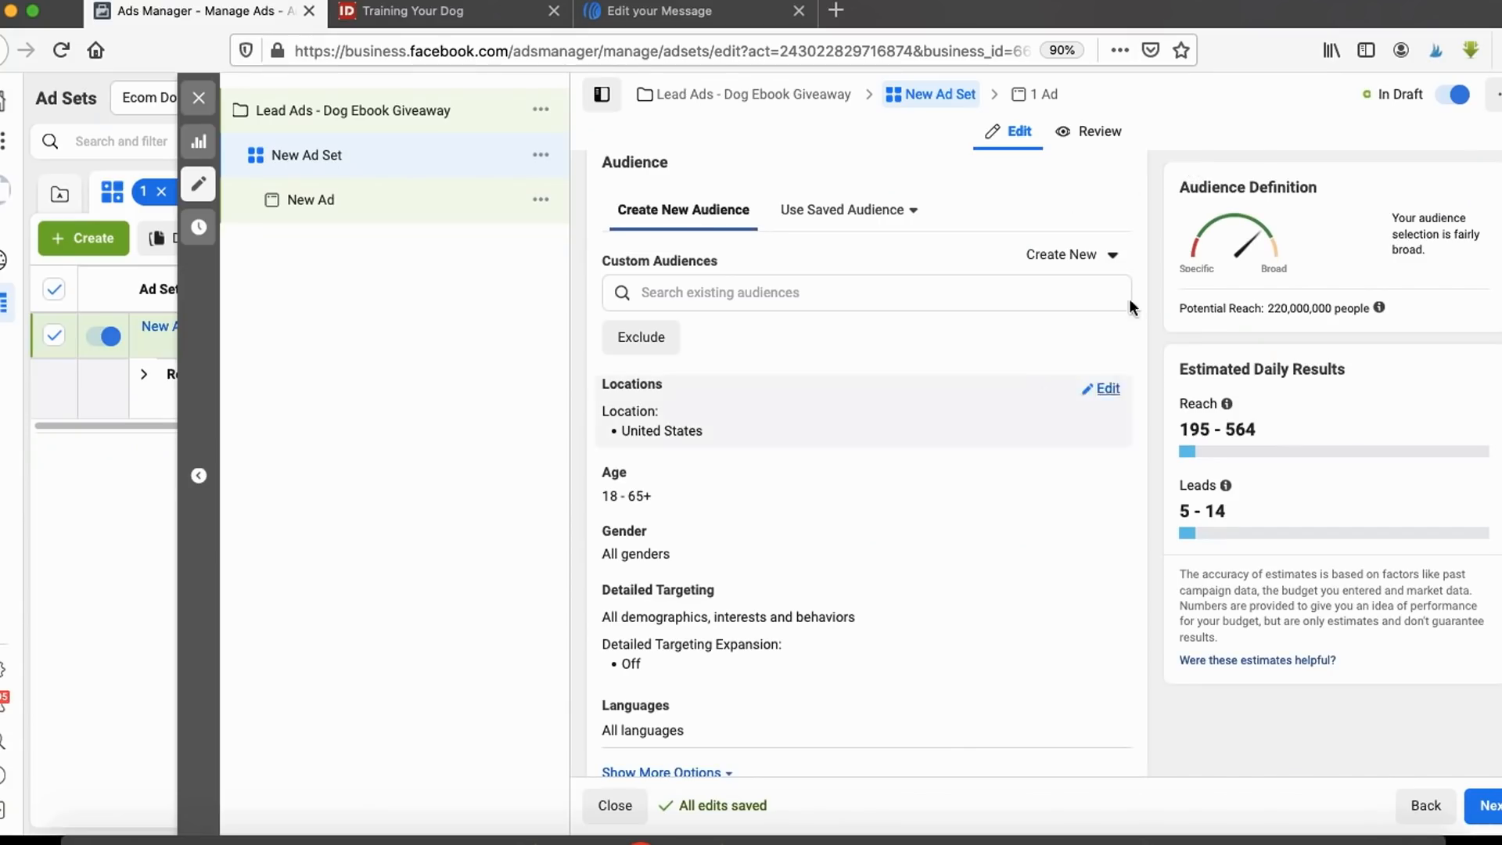
# Step: Mark the United States location in the Audience section and open the Locations settings for editing
pyautogui.moveTo(677, 388)
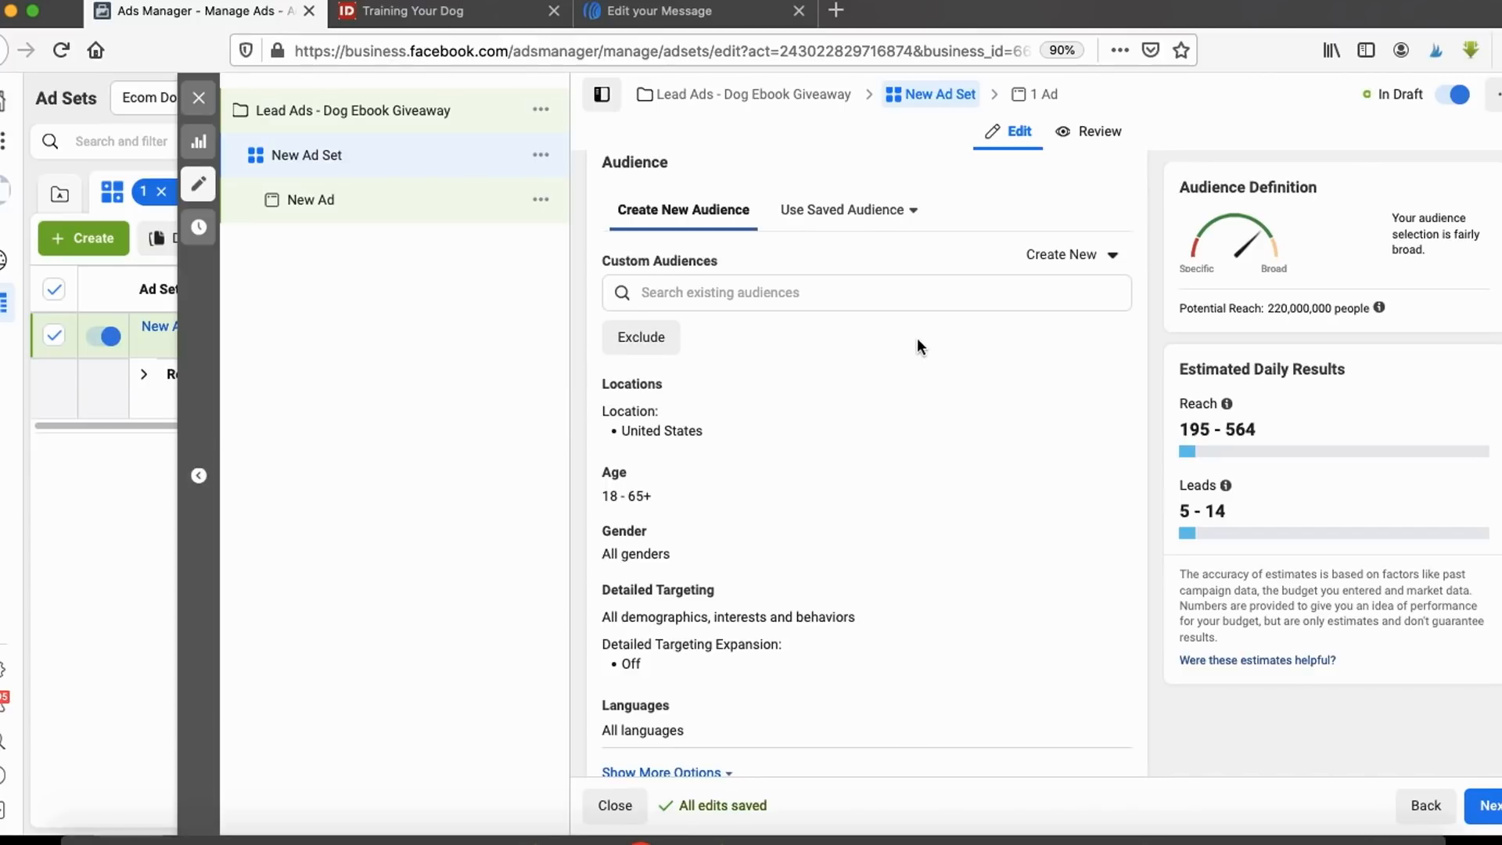
pyautogui.scroll(-3, 829, 367)
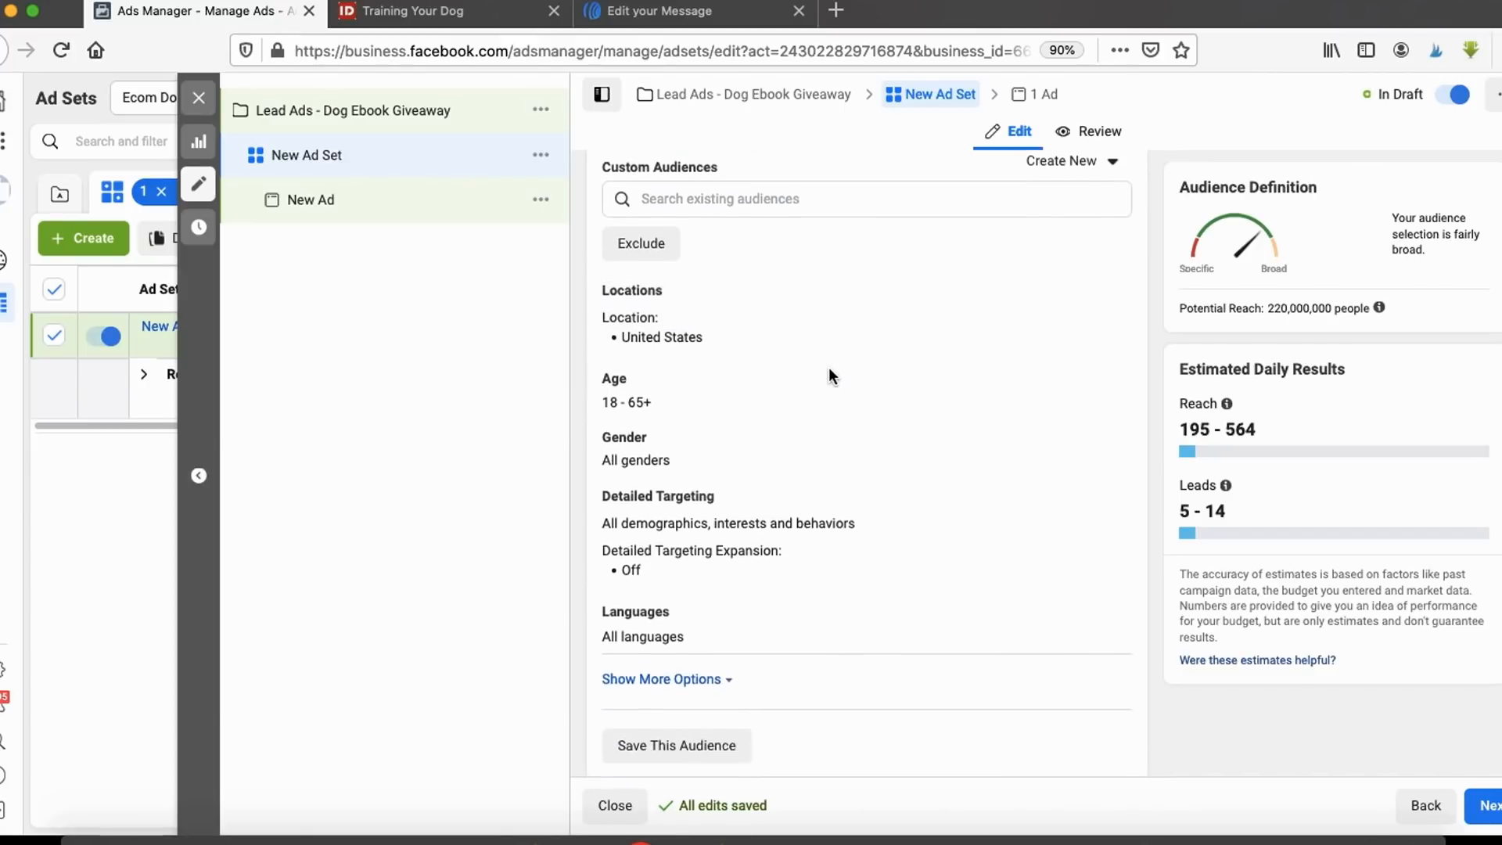
pyautogui.scroll(-1, 829, 366)
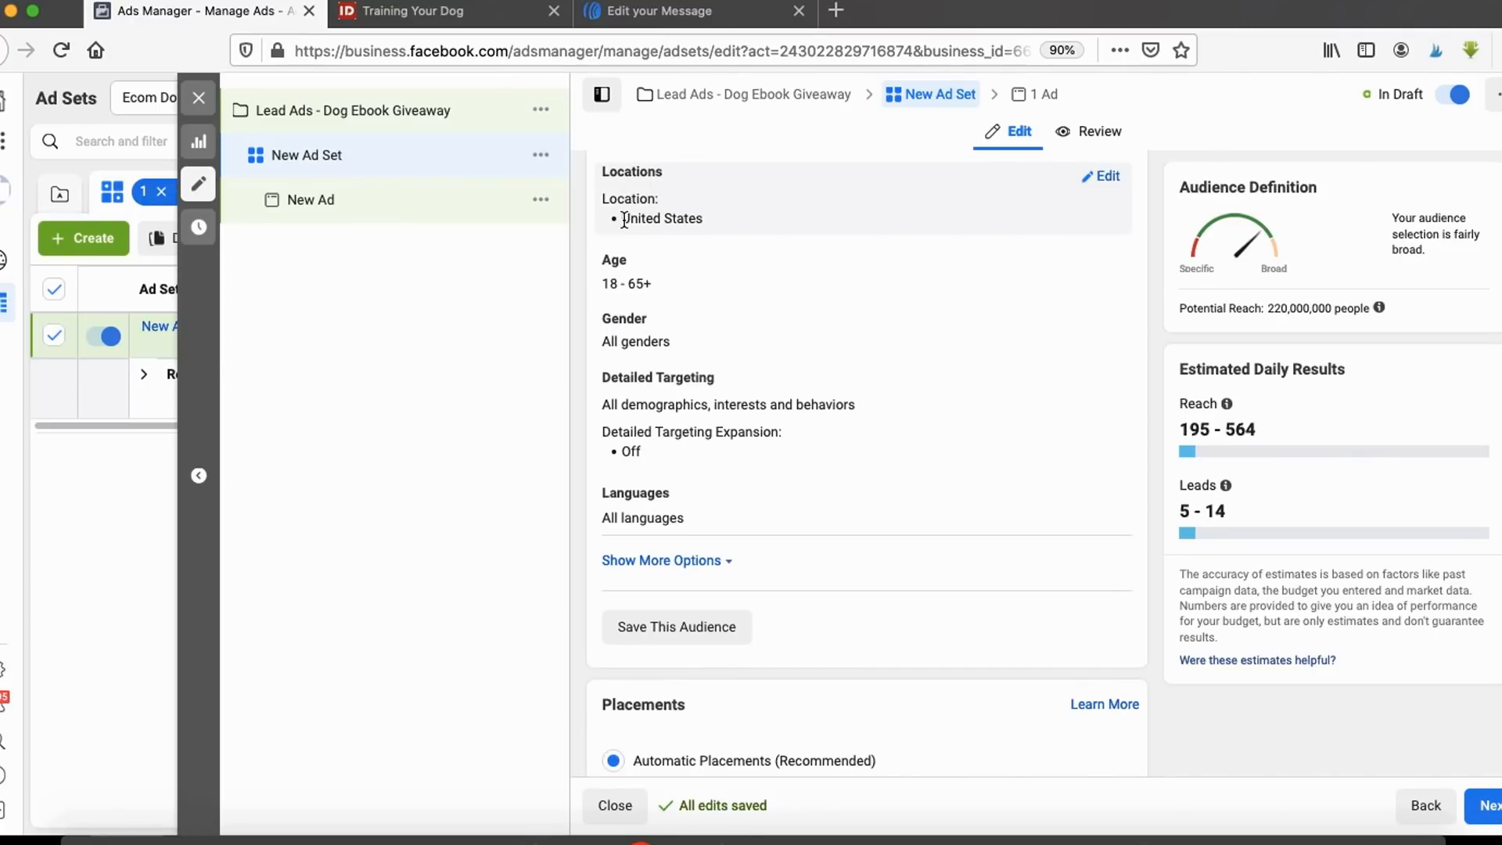
pyautogui.moveTo(623, 220); pyautogui.dragTo(770, 229)
pyautogui.click(1104, 180)
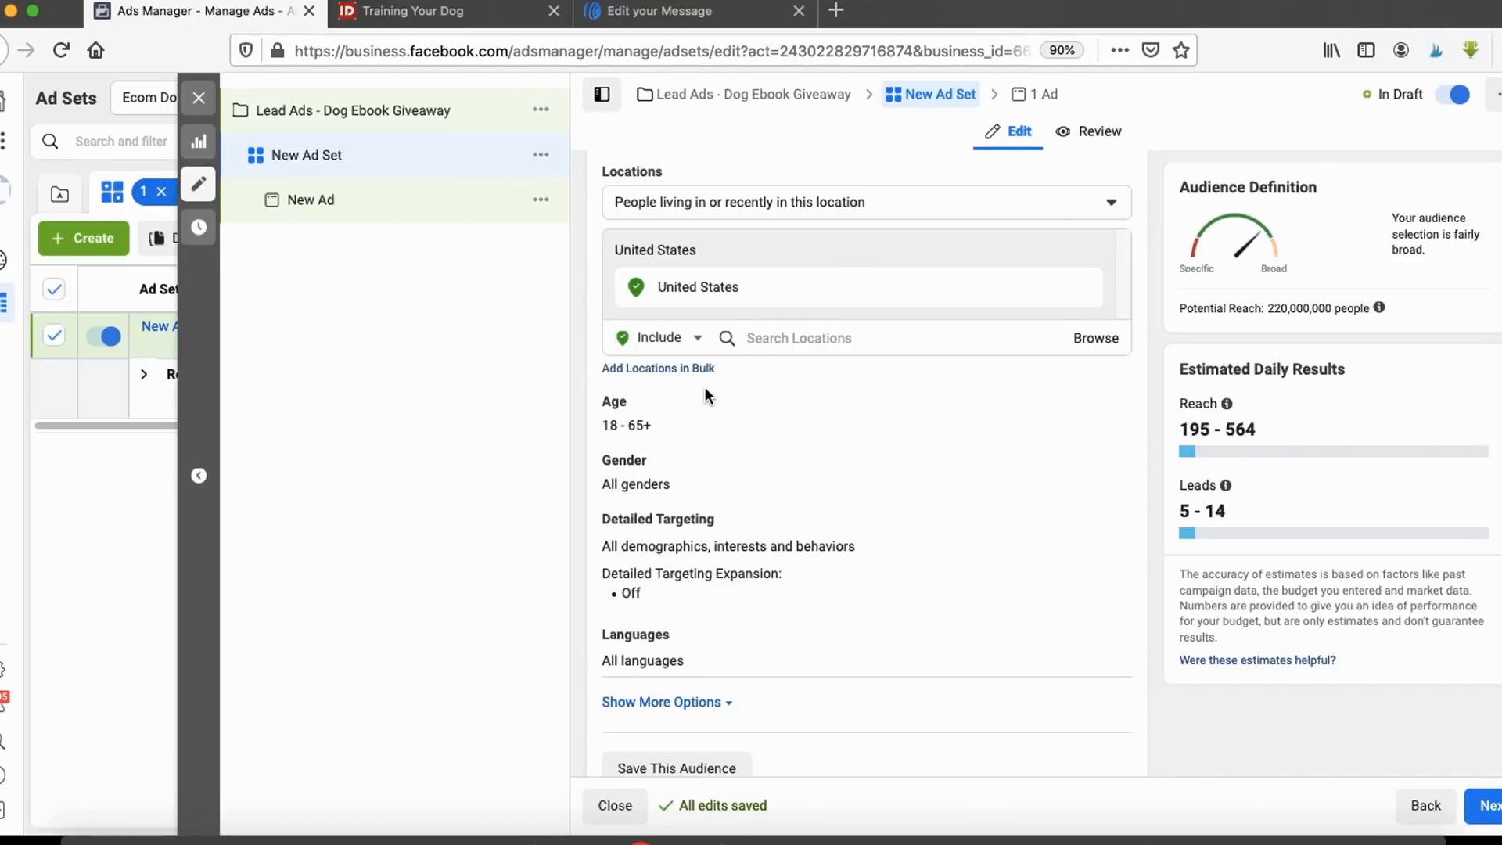
# Step: Try adding Dallas, Texas, United States as an included audience location
pyautogui.click(764, 338)
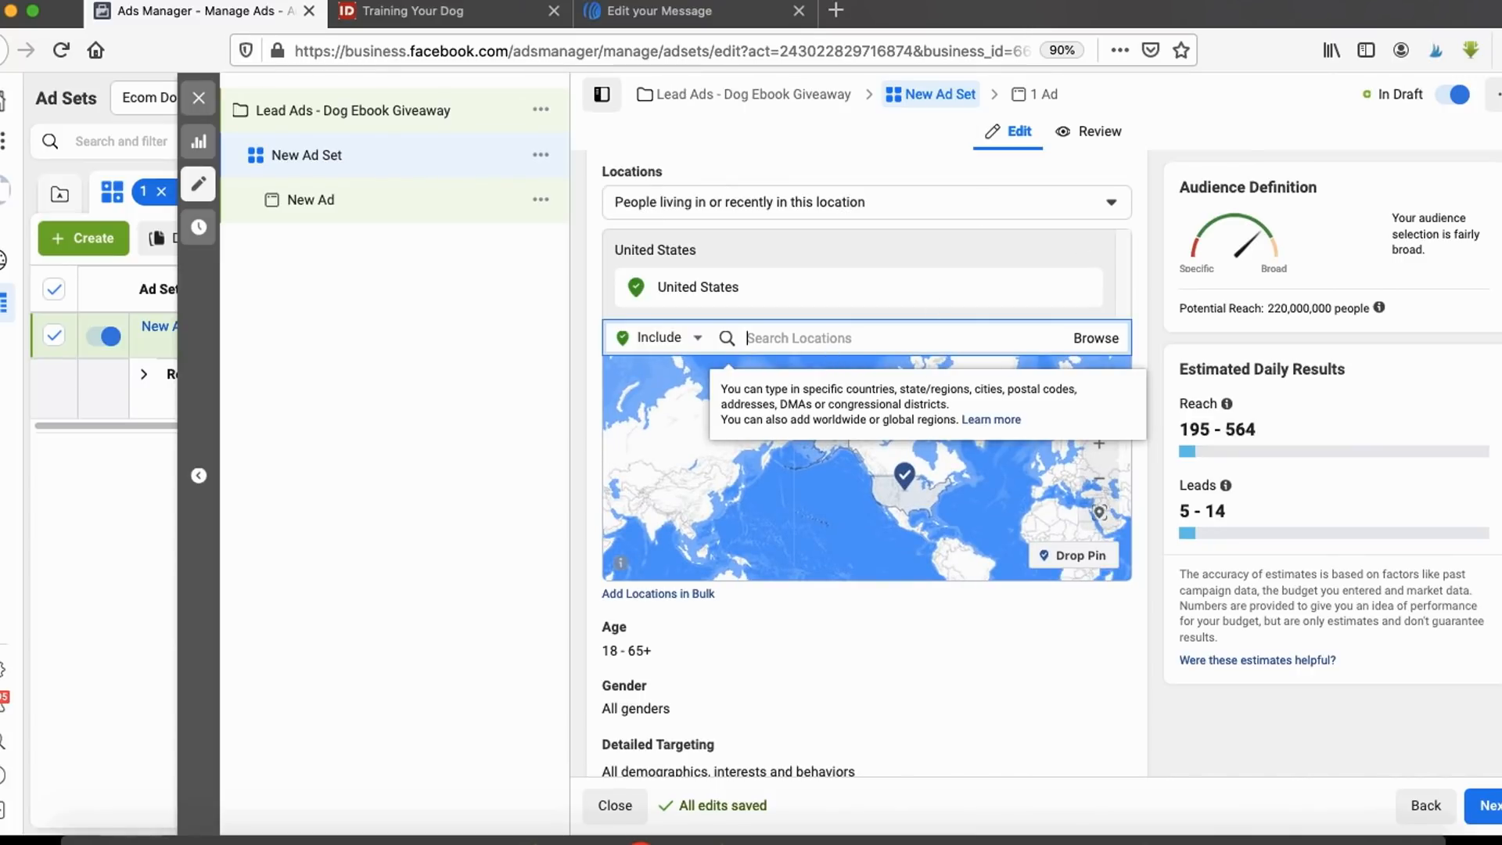
pyautogui.write('dallas')
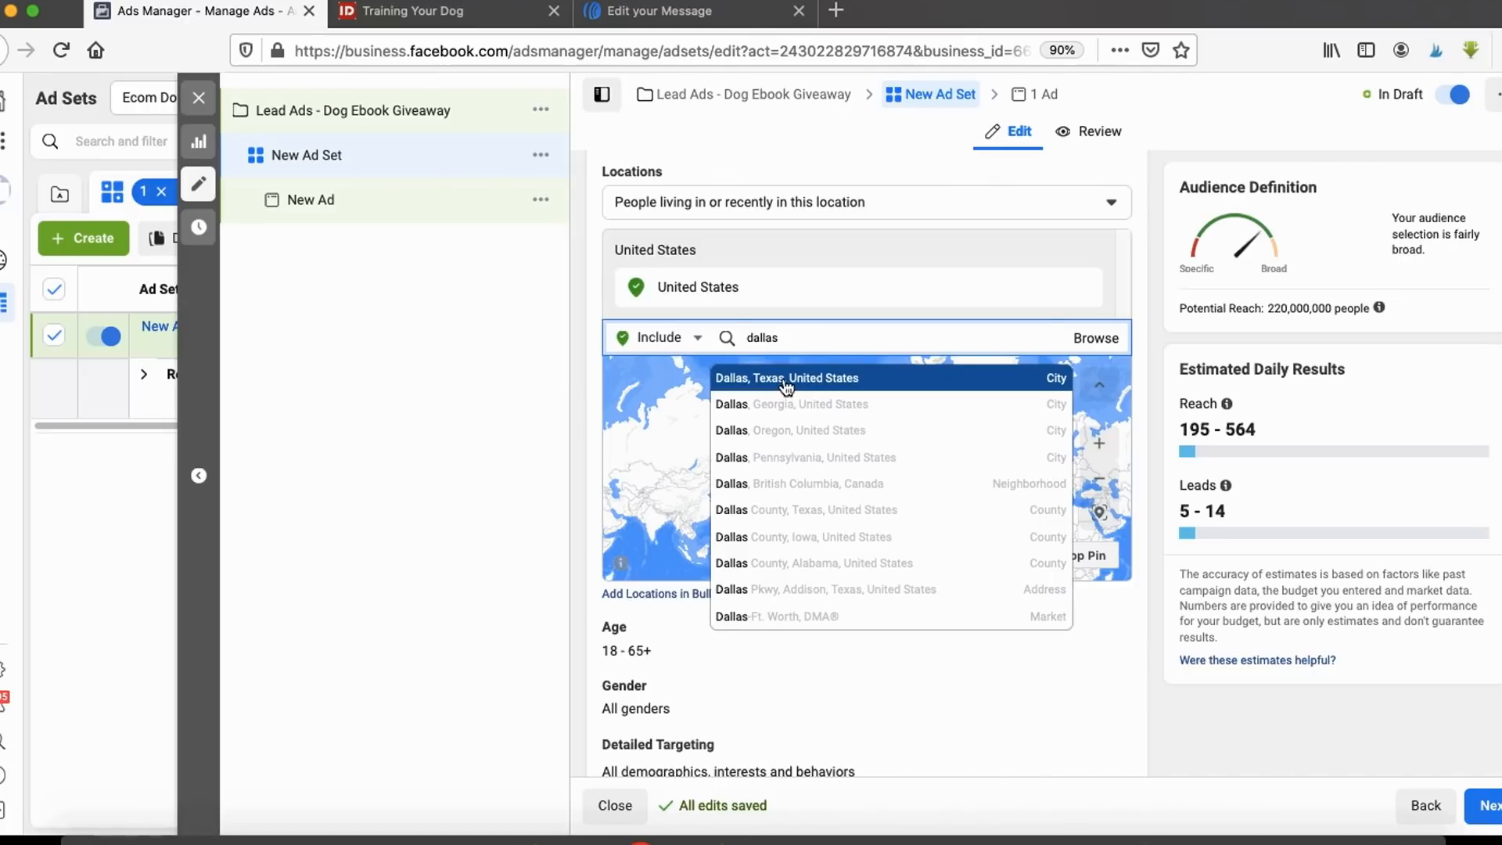
pyautogui.click(824, 380)
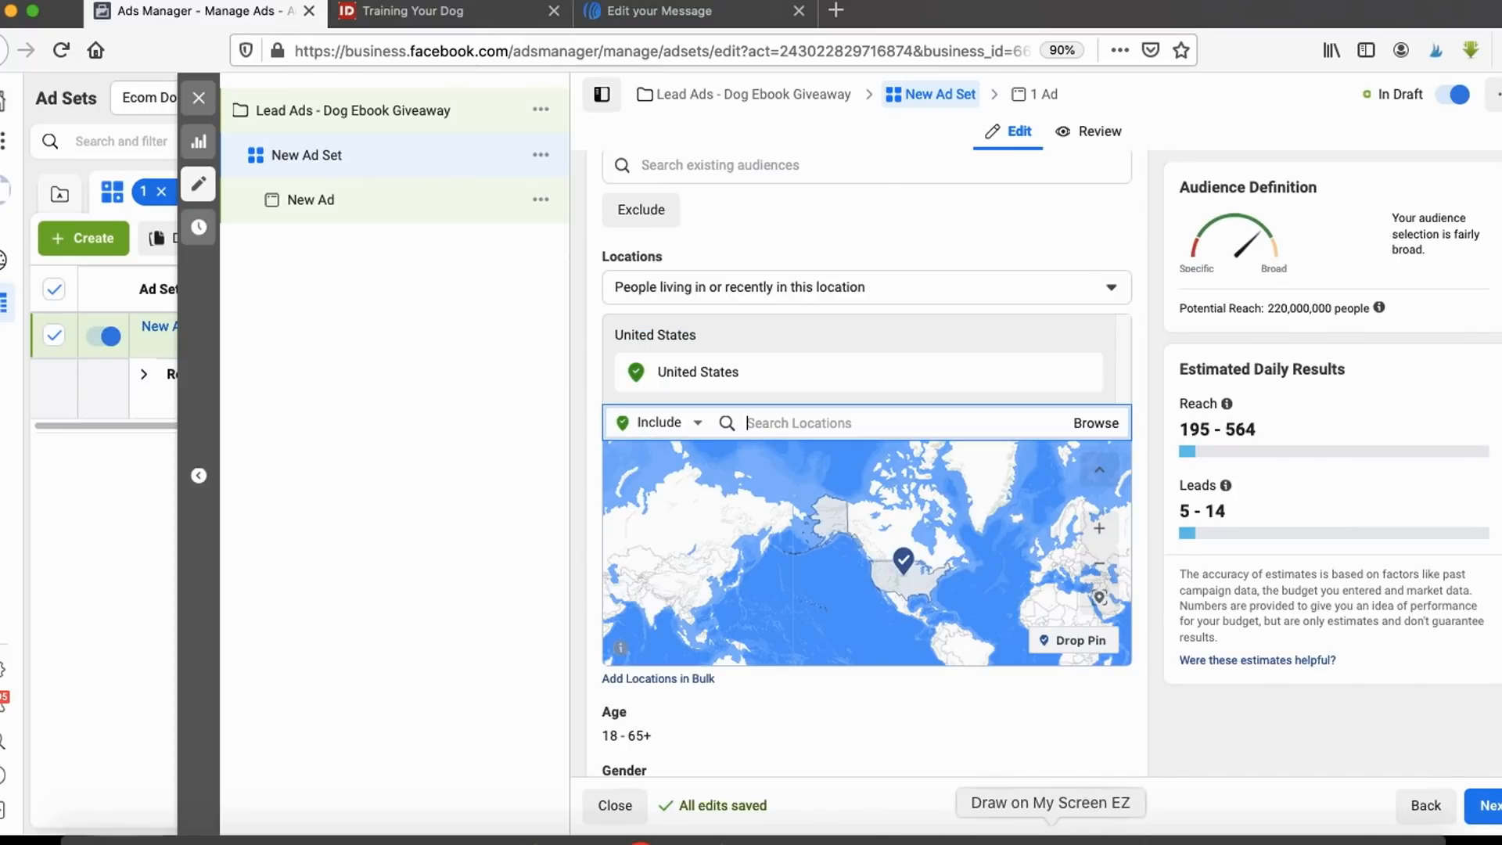
# Step: Mark the United States entry and the location type, and set the targeting to People living in this location
pyautogui.click(1053, 834)
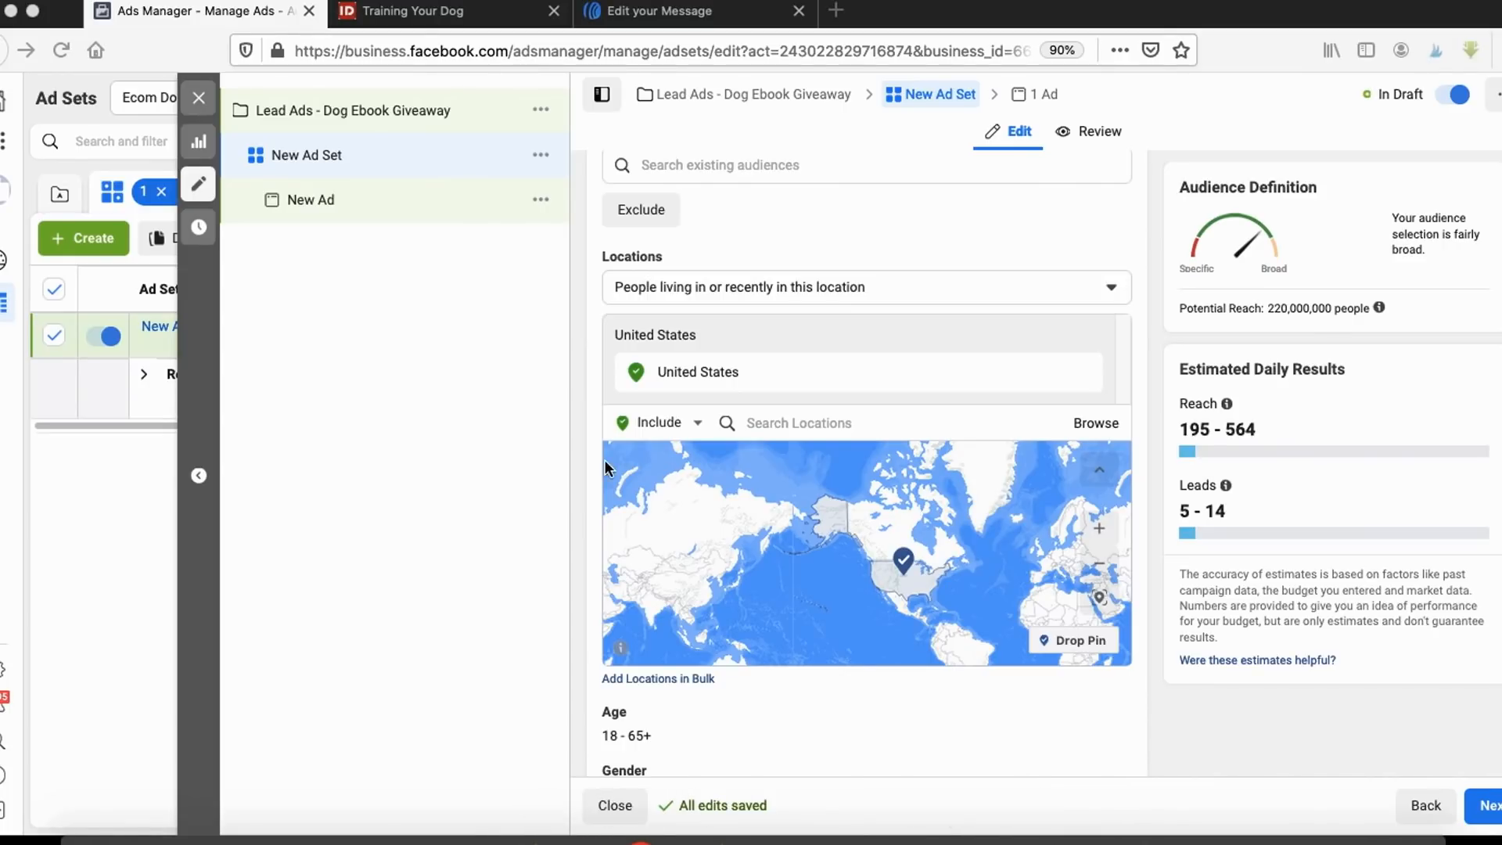
pyautogui.moveTo(620, 389)
pyautogui.mouseDown()
pyautogui.moveTo(640, 416)
pyautogui.moveTo(601, 396)
pyautogui.moveTo(595, 412)
pyautogui.mouseUp()
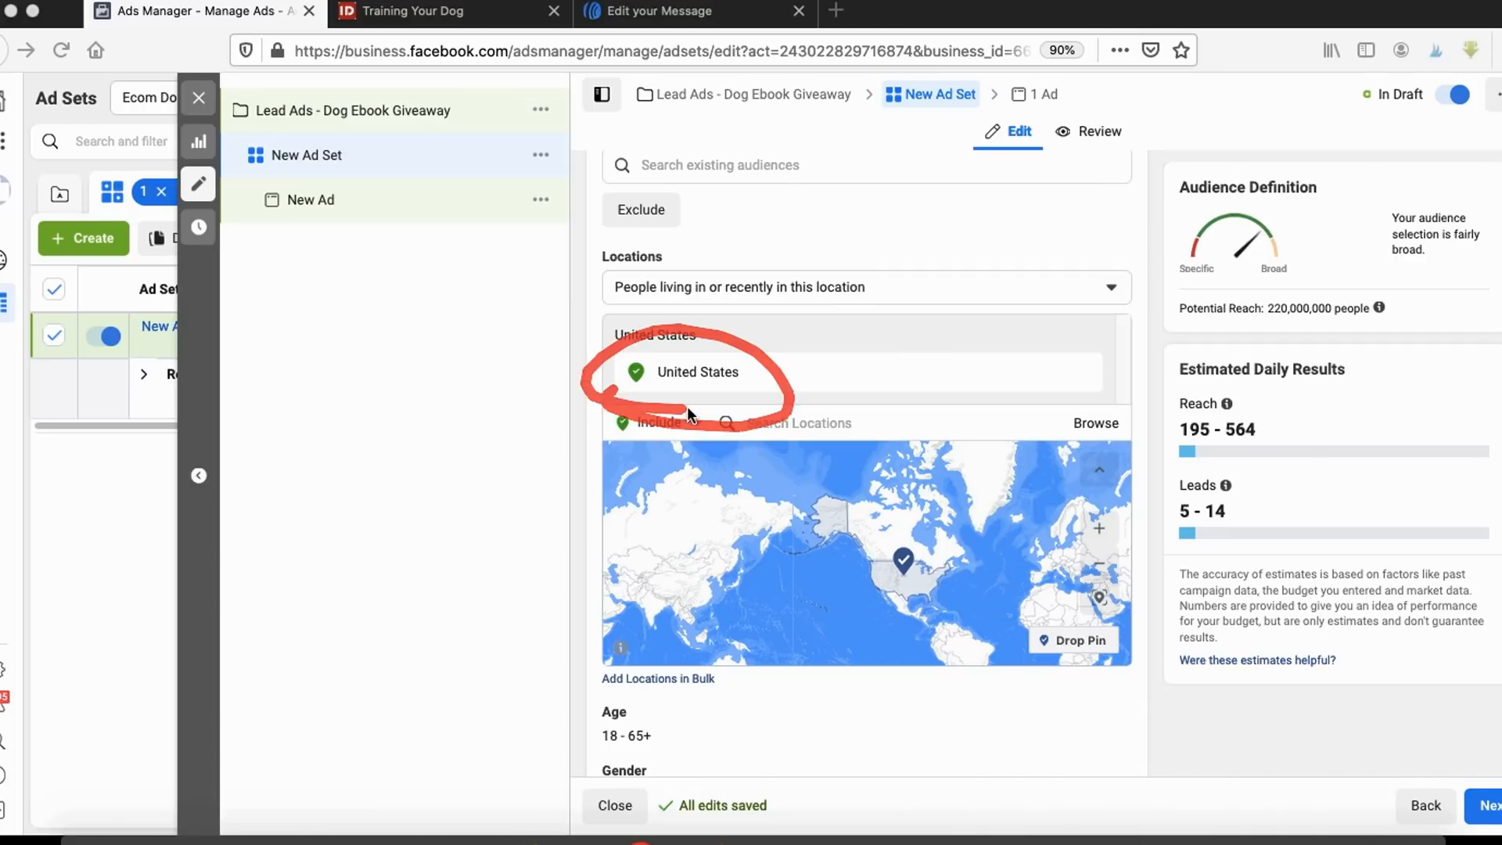
pyautogui.moveTo(588, 271); pyautogui.dragTo(675, 270)
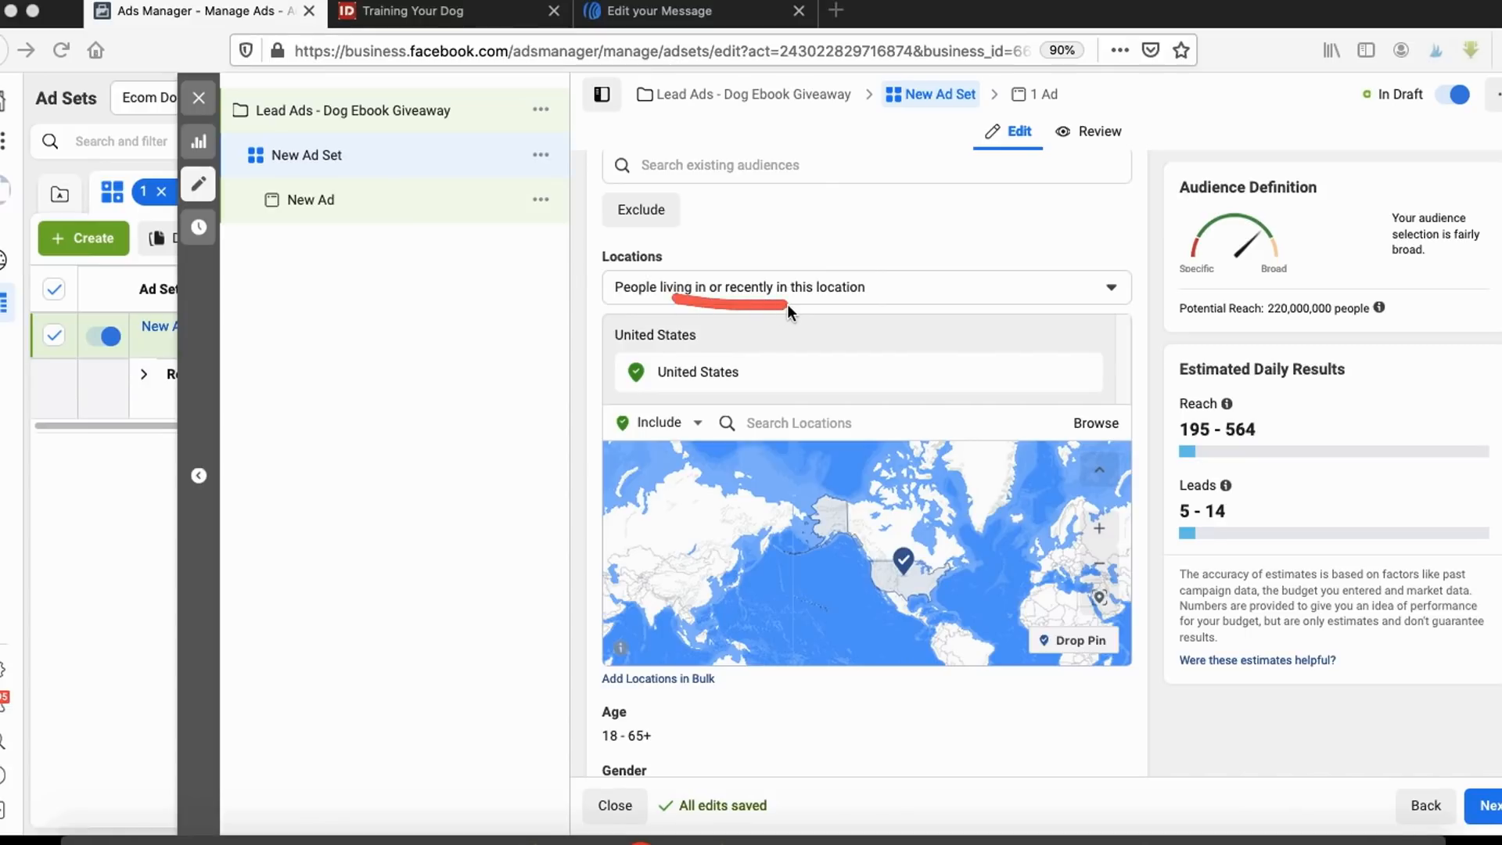
pyautogui.click(827, 289)
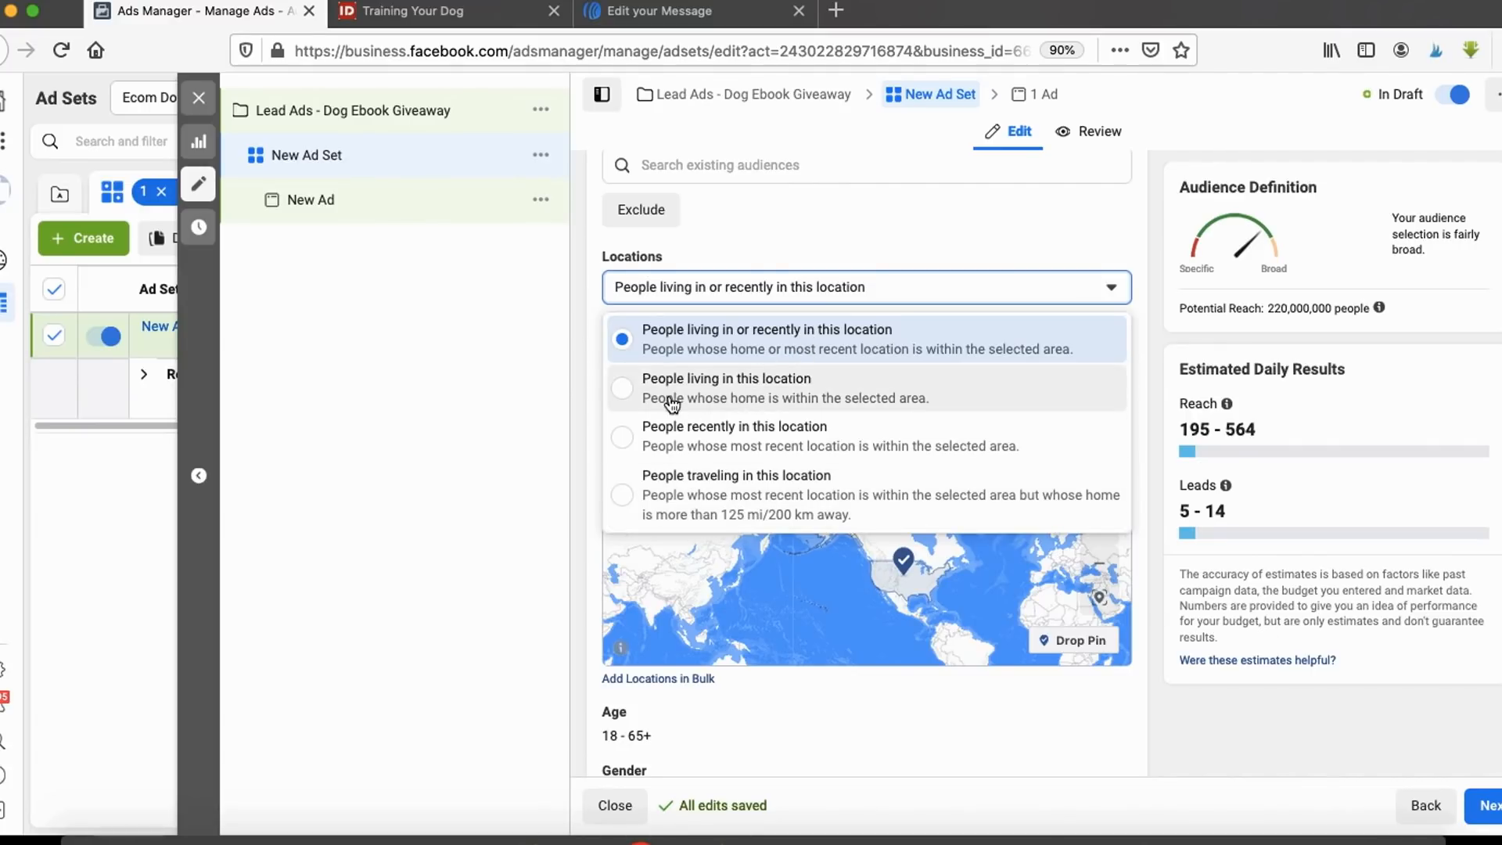
pyautogui.click(745, 396)
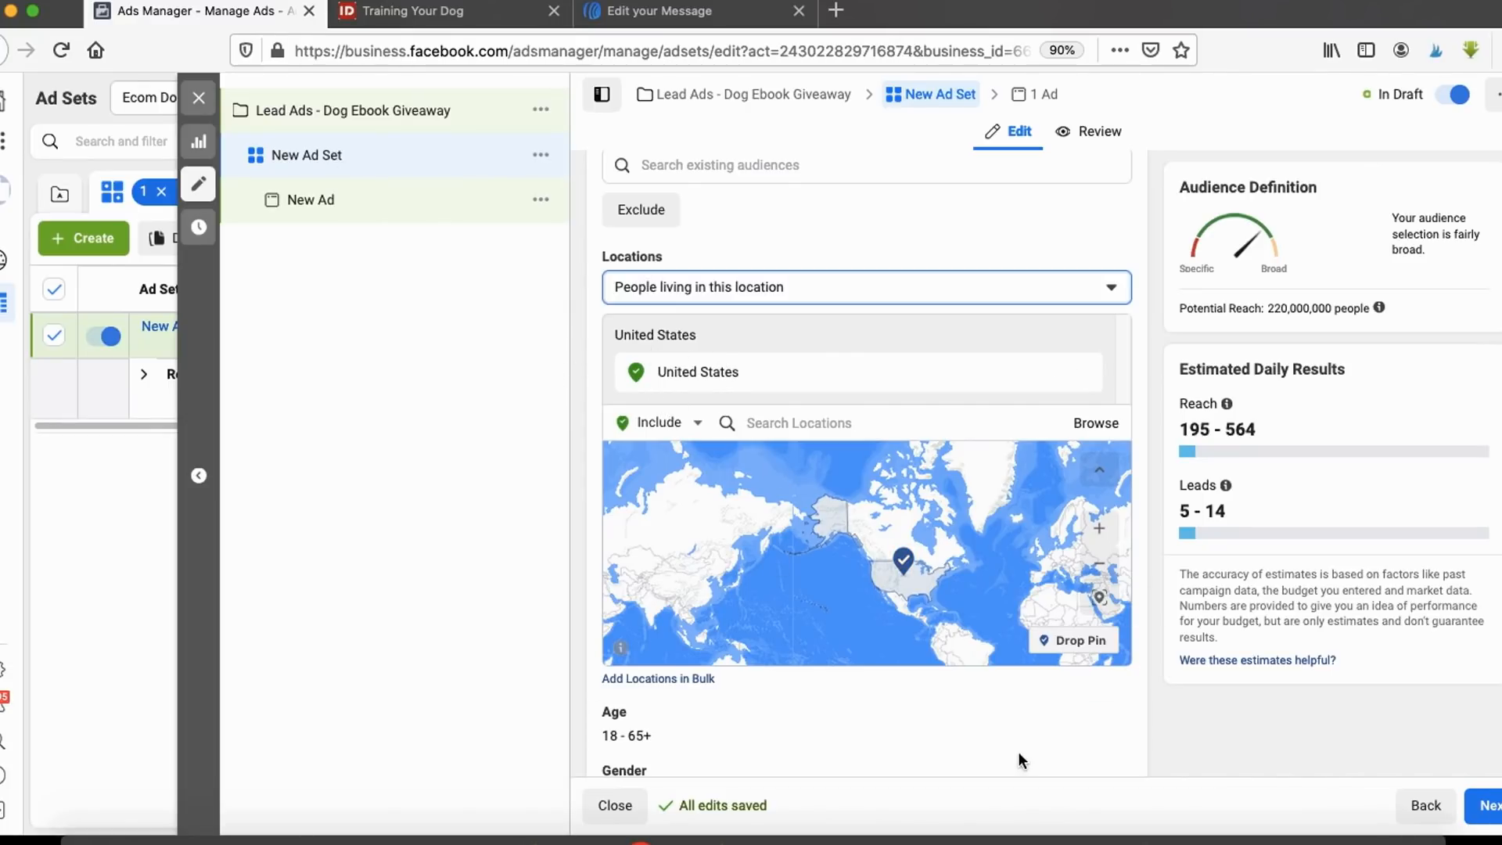
# Step: Add the Dogs interest to the audience's Detailed Targeting
pyautogui.scroll(-4, 1026, 702)
pyautogui.scroll(-1, 1021, 712)
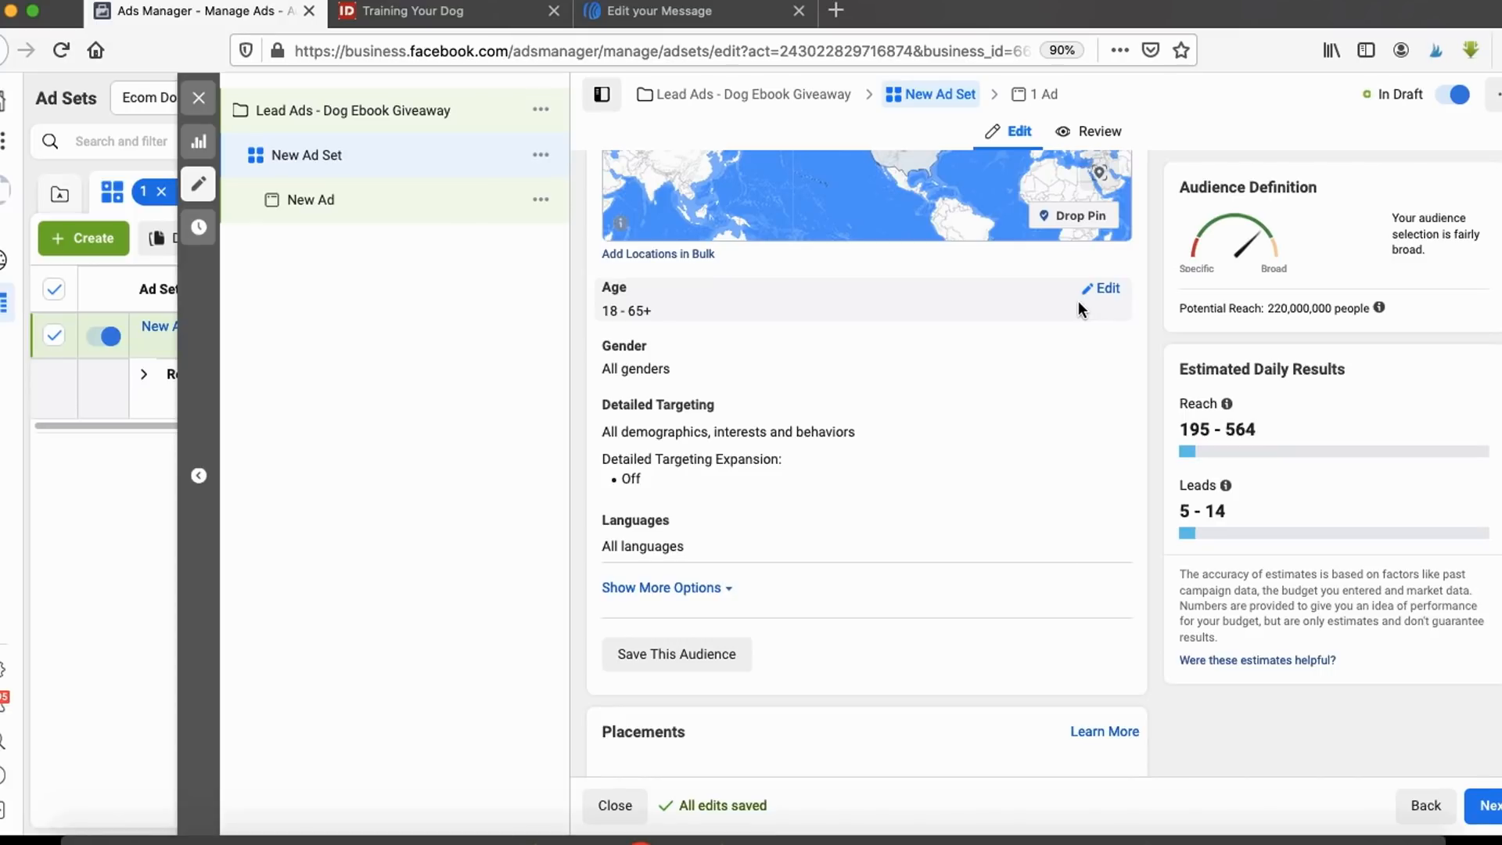
pyautogui.scroll(-1, 650, 340)
pyautogui.scroll(-1, 650, 340)
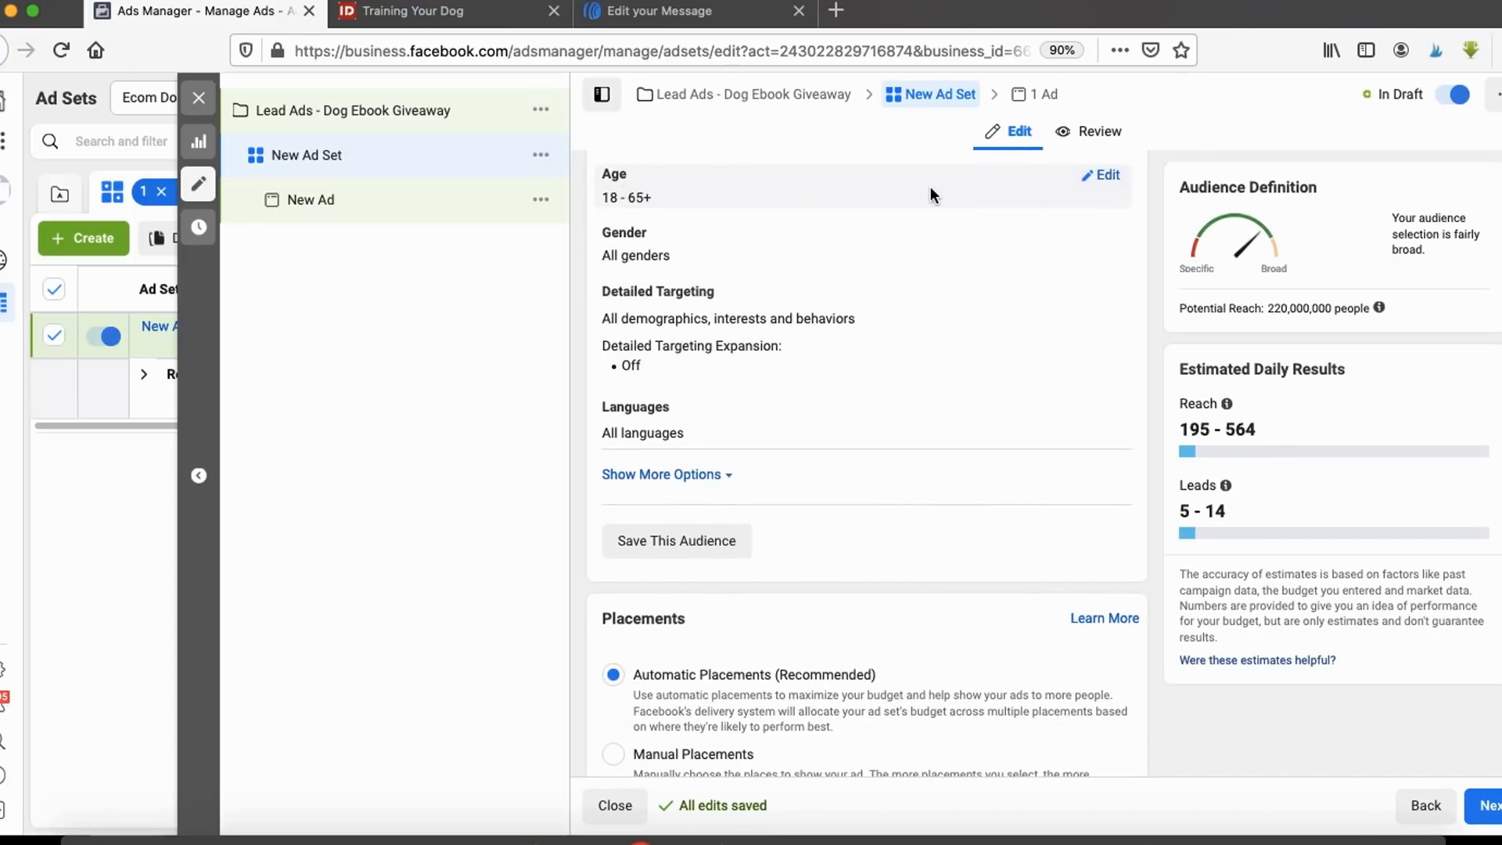
pyautogui.scroll(-1, 653, 256)
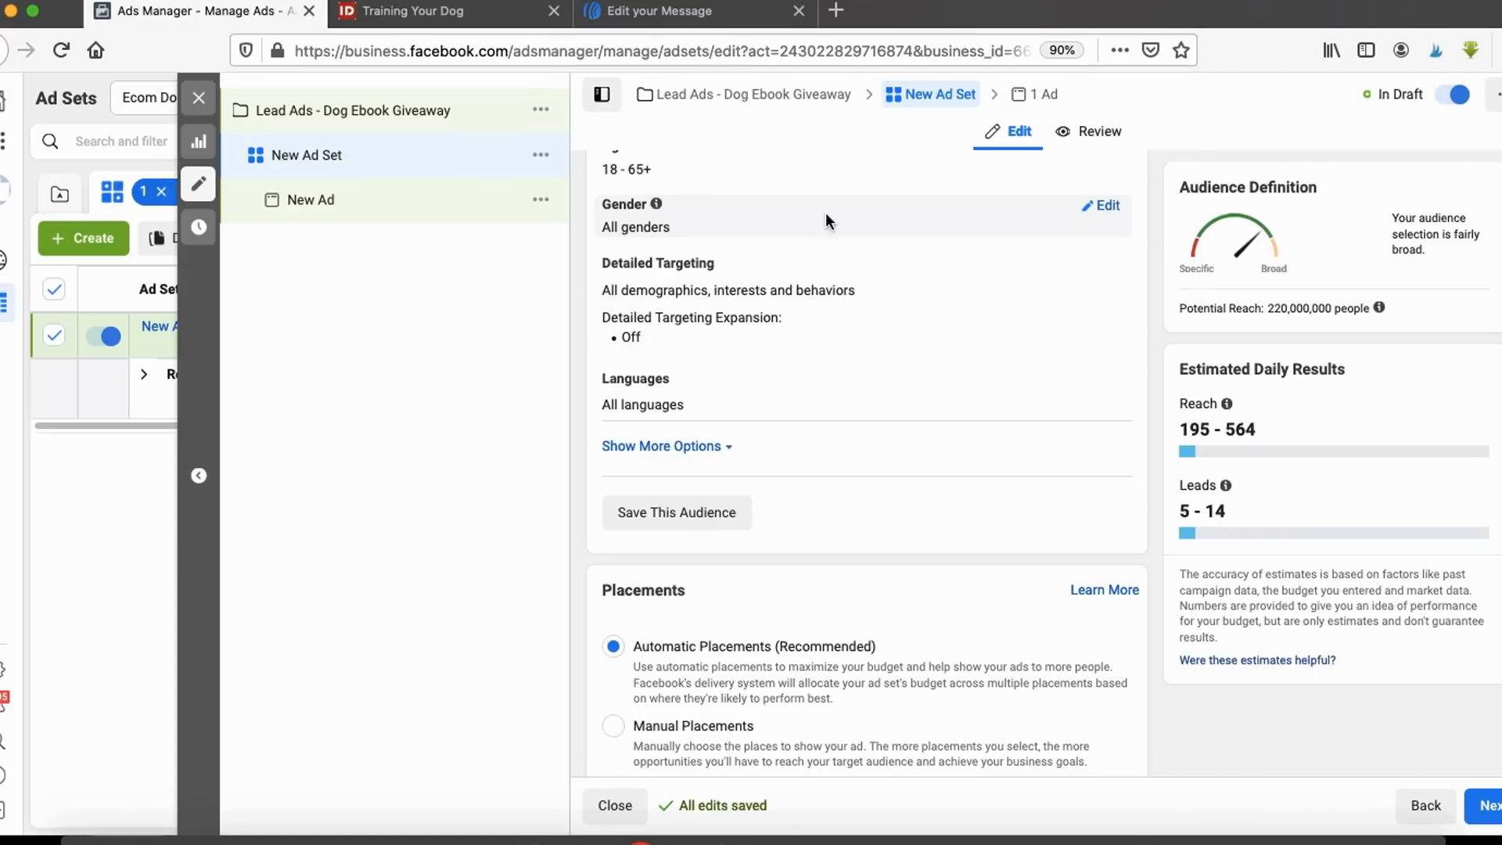
pyautogui.click(1110, 270)
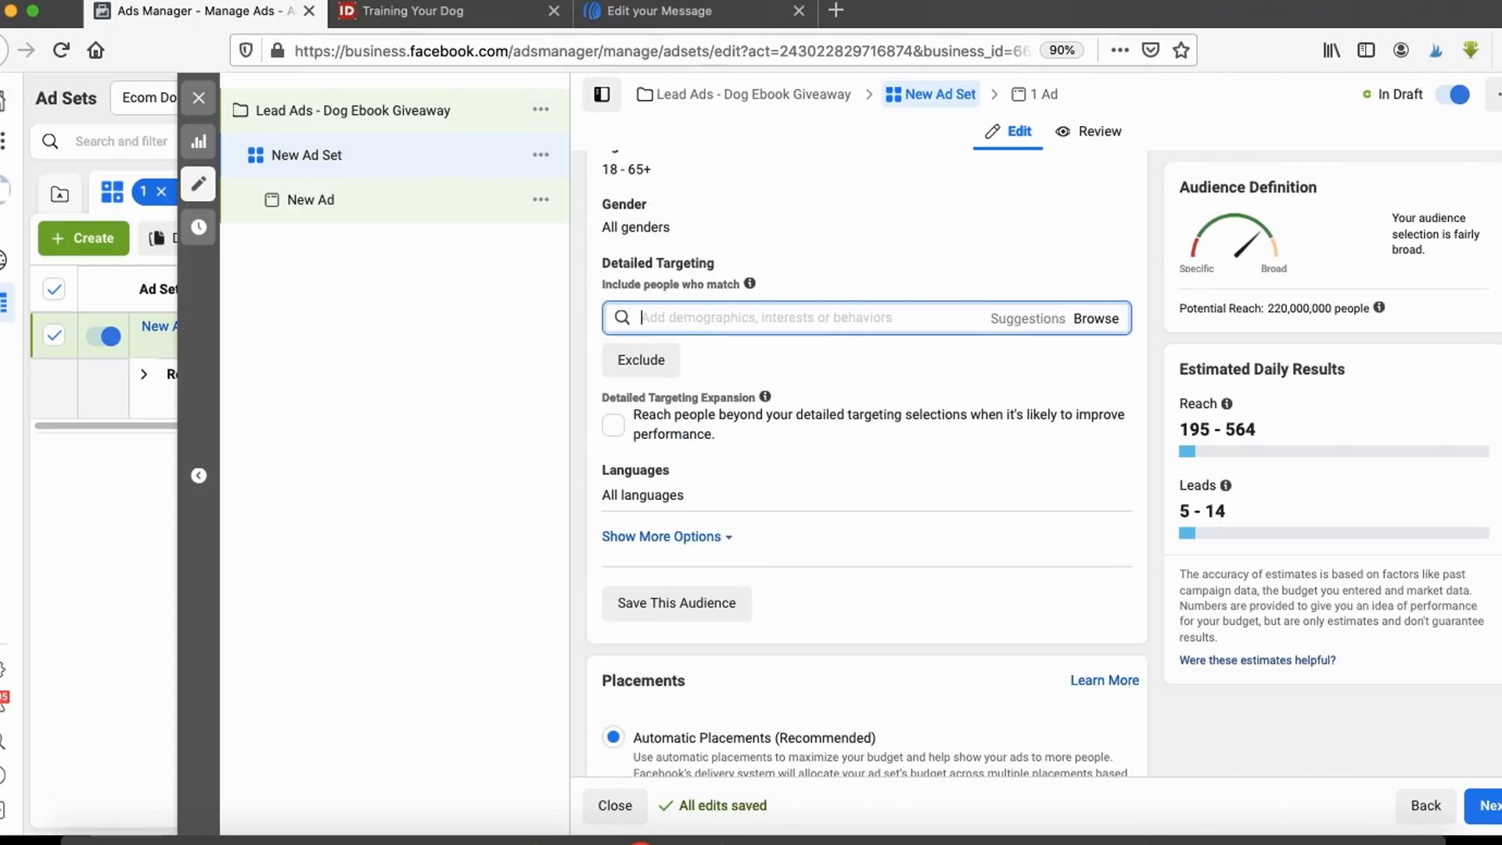
pyautogui.write('dog')
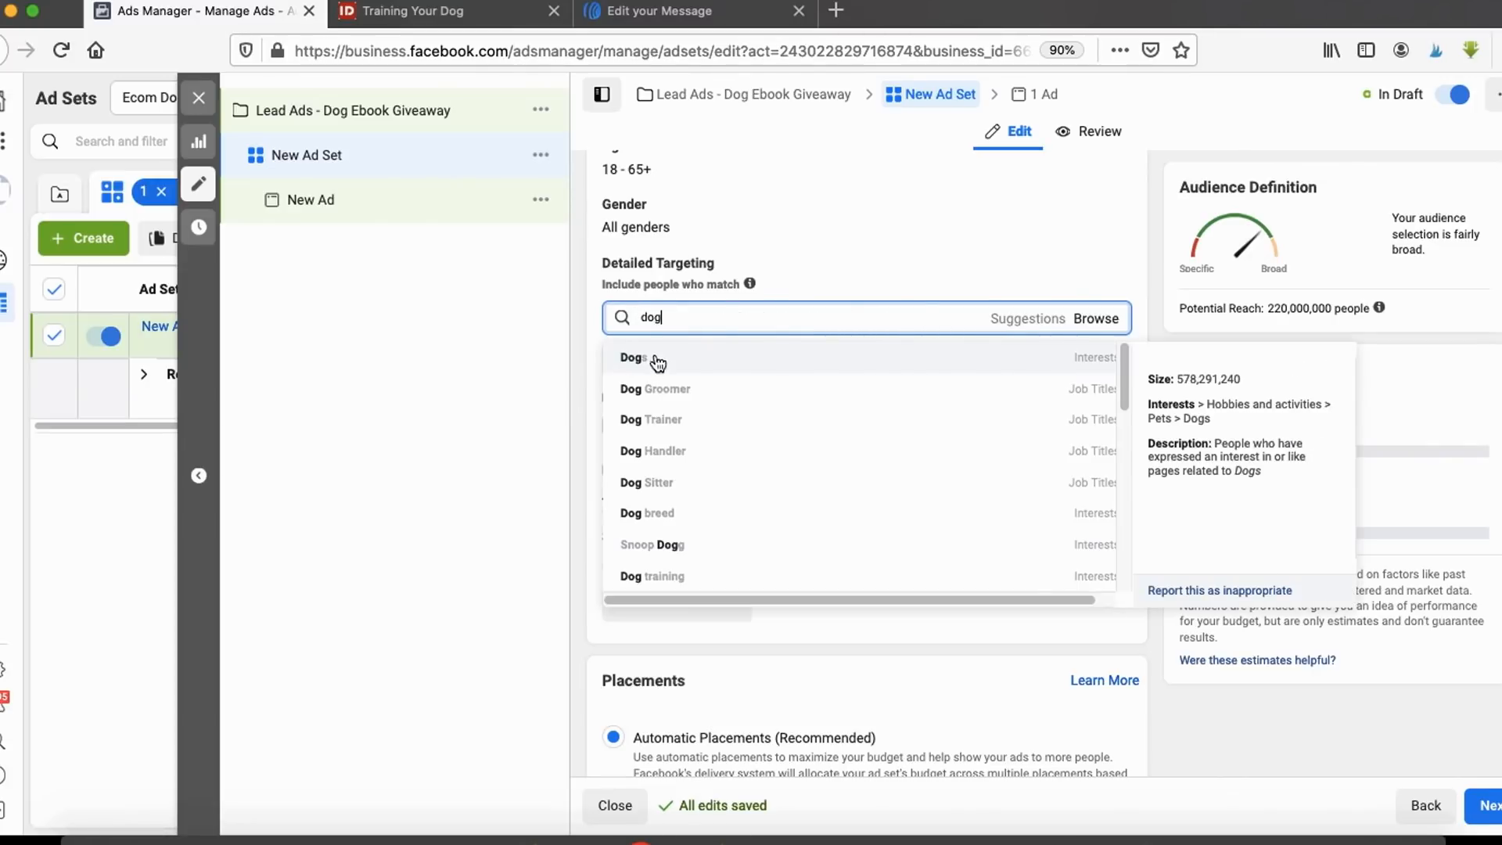
pyautogui.press('Return')
pyautogui.click(504, 481)
# Step: Set the audience's language to English (All)
pyautogui.scroll(-2, 866, 600)
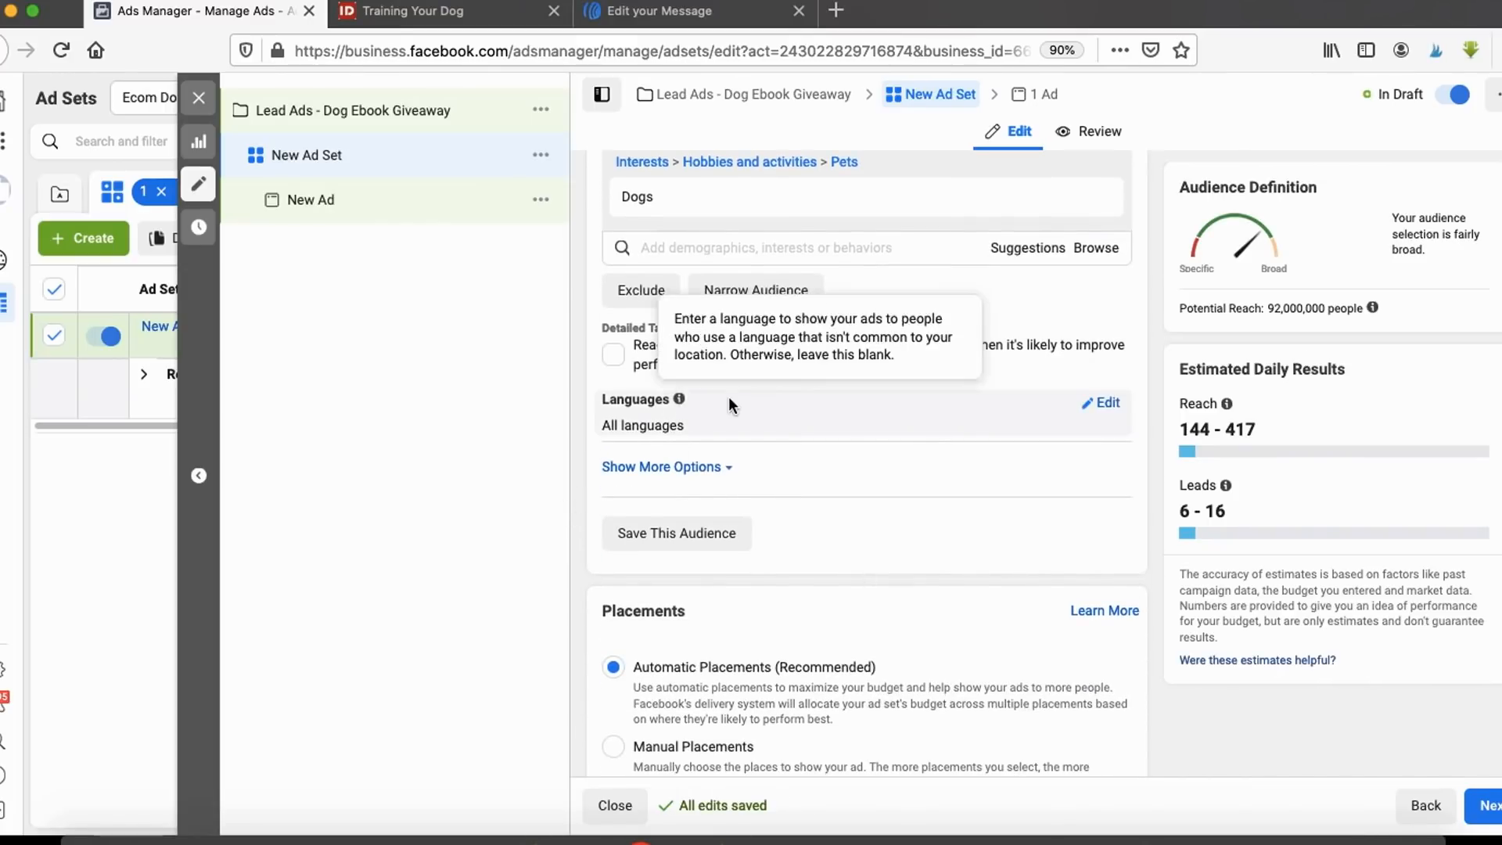
pyautogui.click(1105, 401)
pyautogui.click(715, 432)
pyautogui.write('eng')
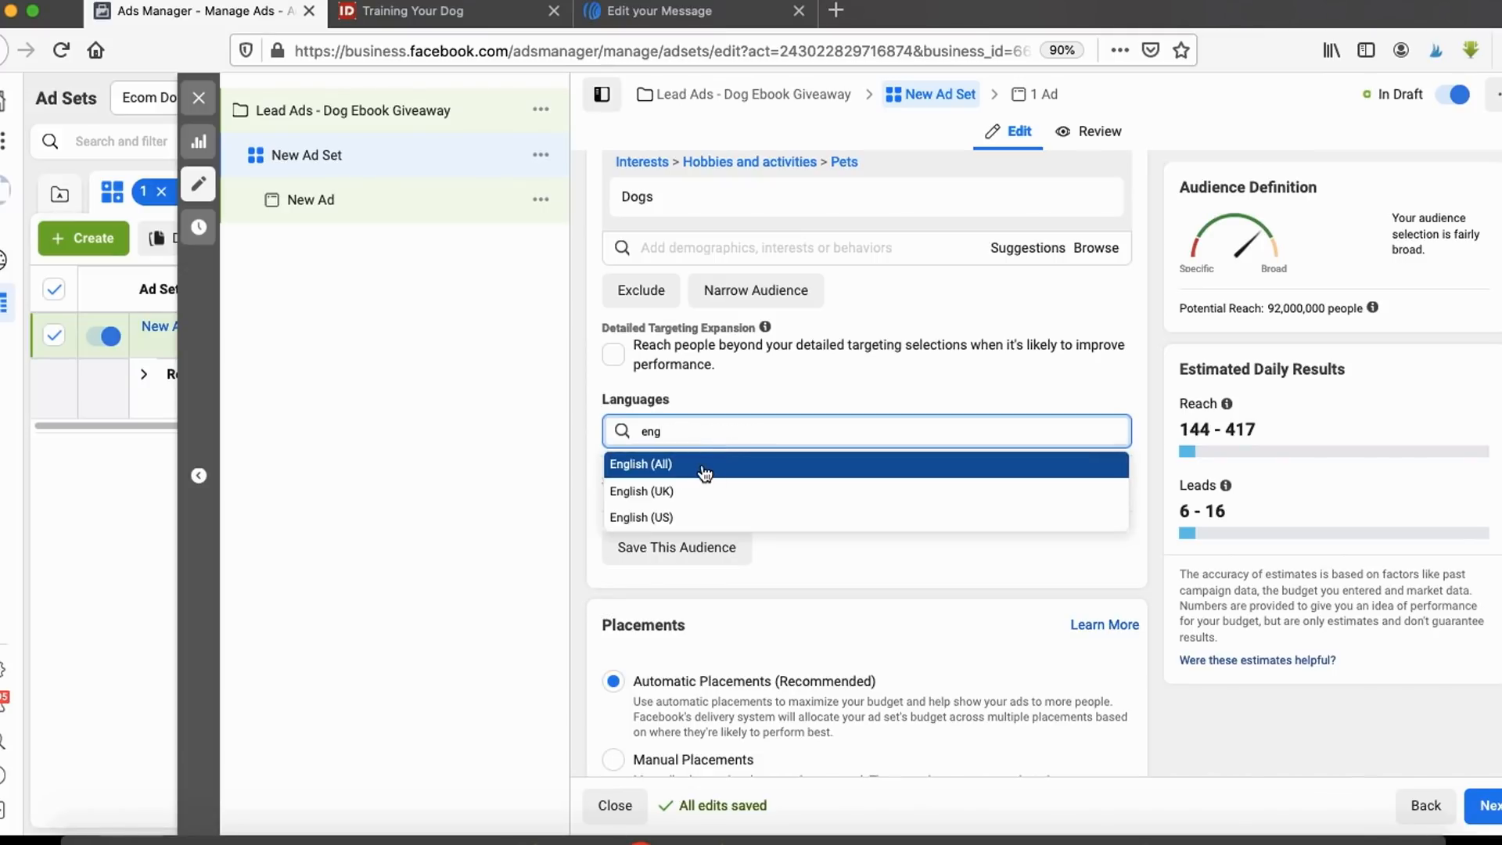
pyautogui.click(665, 459)
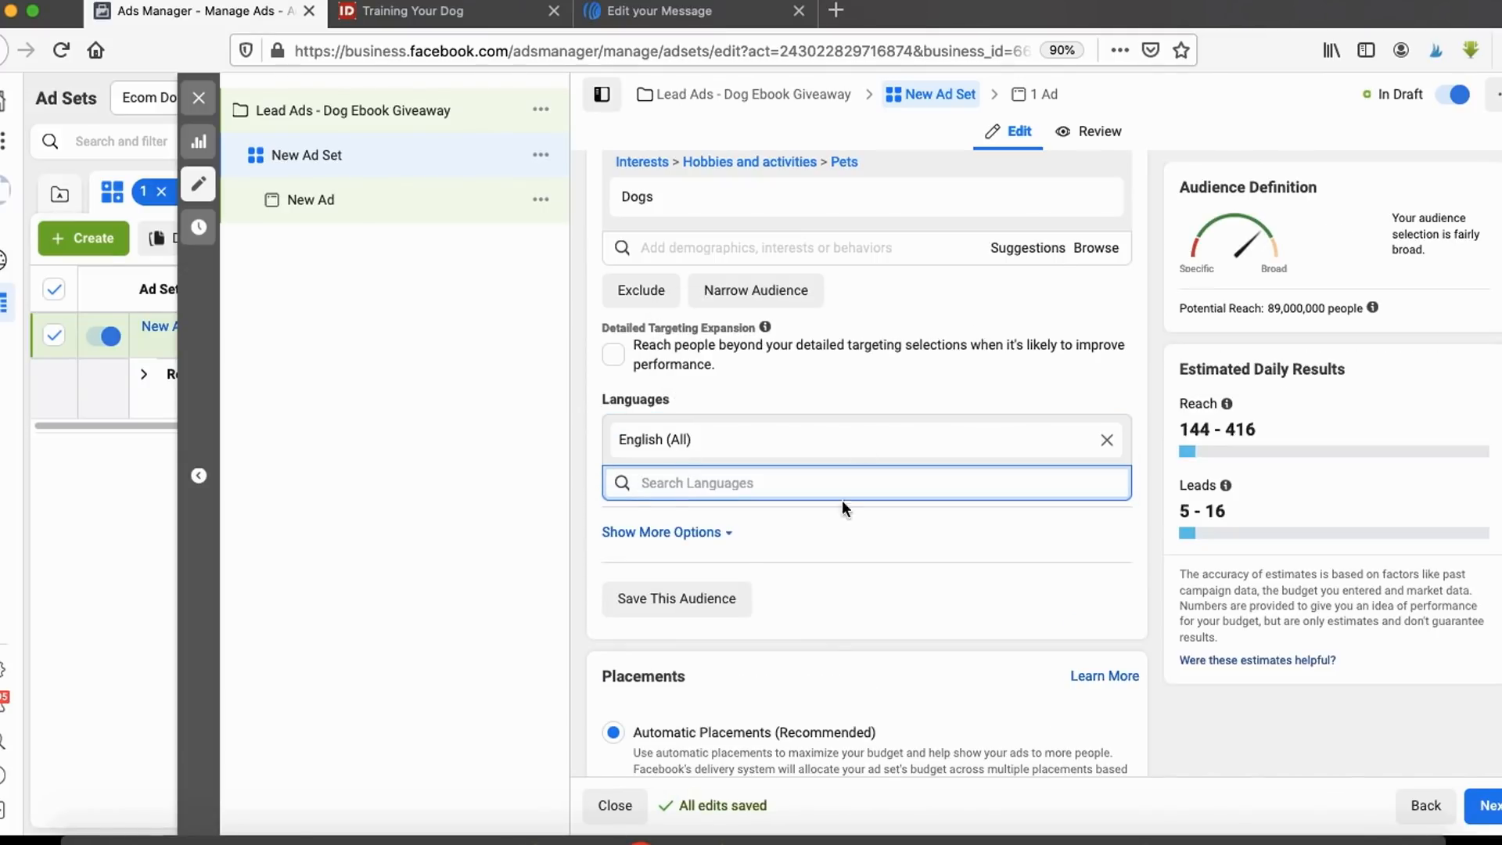
# Step: Switch the ad set from Automatic Placements to Manual Placements
pyautogui.scroll(-6, 701, 486)
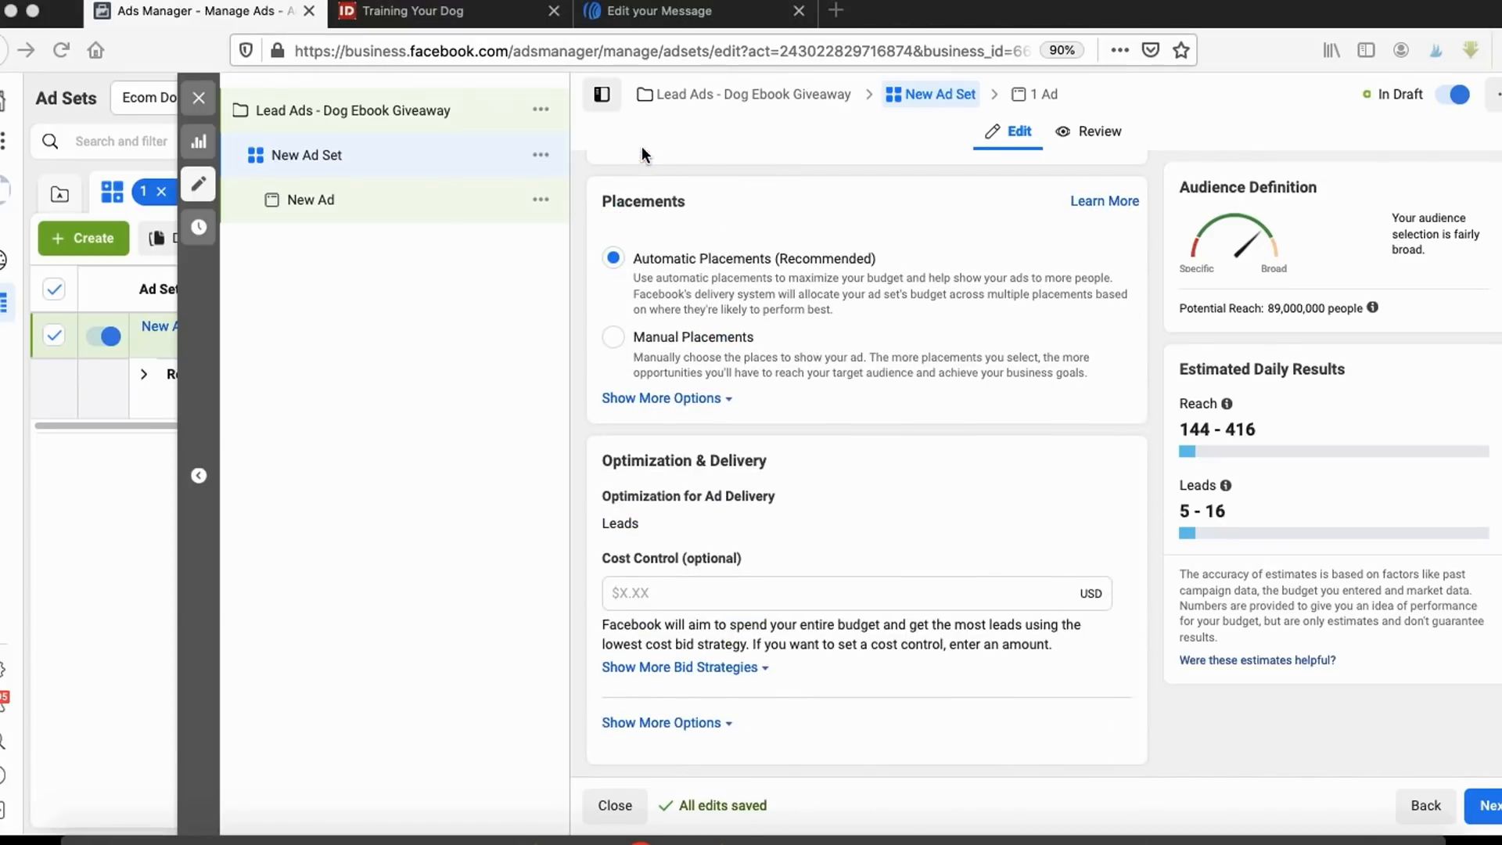
pyautogui.moveTo(641, 224)
pyautogui.mouseDown()
pyautogui.moveTo(720, 346)
pyautogui.moveTo(831, 208)
pyautogui.moveTo(575, 218)
pyautogui.mouseUp()
pyautogui.click(624, 341)
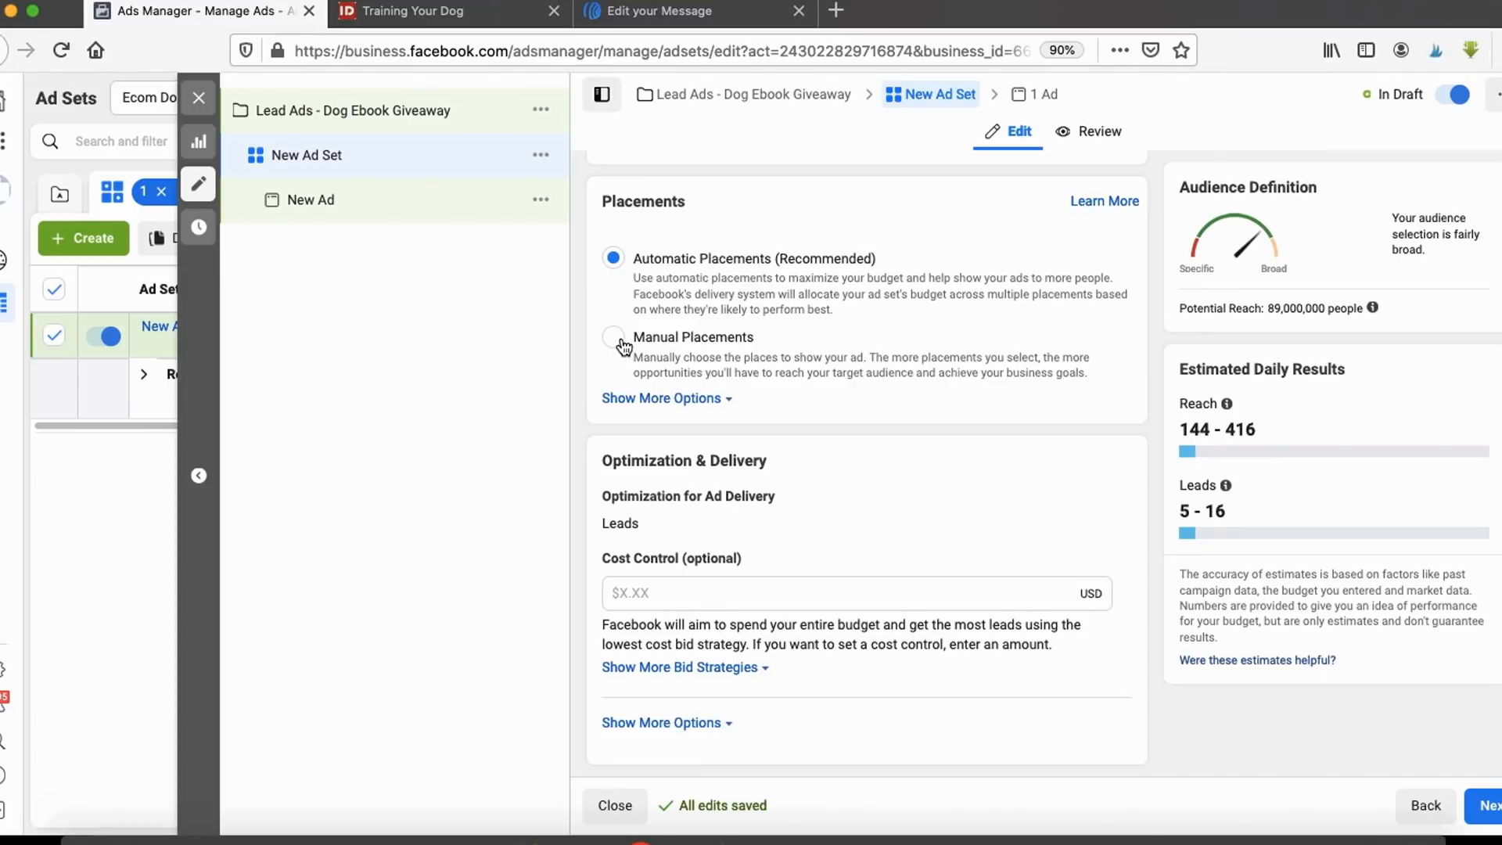
pyautogui.click(623, 341)
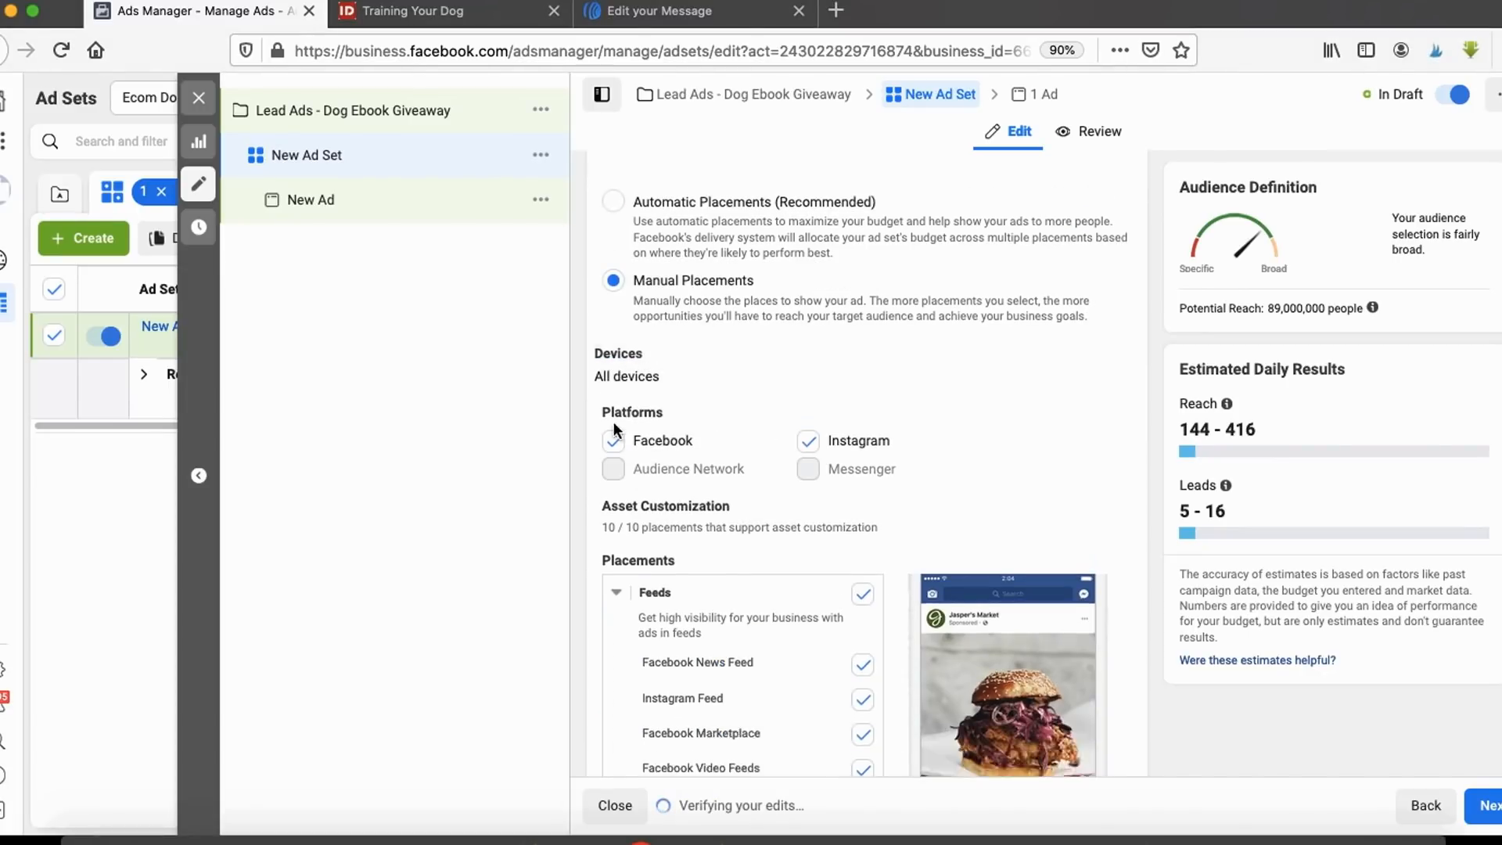
# Step: Exclude Instagram from the ad set's placement platforms, keeping Facebook selected
pyautogui.scroll(-2, 743, 470)
pyautogui.moveTo(611, 391)
pyautogui.mouseDown()
pyautogui.moveTo(630, 332)
pyautogui.moveTo(613, 368)
pyautogui.mouseUp()
pyautogui.moveTo(812, 370)
pyautogui.mouseDown()
pyautogui.moveTo(918, 366)
pyautogui.moveTo(806, 349)
pyautogui.mouseUp()
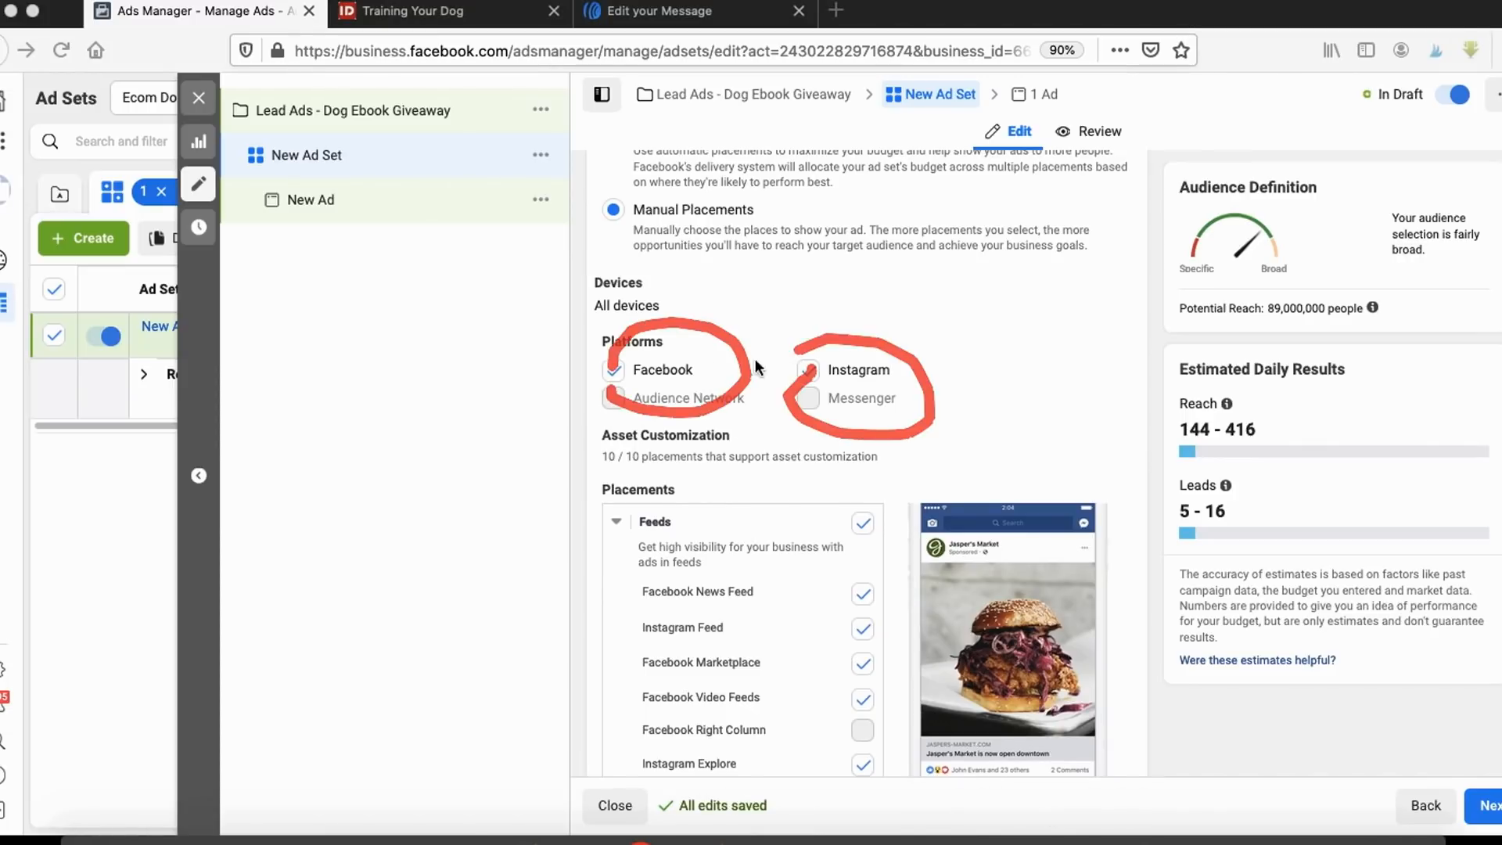
pyautogui.press('Escape')
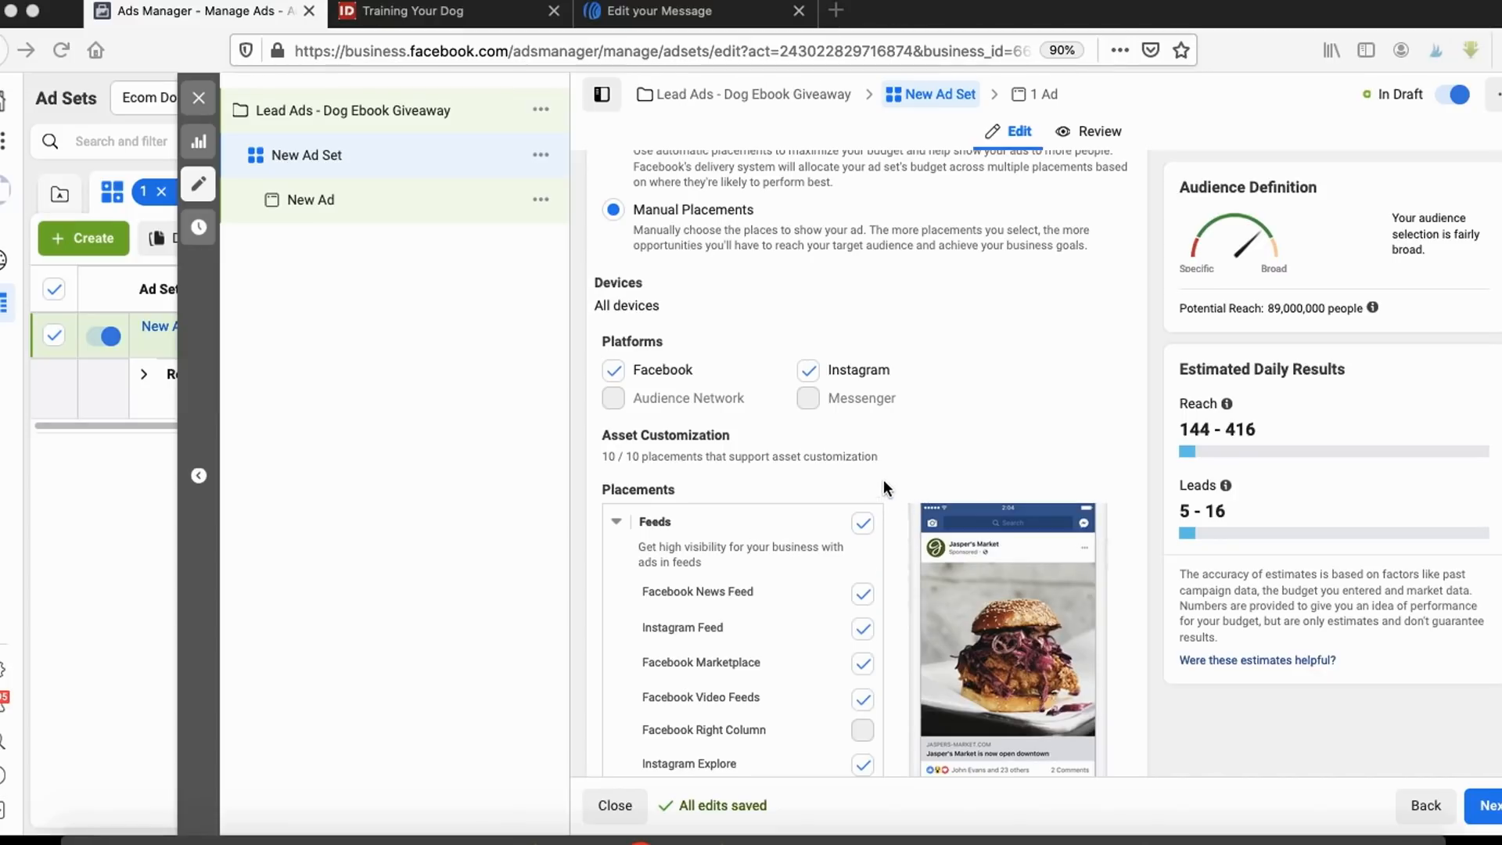
pyautogui.click(807, 369)
pyautogui.click(808, 371)
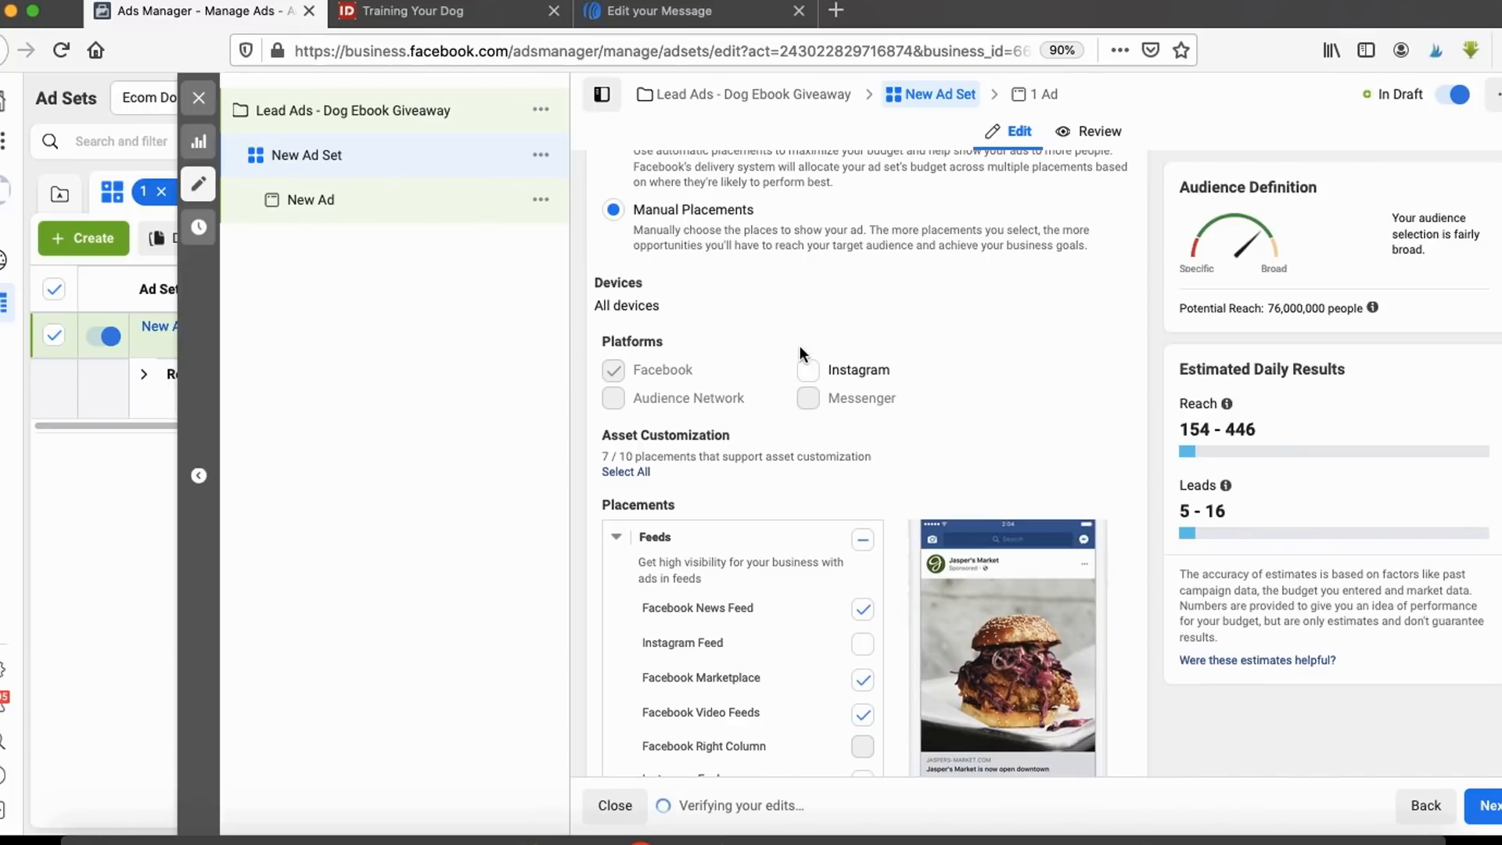
# Step: Deselect the Stories, In-Stream and Search placement groups
pyautogui.scroll(-3, 822, 485)
pyautogui.scroll(-4, 813, 610)
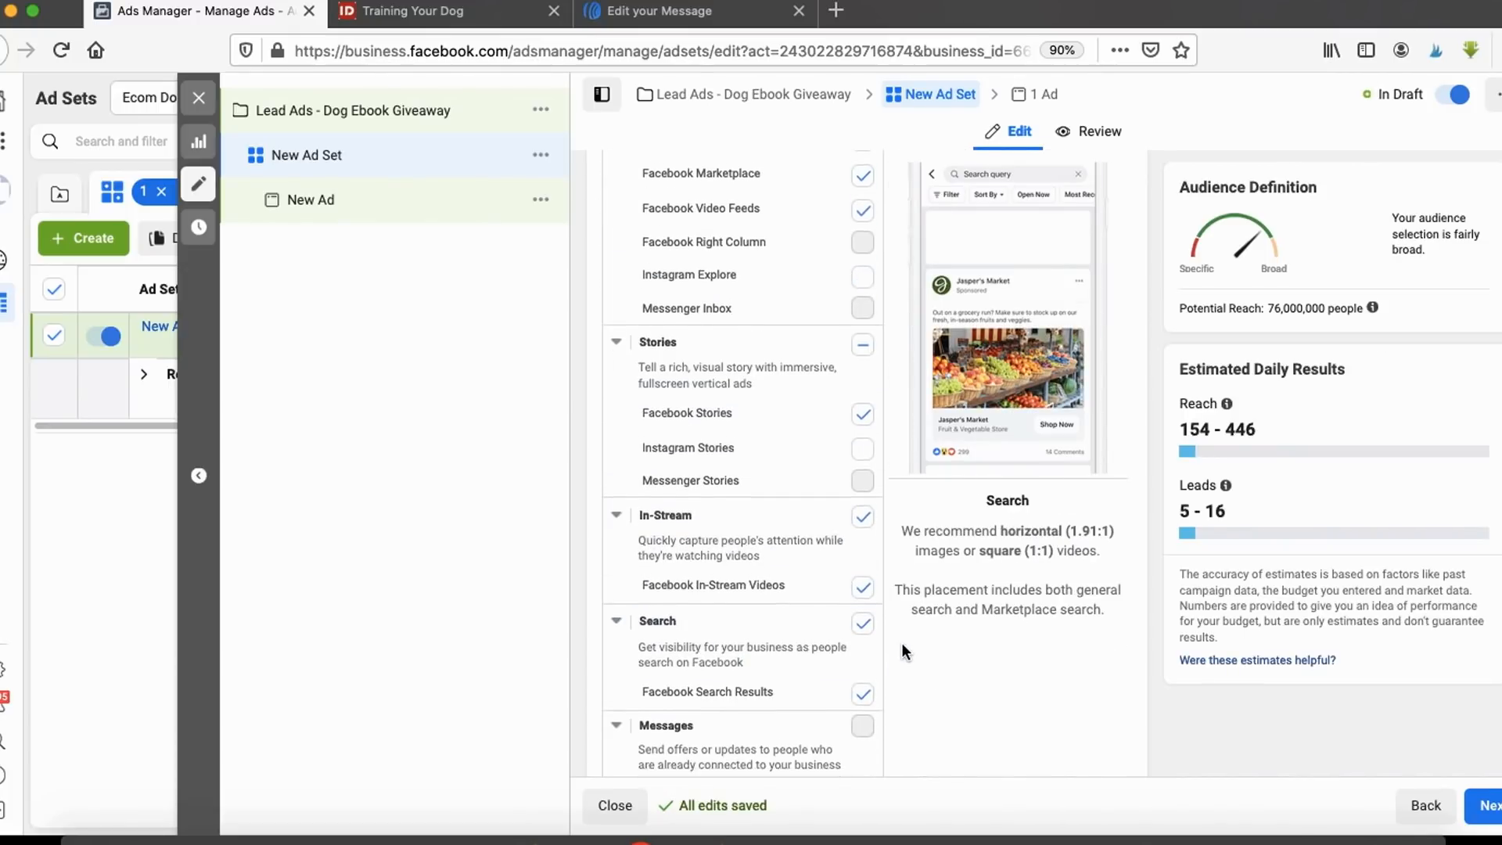
pyautogui.click(862, 577)
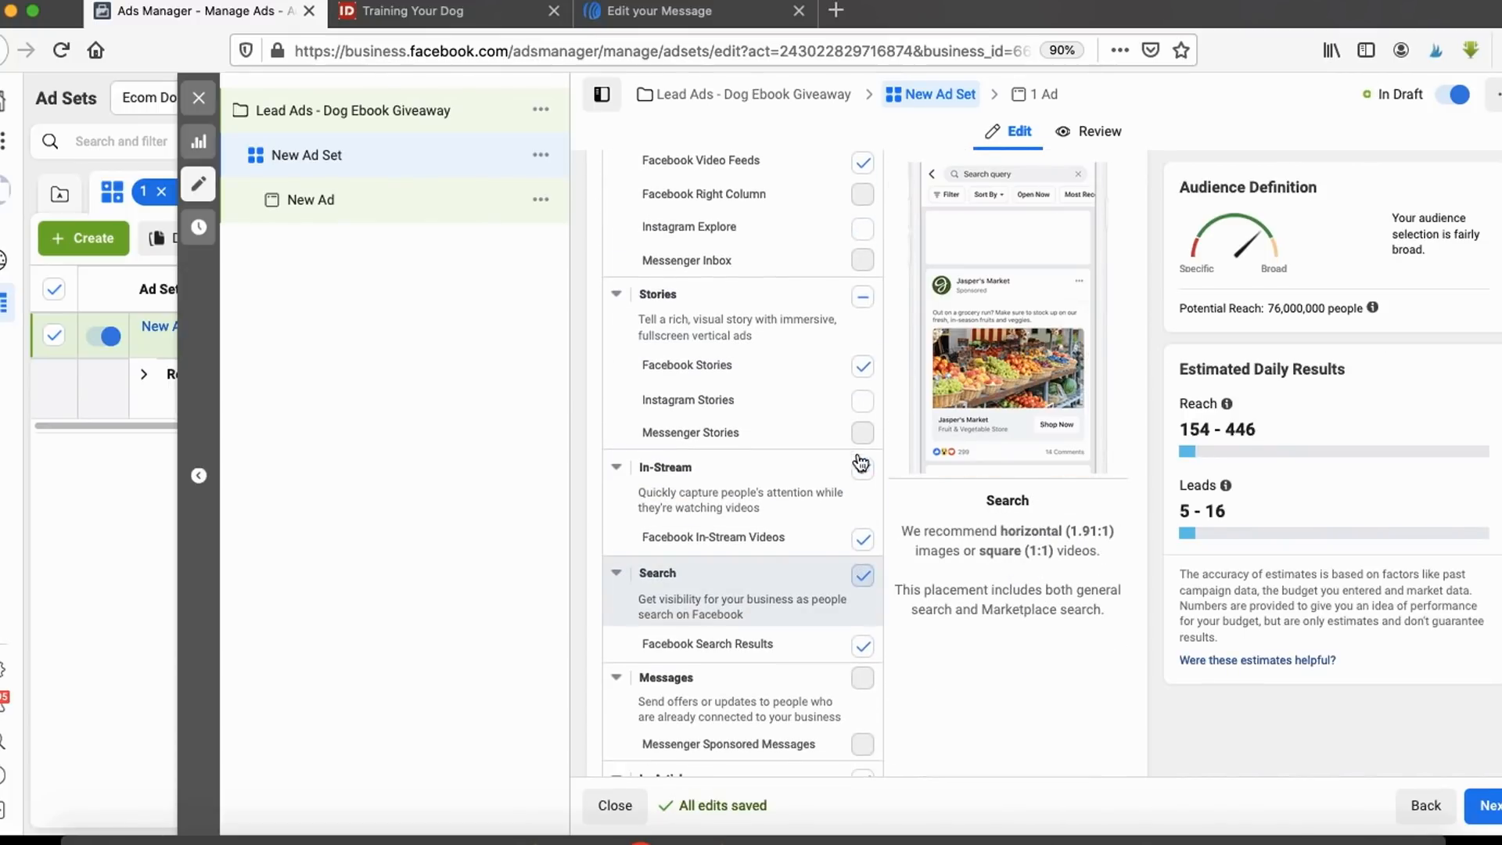
pyautogui.click(863, 358)
pyautogui.scroll(1, 863, 230)
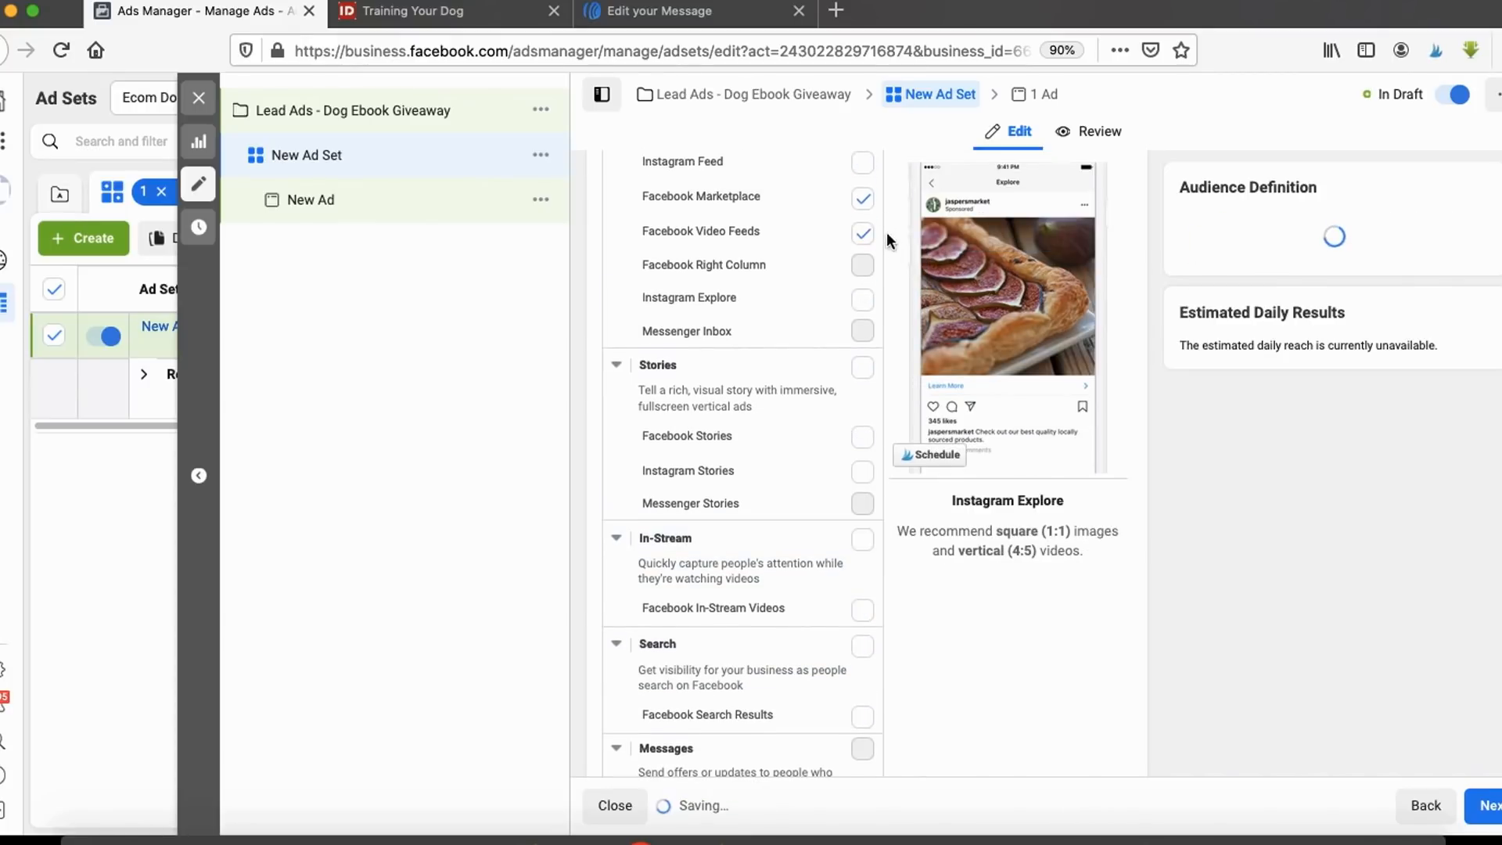
# Step: Deselect Facebook Video Feeds, Facebook Marketplace and In-Article, leaving Facebook News Feed as the only placement
pyautogui.click(864, 235)
pyautogui.click(864, 205)
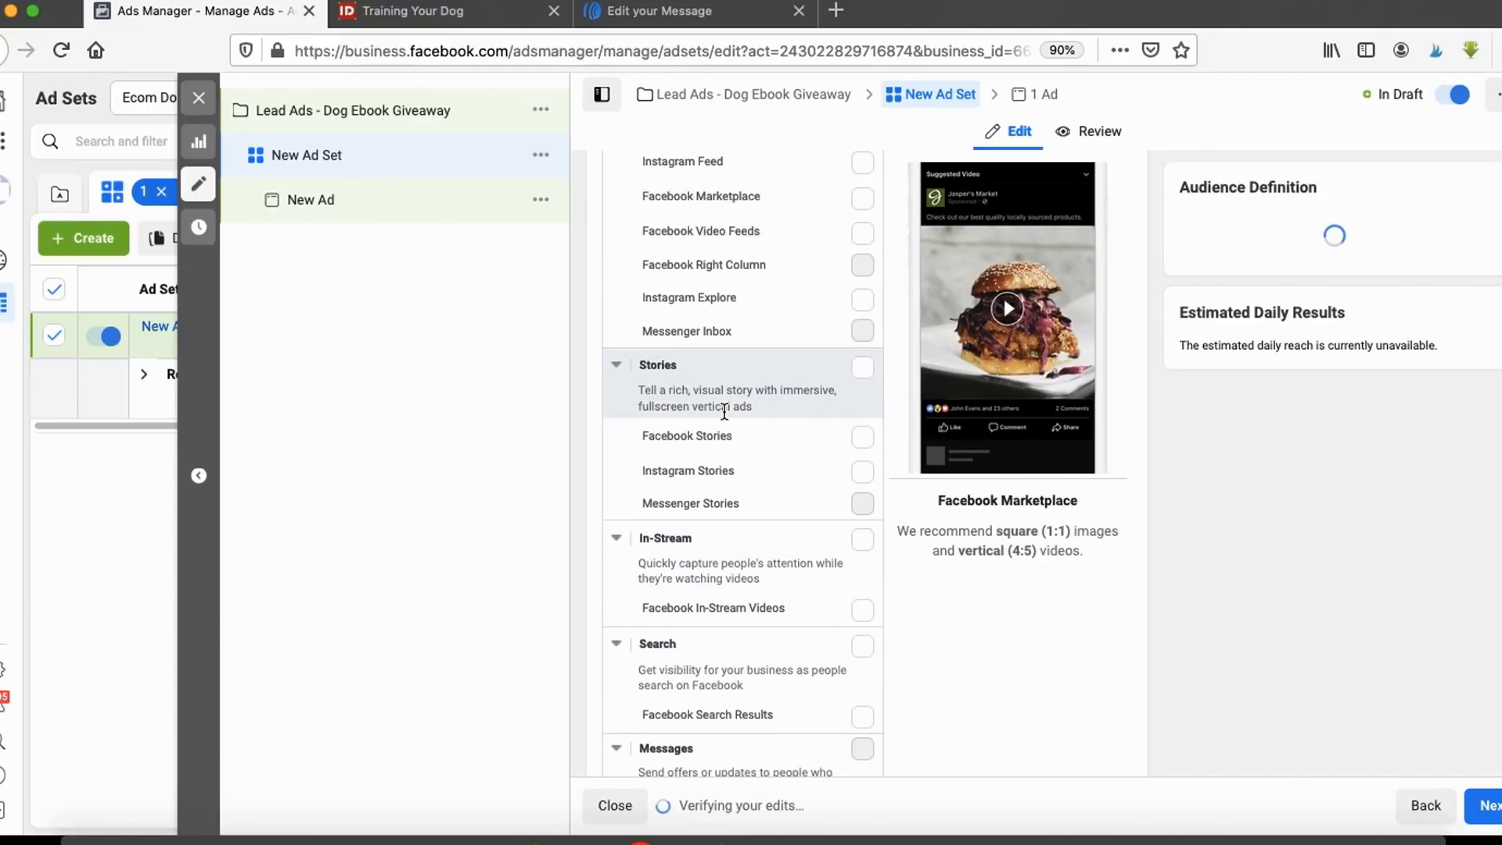
pyautogui.scroll(3, 723, 412)
pyautogui.scroll(-5, 783, 454)
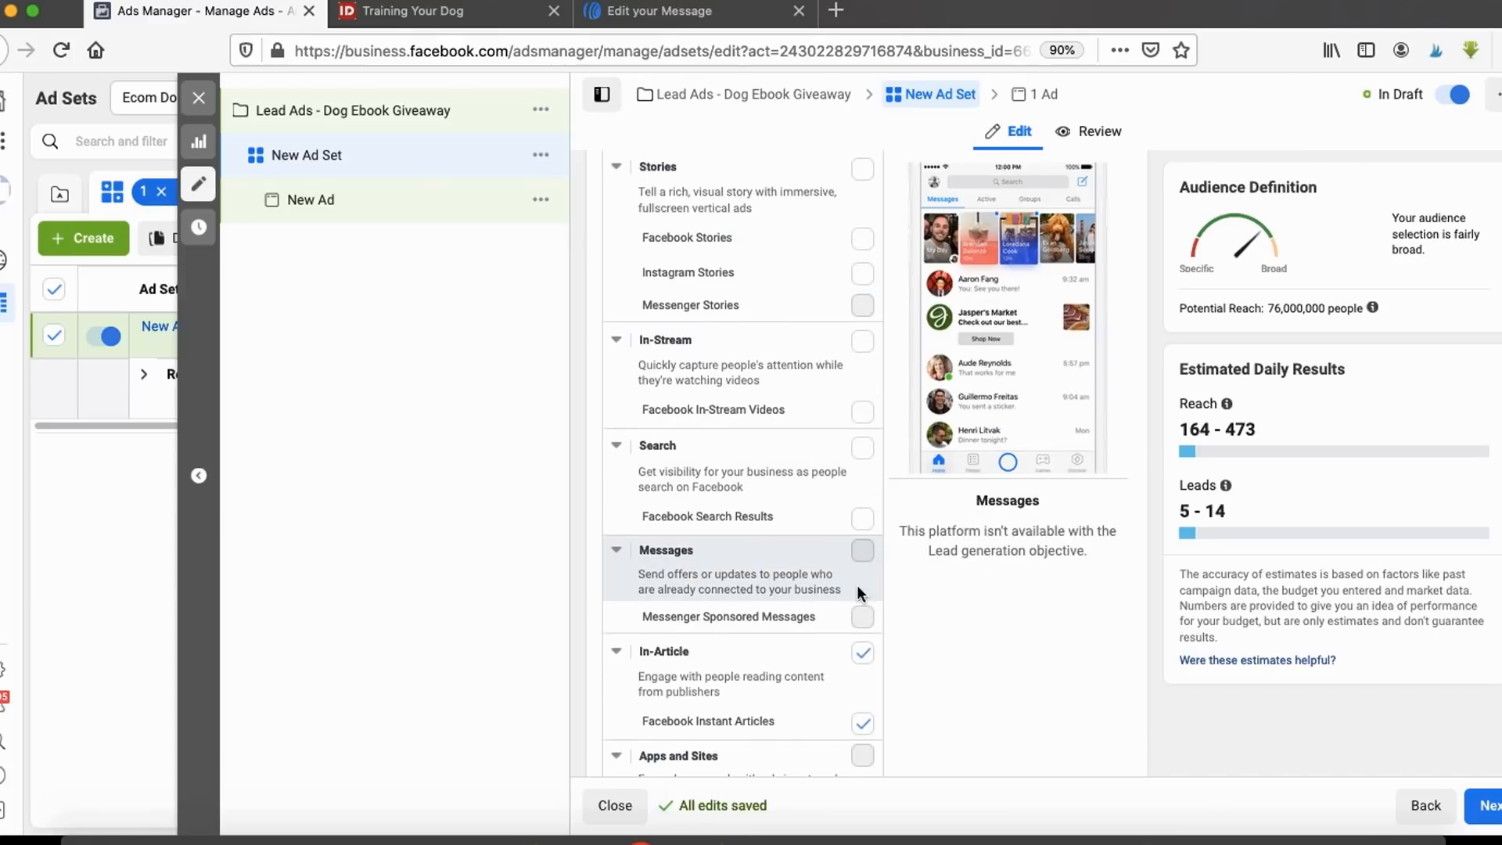
pyautogui.click(862, 654)
pyautogui.scroll(-3, 844, 486)
pyautogui.scroll(7, 844, 493)
pyautogui.scroll(2, 704, 478)
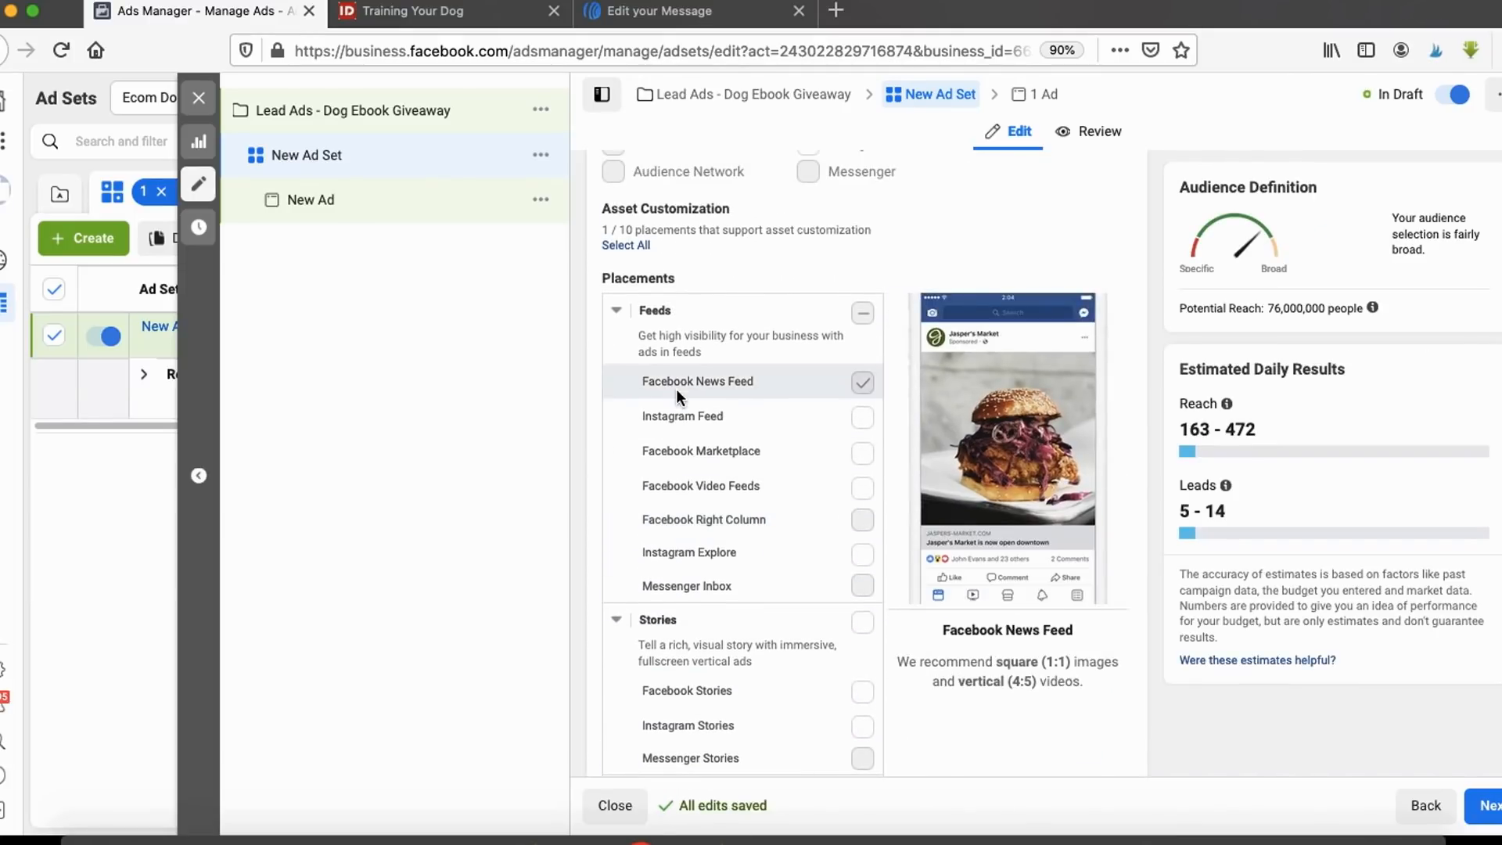
# Step: Check the manual placement selection and continue from the ad set to the ad's settings
pyautogui.scroll(2, 662, 376)
pyautogui.scroll(2, 697, 374)
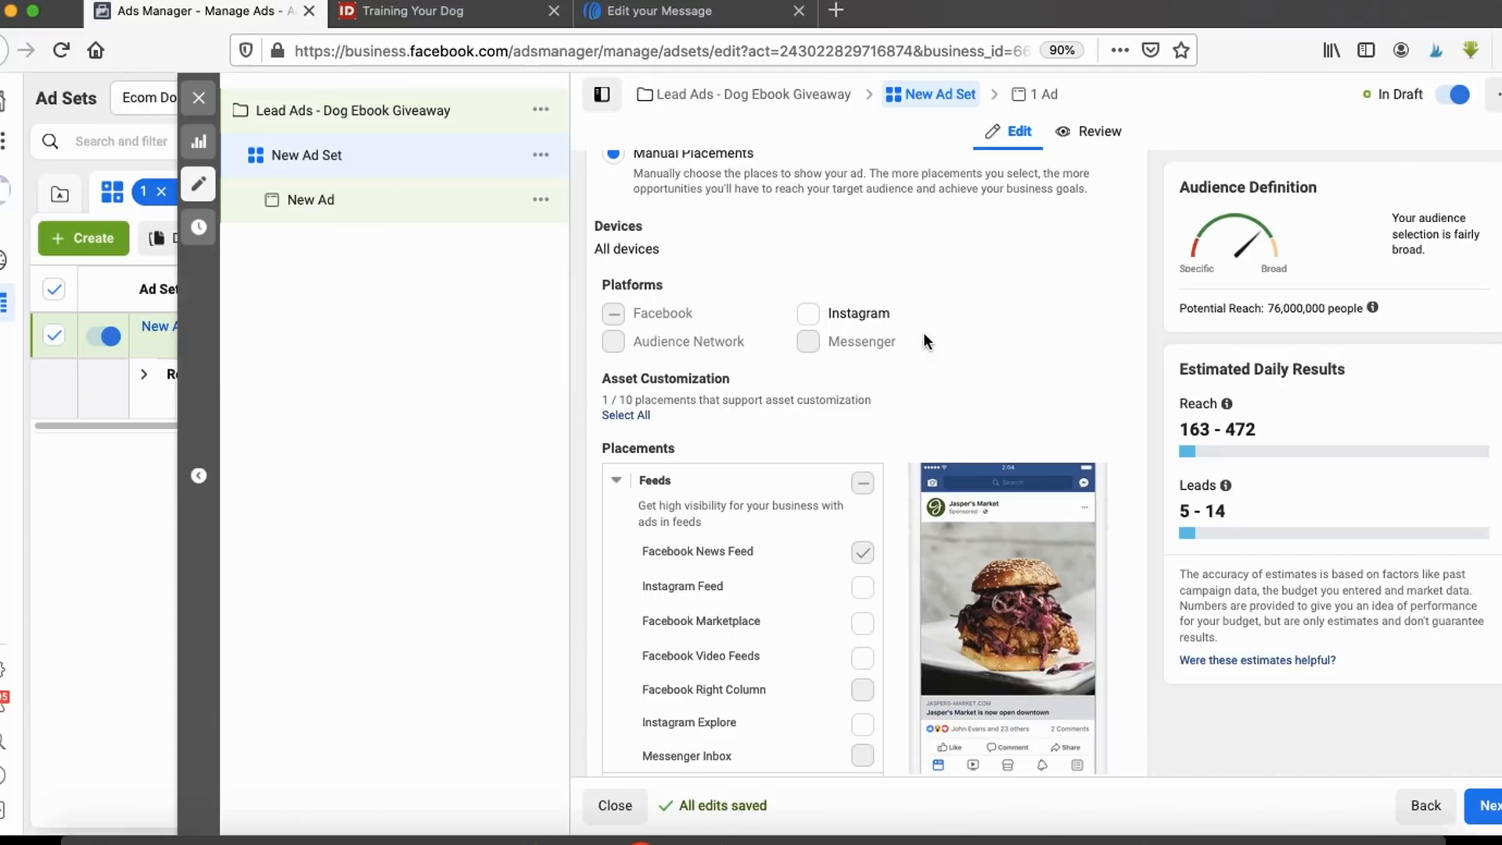
pyautogui.scroll(-8, 773, 447)
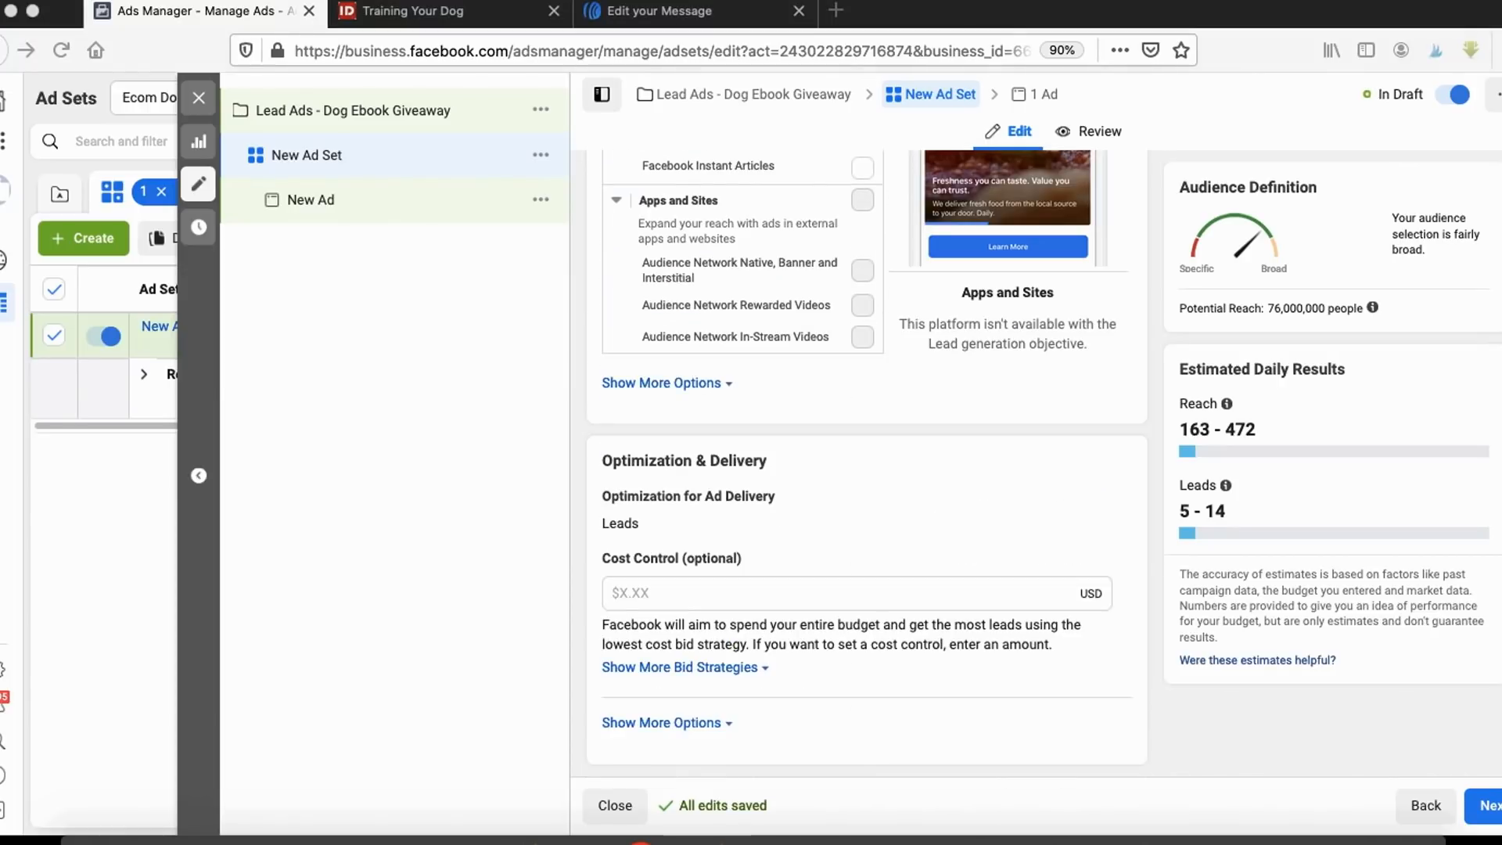
pyautogui.click(1483, 805)
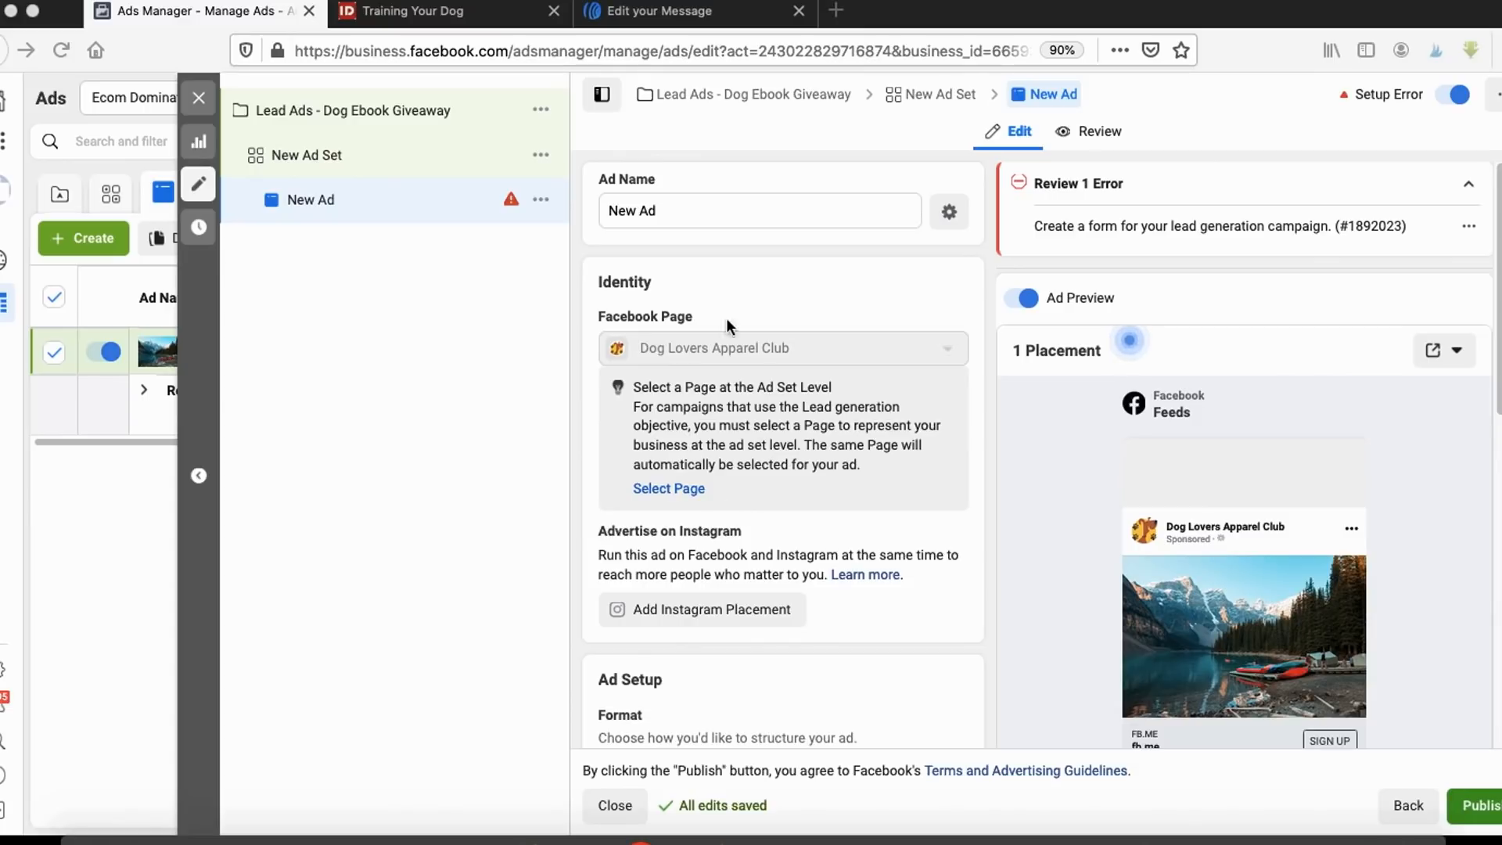
# Step: Review the ad's Facebook Page identity and its Single Image or Video and Carousel format options
pyautogui.moveTo(713, 294)
pyautogui.mouseDown()
pyautogui.moveTo(538, 332)
pyautogui.moveTo(778, 380)
pyautogui.moveTo(735, 305)
pyautogui.mouseUp()
pyautogui.scroll(-2, 631, 579)
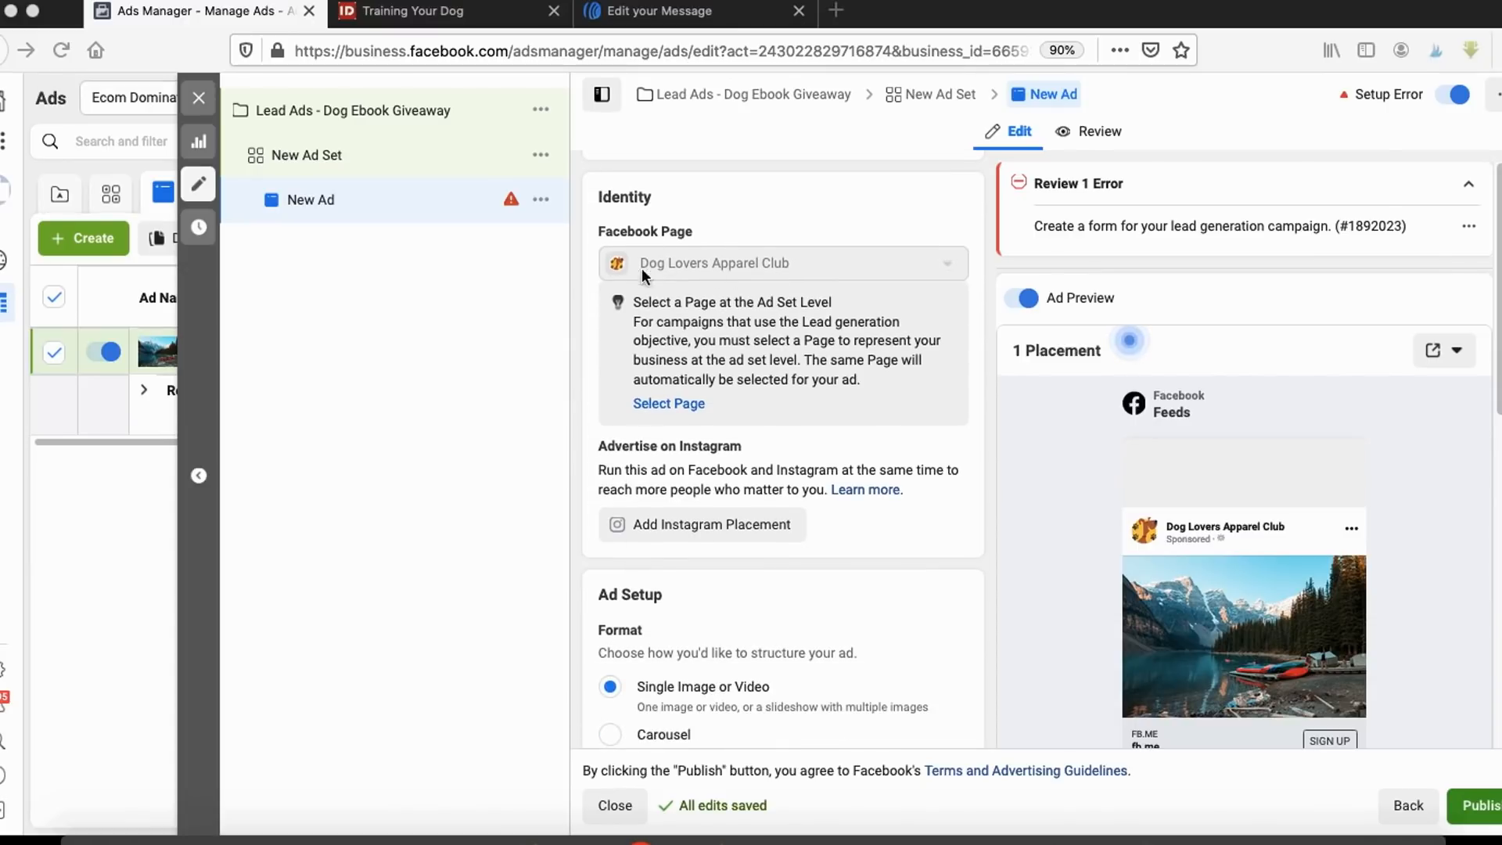
pyautogui.scroll(-3, 633, 383)
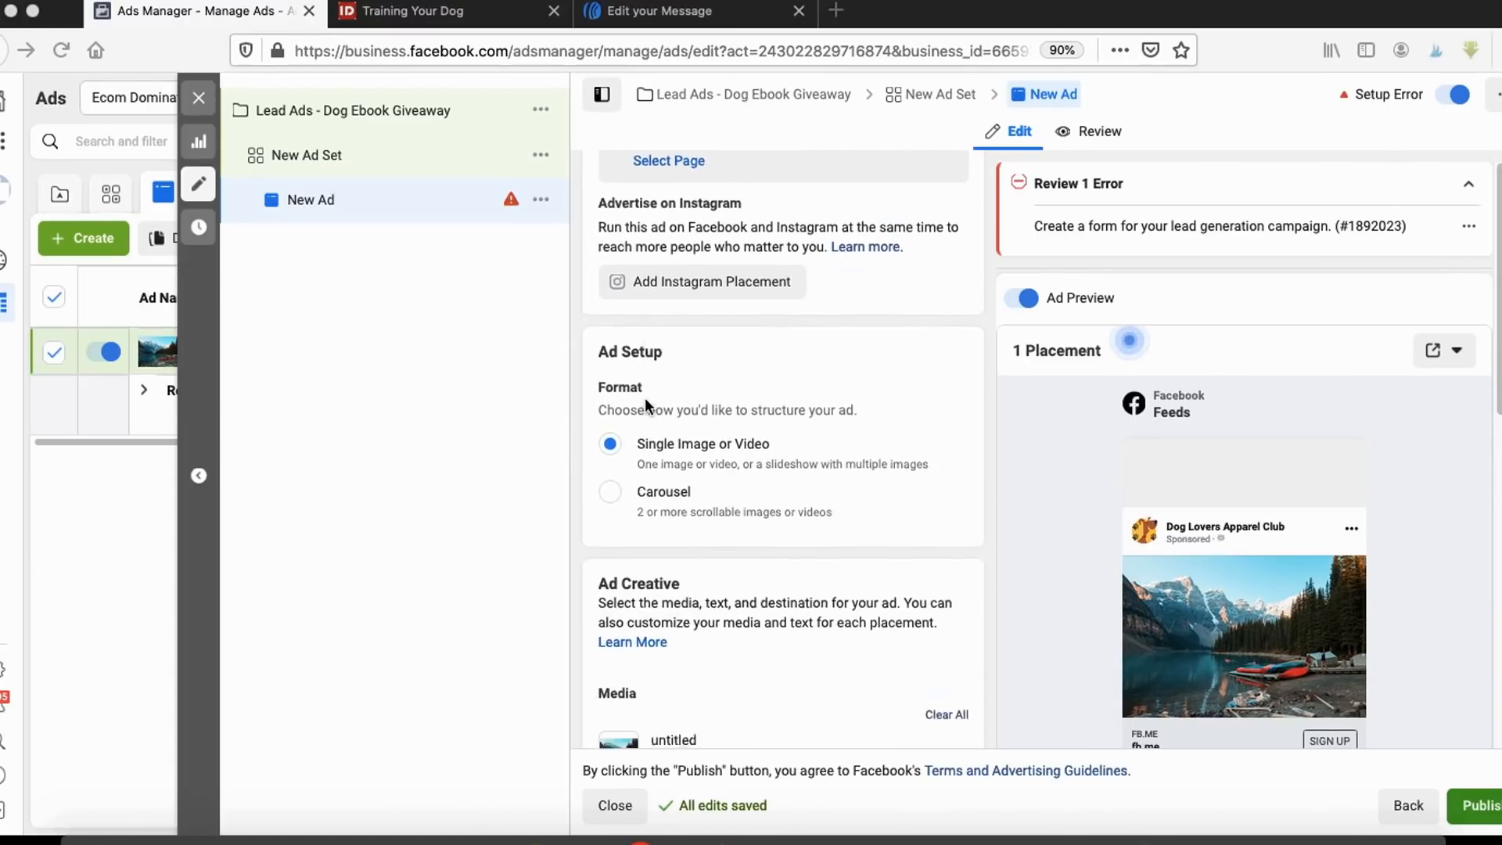
pyautogui.scroll(-2, 645, 397)
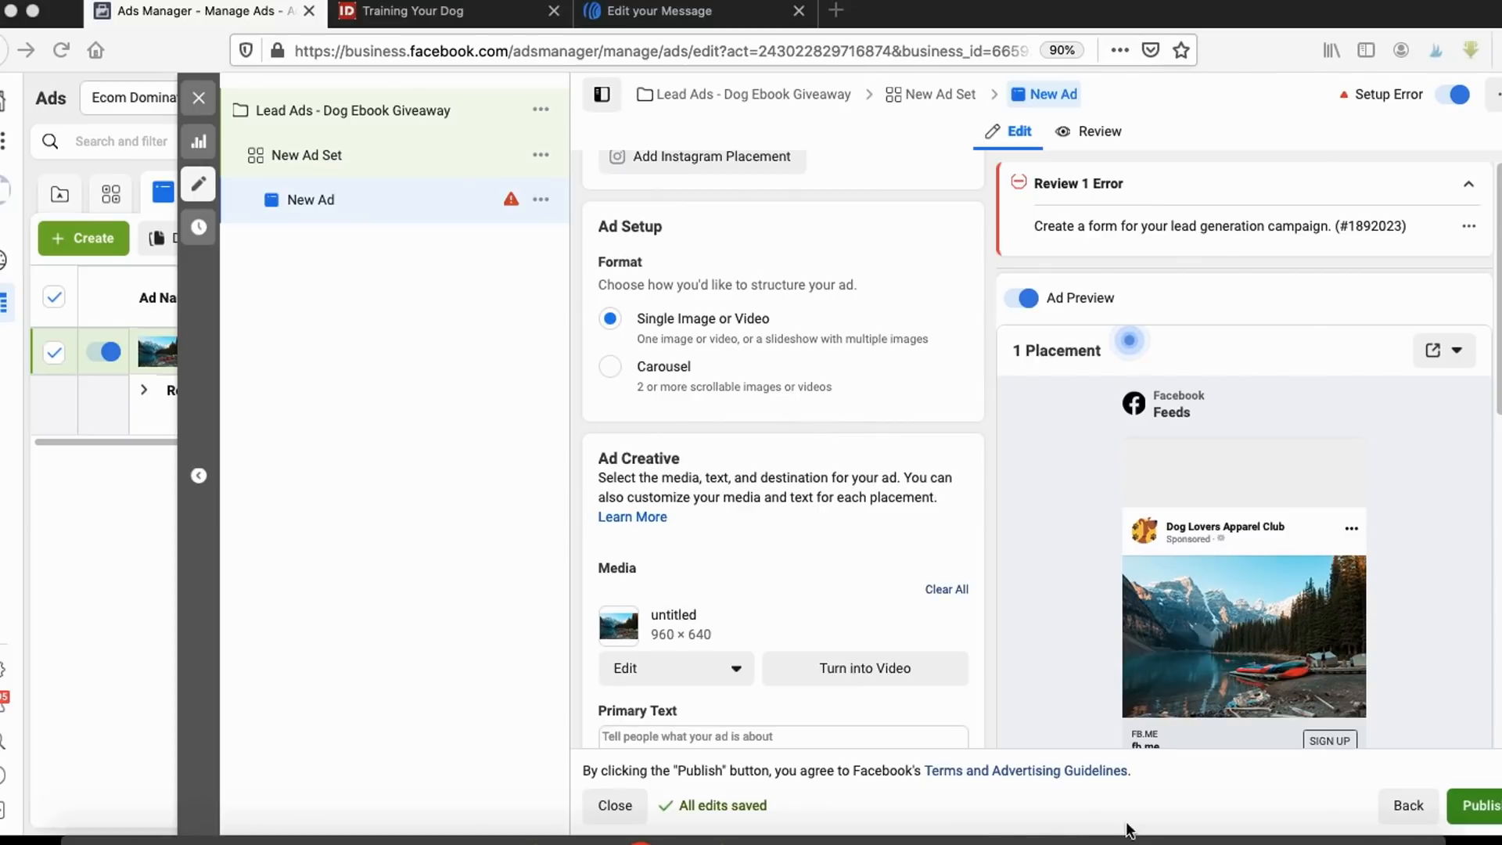
pyautogui.moveTo(626, 228)
pyautogui.mouseDown()
pyautogui.moveTo(554, 390)
pyautogui.moveTo(903, 402)
pyautogui.moveTo(851, 262)
pyautogui.mouseUp()
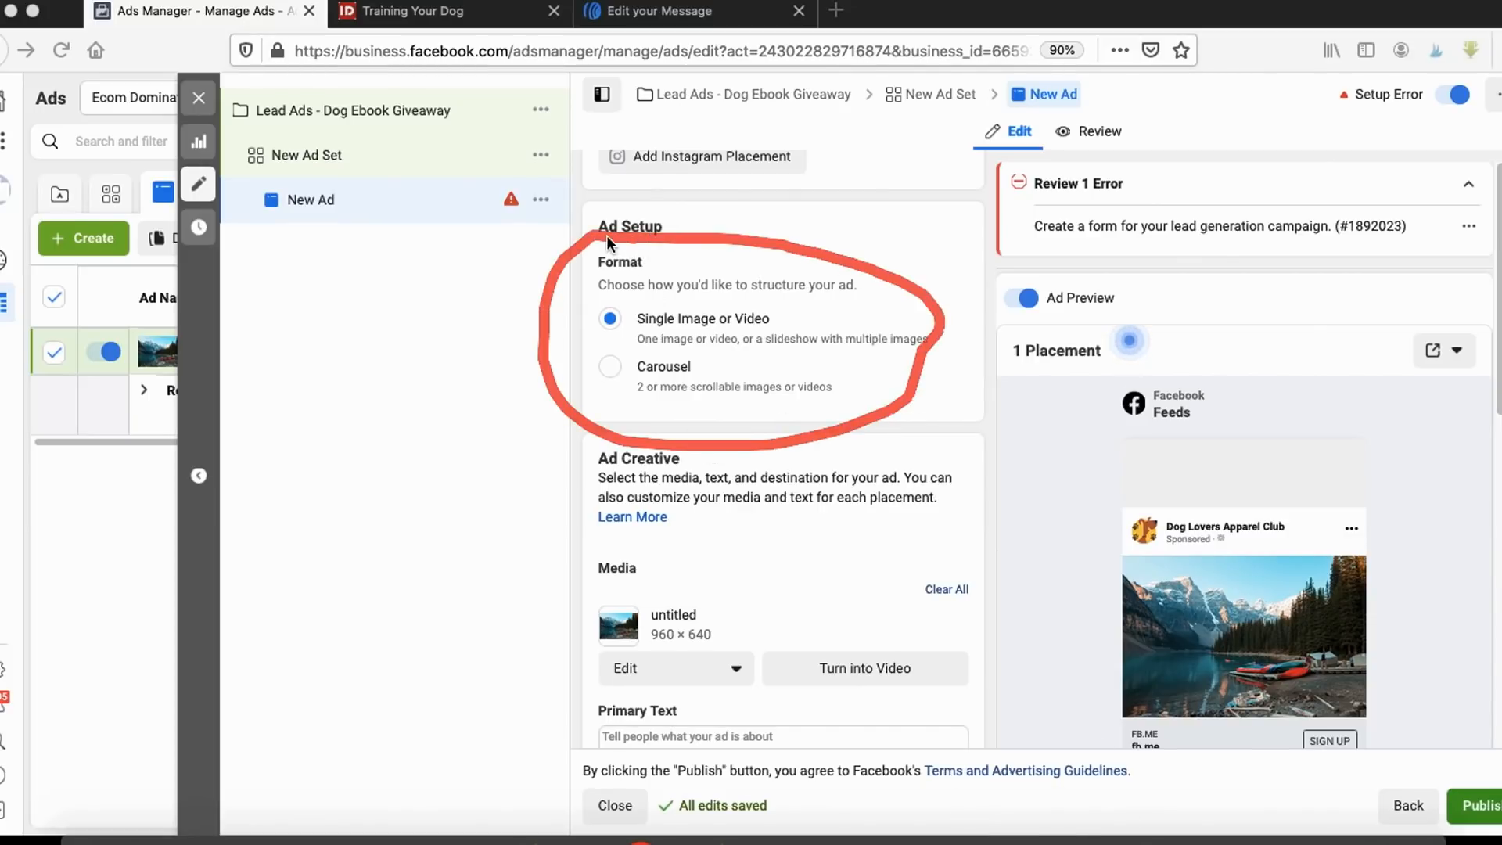
pyautogui.press('Escape')
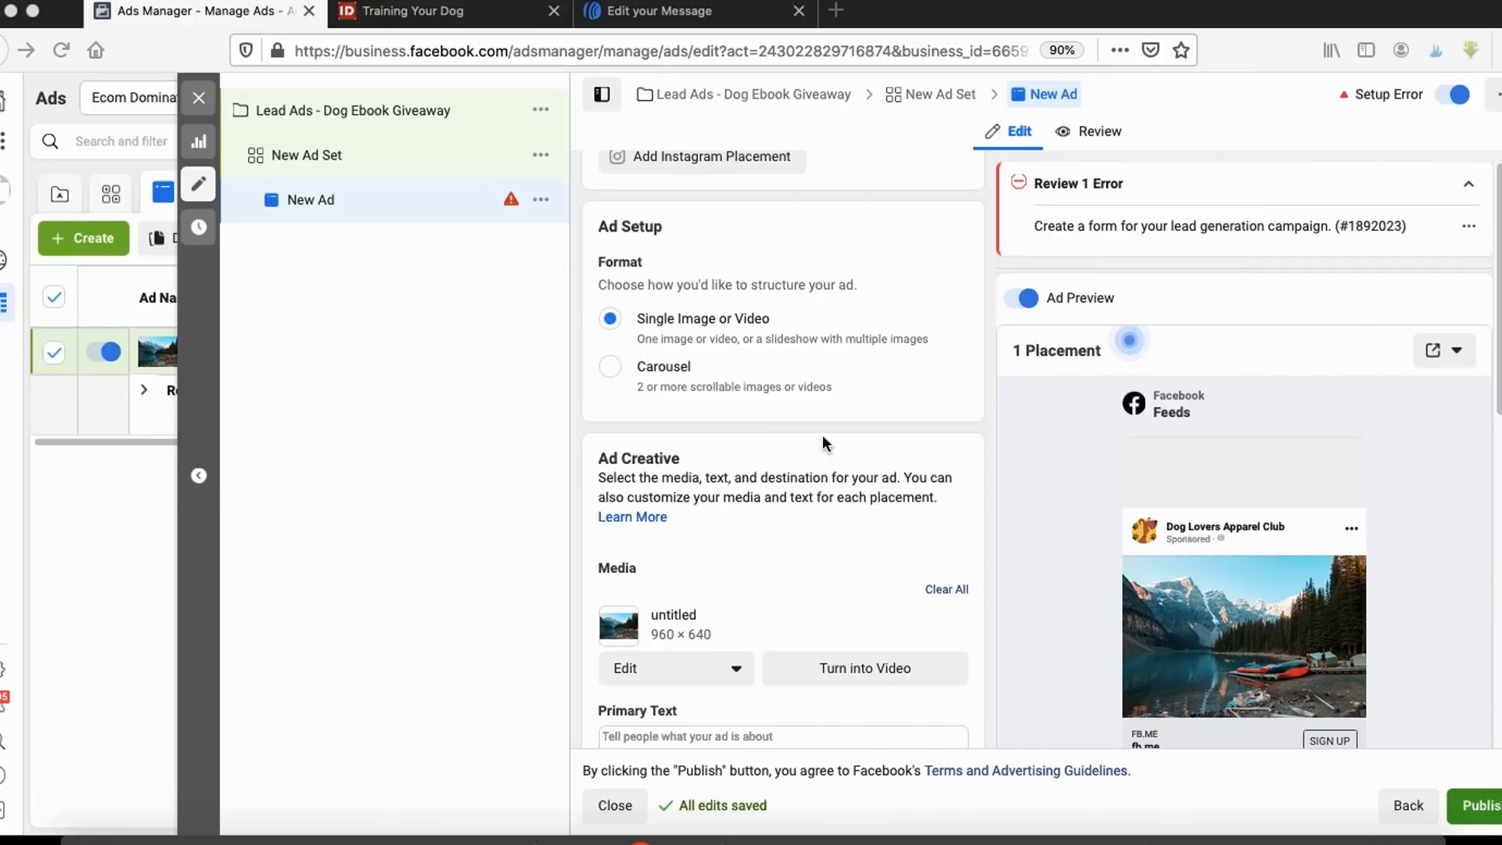
pyautogui.scroll(-5, 709, 468)
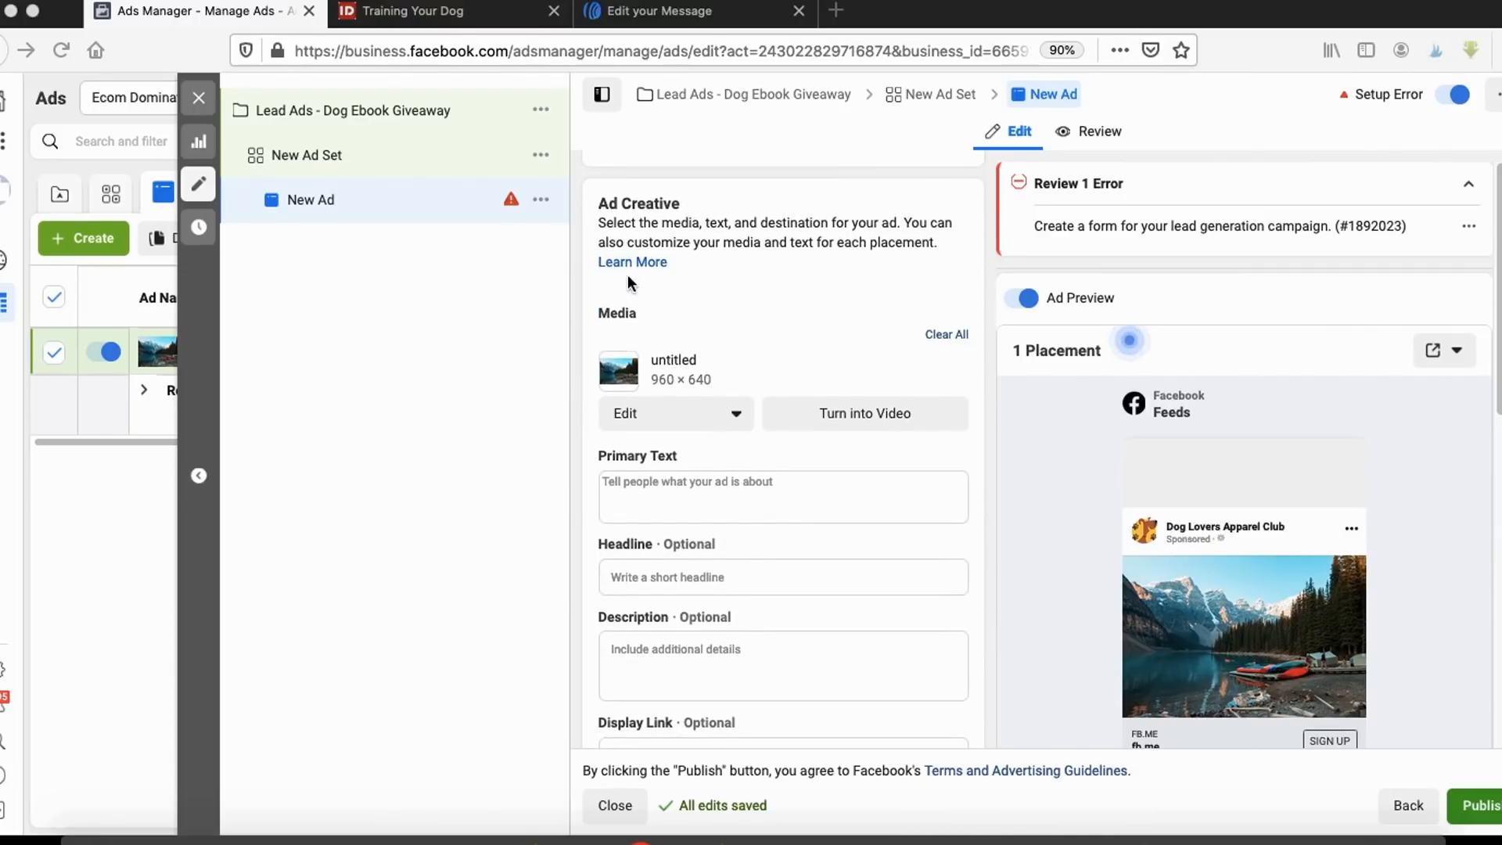
# Step: Replace the ad's media with the account image dog-1224267_1920.jpg, leaving the square crop unselected
pyautogui.moveTo(642, 322)
pyautogui.mouseDown()
pyautogui.moveTo(607, 329)
pyautogui.moveTo(745, 473)
pyautogui.moveTo(735, 298)
pyautogui.mouseUp()
pyautogui.click(654, 415)
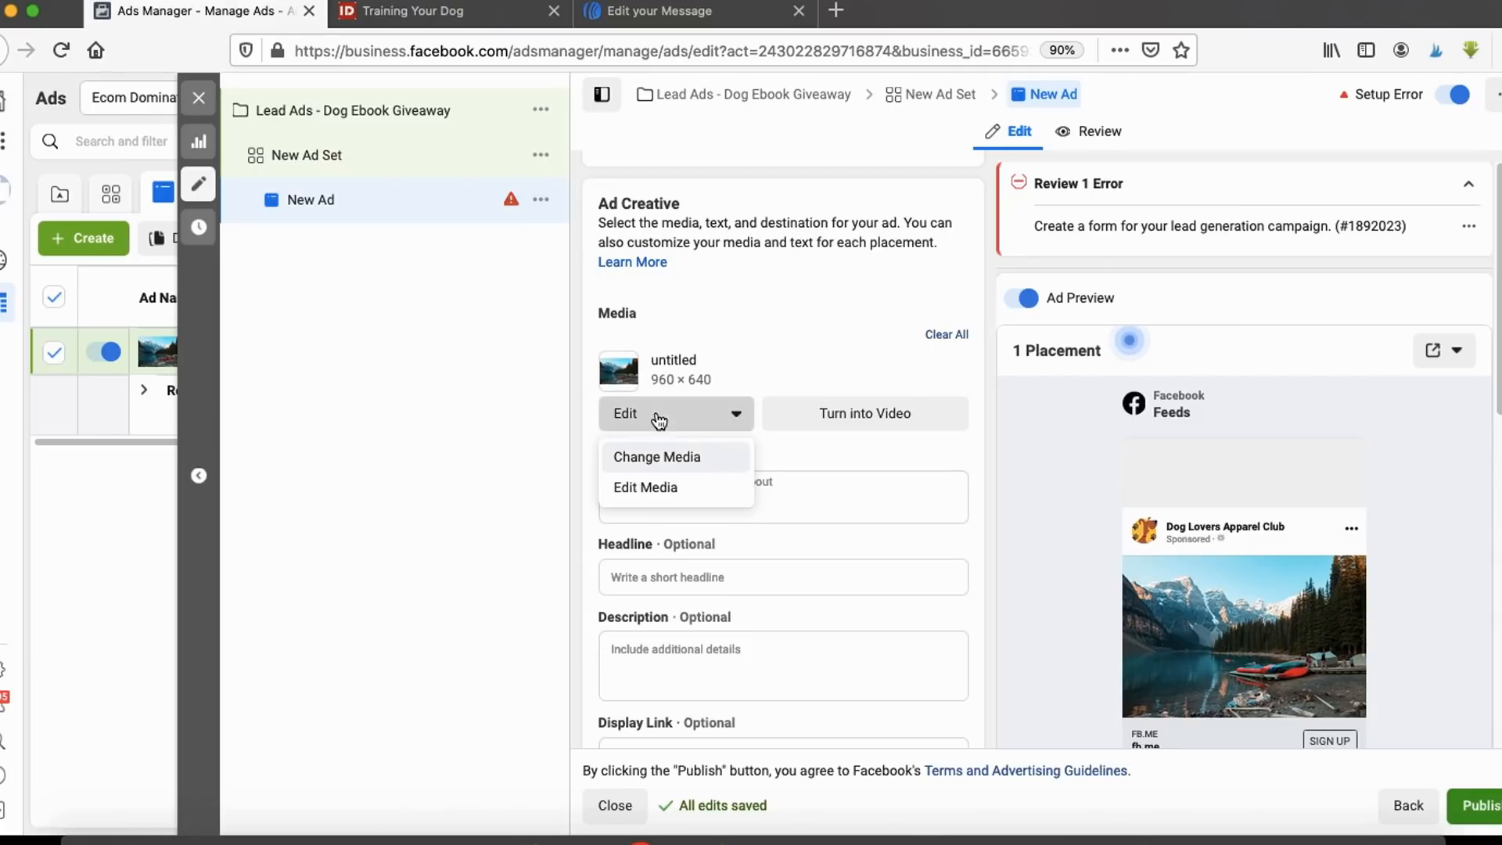
pyautogui.click(655, 459)
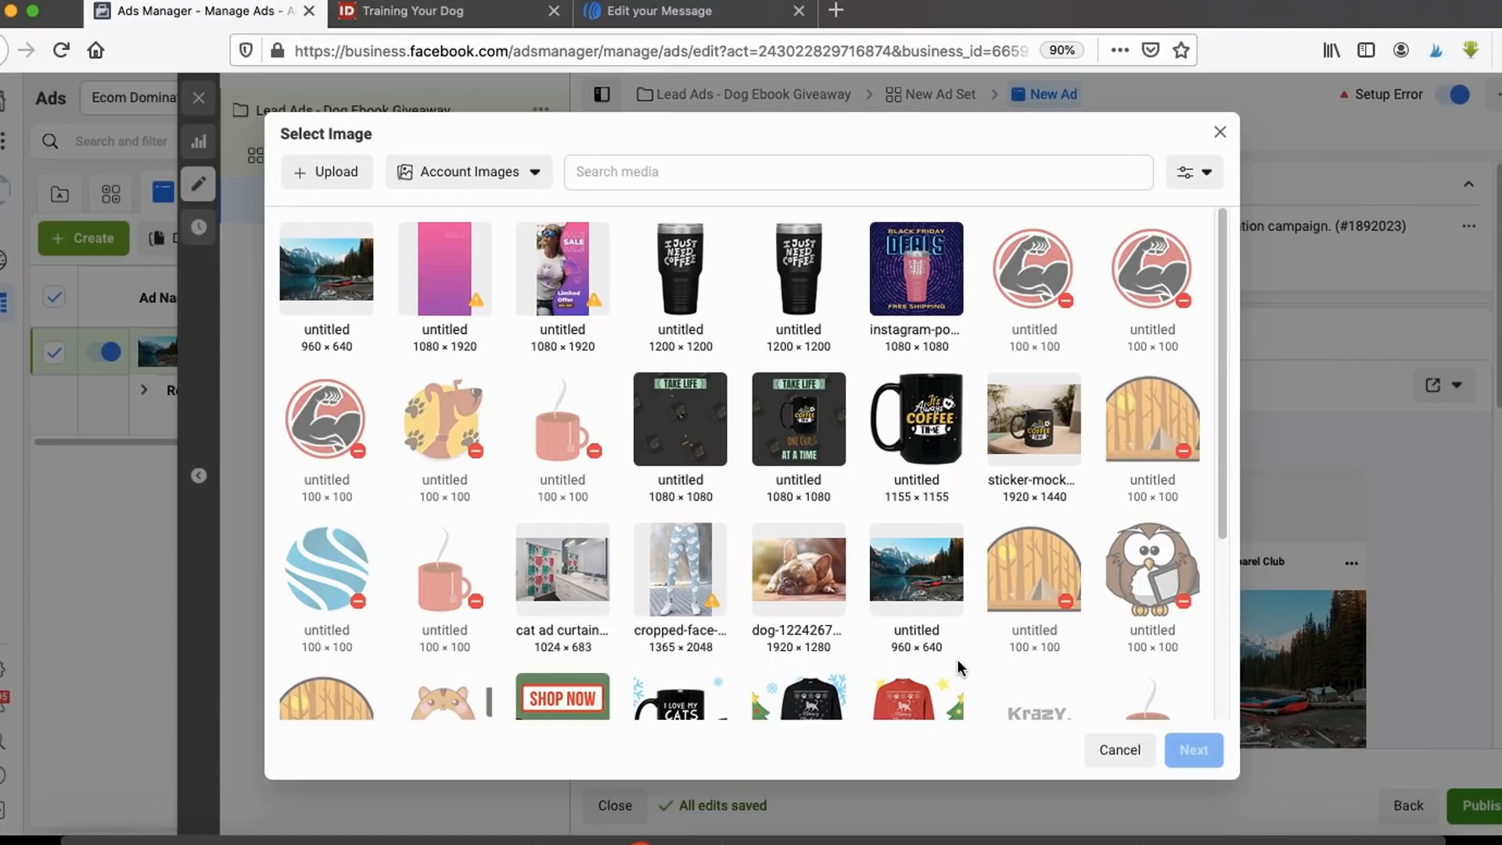
pyautogui.click(818, 576)
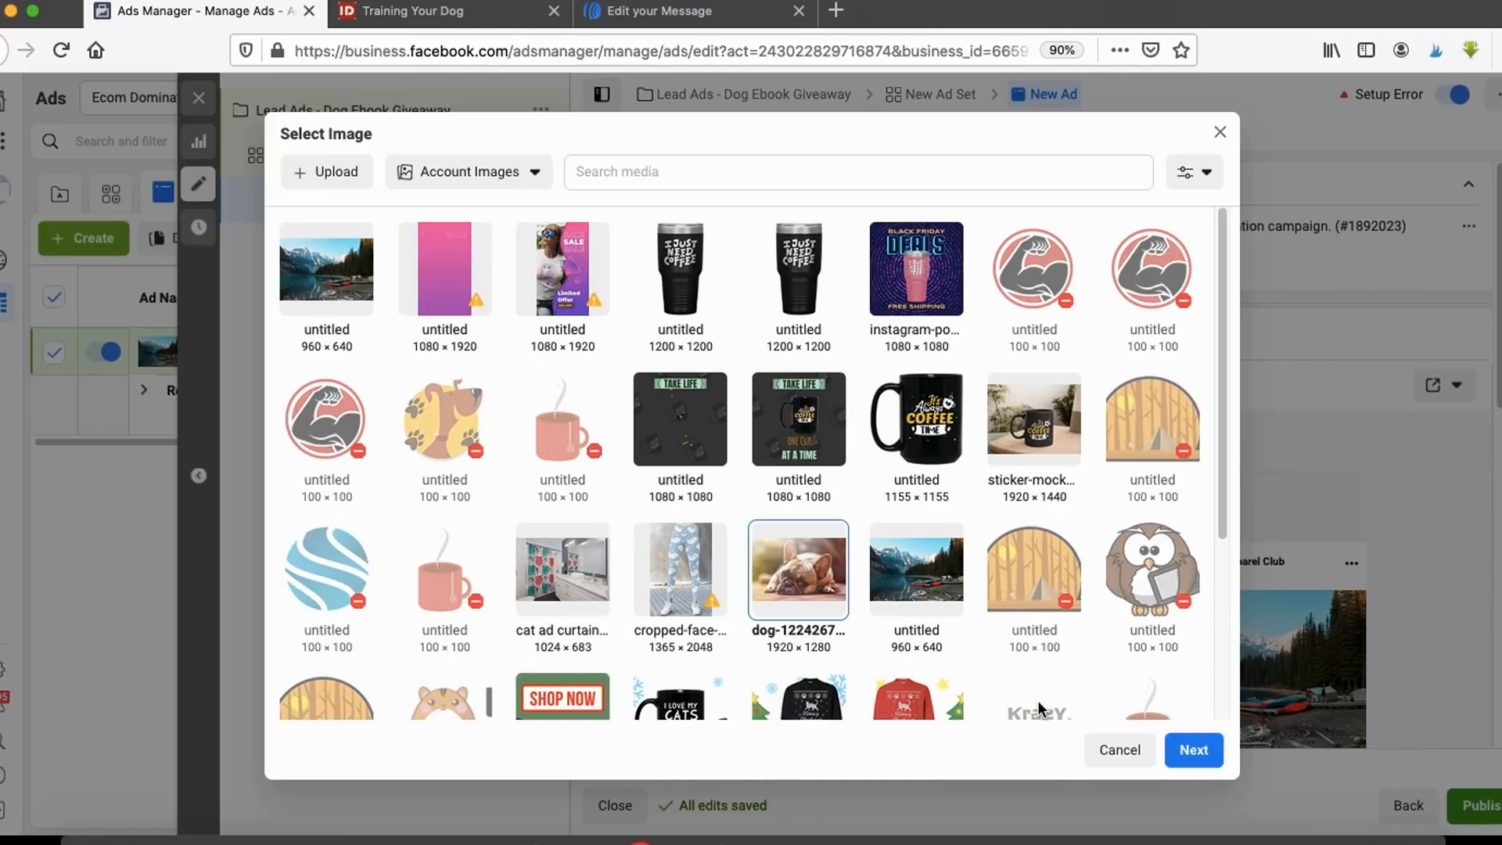
pyautogui.click(1190, 750)
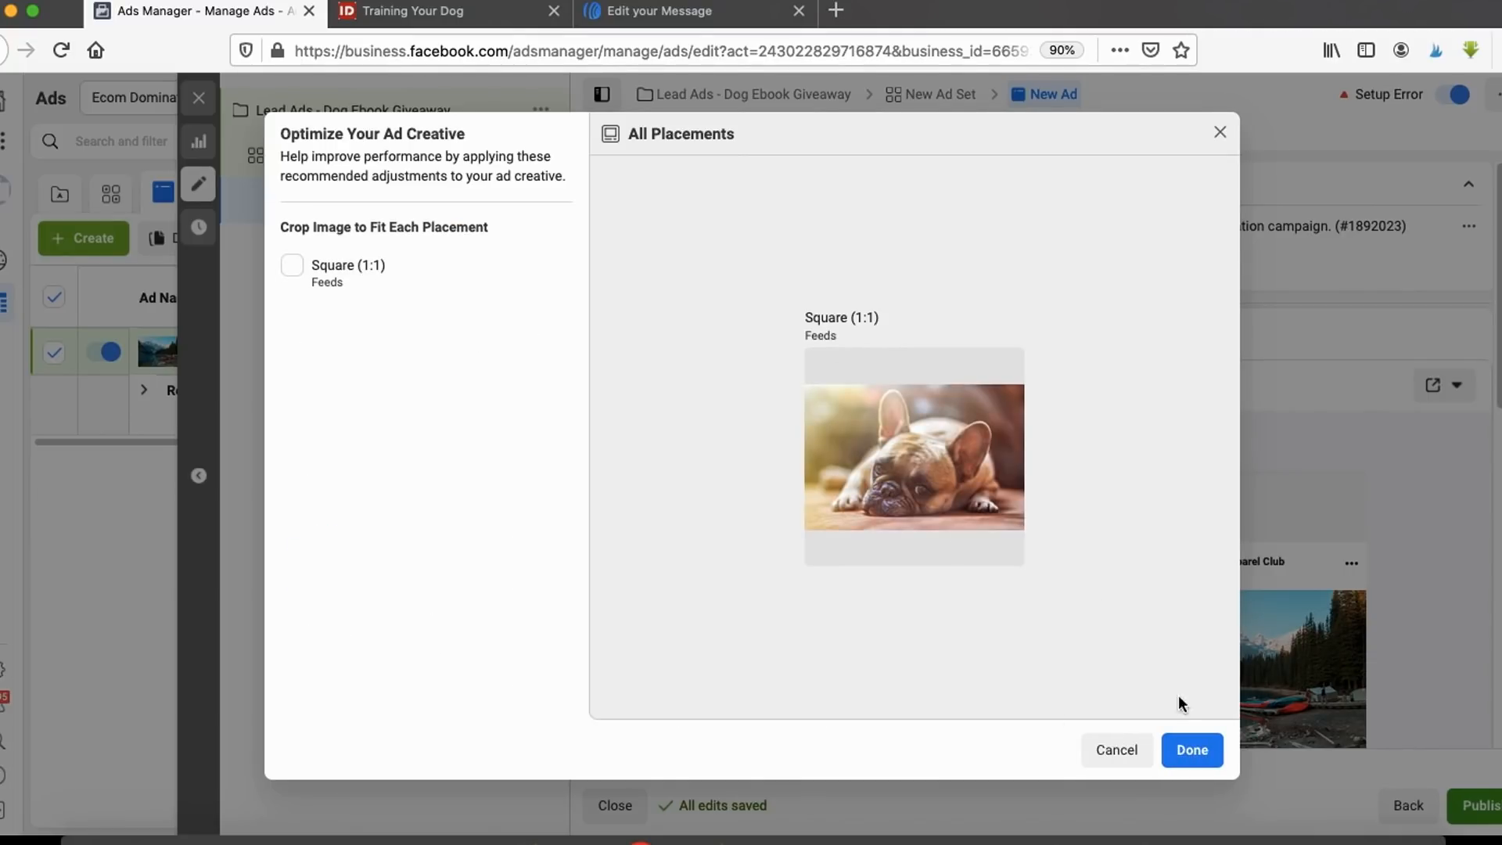
pyautogui.click(1205, 756)
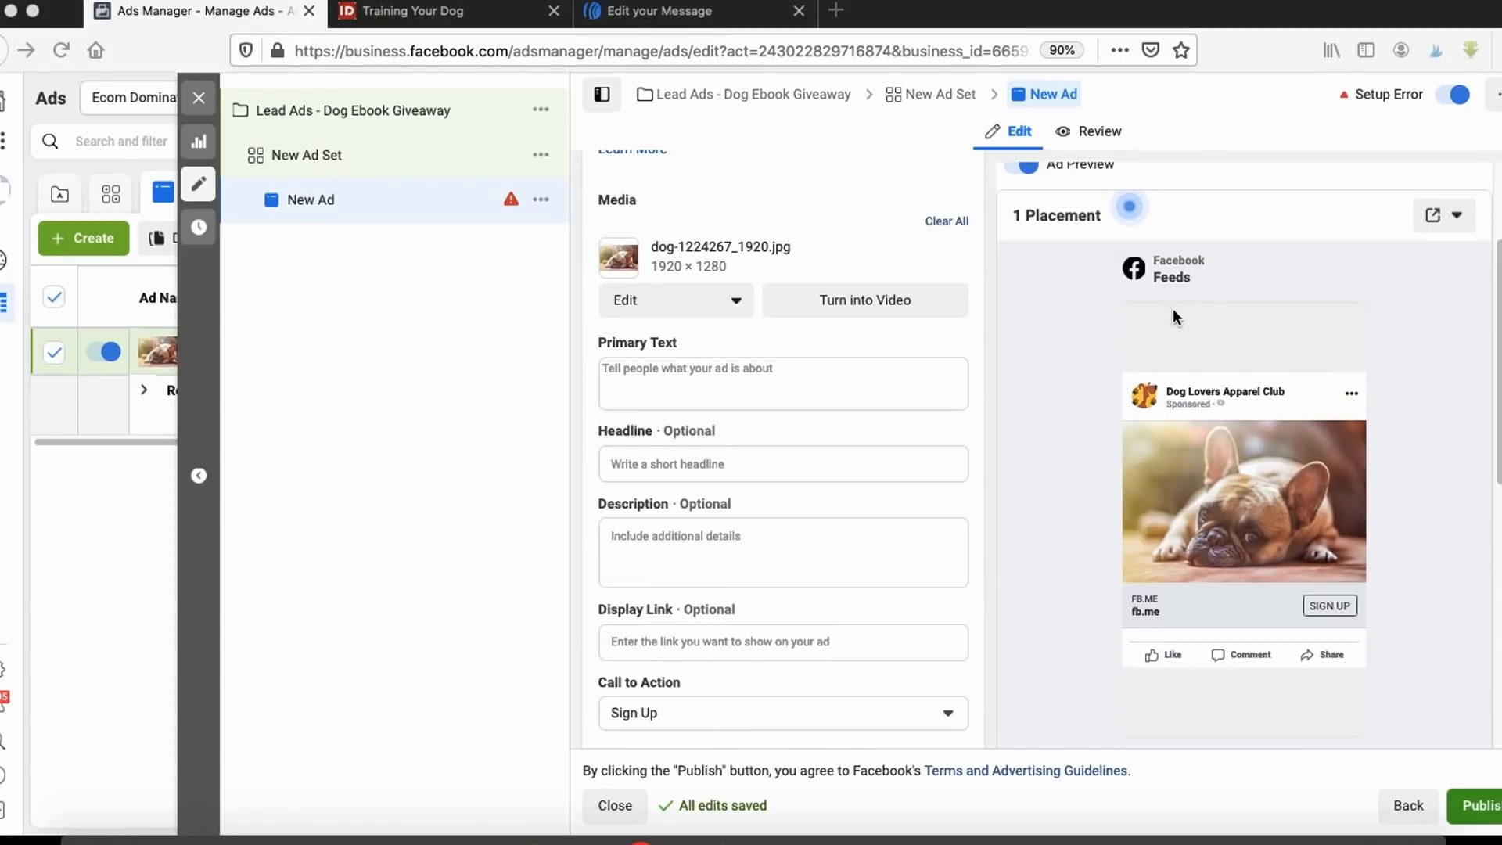
# Step: Compare the ad's primary text, headline, description and call to action with the Facebook Feeds preview
pyautogui.moveTo(1172, 308)
pyautogui.mouseDown()
pyautogui.moveTo(1088, 520)
pyautogui.moveTo(1444, 465)
pyautogui.moveTo(1046, 341)
pyautogui.moveTo(1335, 671)
pyautogui.mouseUp()
pyautogui.moveTo(551, 500); pyautogui.dragTo(610, 513)
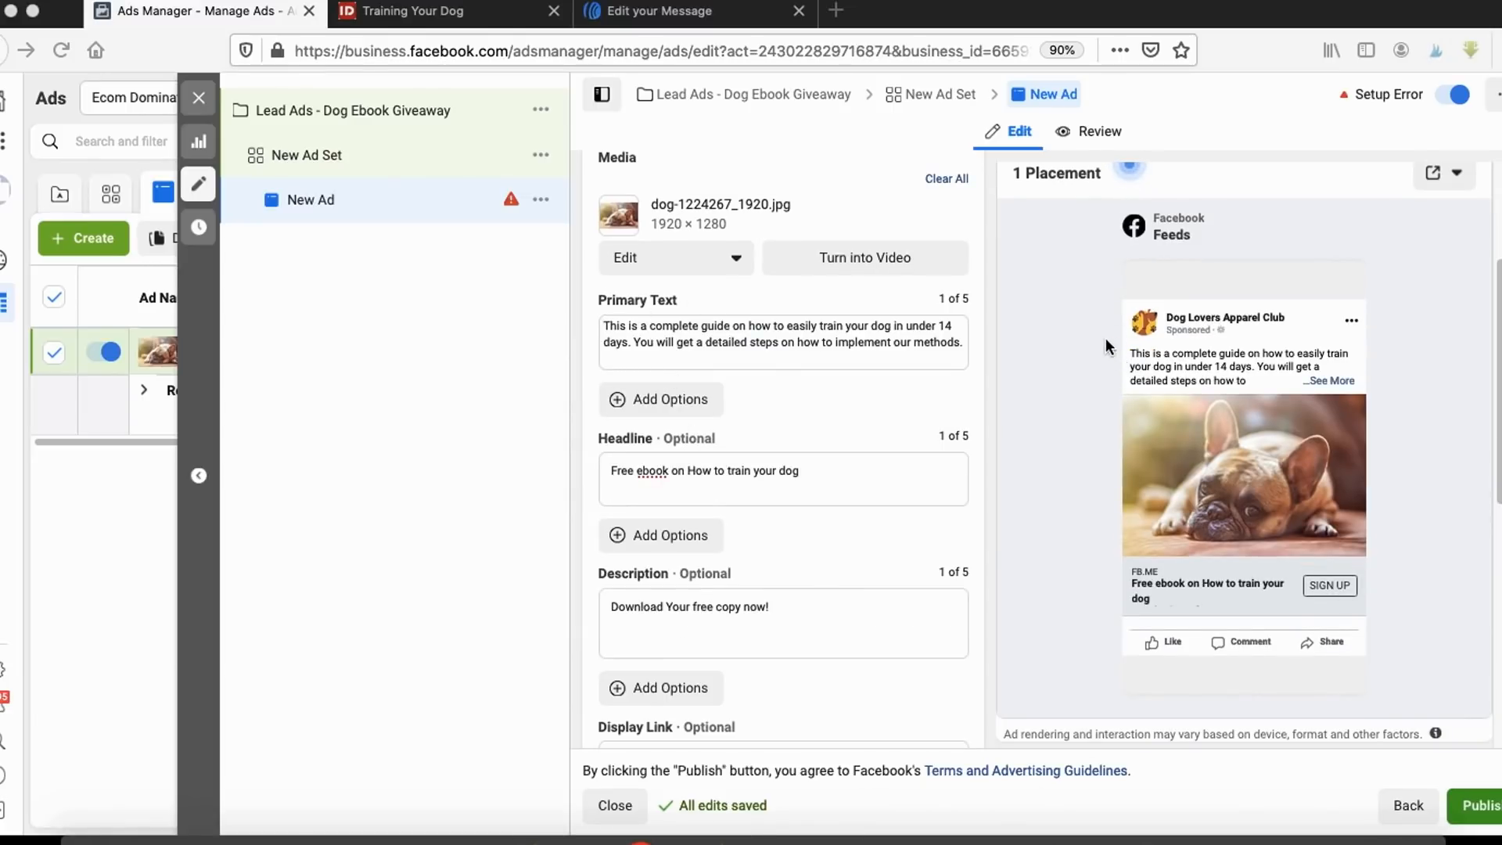
pyautogui.moveTo(1220, 400)
pyautogui.mouseDown()
pyautogui.moveTo(1407, 365)
pyautogui.moveTo(1105, 343)
pyautogui.mouseUp()
pyautogui.moveTo(1138, 609)
pyautogui.mouseDown()
pyautogui.moveTo(1302, 576)
pyautogui.moveTo(1174, 551)
pyautogui.moveTo(1190, 614)
pyautogui.mouseUp()
pyautogui.scroll(-2, 1186, 575)
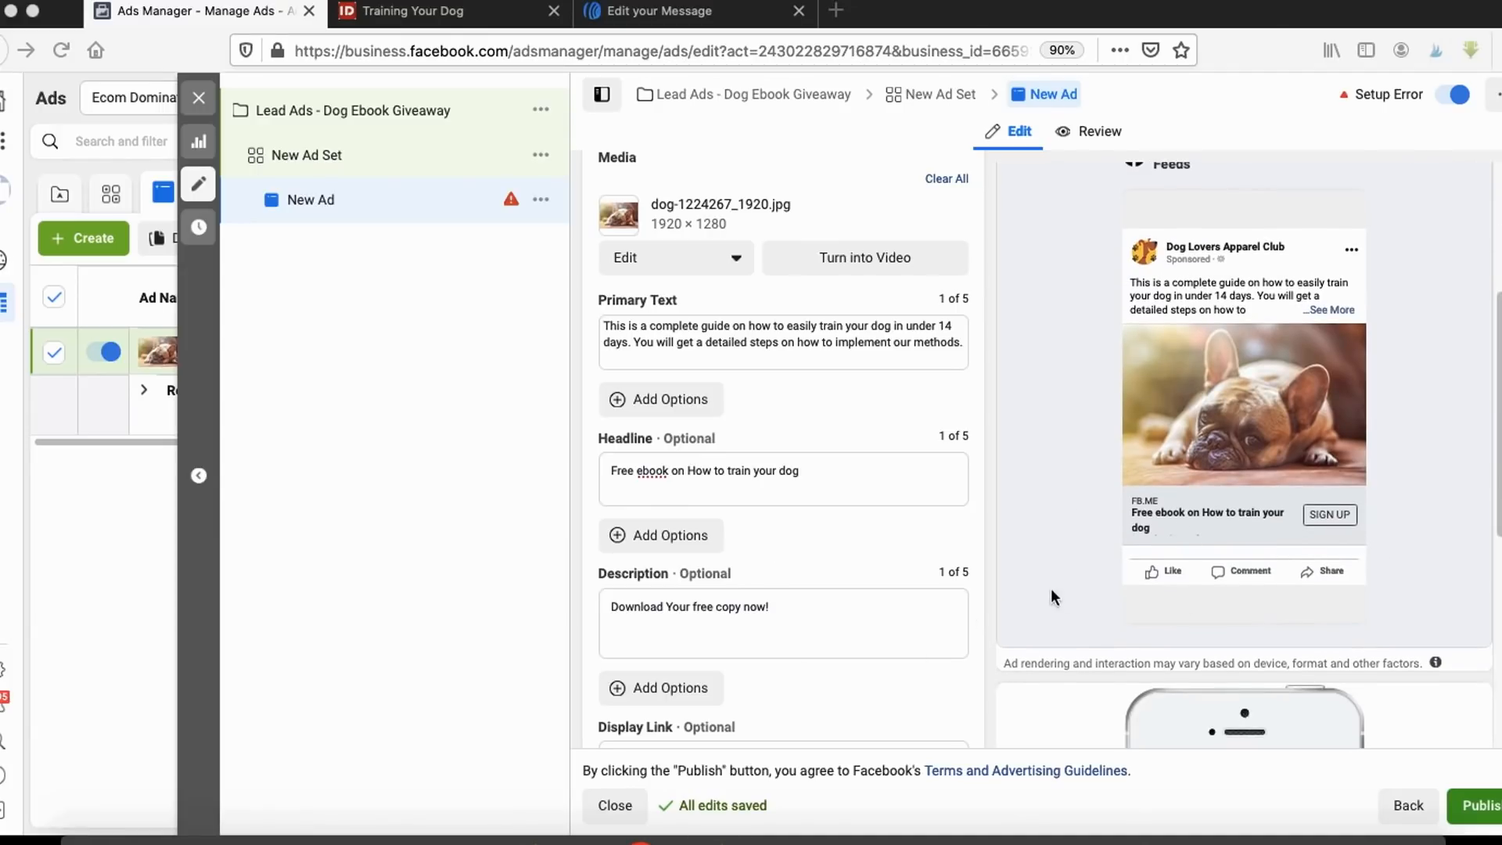
pyautogui.moveTo(1114, 545); pyautogui.dragTo(1213, 550)
pyautogui.scroll(-3, 706, 626)
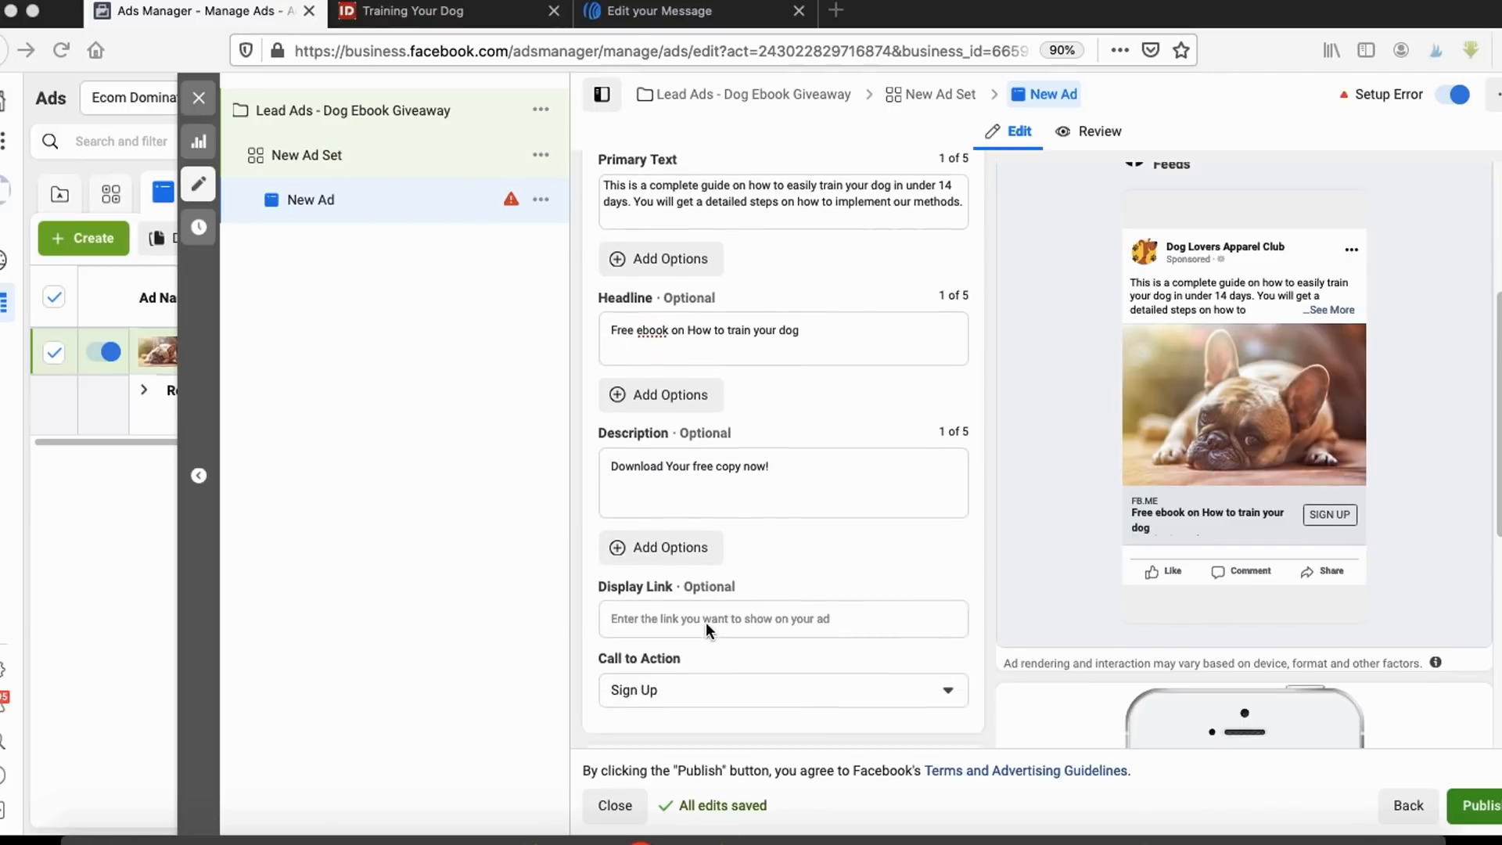
pyautogui.scroll(-1, 709, 618)
pyautogui.click(1054, 840)
pyautogui.moveTo(636, 554)
pyautogui.mouseDown()
pyautogui.moveTo(730, 592)
pyautogui.moveTo(669, 545)
pyautogui.mouseUp()
pyautogui.moveTo(1368, 465)
pyautogui.mouseDown()
pyautogui.moveTo(1280, 536)
pyautogui.moveTo(1335, 476)
pyautogui.mouseUp()
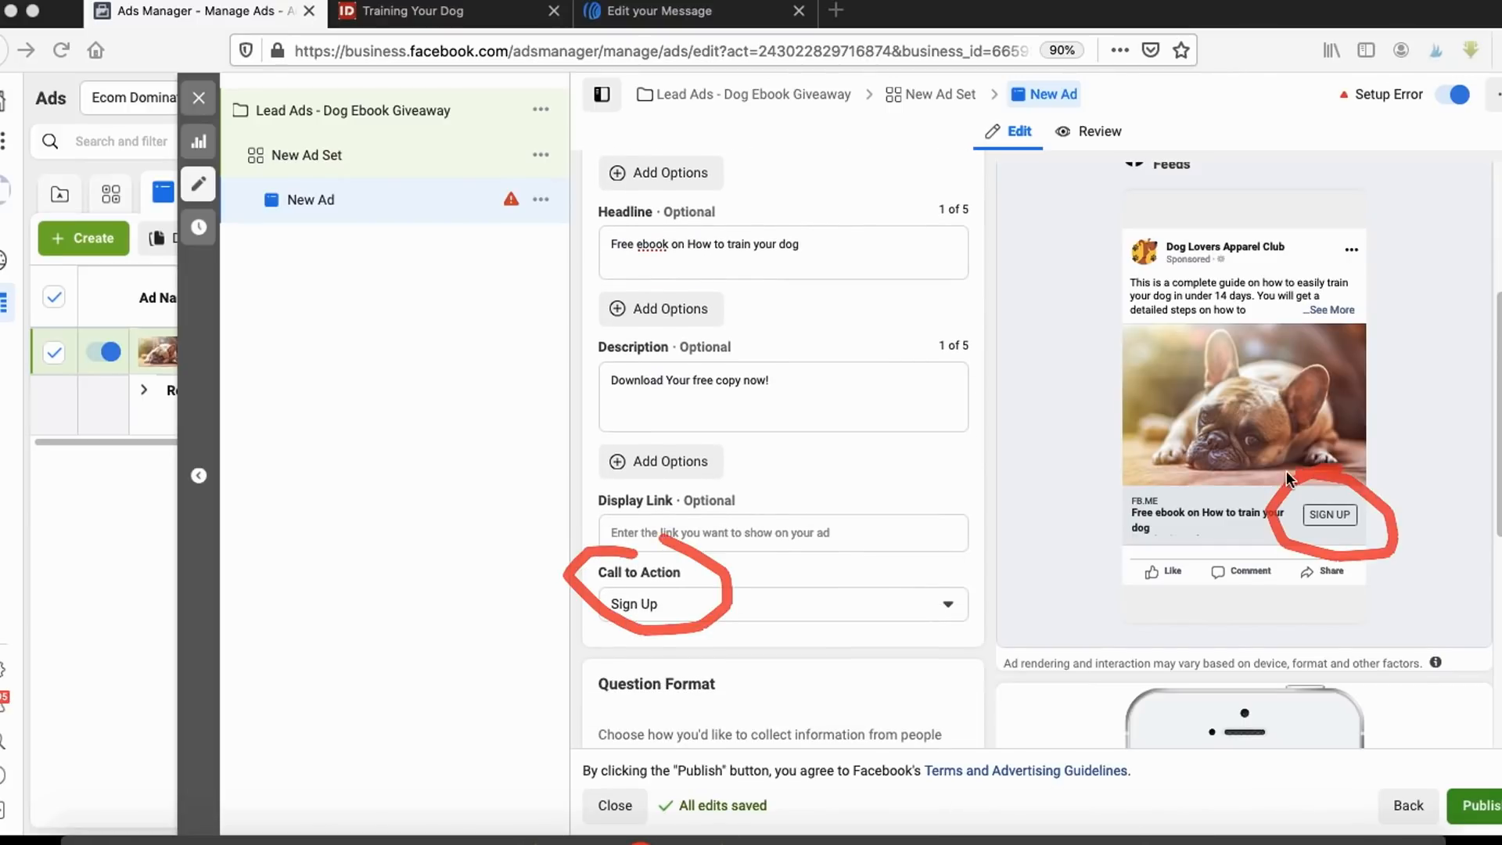
pyautogui.press('Escape')
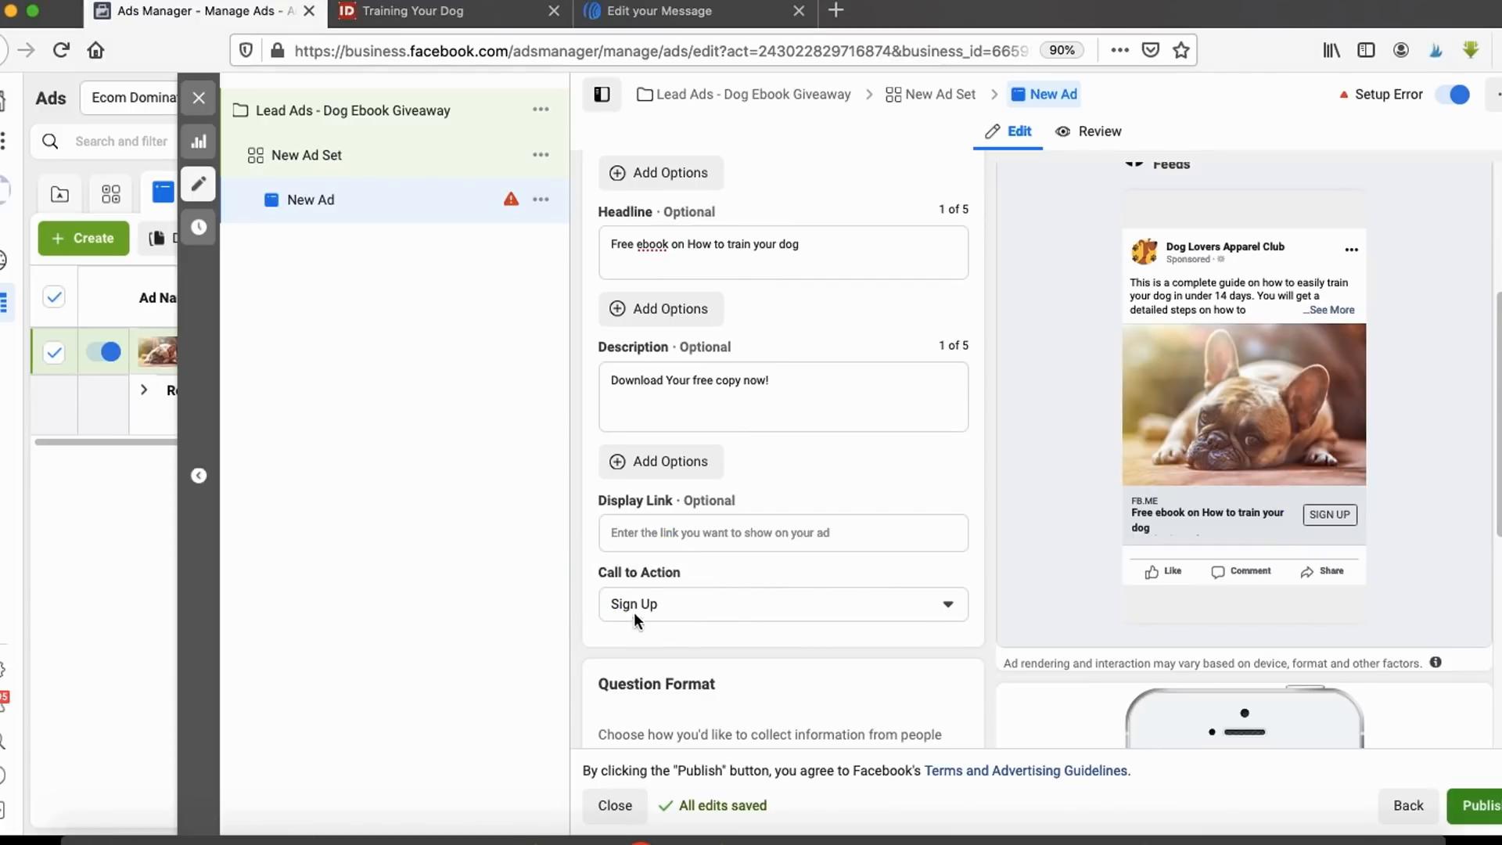
# Step: Try Get Offer as the ad's call to action, and settle on Download instead
pyautogui.click(635, 609)
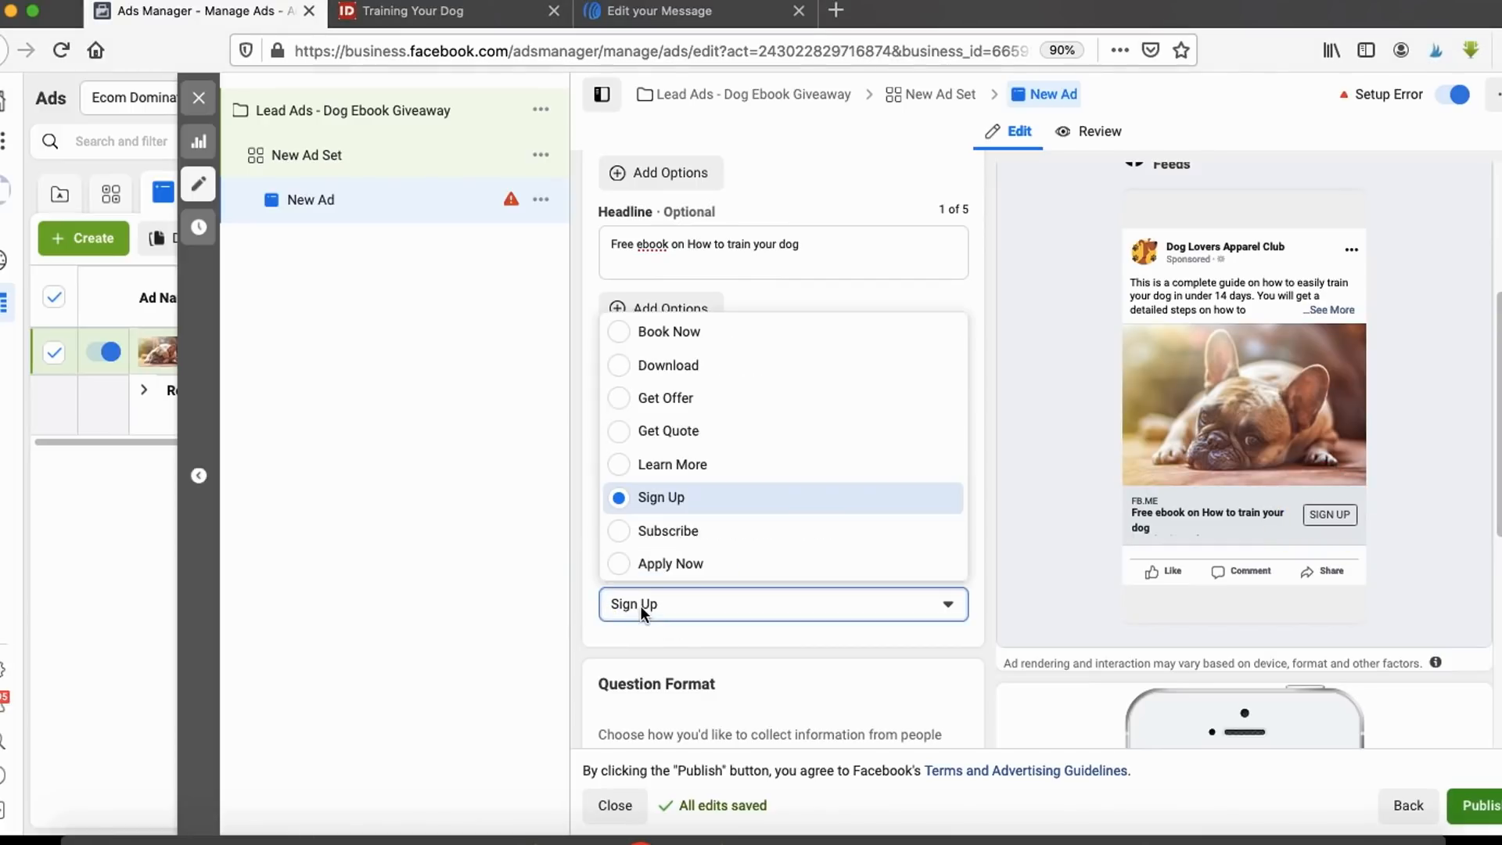
pyautogui.click(667, 400)
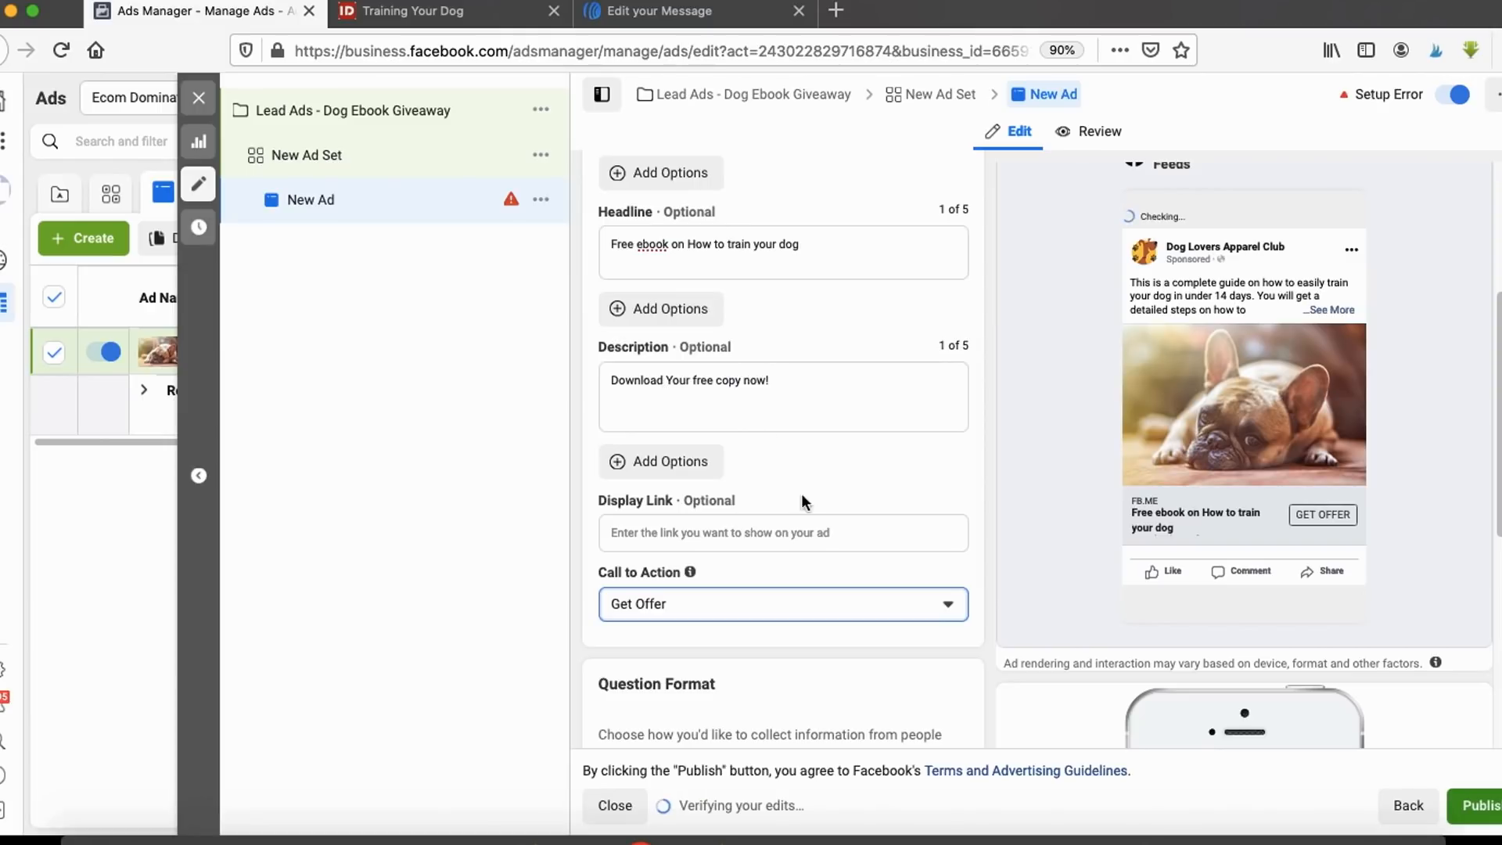
pyautogui.click(648, 604)
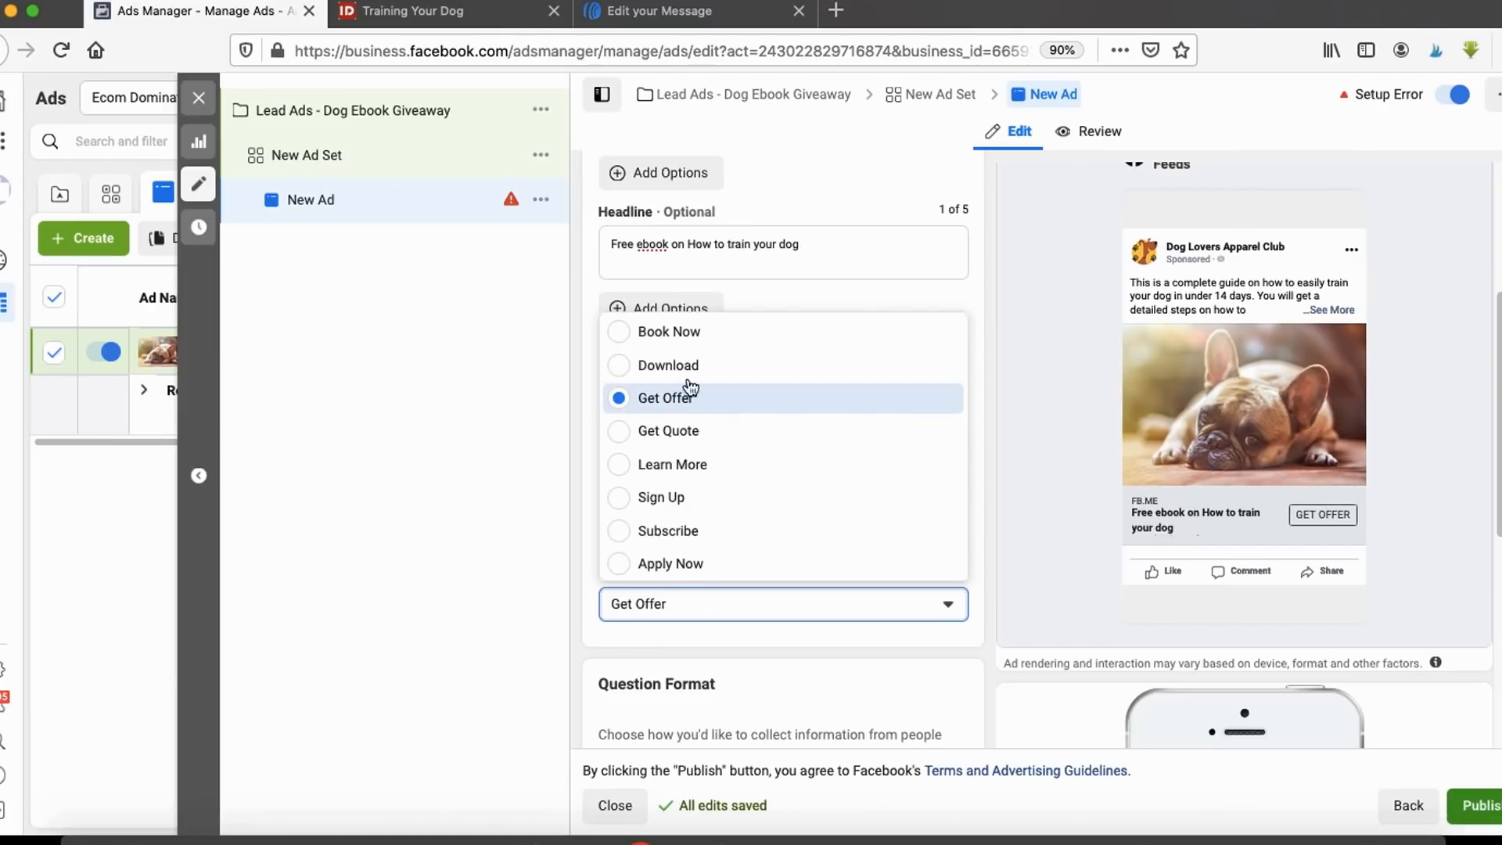
pyautogui.click(667, 368)
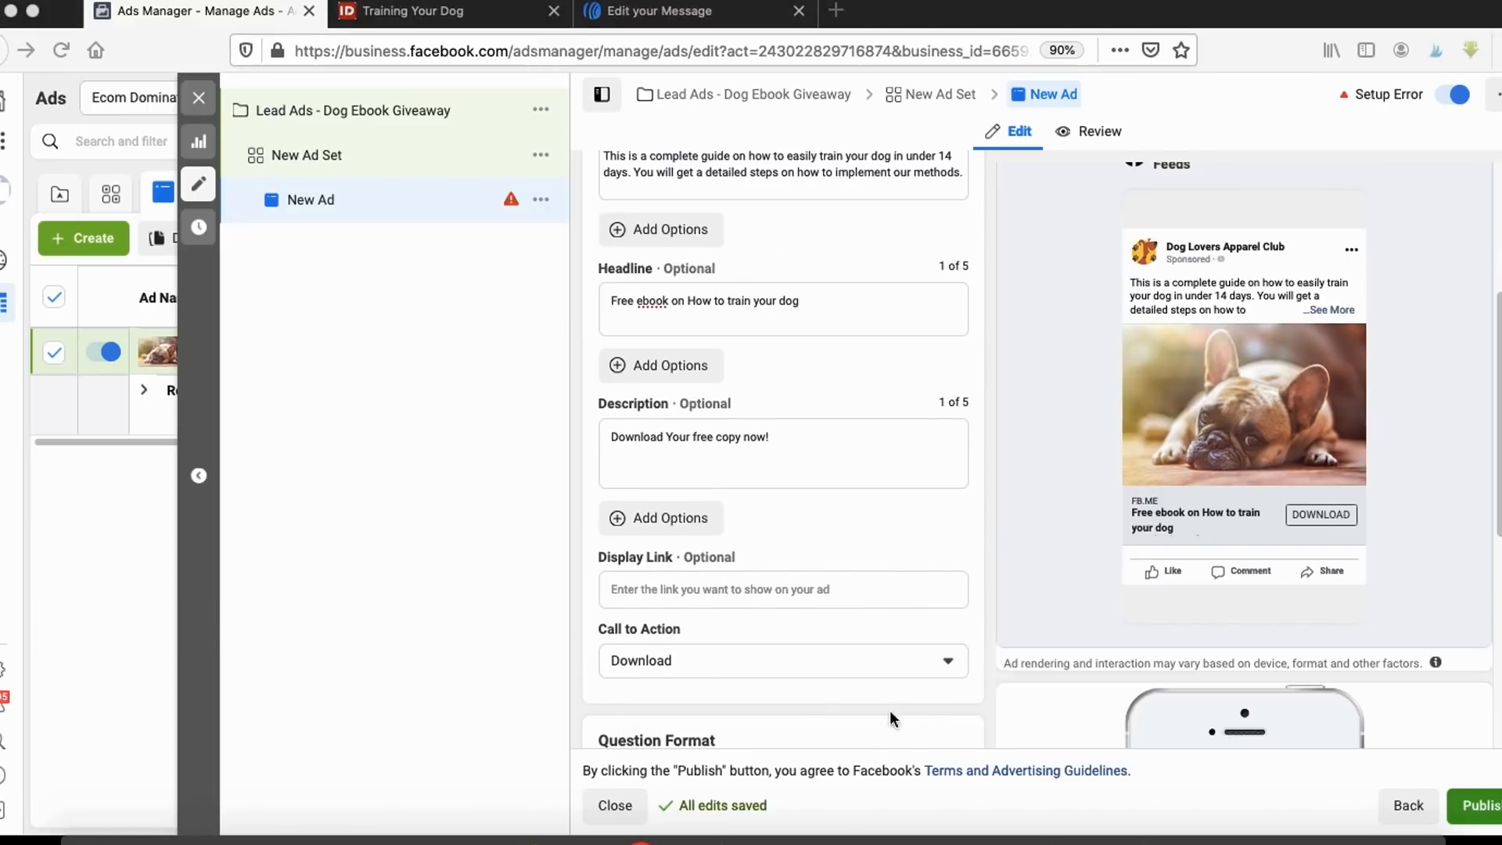
# Step: Start a new instant form for the ad, keeping More Volume as its form type after comparing it with Higher Intent
pyautogui.scroll(-2, 698, 632)
pyautogui.scroll(-6, 698, 631)
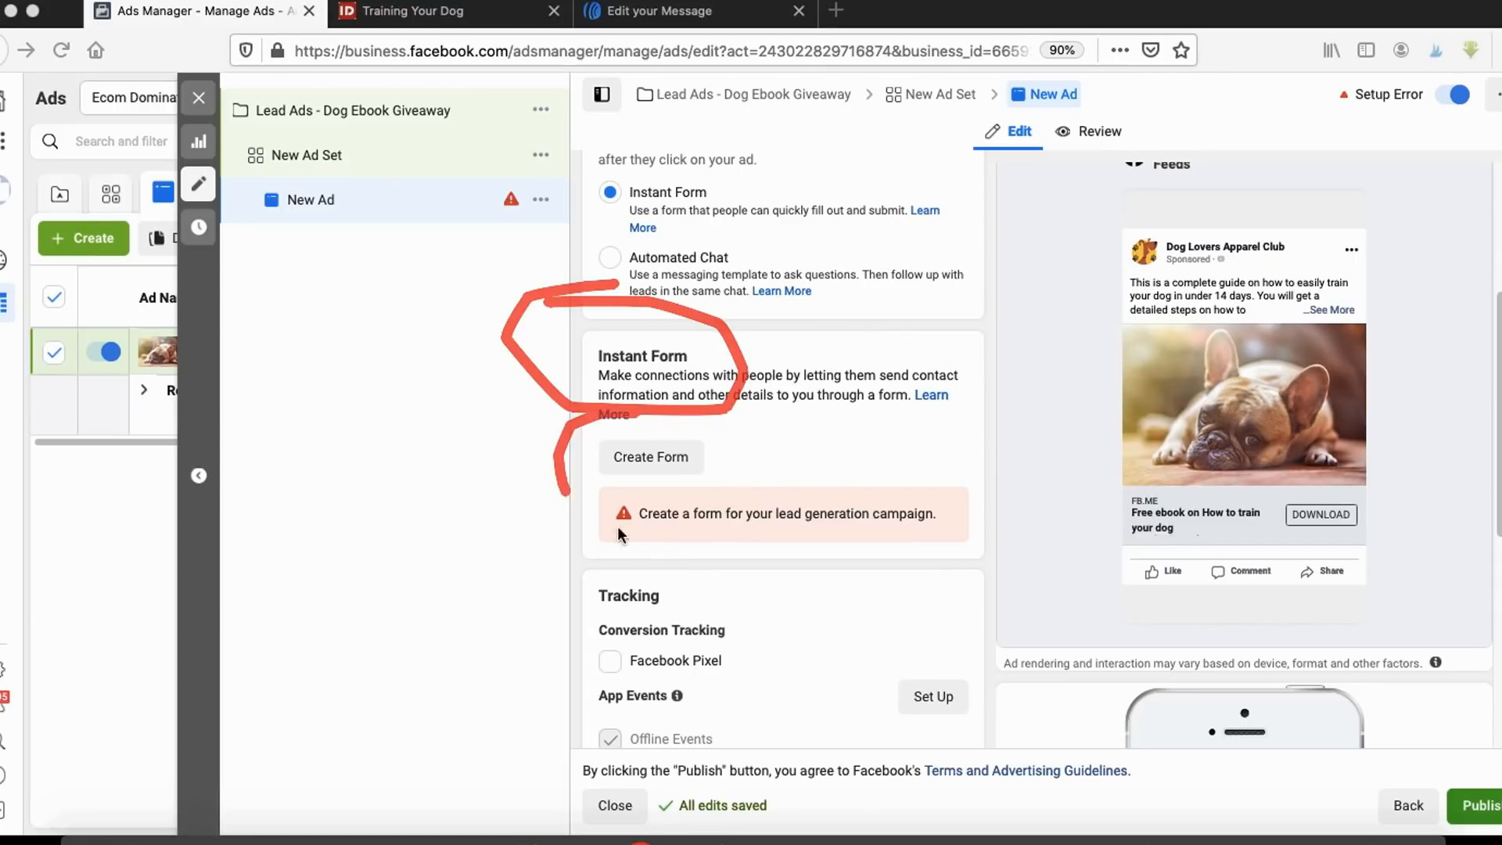
pyautogui.click(665, 457)
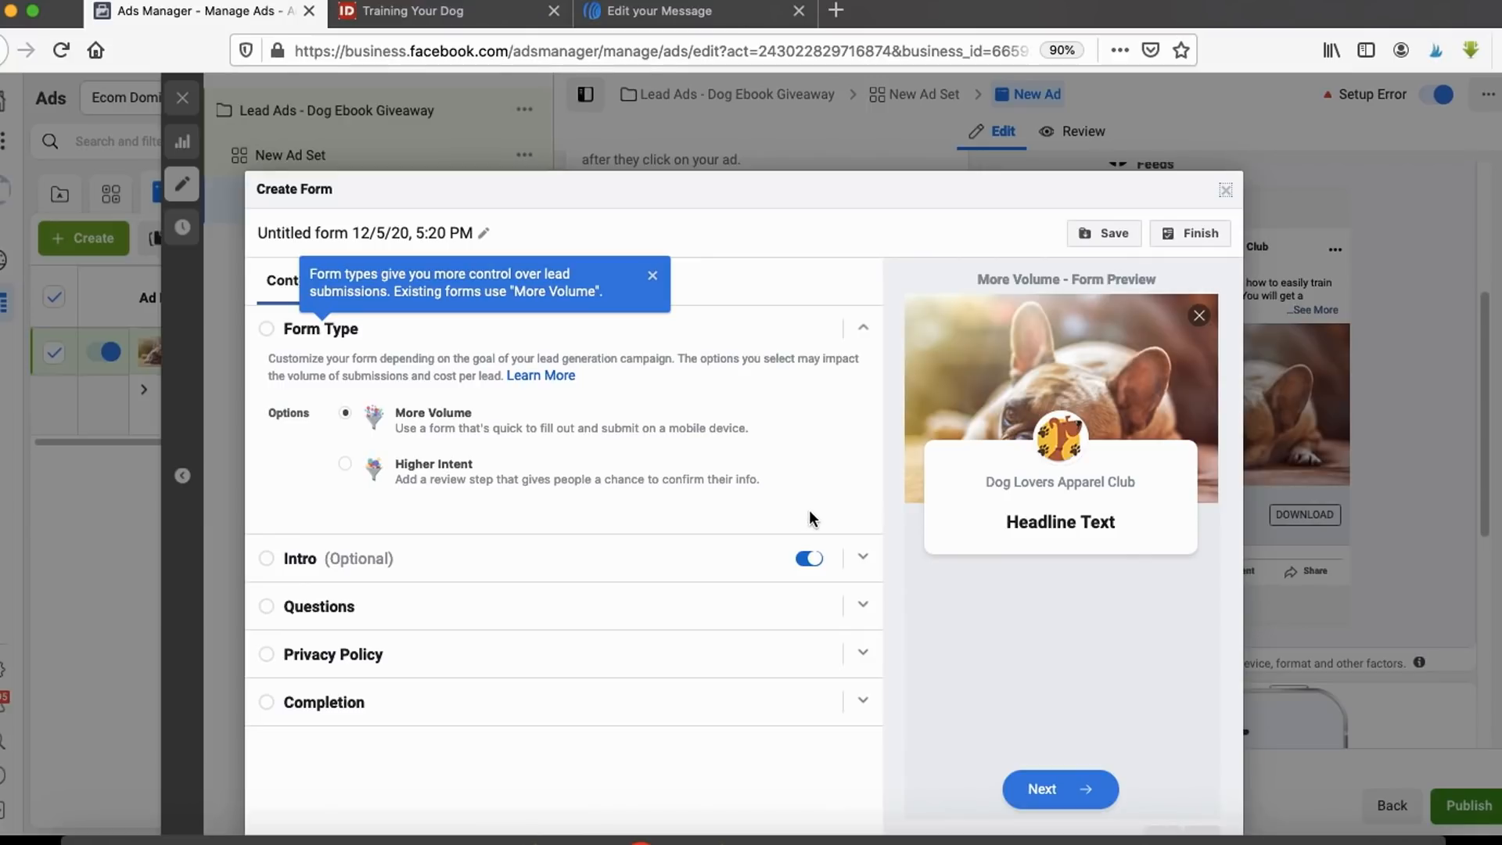
pyautogui.click(1052, 842)
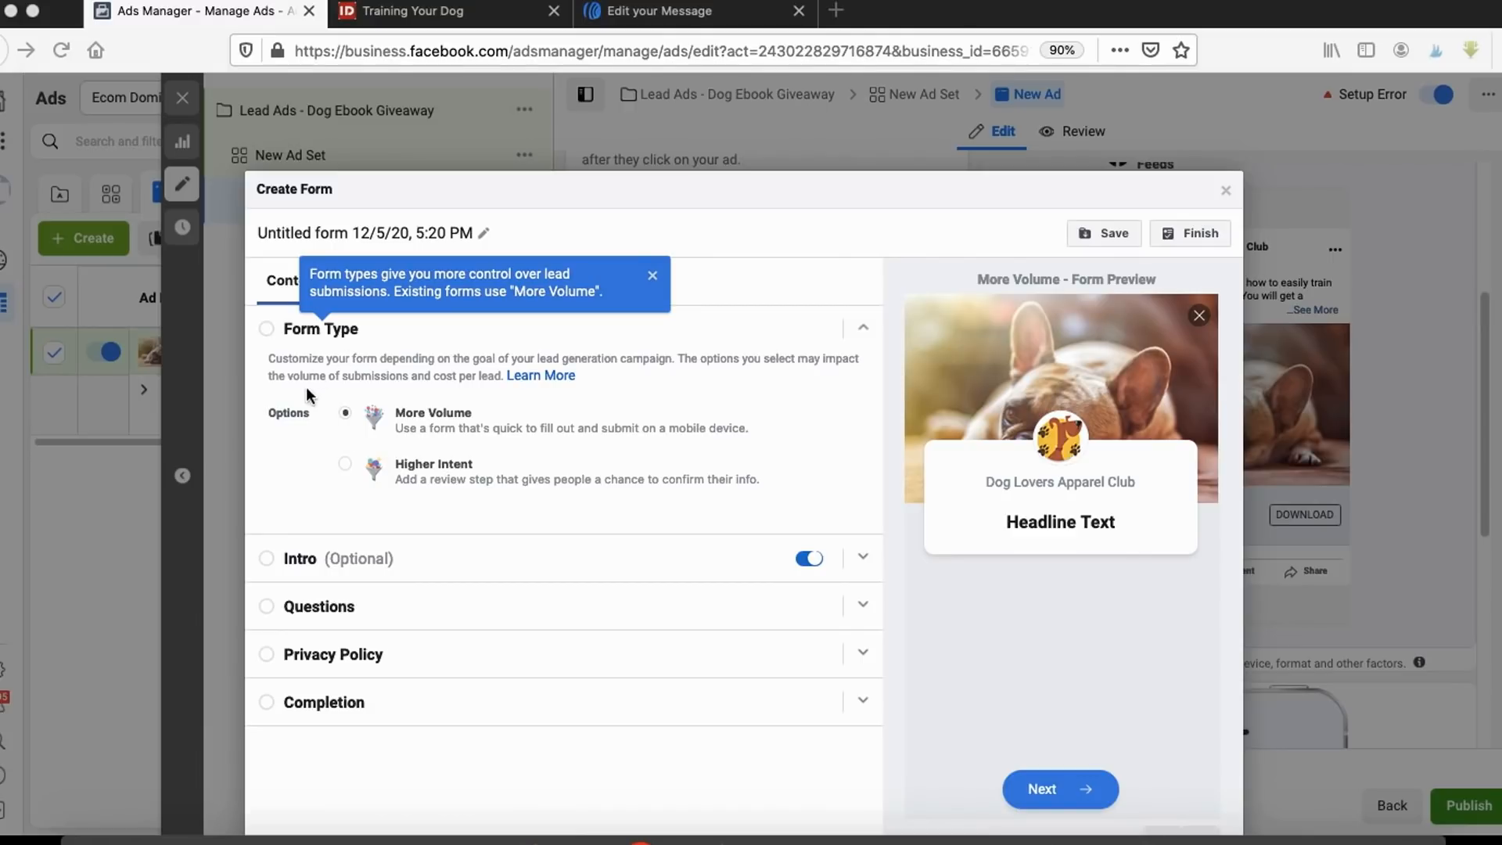
pyautogui.moveTo(410, 384)
pyautogui.mouseDown()
pyautogui.moveTo(335, 451)
pyautogui.moveTo(473, 408)
pyautogui.moveTo(506, 467)
pyautogui.moveTo(381, 443)
pyautogui.mouseUp()
pyautogui.moveTo(350, 429); pyautogui.dragTo(448, 434)
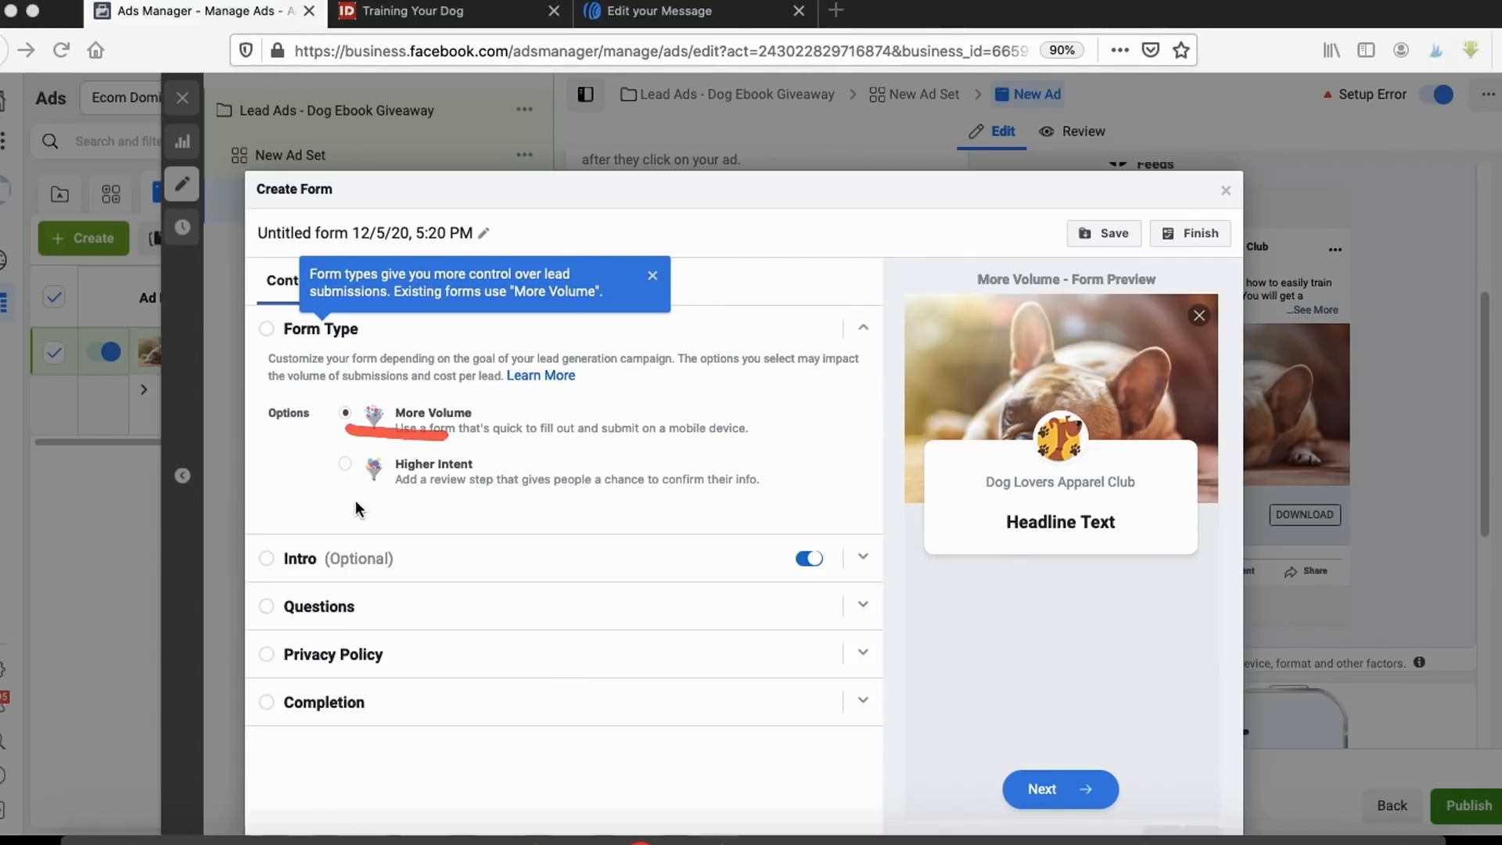
pyautogui.moveTo(401, 501); pyautogui.dragTo(465, 501)
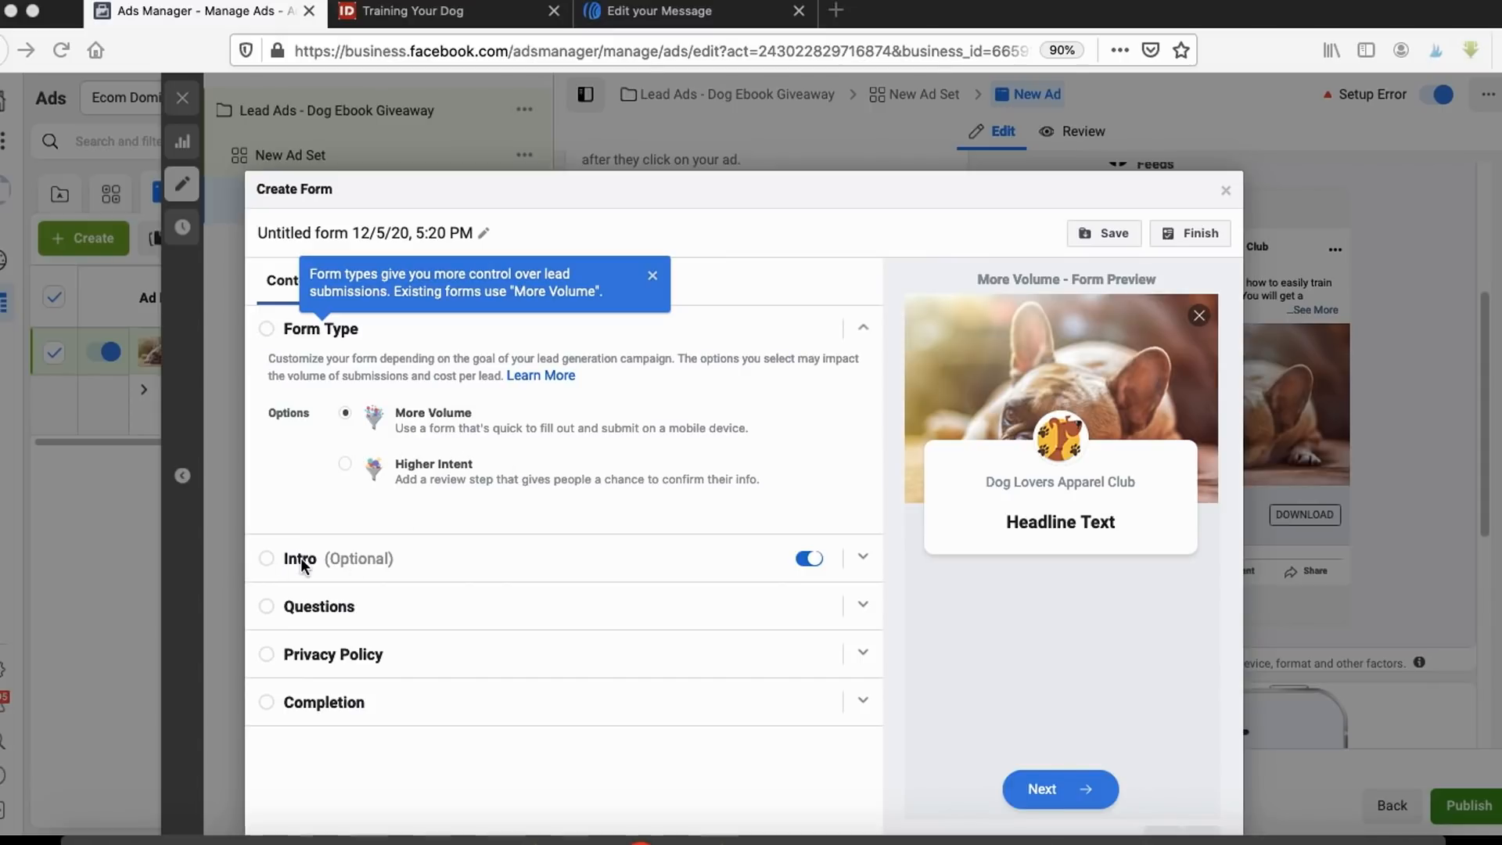
# Step: Set the form's intro headline to "What You Will Get: Dog Training Ebook You Will Learn:", using the image from the ad
pyautogui.click(277, 560)
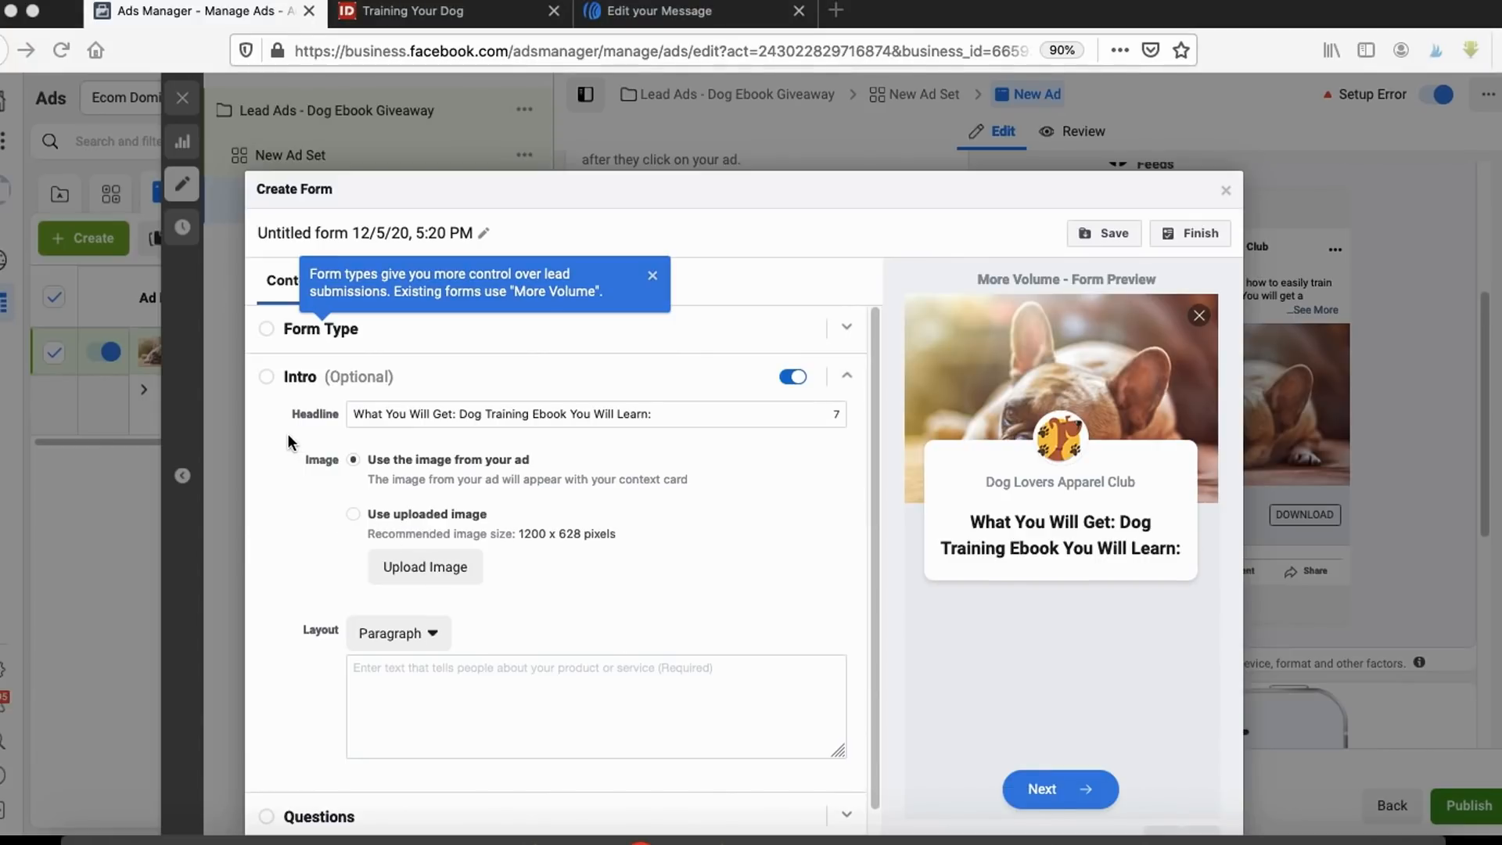
pyautogui.moveTo(355, 473); pyautogui.dragTo(358, 474)
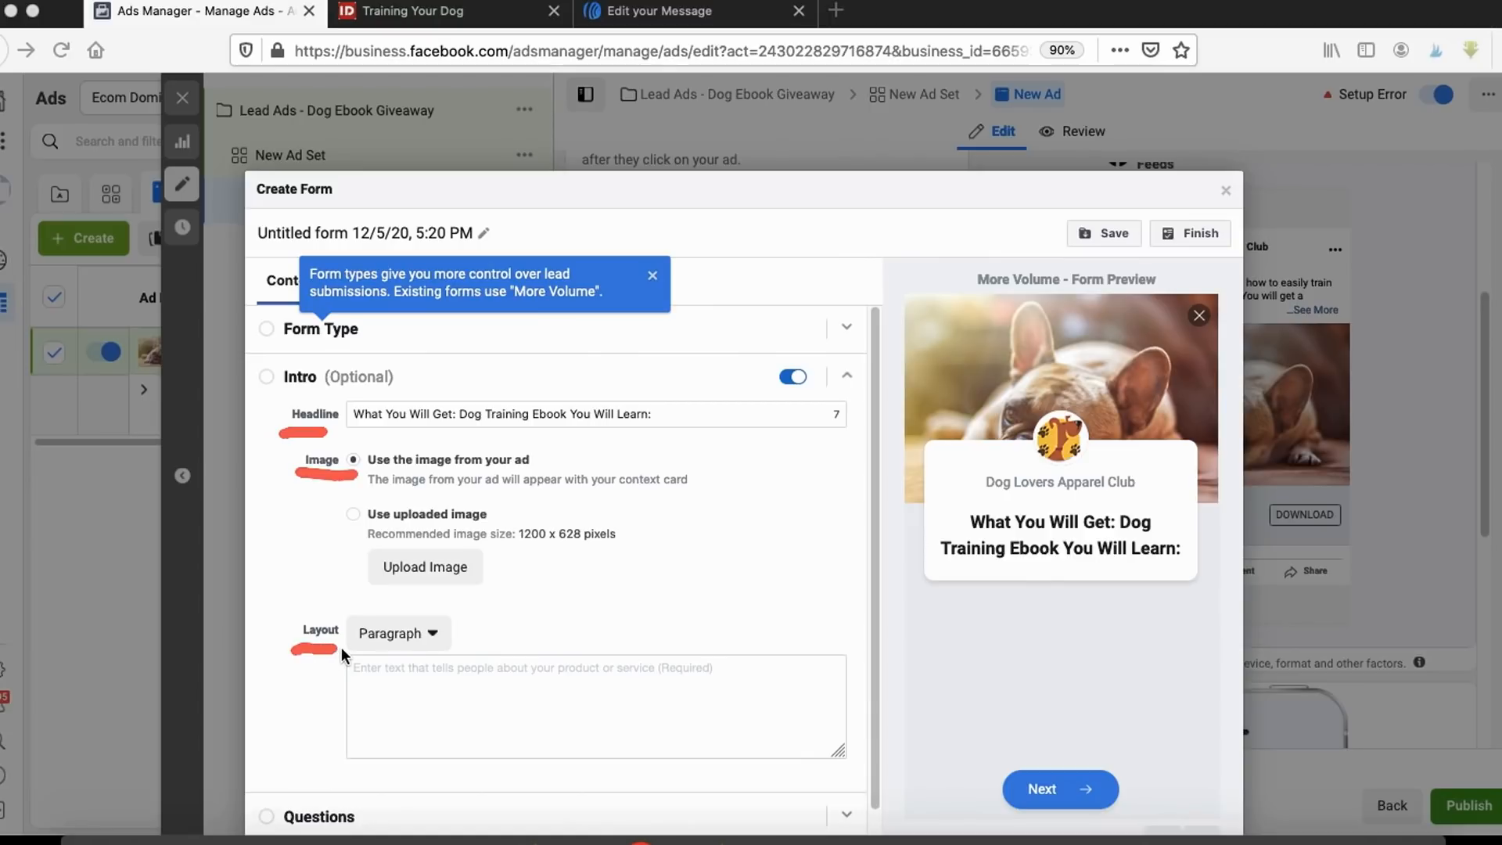
pyautogui.press('Escape')
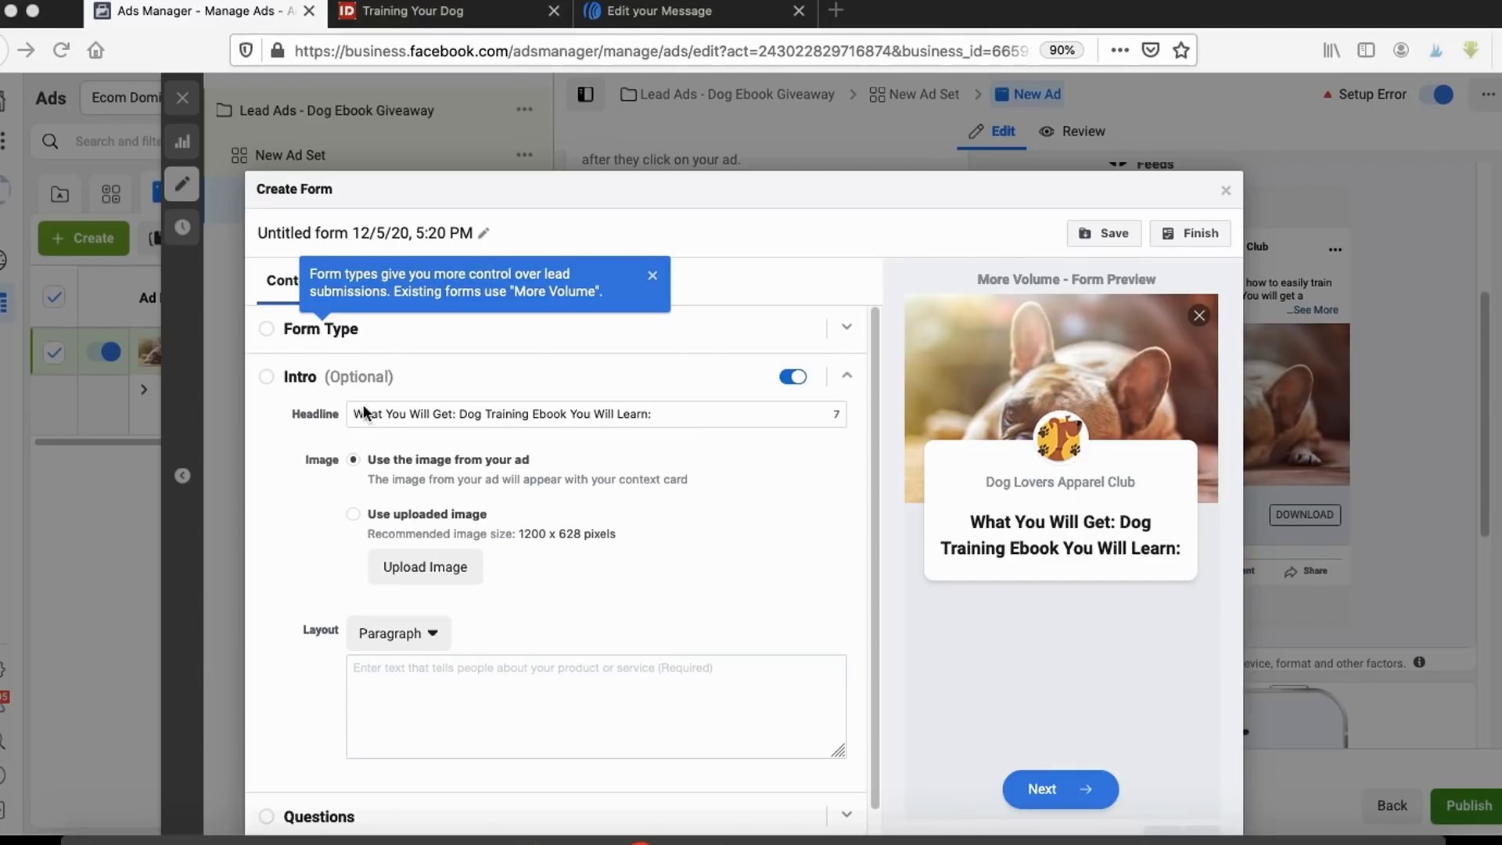
pyautogui.click(576, 414)
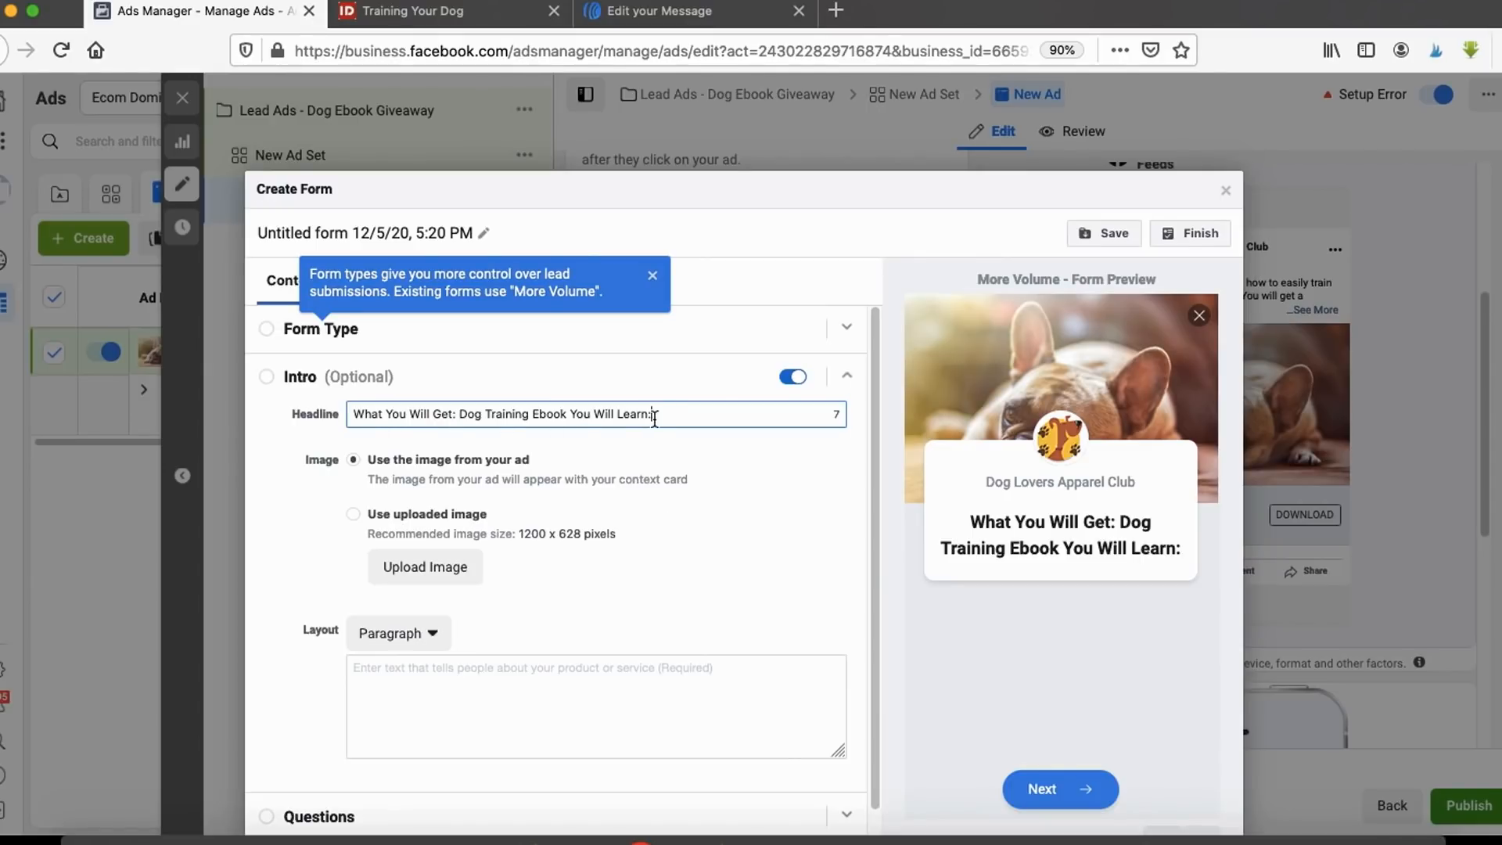
# Step: Set the intro layout to Bullets and enter three points on leash training, specific socializing exercises and games, and positive reinforcement for learning
pyautogui.scroll(-2, 470, 654)
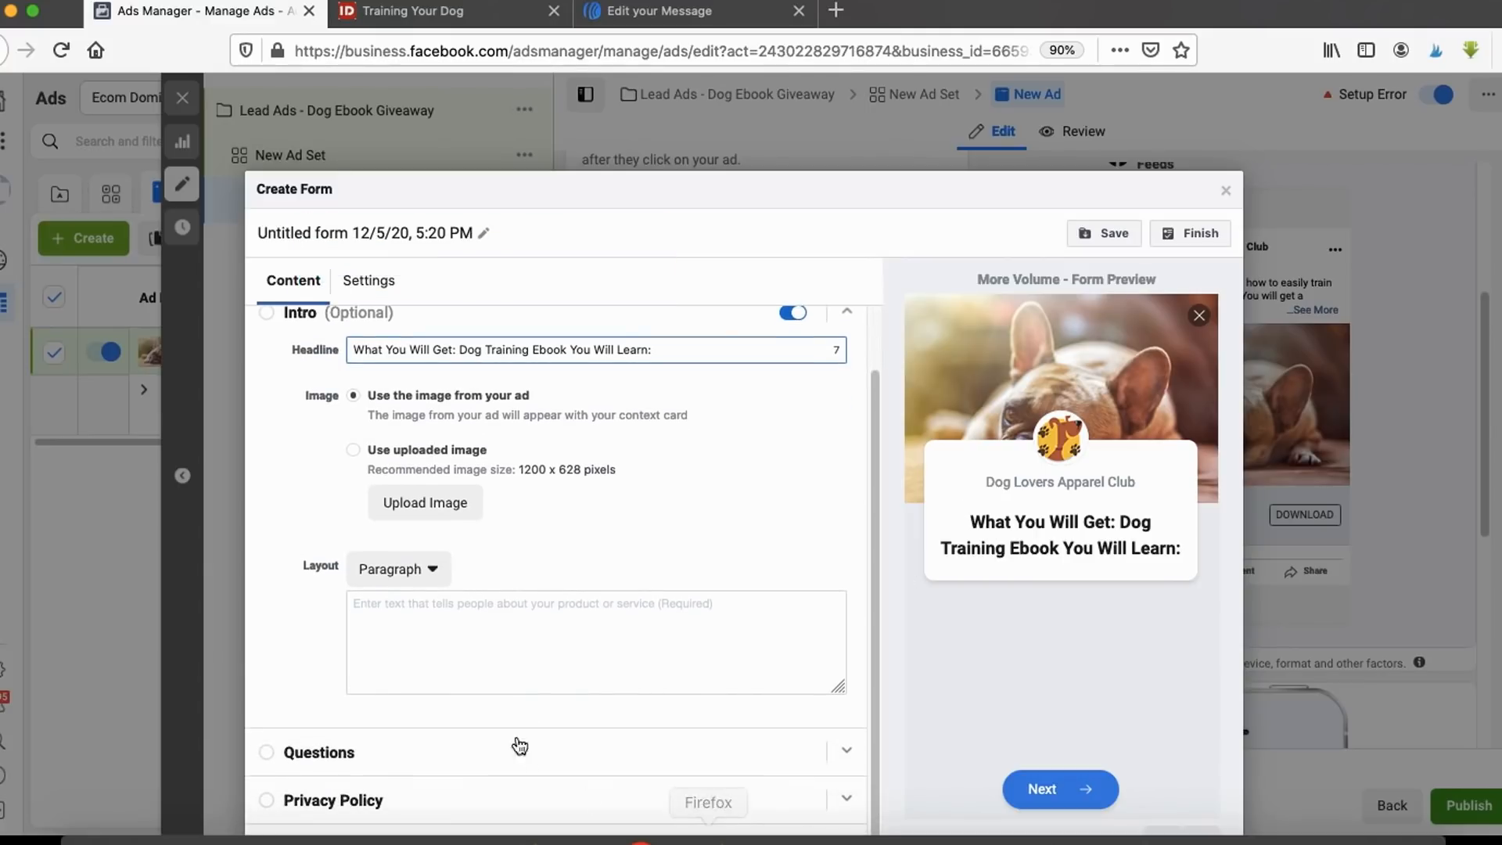
pyautogui.click(429, 569)
pyautogui.click(398, 601)
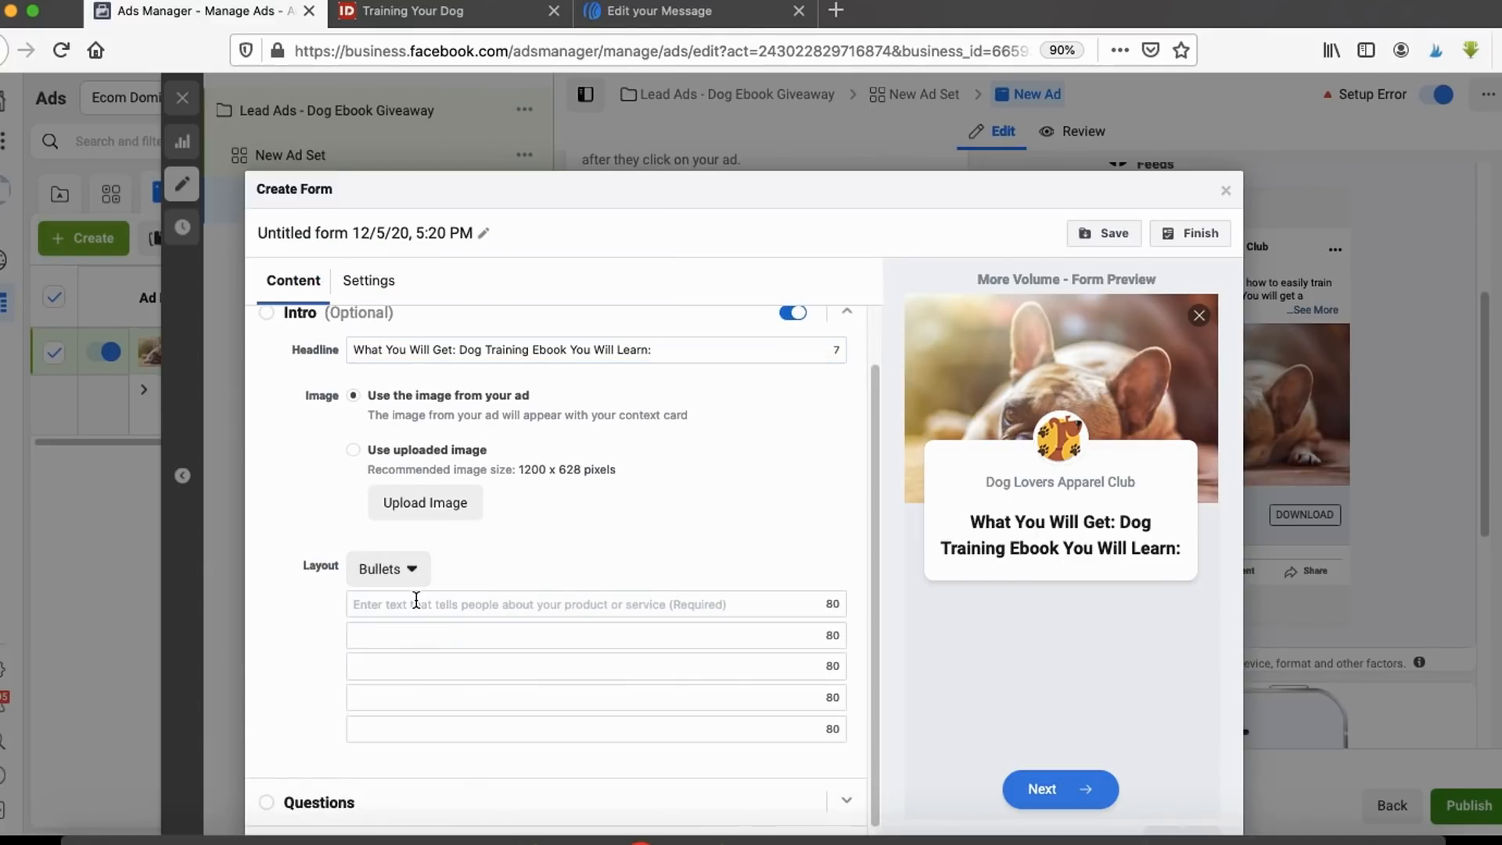
pyautogui.scroll(-1, 426, 618)
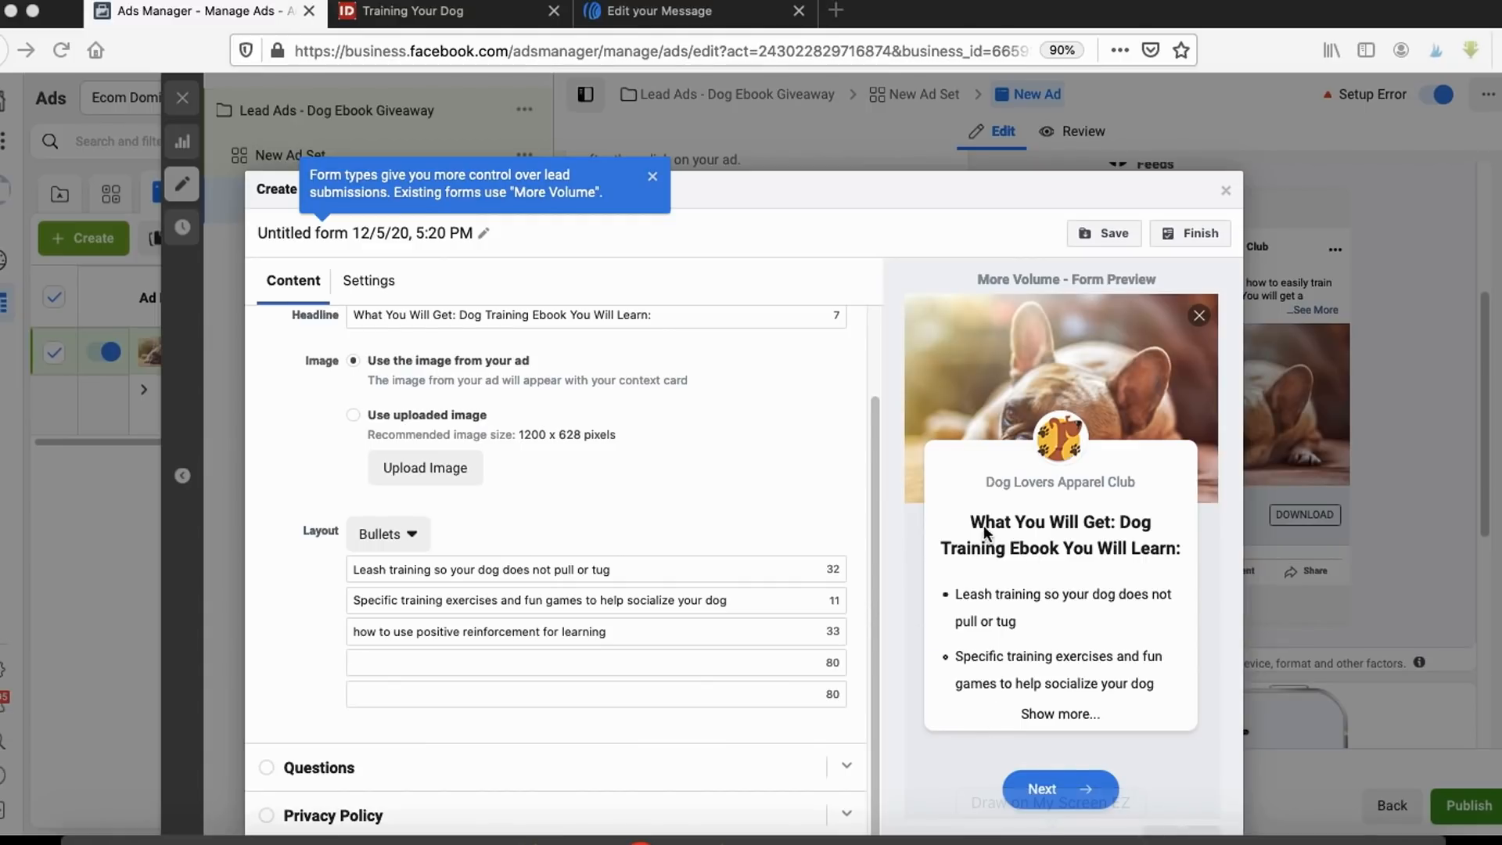
pyautogui.moveTo(911, 552)
pyautogui.mouseDown()
pyautogui.moveTo(1092, 569)
pyautogui.moveTo(1214, 526)
pyautogui.moveTo(990, 475)
pyautogui.mouseUp()
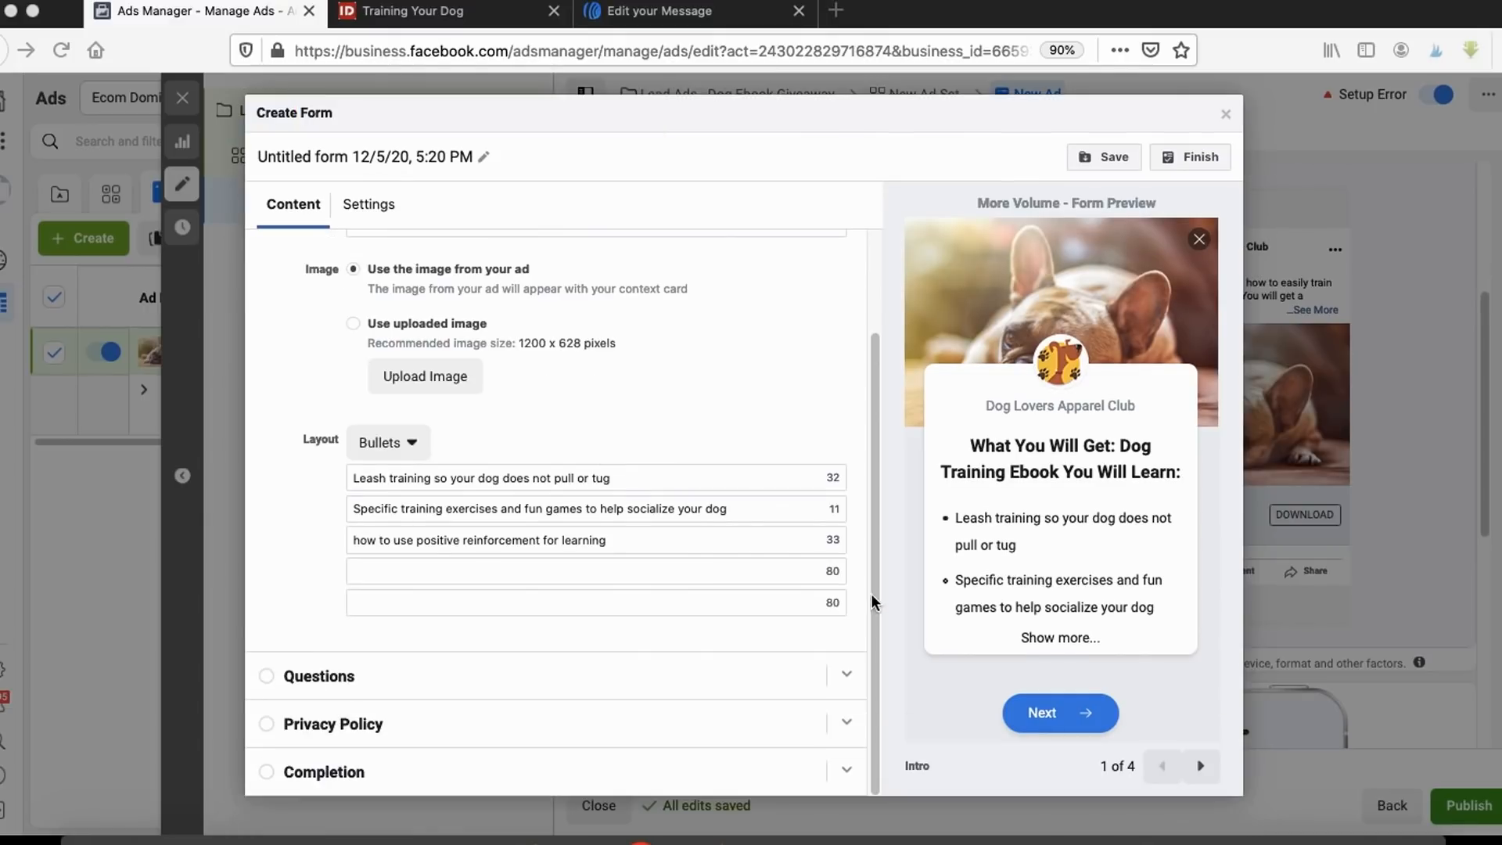
# Step: In the form's questions, replace the Full name field with First name and place it above Email
pyautogui.click(311, 673)
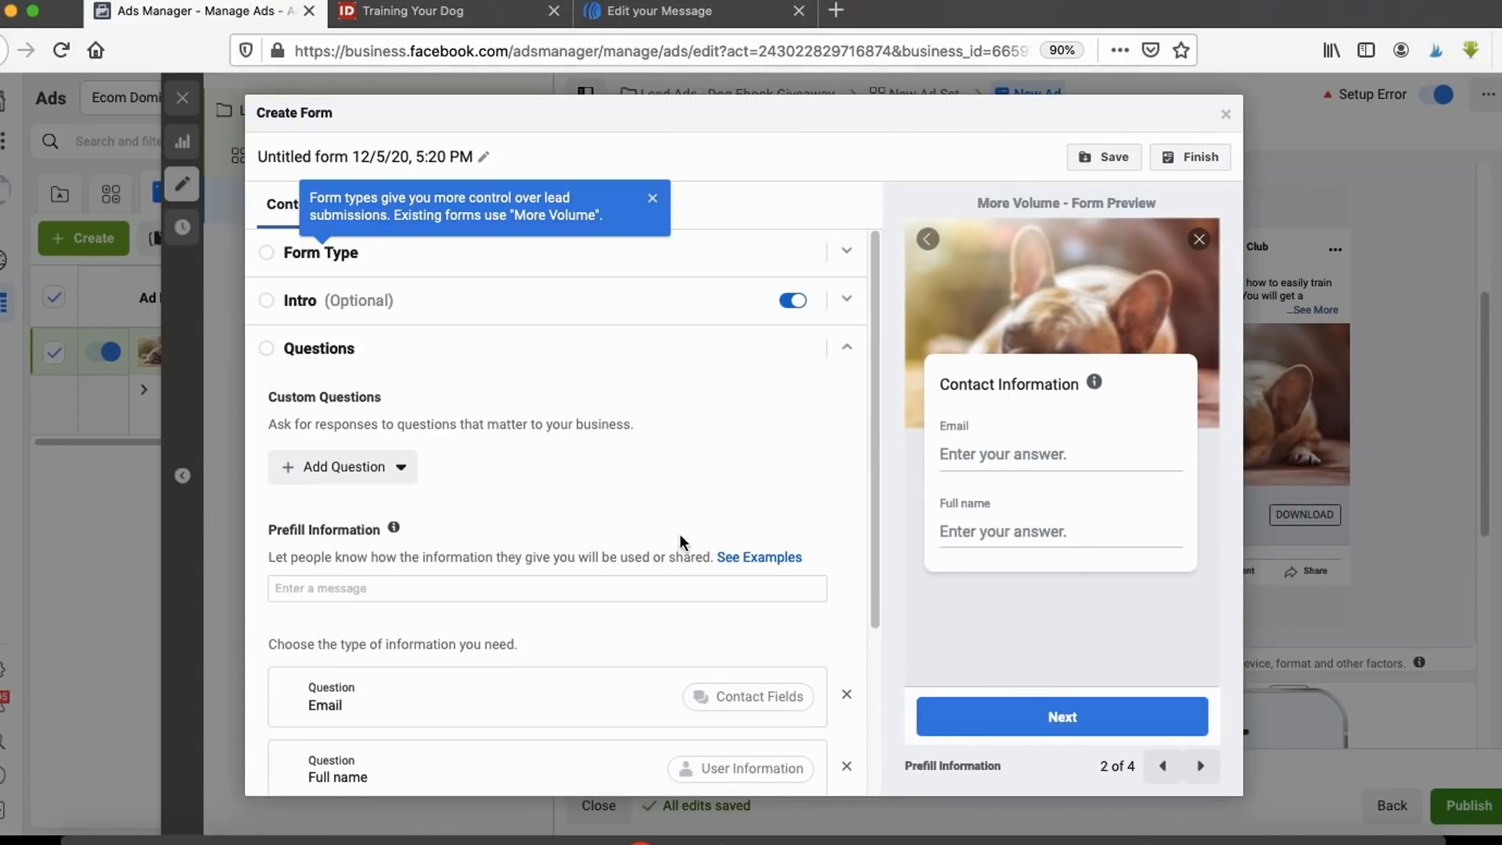
pyautogui.click(1051, 835)
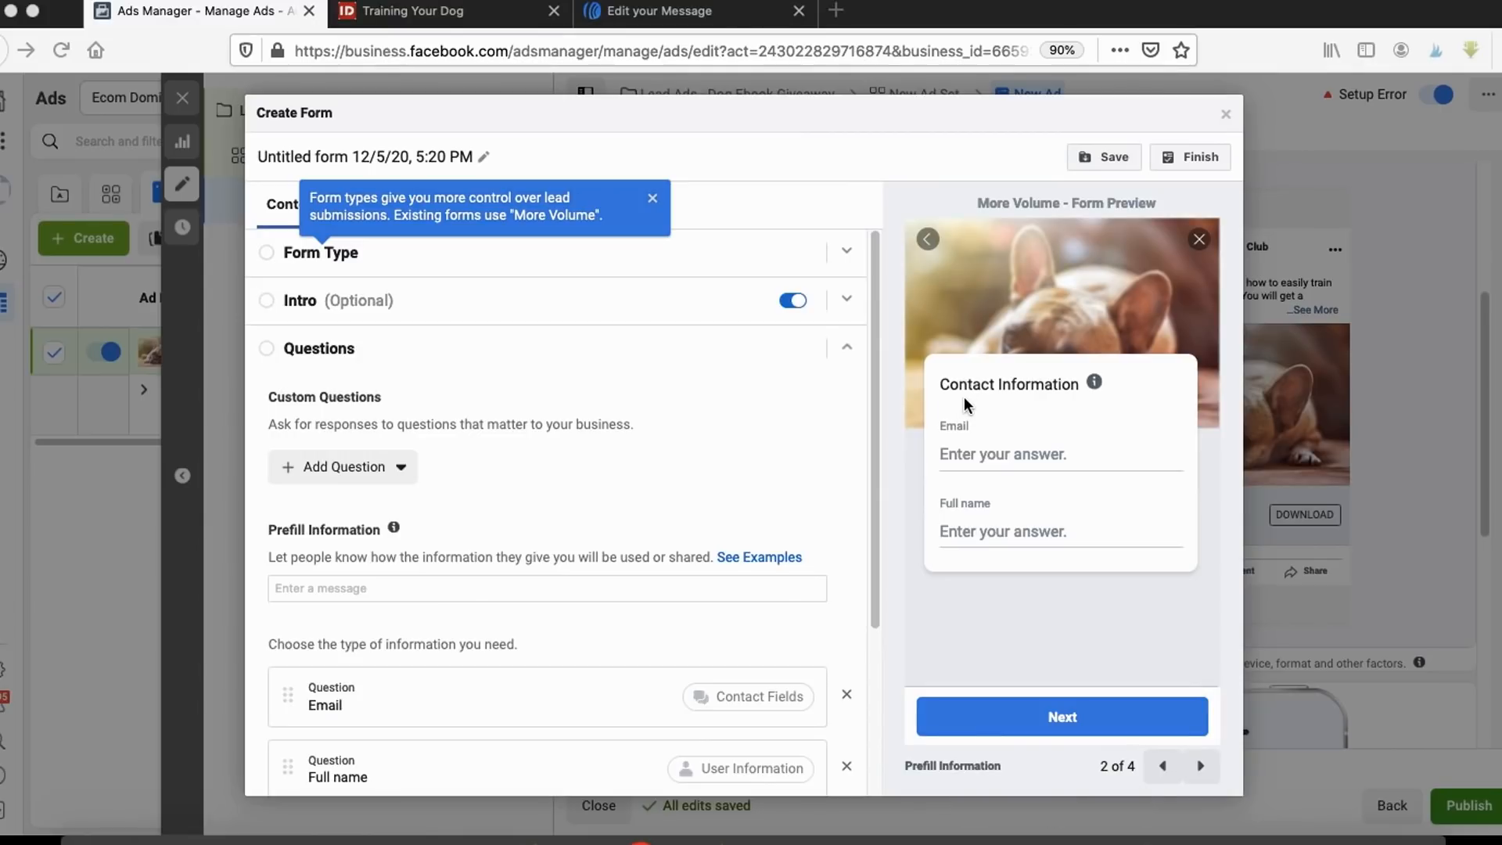
pyautogui.moveTo(962, 396)
pyautogui.mouseDown()
pyautogui.moveTo(902, 455)
pyautogui.moveTo(1061, 421)
pyautogui.moveTo(978, 403)
pyautogui.mouseUp()
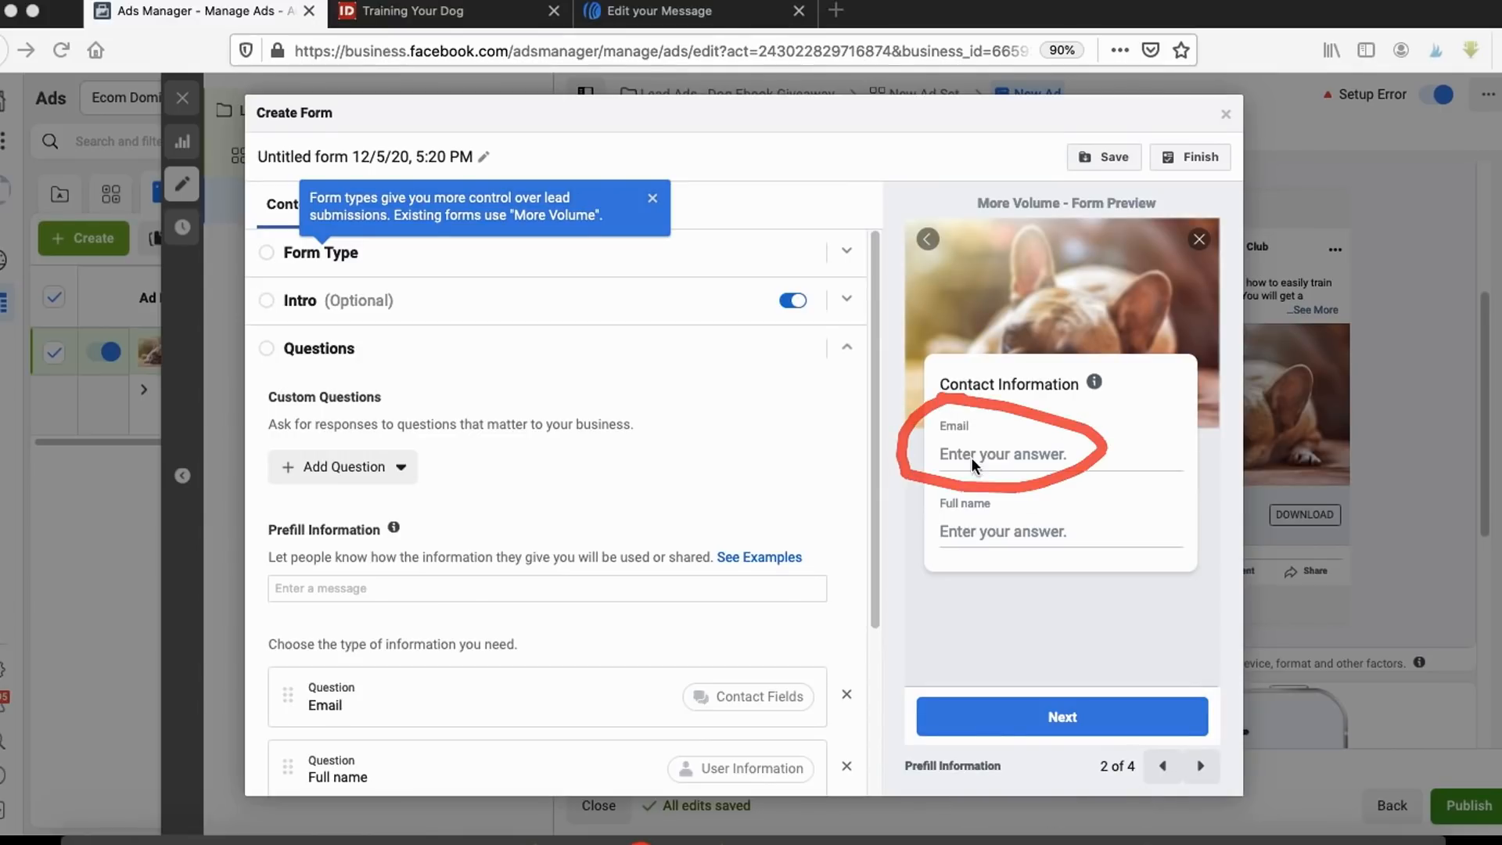
pyautogui.moveTo(895, 529); pyautogui.dragTo(974, 487)
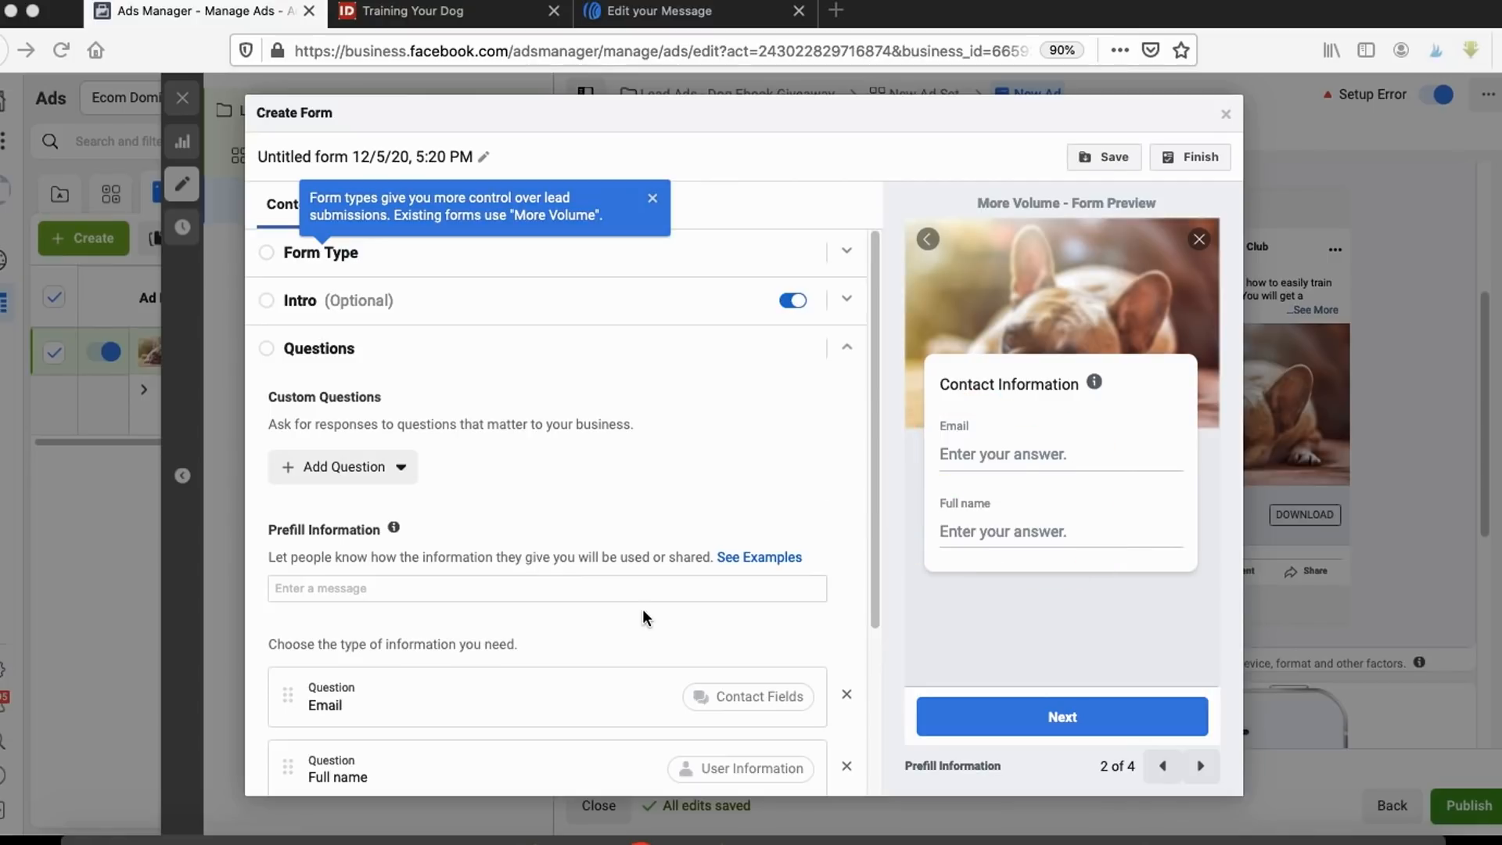
pyautogui.scroll(-3, 508, 591)
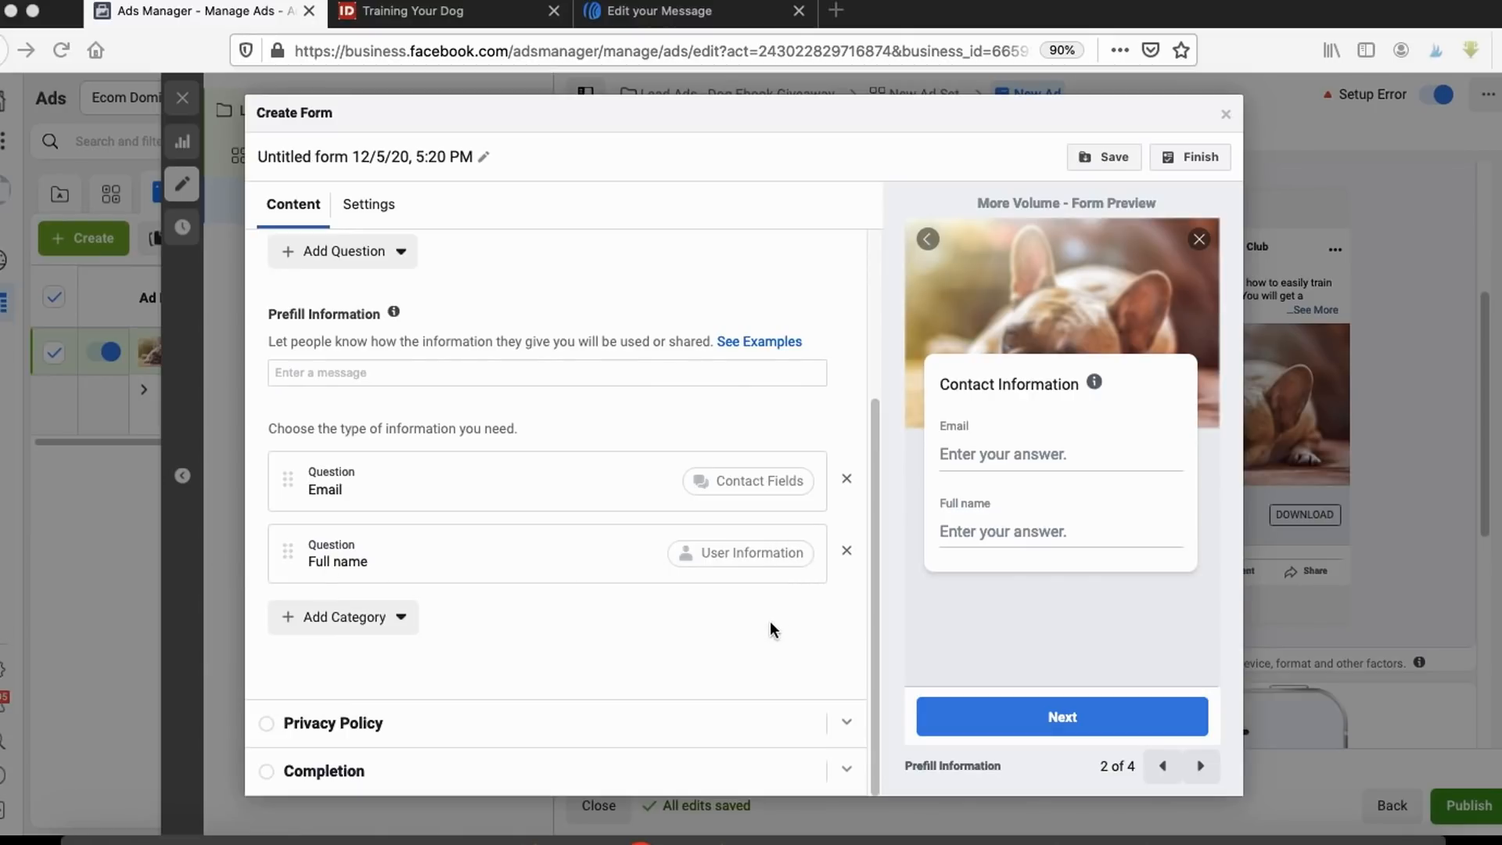
pyautogui.click(846, 552)
pyautogui.click(342, 623)
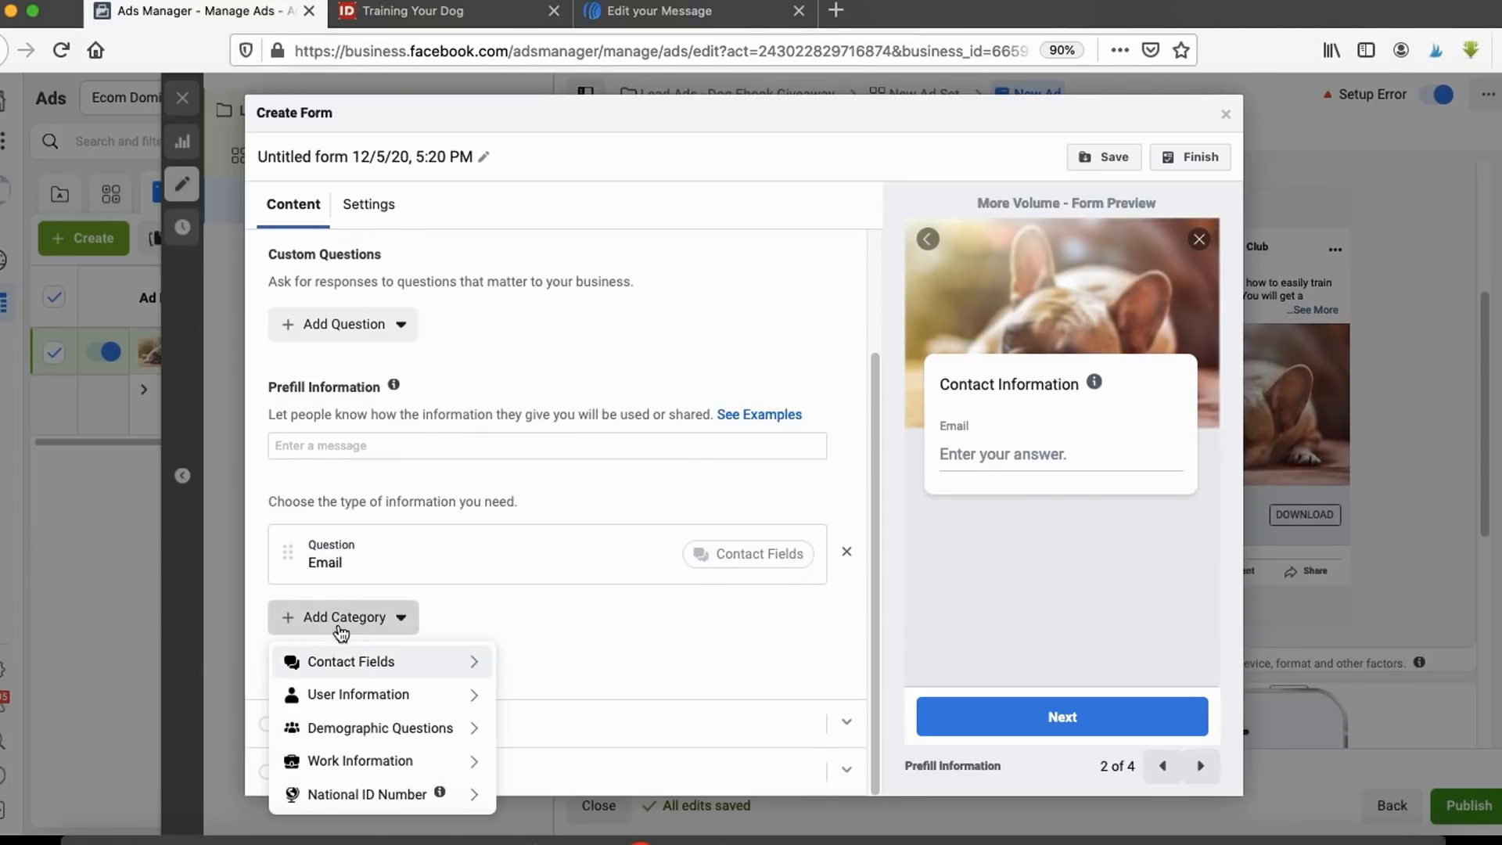
pyautogui.moveTo(342, 687)
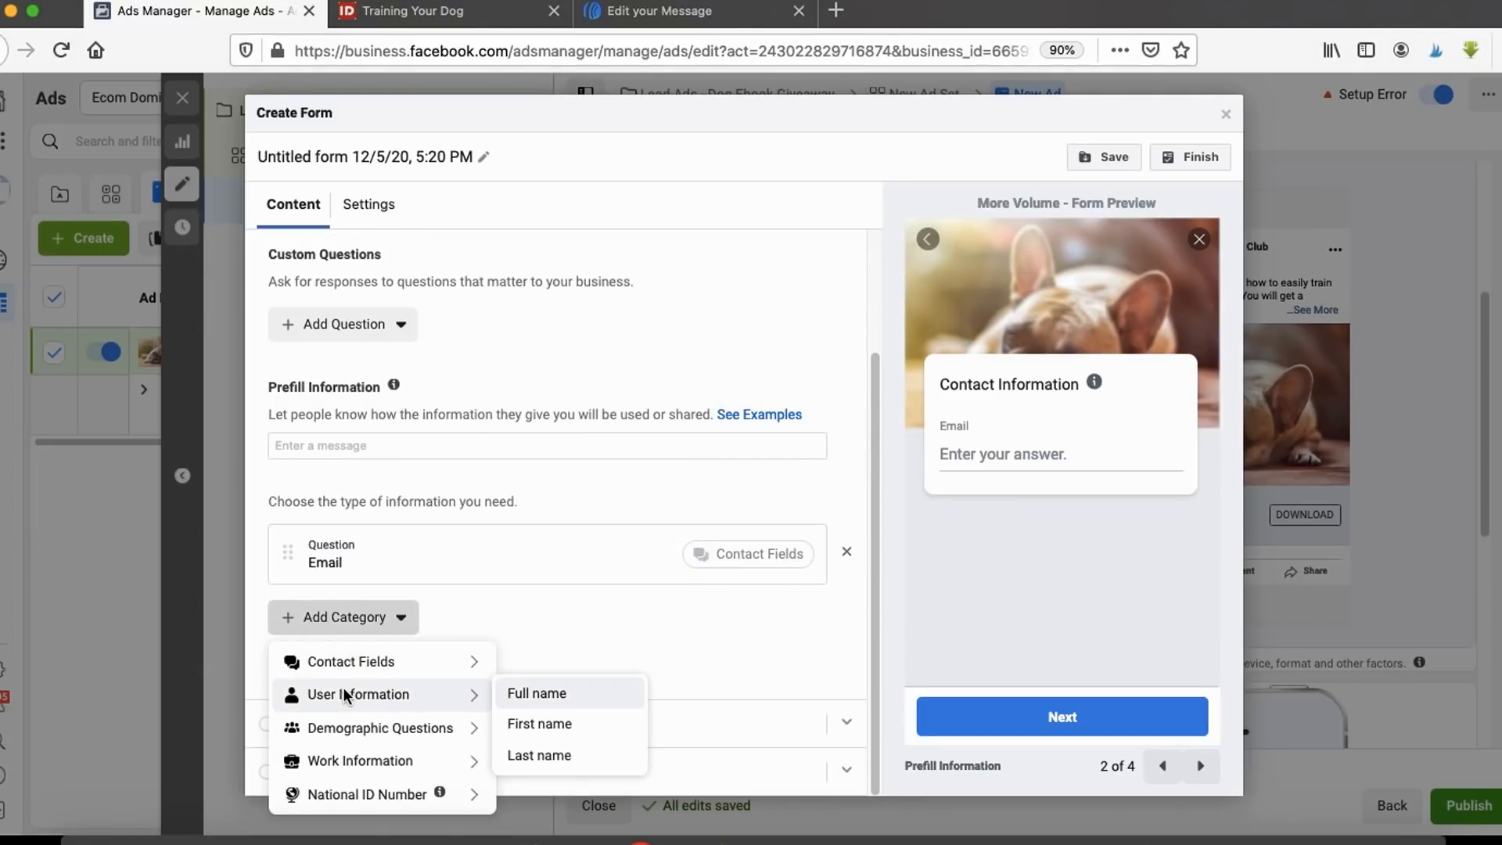
pyautogui.click(554, 728)
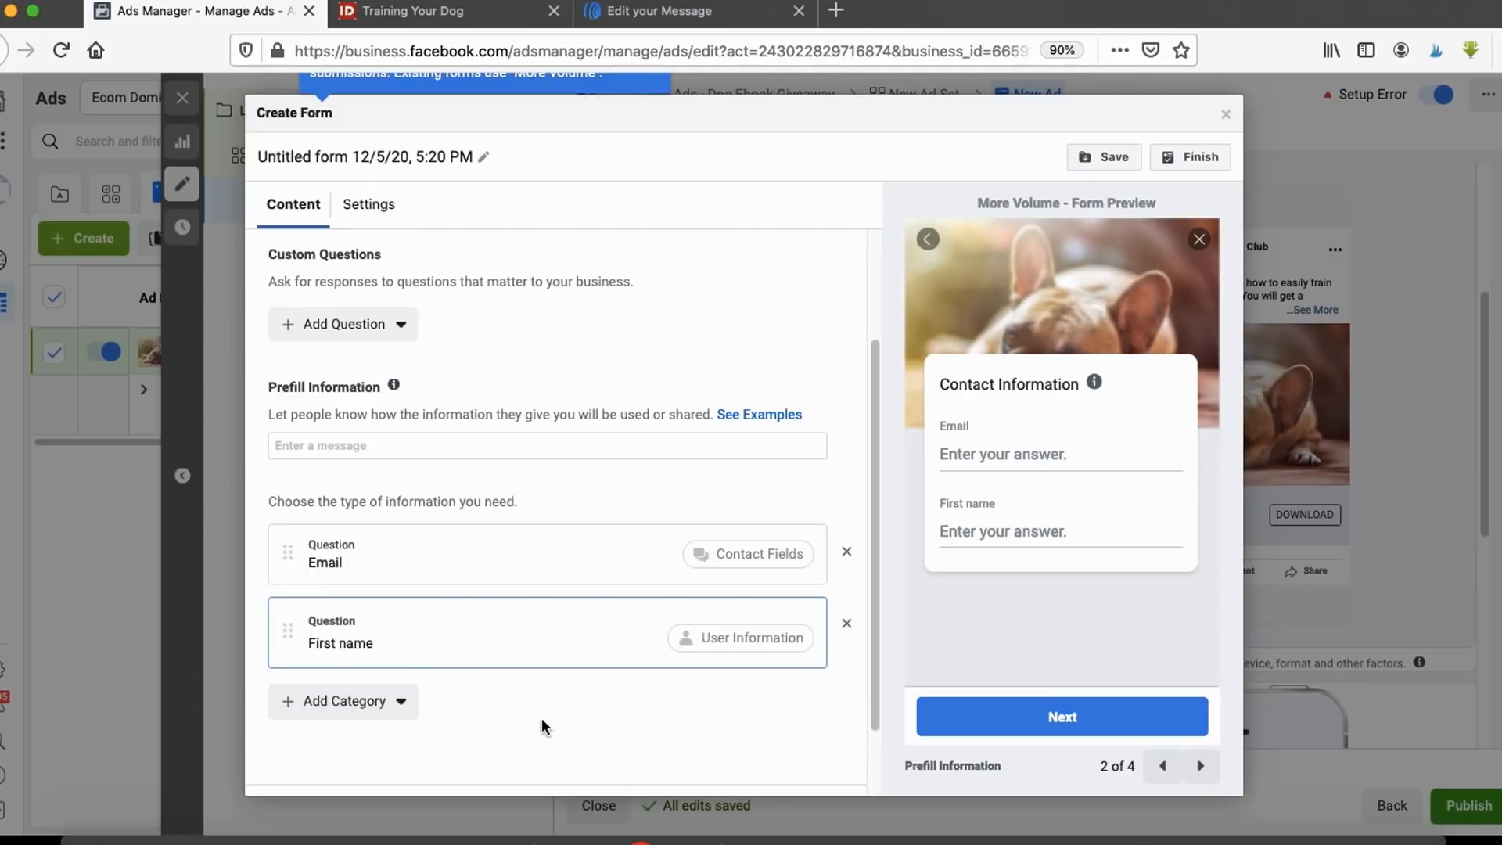
pyautogui.scroll(-1, 462, 650)
pyautogui.moveTo(288, 579); pyautogui.dragTo(291, 483)
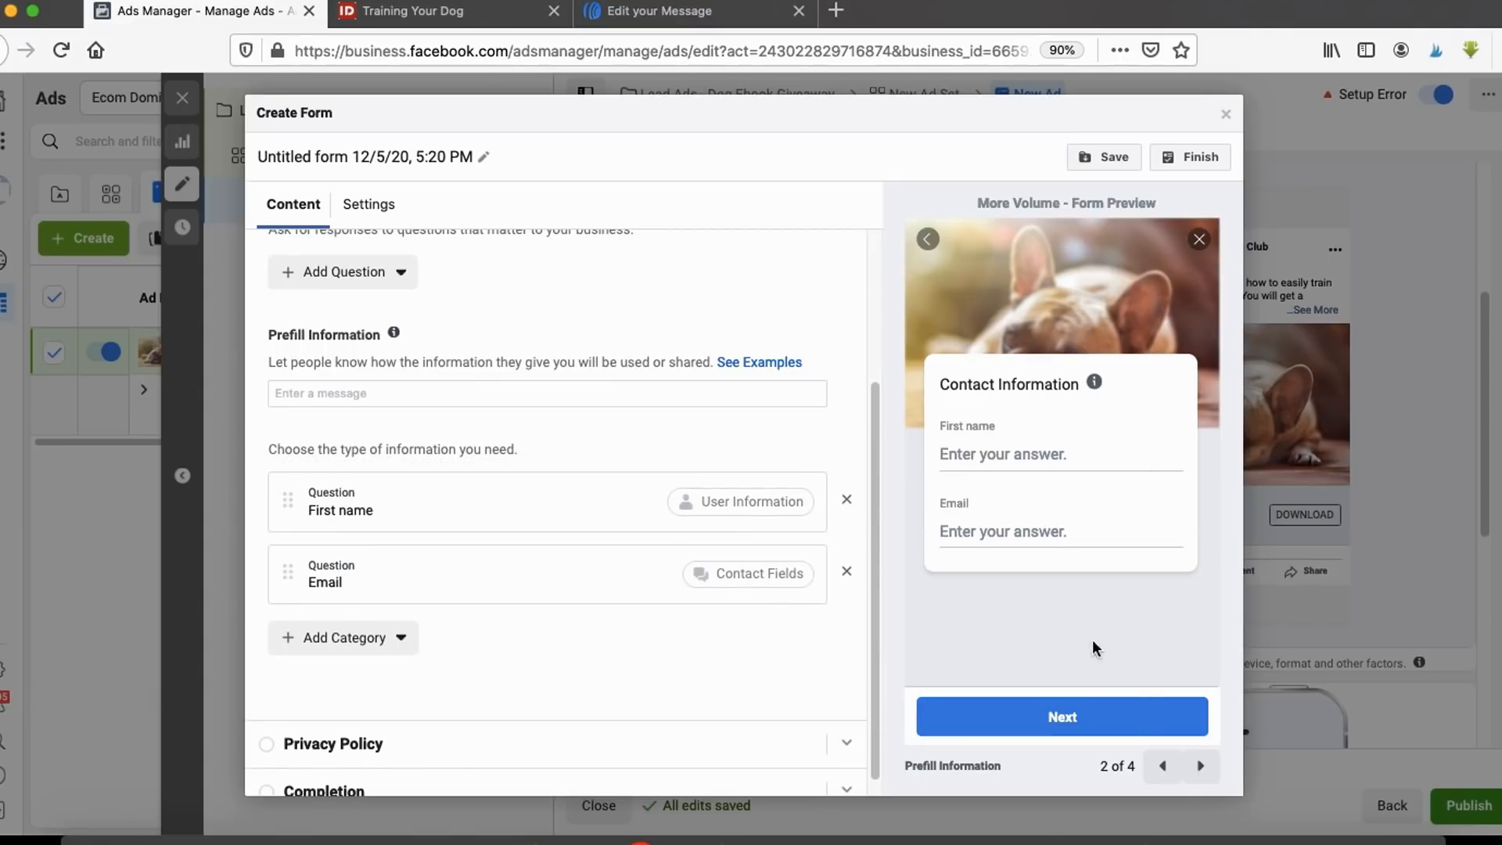
# Step: Review the contact, demographic and work information categories available for the form's questions without adding any
pyautogui.scroll(-1, 564, 612)
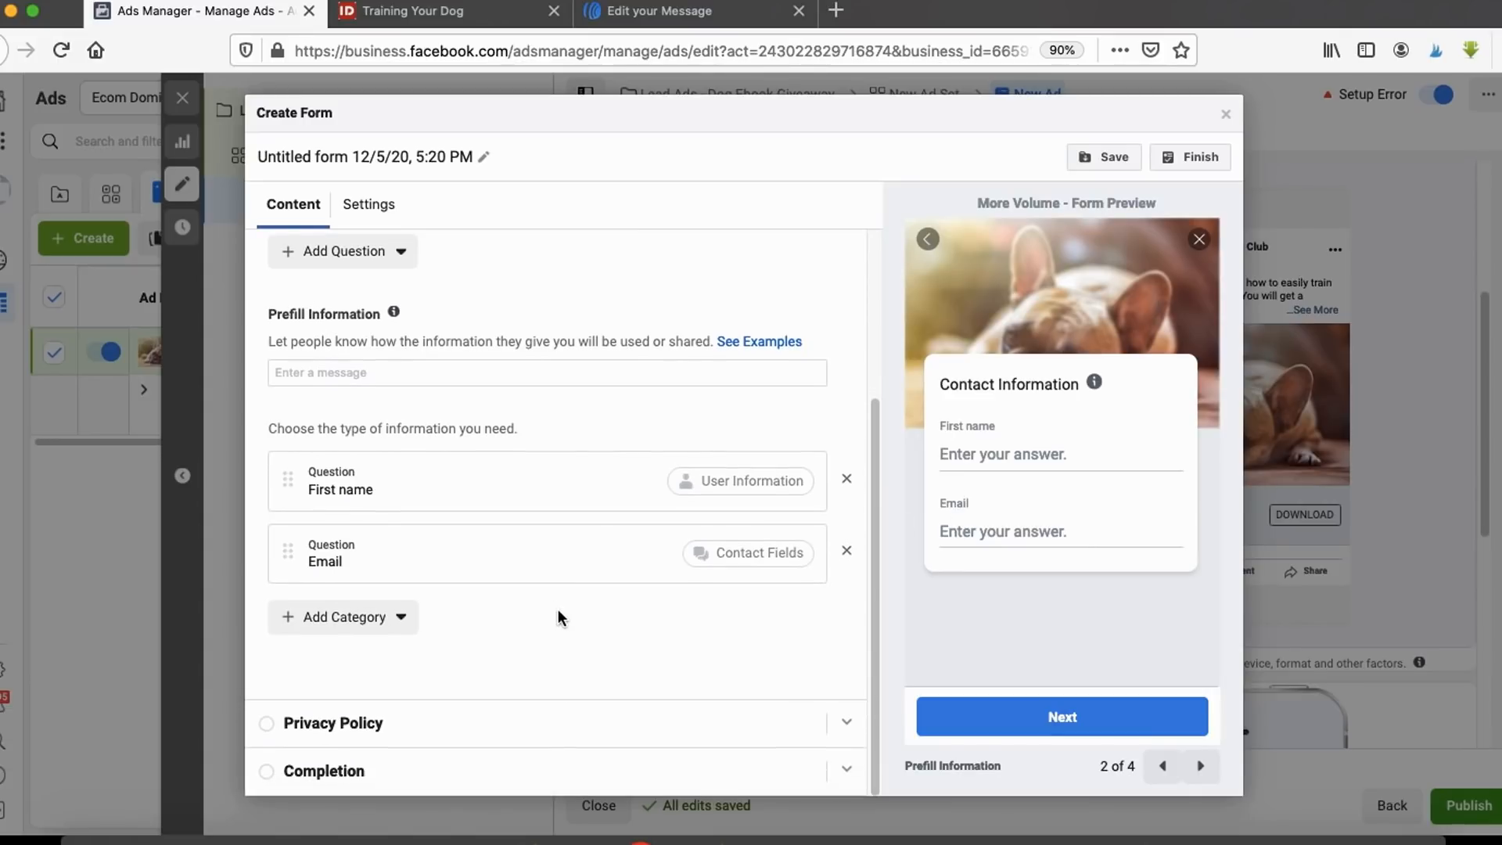
pyautogui.click(380, 620)
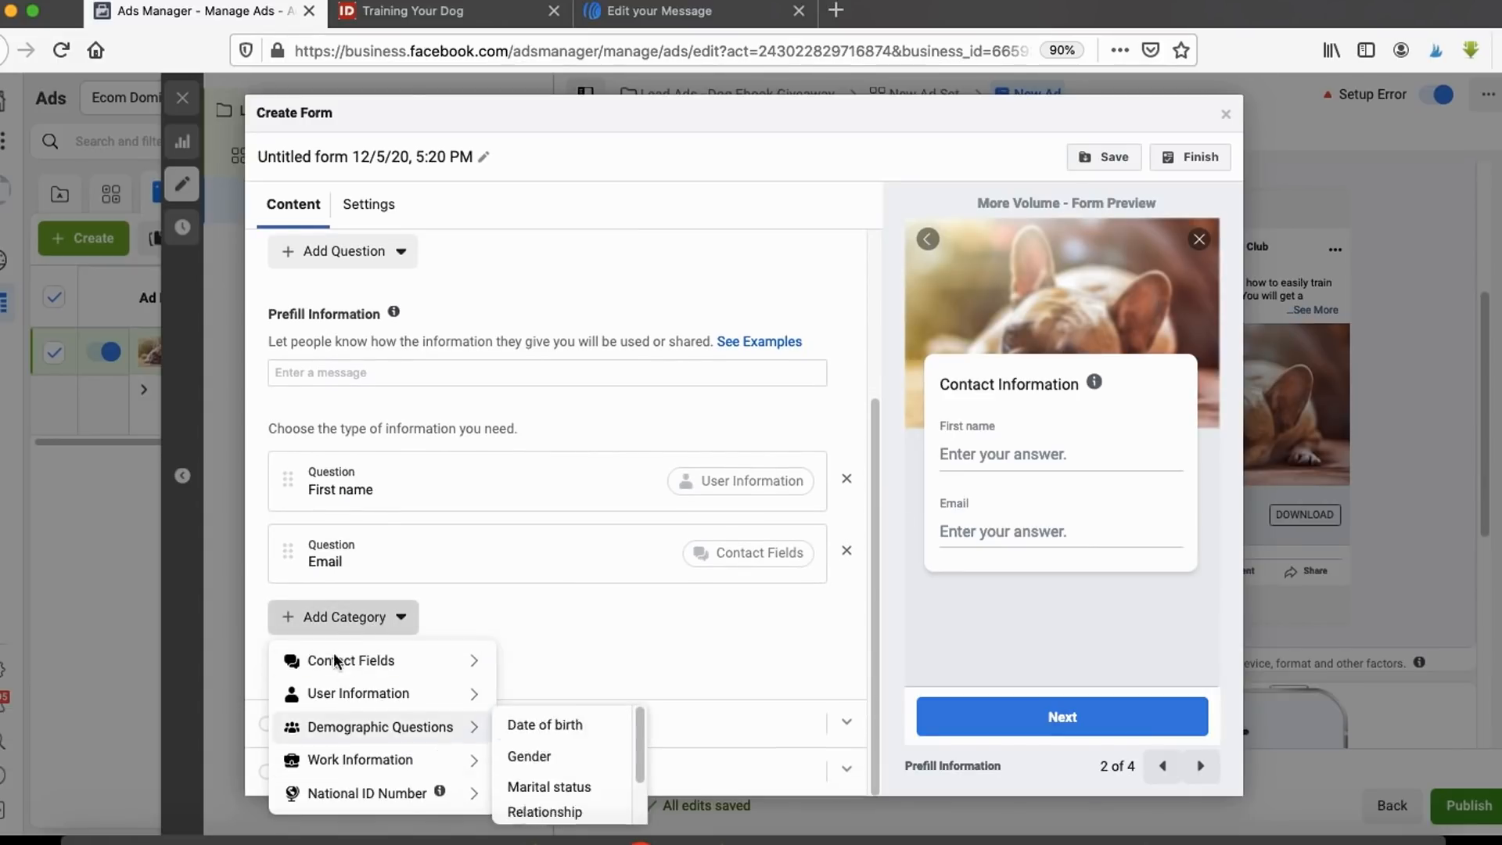
pyautogui.moveTo(375, 653)
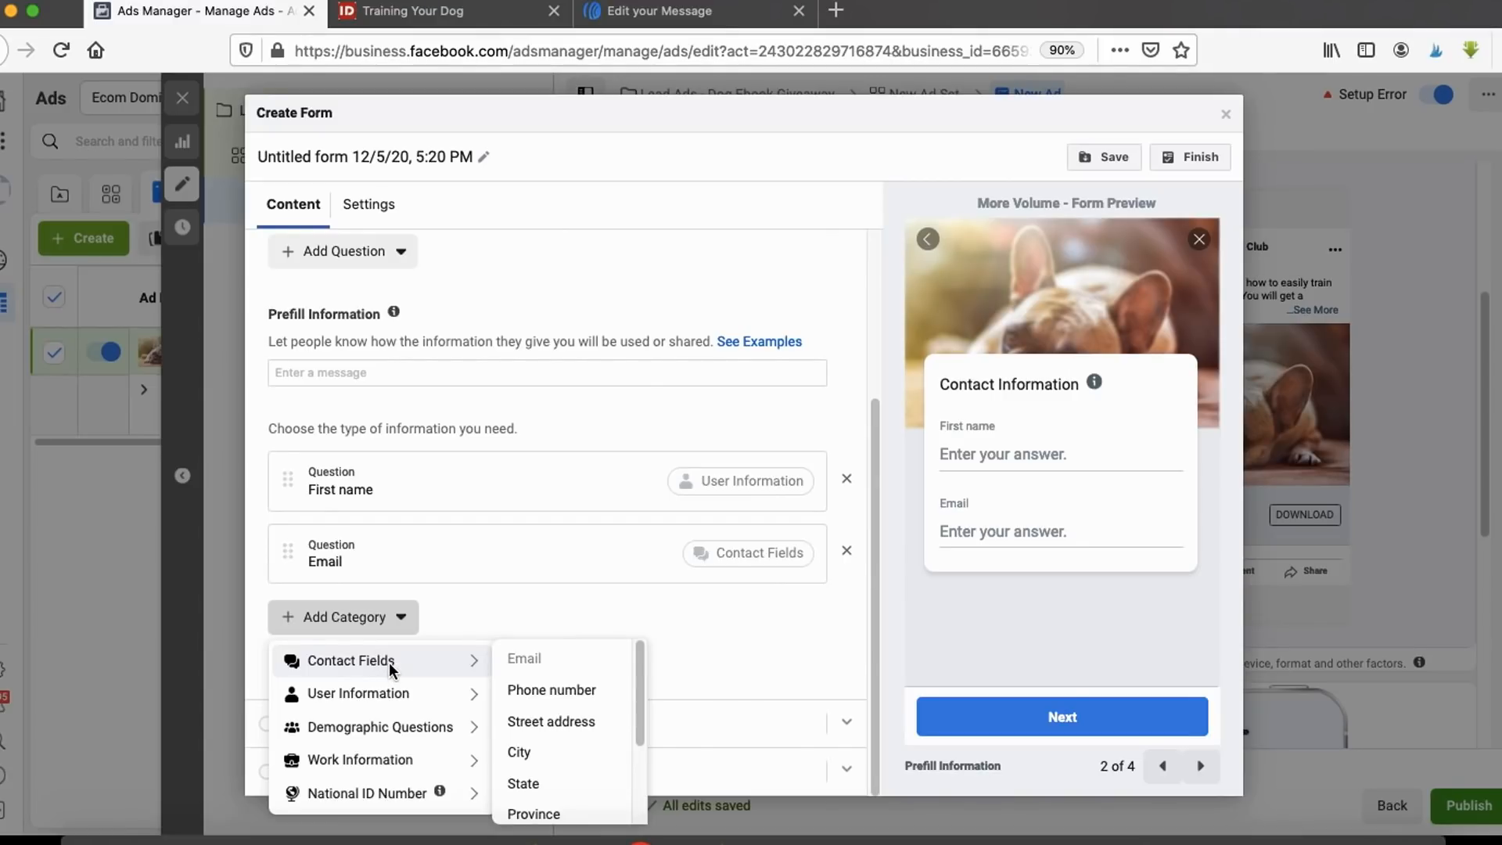
pyautogui.moveTo(395, 729)
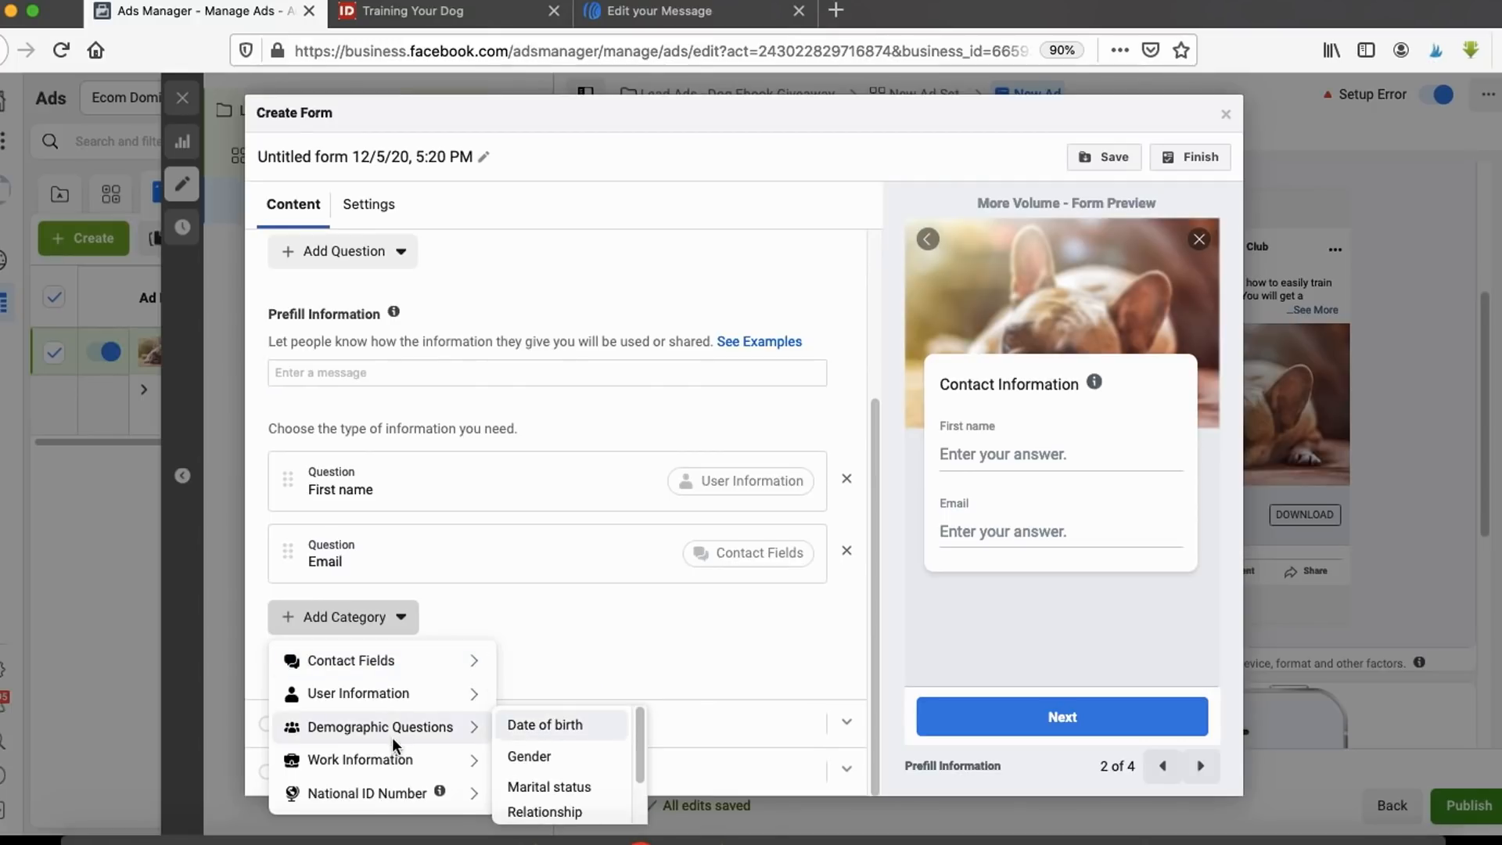
pyautogui.moveTo(417, 770)
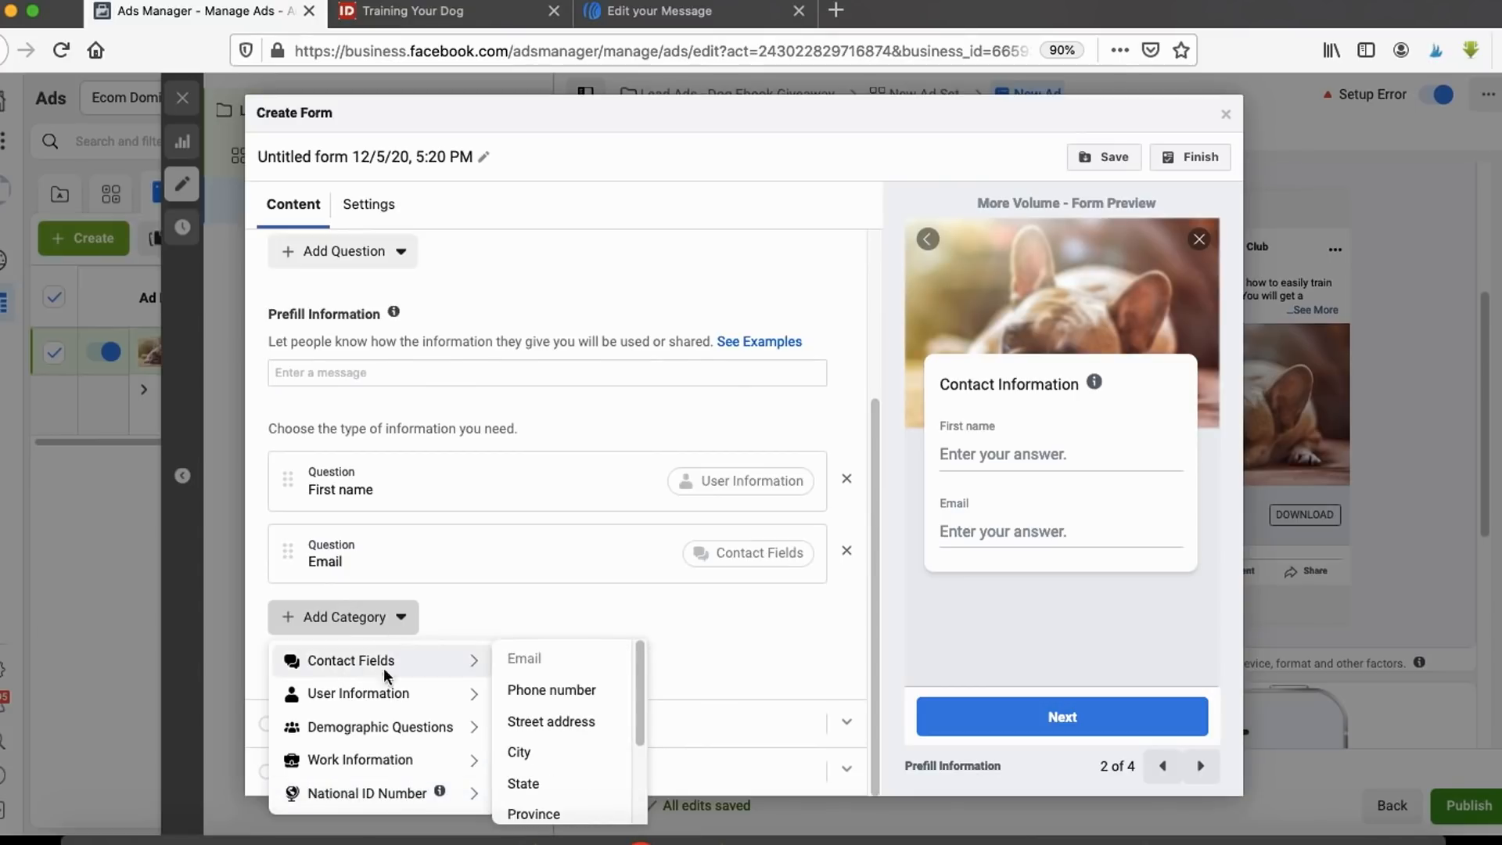
pyautogui.click(479, 609)
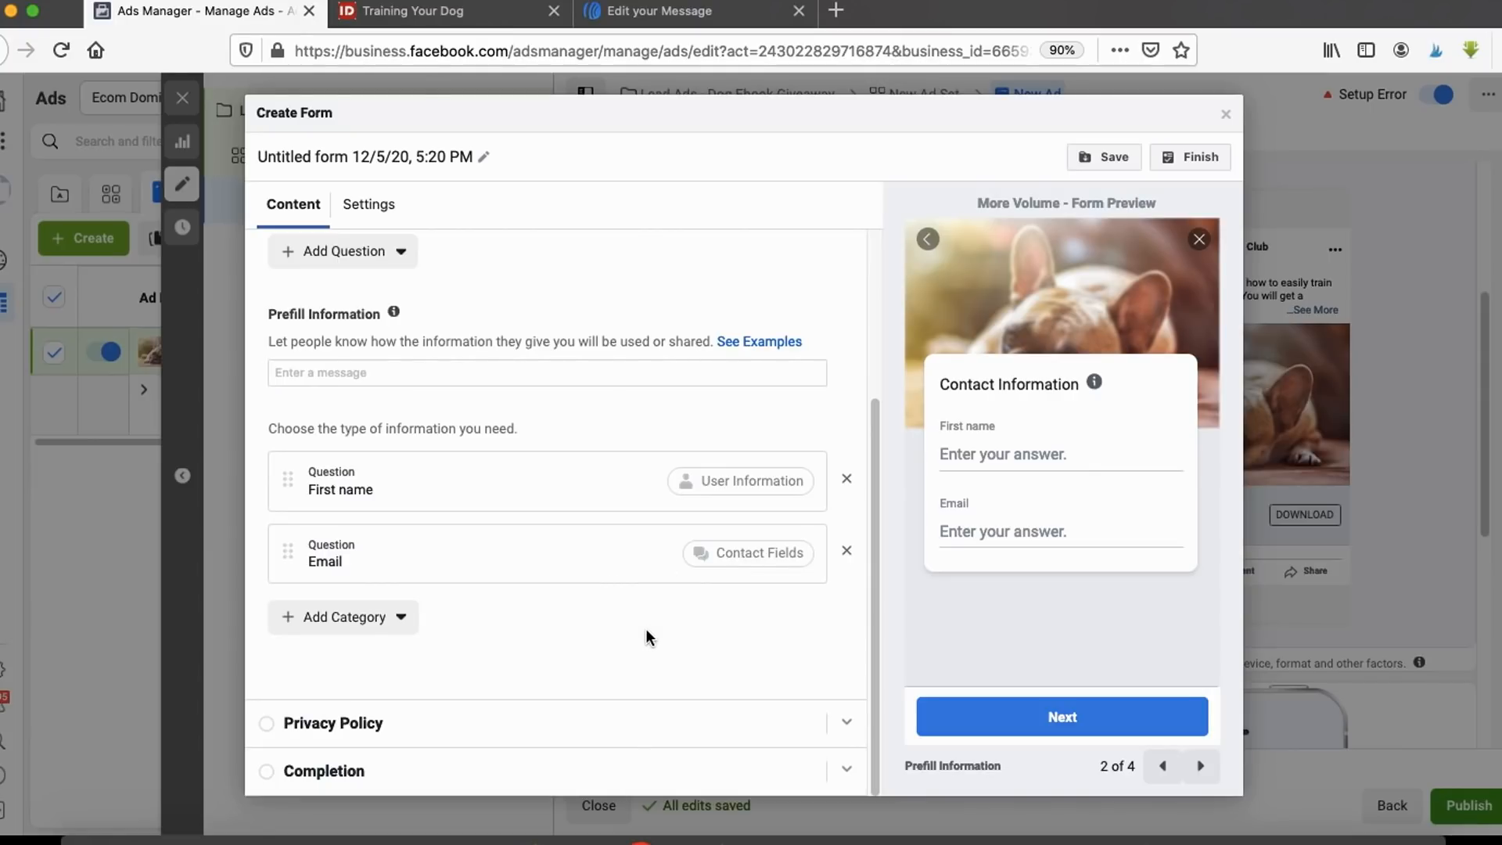
# Step: Open the form's Privacy Policy section, and switch to Google Chrome to find the Privacy Policy and Terms of Service links in the Pugs Tek store footer
pyautogui.doubleClick(349, 725)
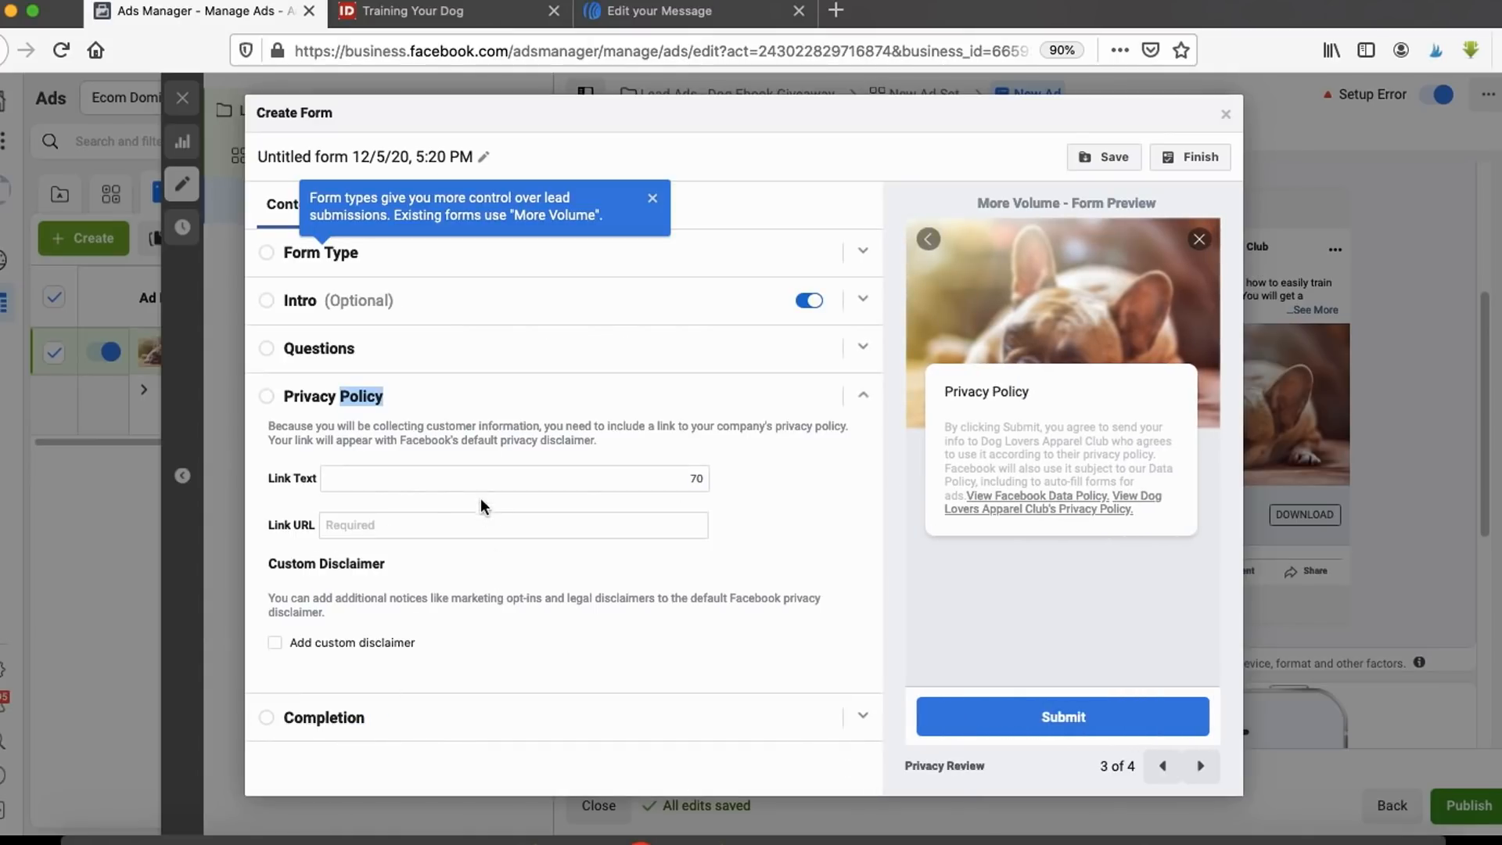
pyautogui.click(501, 429)
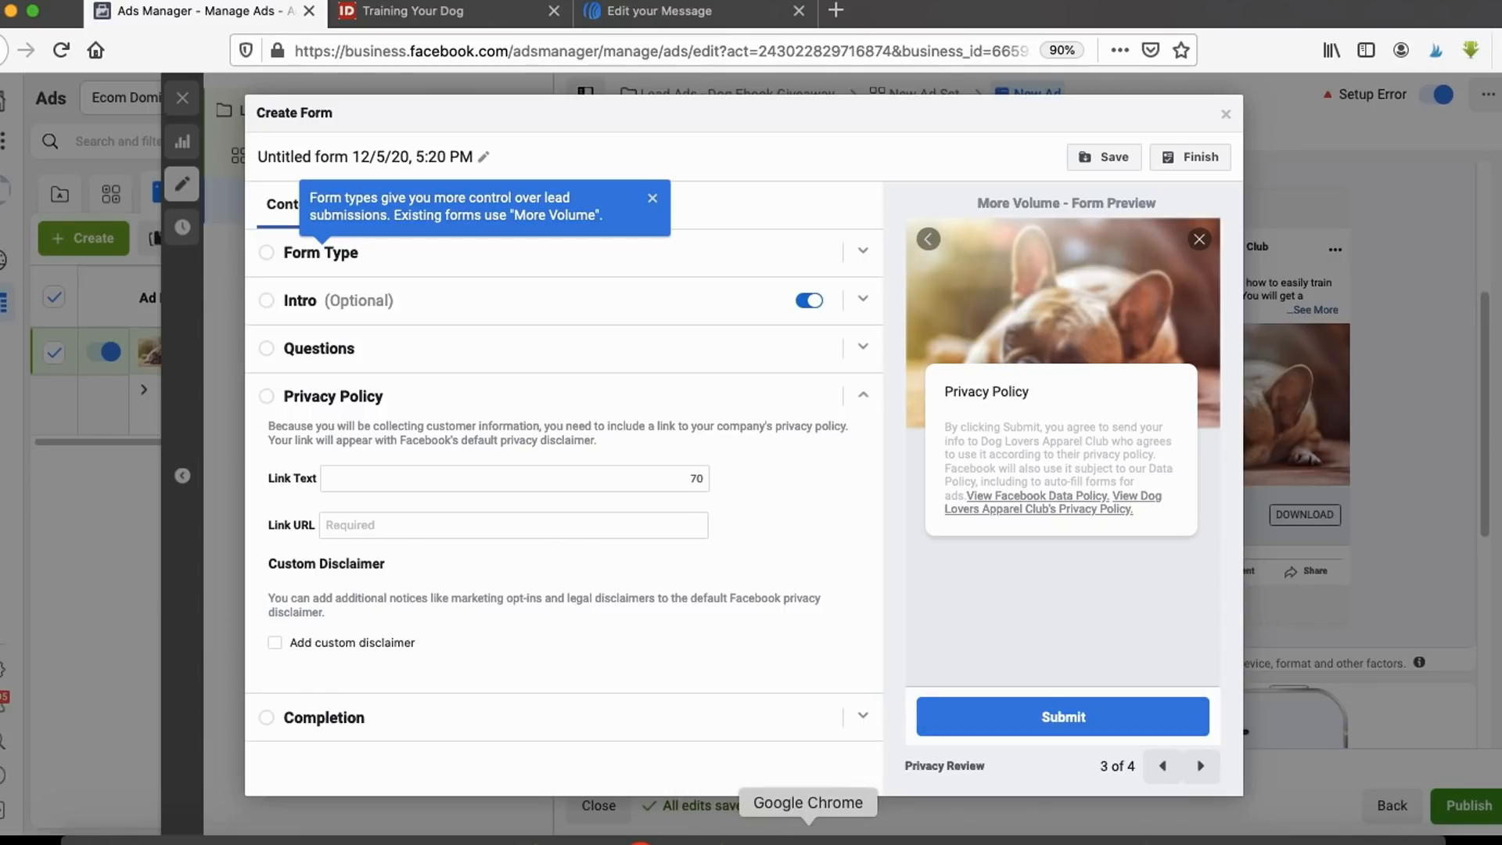
pyautogui.click(808, 836)
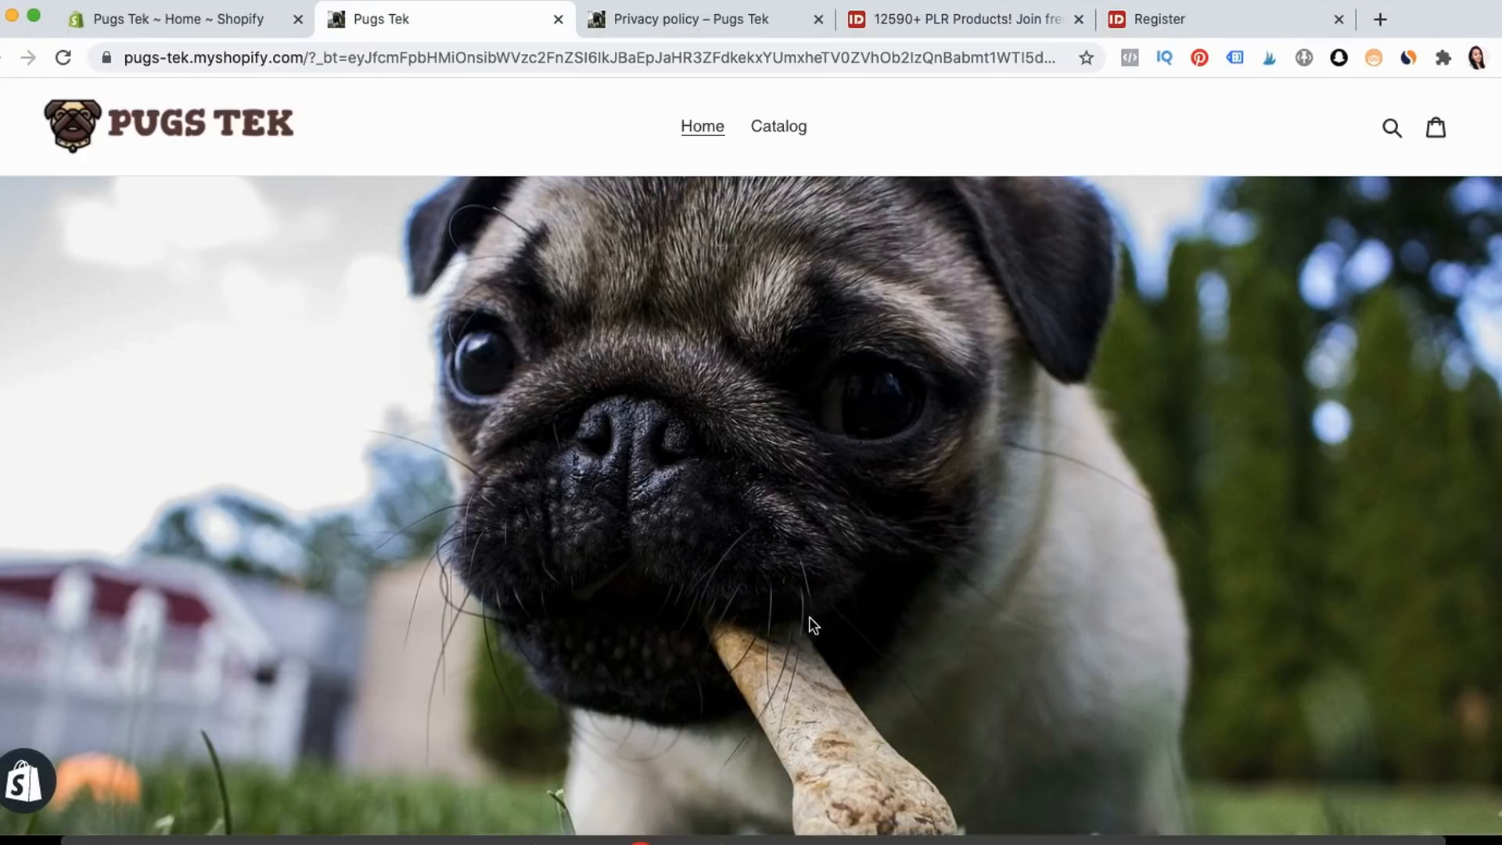
pyautogui.scroll(-1, 809, 624)
pyautogui.scroll(-20, 1438, 760)
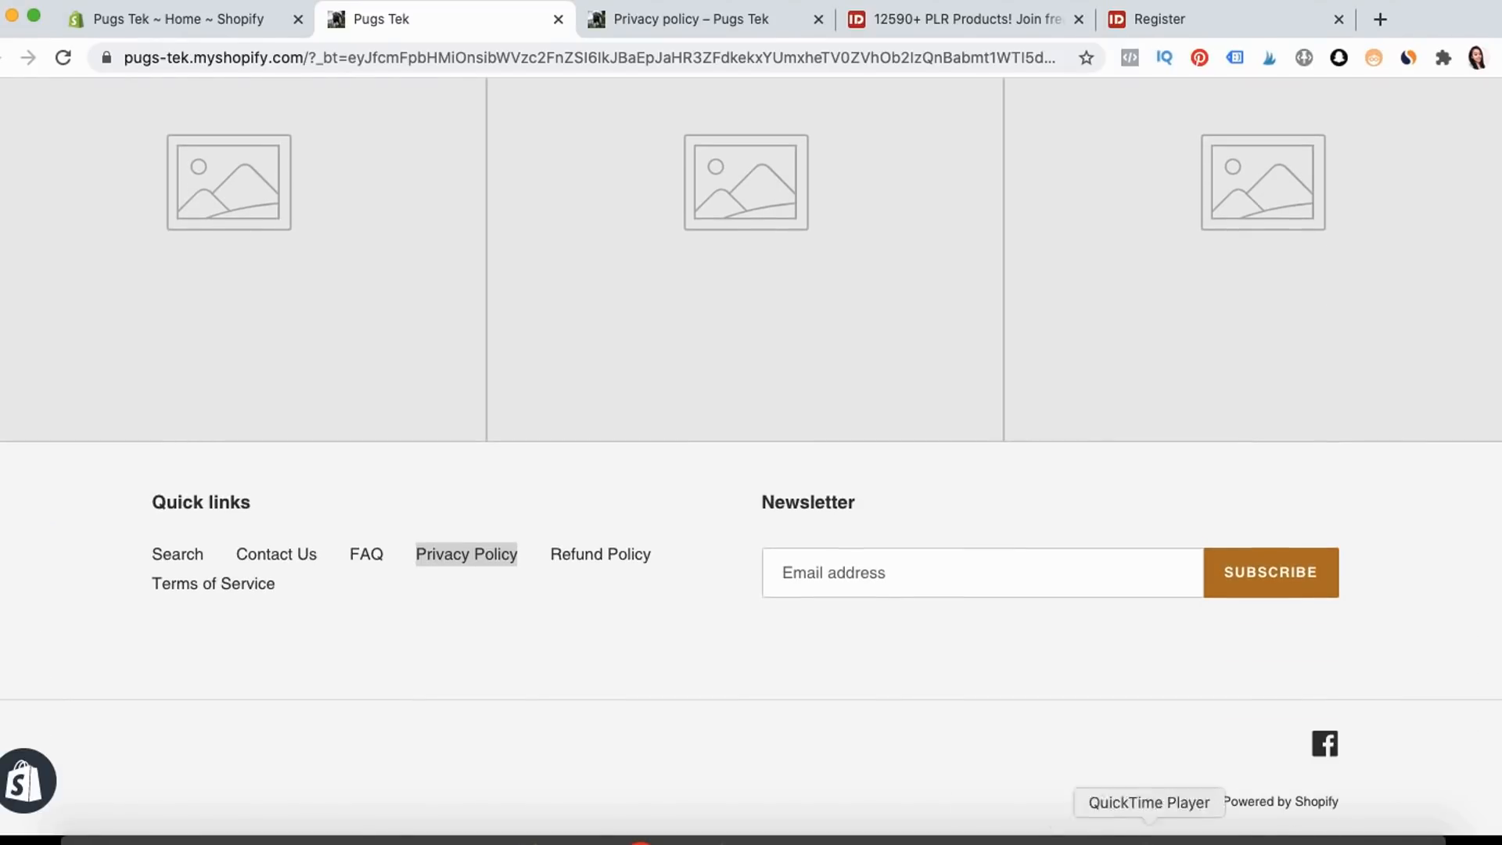
pyautogui.click(951, 837)
pyautogui.moveTo(450, 506); pyautogui.dragTo(509, 505)
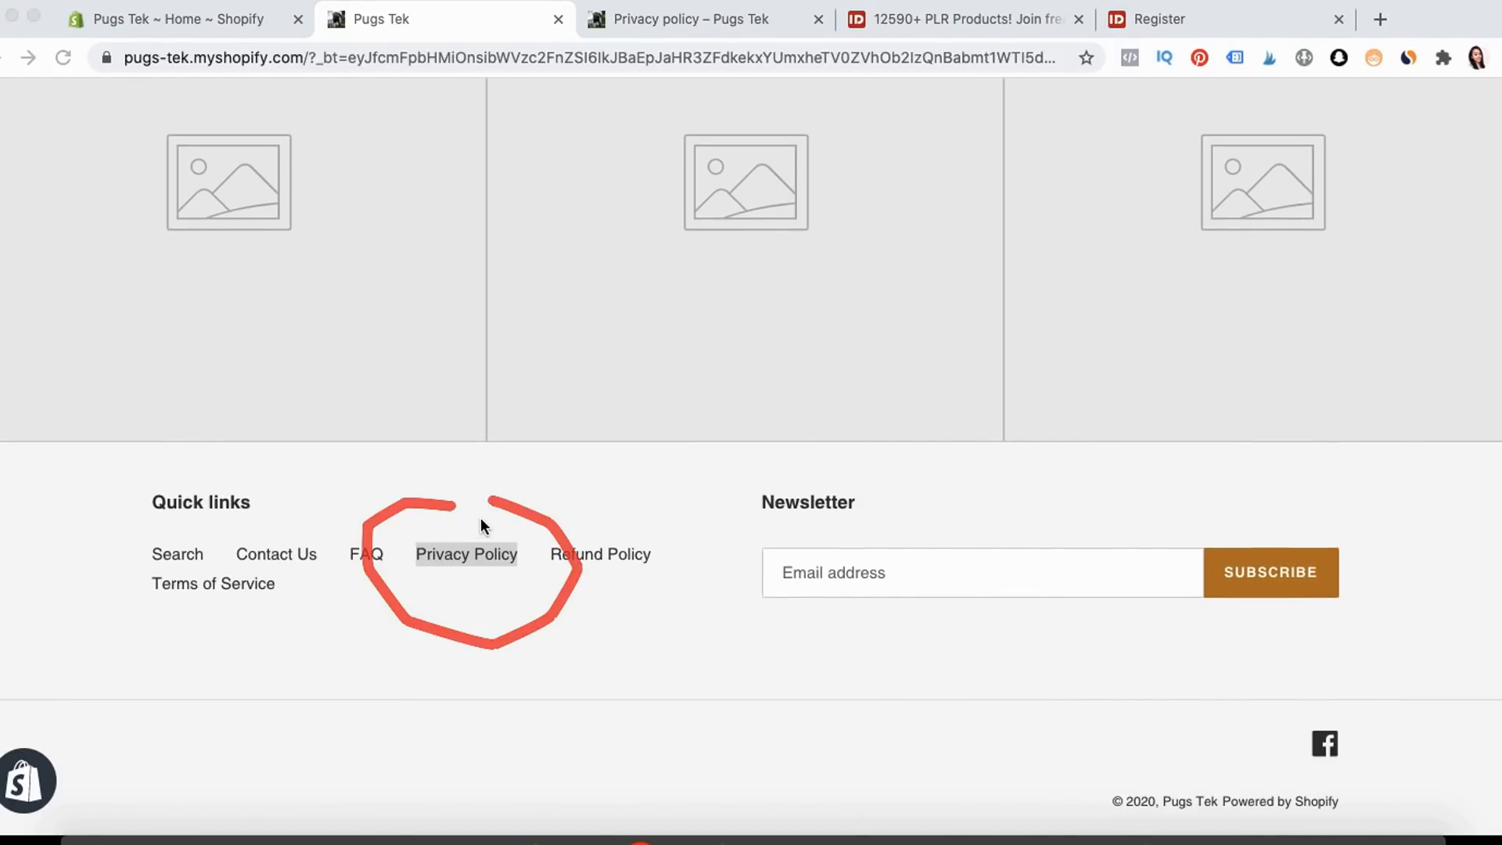
pyautogui.moveTo(142, 610); pyautogui.dragTo(286, 612)
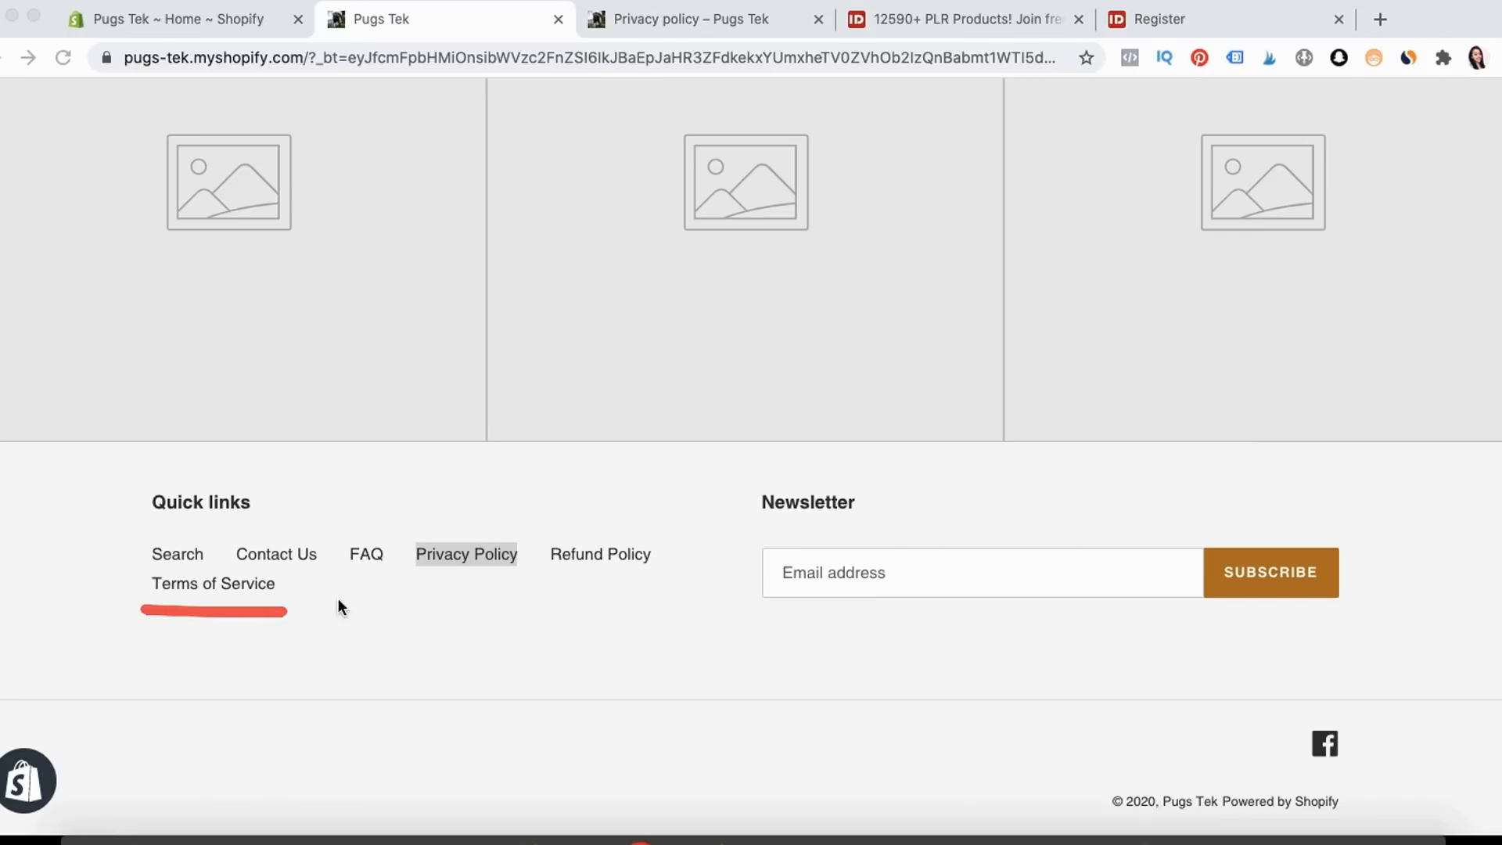
pyautogui.click(540, 486)
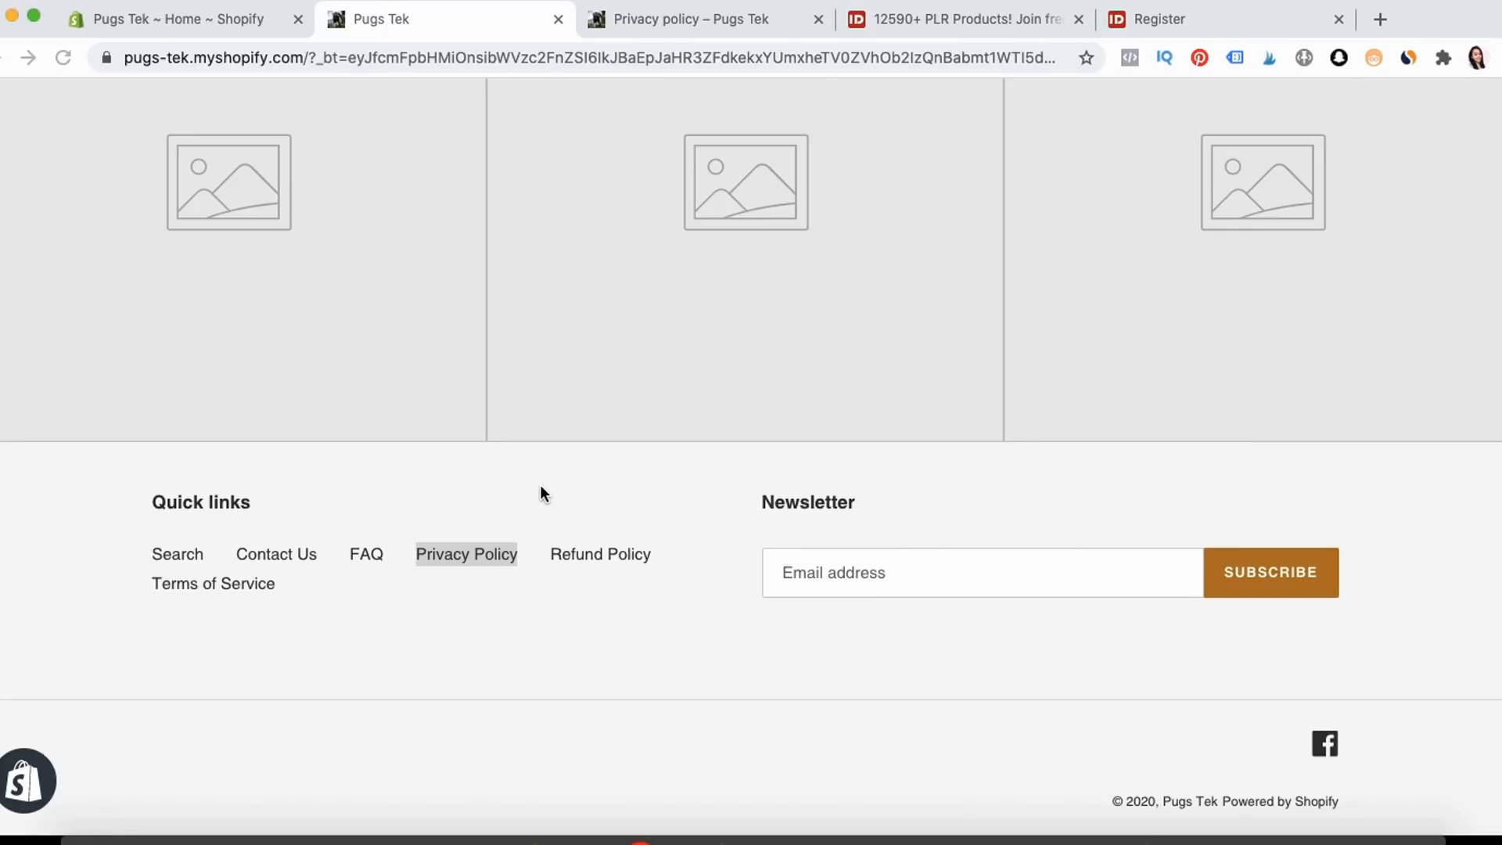
# Step: Copy the web address of the Pugs Tek store's Privacy policy page
pyautogui.click(520, 594)
pyautogui.click(735, 18)
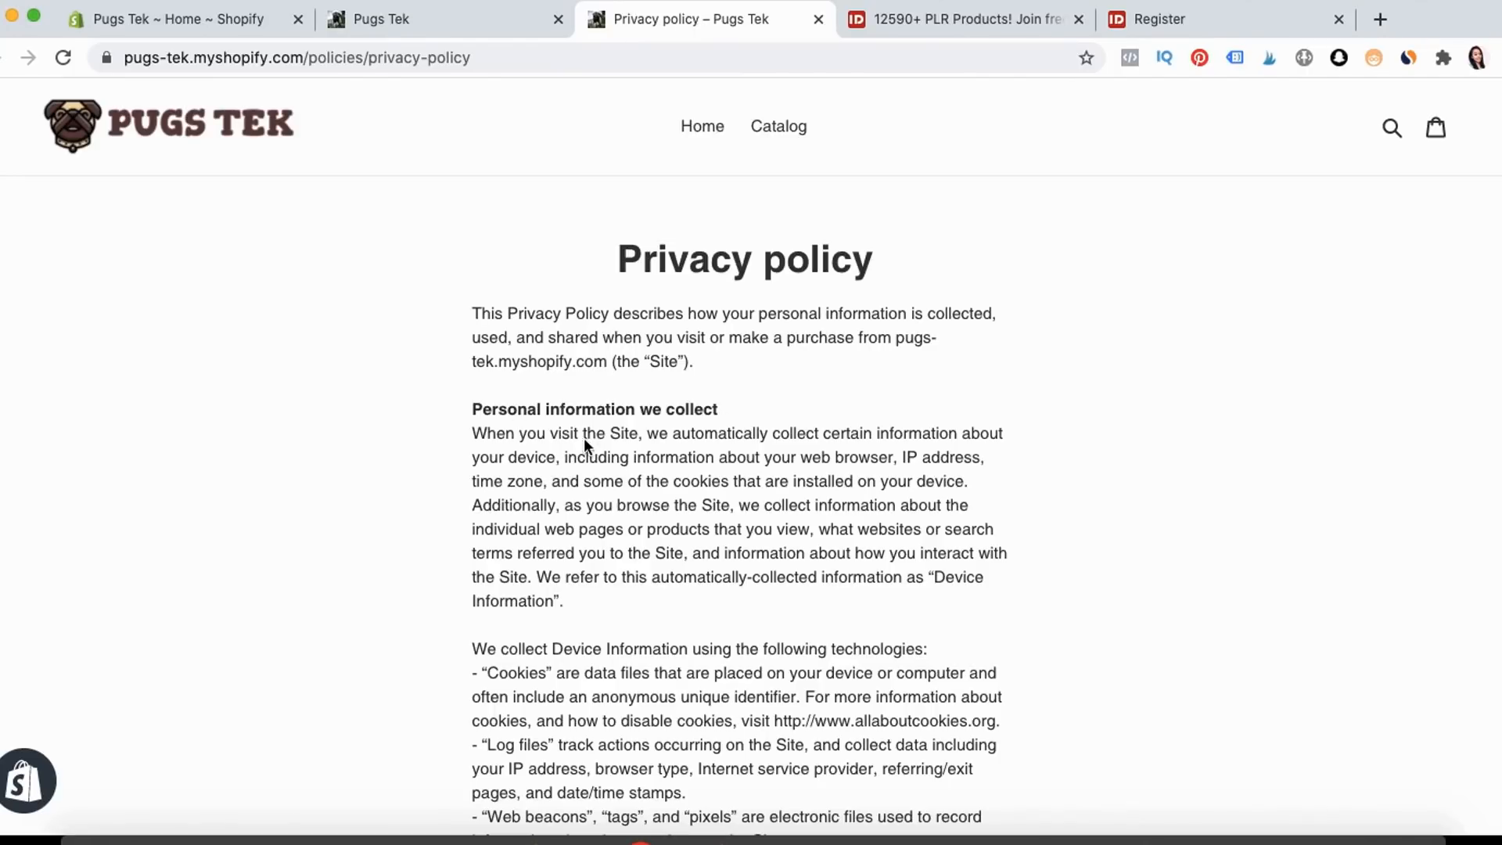
pyautogui.click(372, 53)
pyautogui.press('super+c')
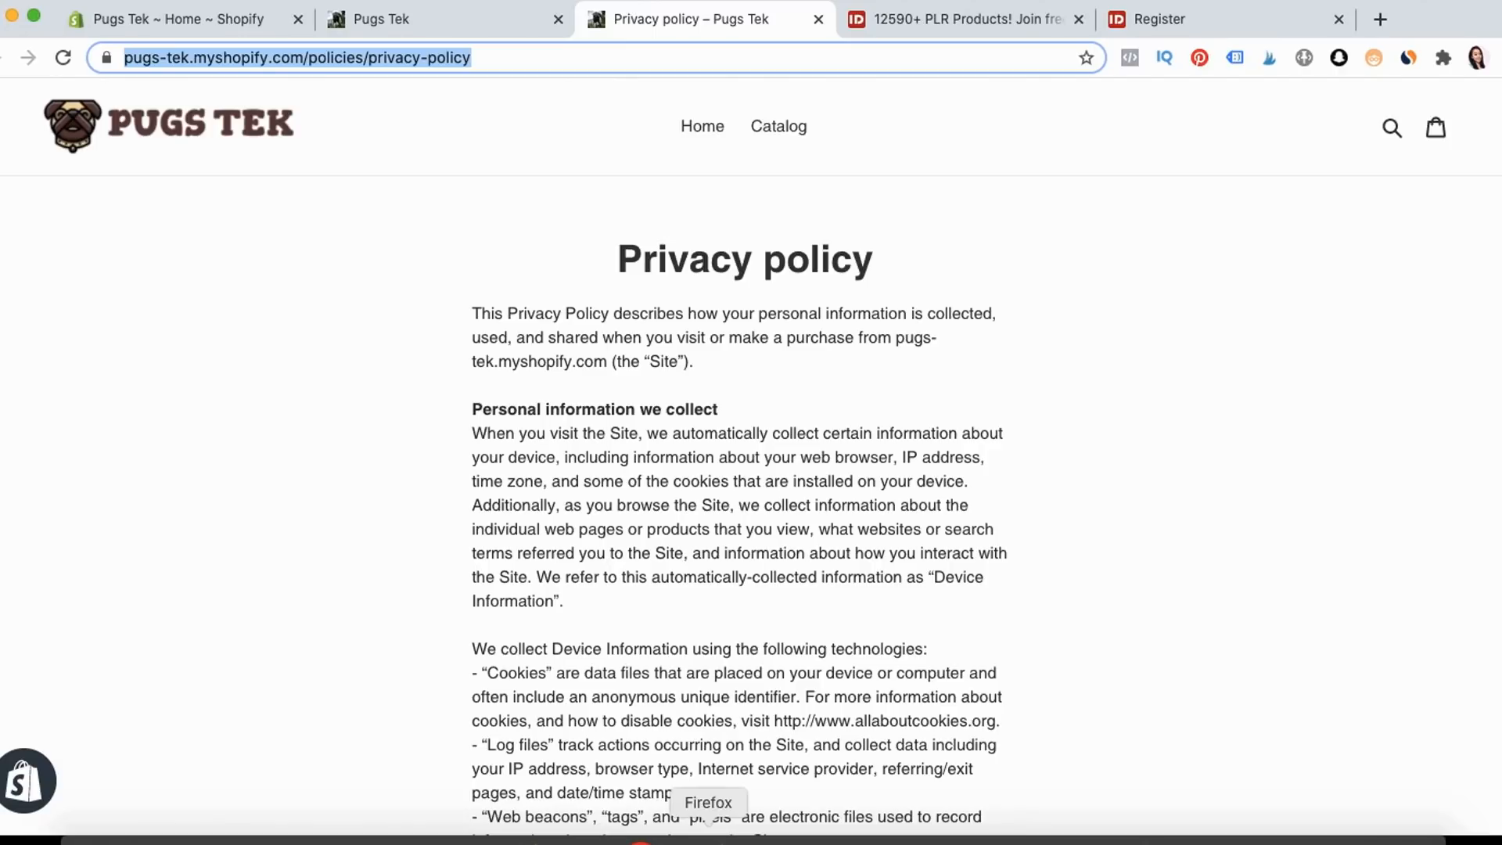
pyautogui.click(708, 826)
pyautogui.click(383, 523)
pyautogui.press('super+v')
pyautogui.click(423, 483)
pyautogui.write('P')
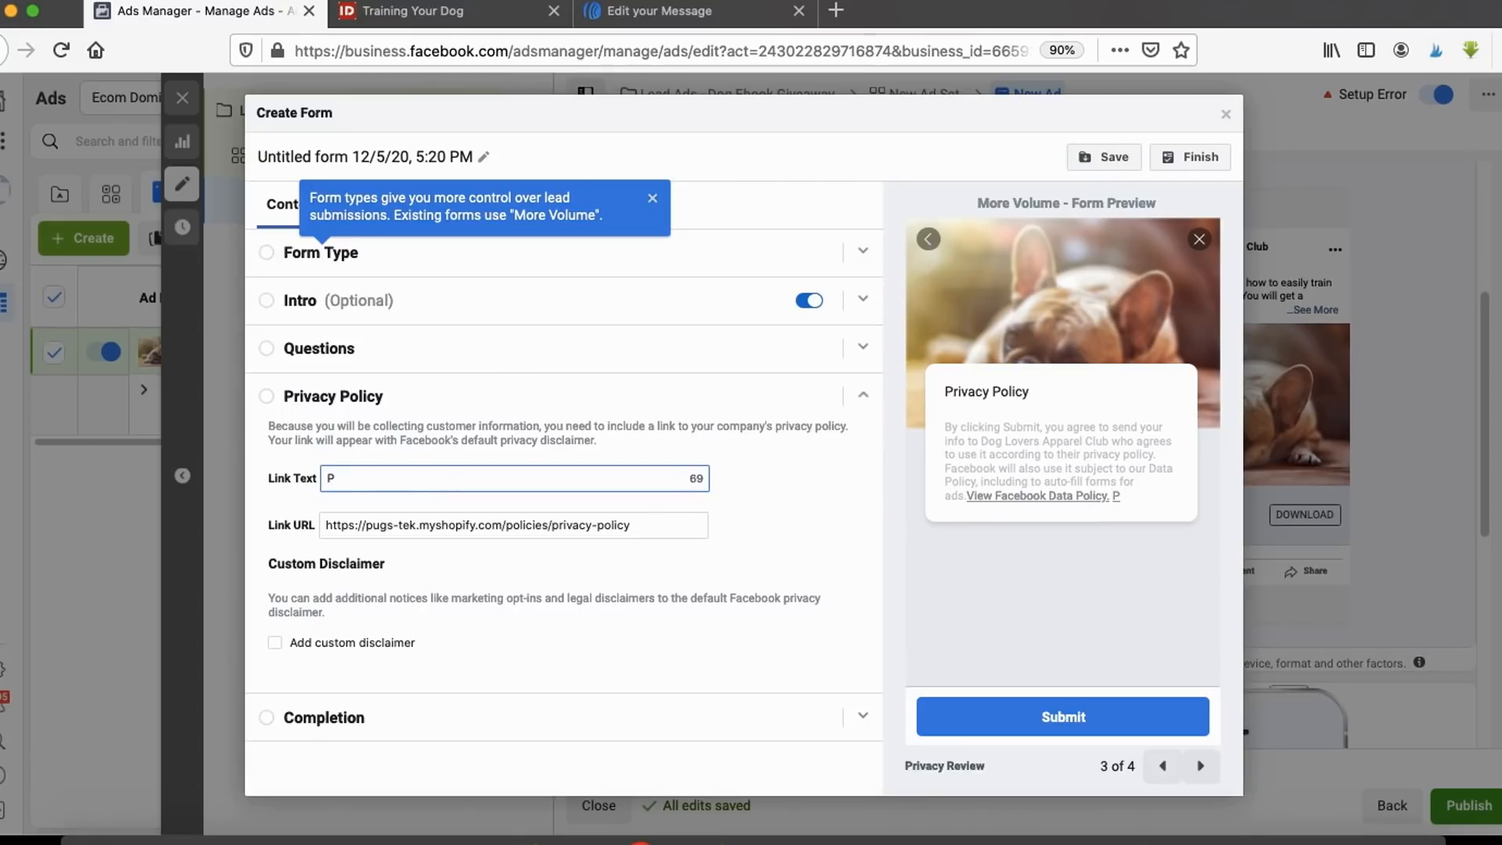
pyautogui.write('rivacy Policy')
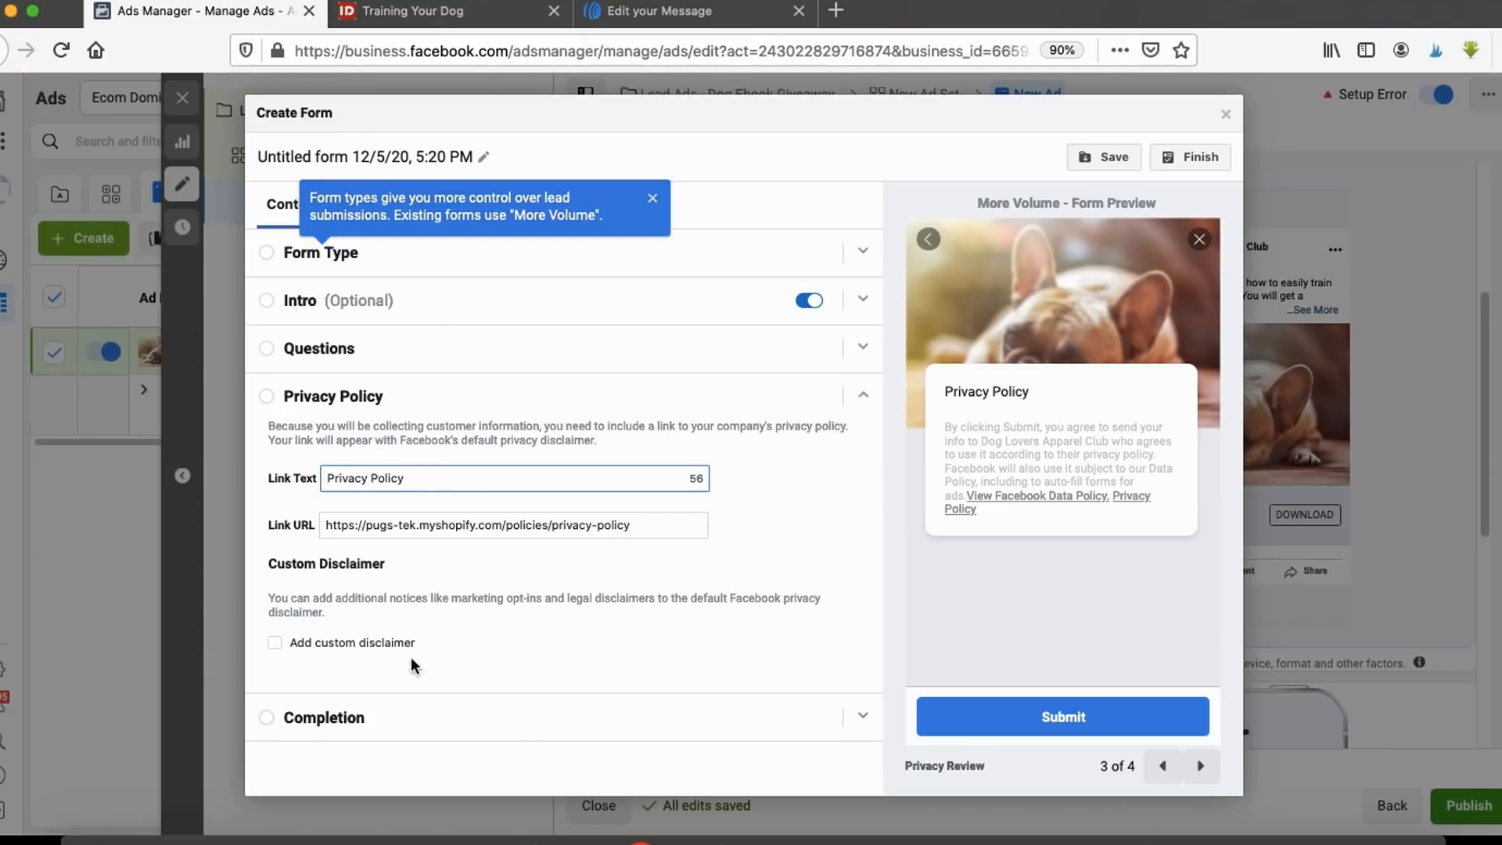
# Step: Open the form's Completion section and review the thank-you headline and description against the form preview
pyautogui.click(324, 718)
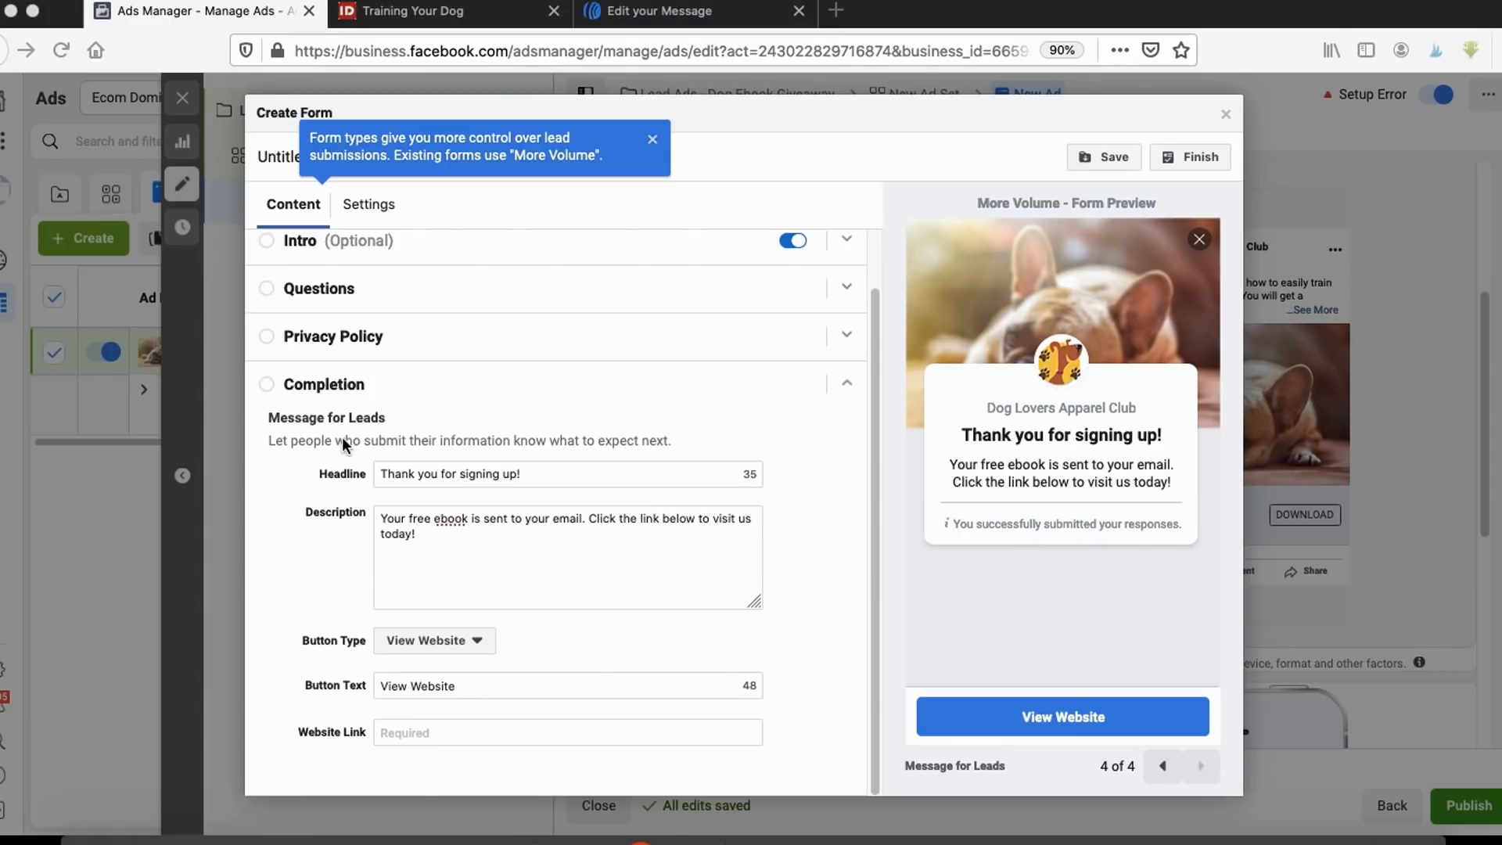
pyautogui.moveTo(329, 438)
pyautogui.mouseDown()
pyautogui.moveTo(266, 510)
pyautogui.moveTo(391, 529)
pyautogui.moveTo(321, 443)
pyautogui.mouseUp()
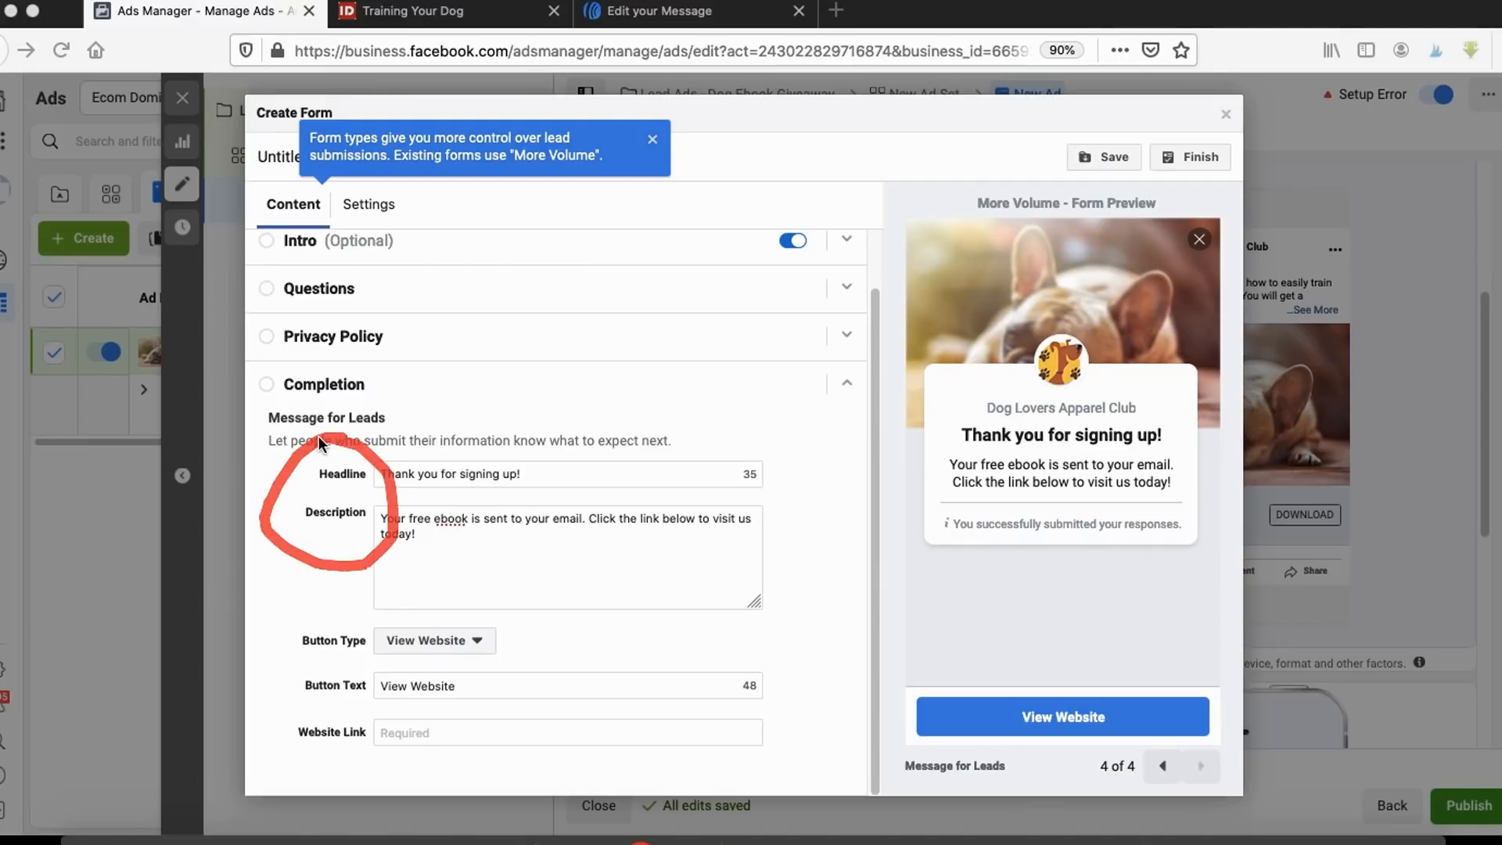
pyautogui.moveTo(377, 491)
pyautogui.mouseDown()
pyautogui.moveTo(457, 493)
pyautogui.moveTo(481, 510)
pyautogui.mouseUp()
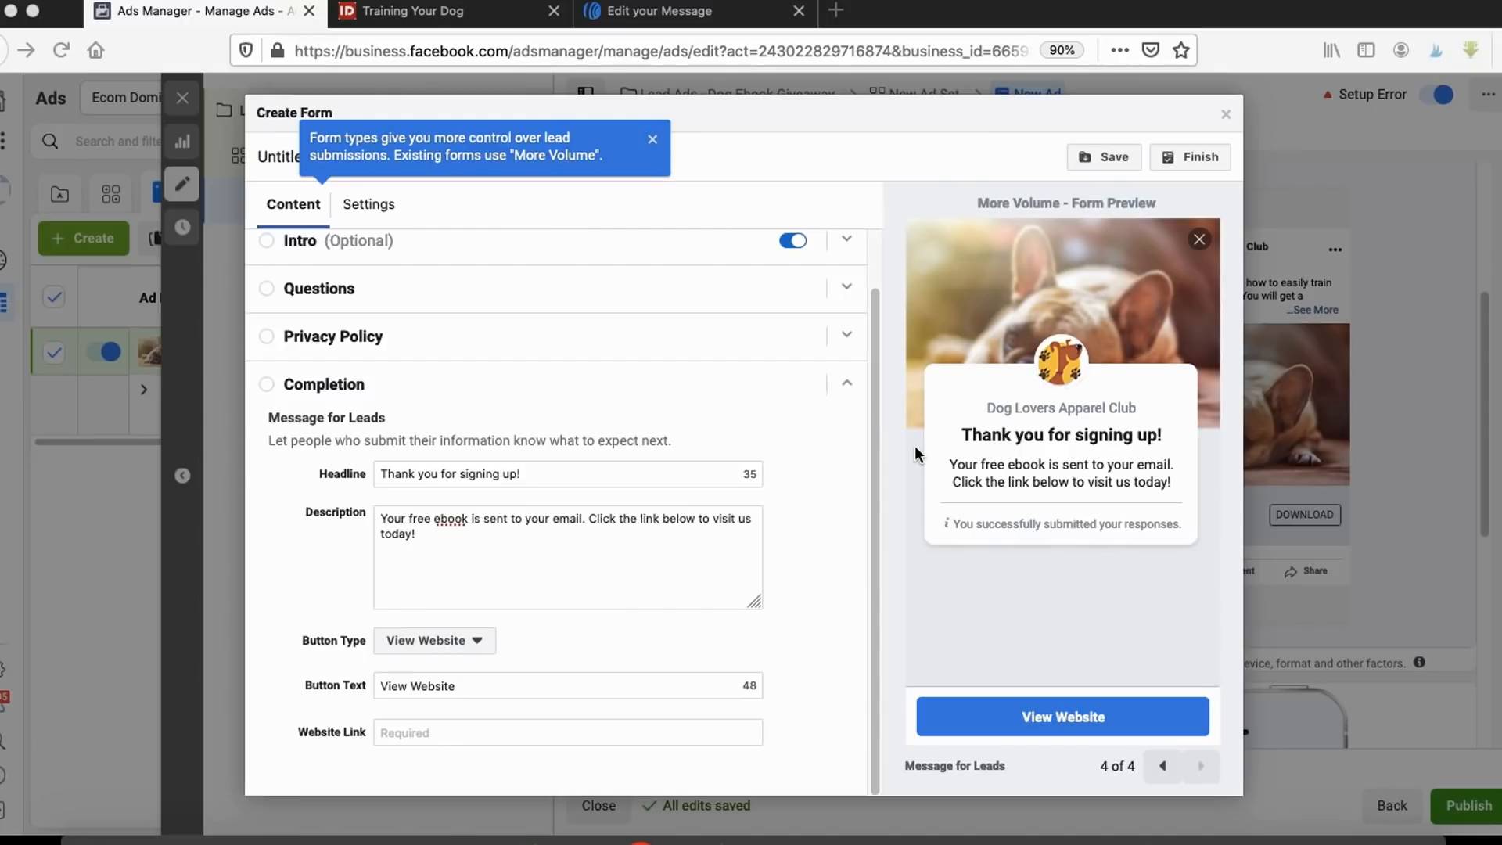
pyautogui.moveTo(900, 473)
pyautogui.mouseDown()
pyautogui.moveTo(1162, 492)
pyautogui.moveTo(1045, 450)
pyautogui.moveTo(949, 455)
pyautogui.mouseUp()
pyautogui.click(446, 642)
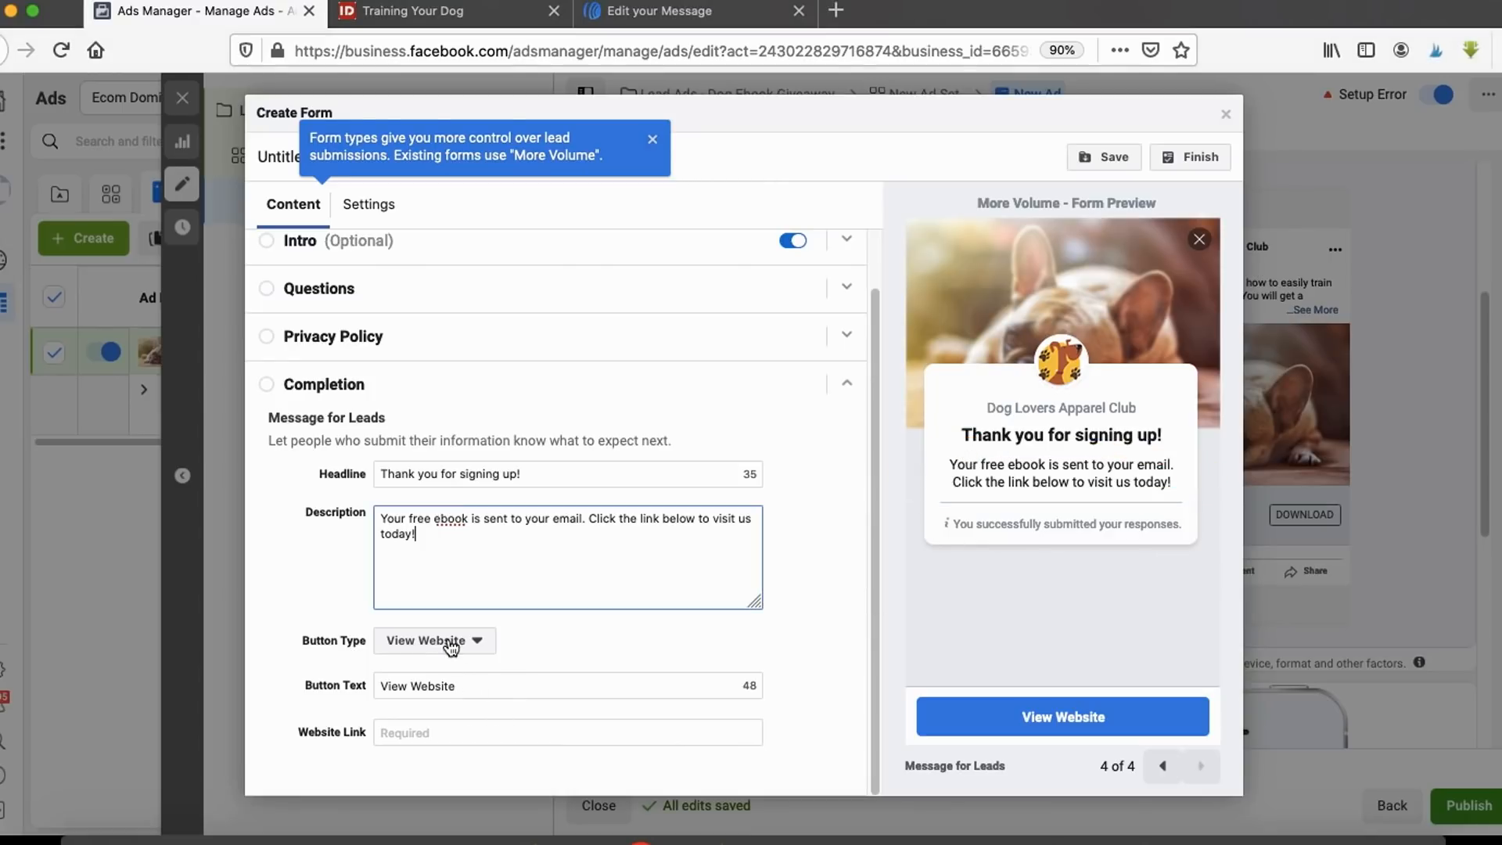
# Step: Try Download as the completion message's button type, and return it to View Website
pyautogui.click(452, 641)
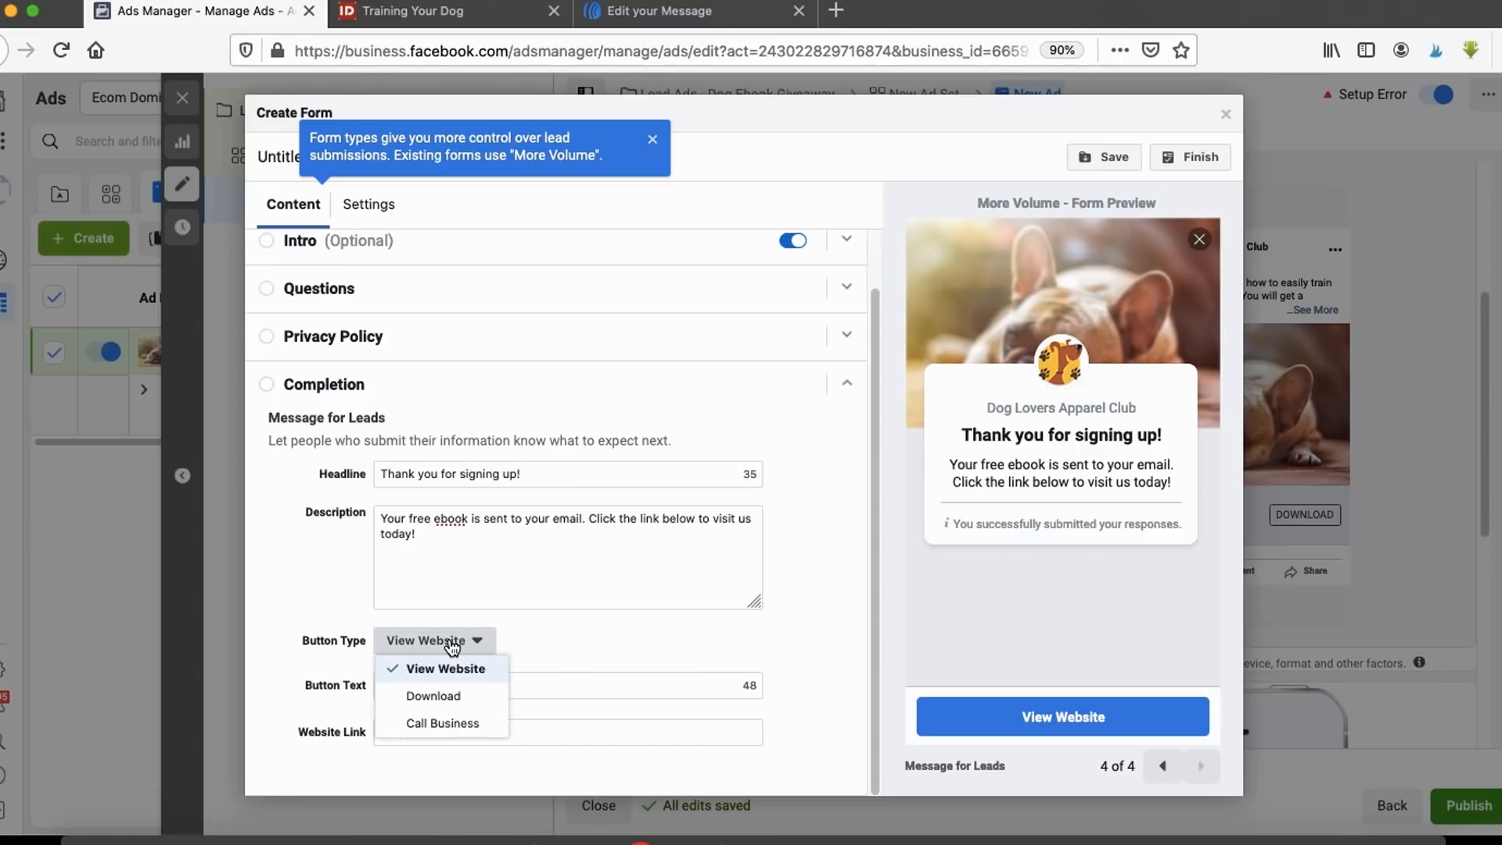
pyautogui.click(398, 696)
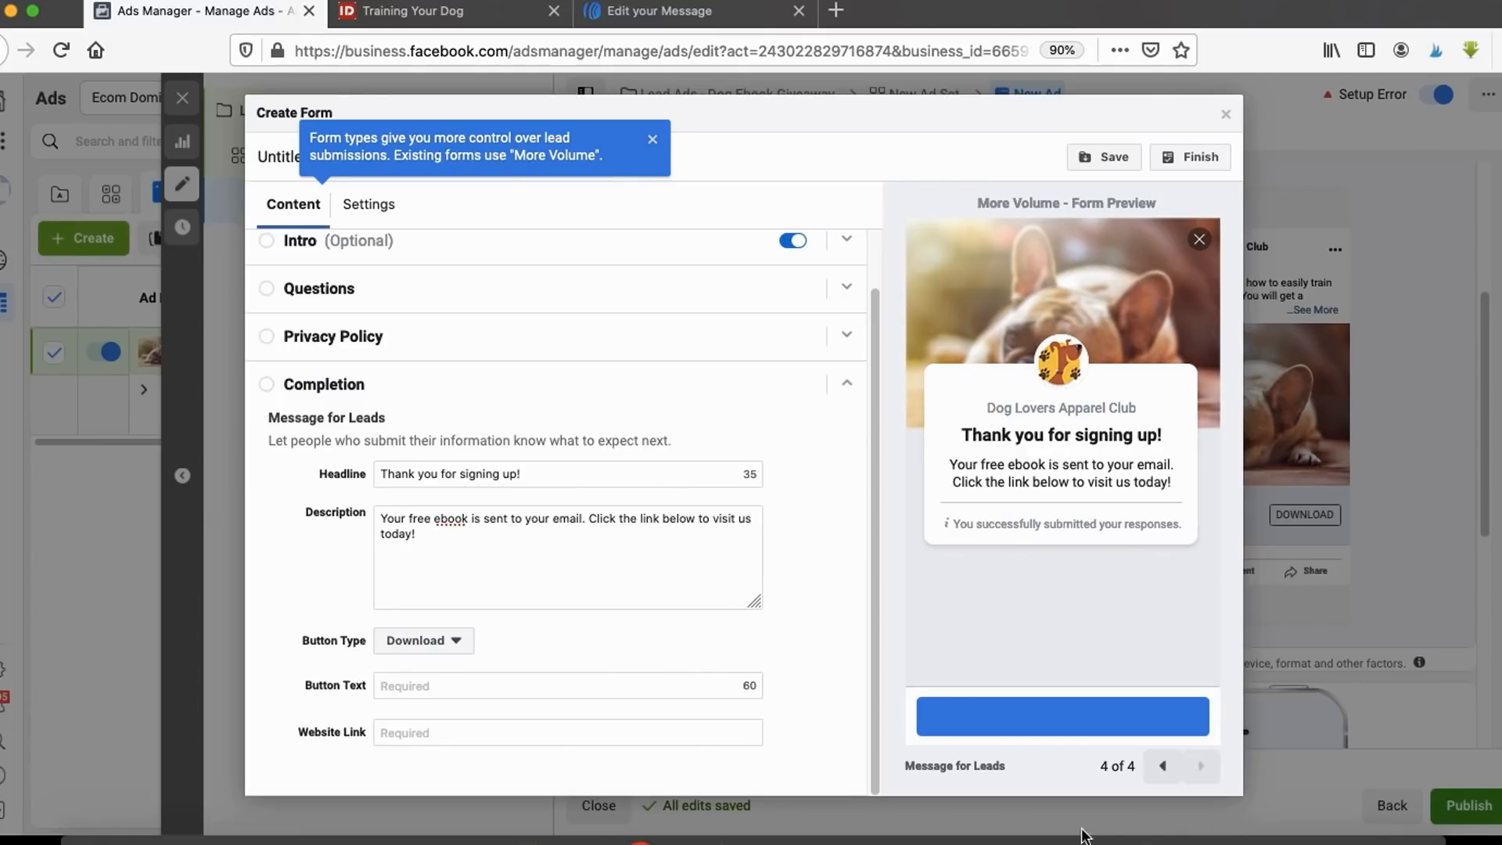
pyautogui.click(425, 642)
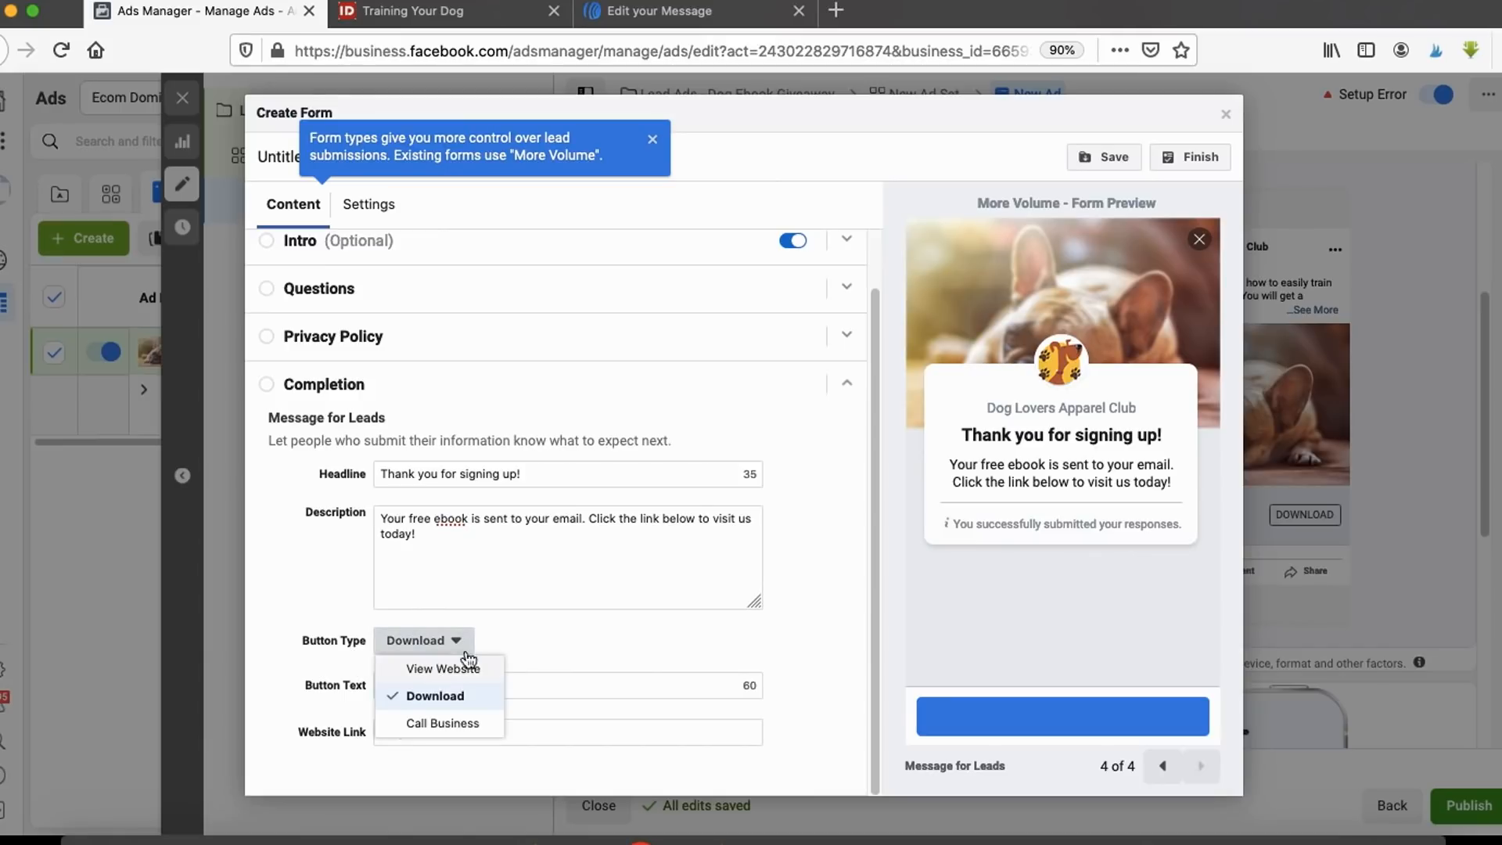
pyautogui.click(602, 653)
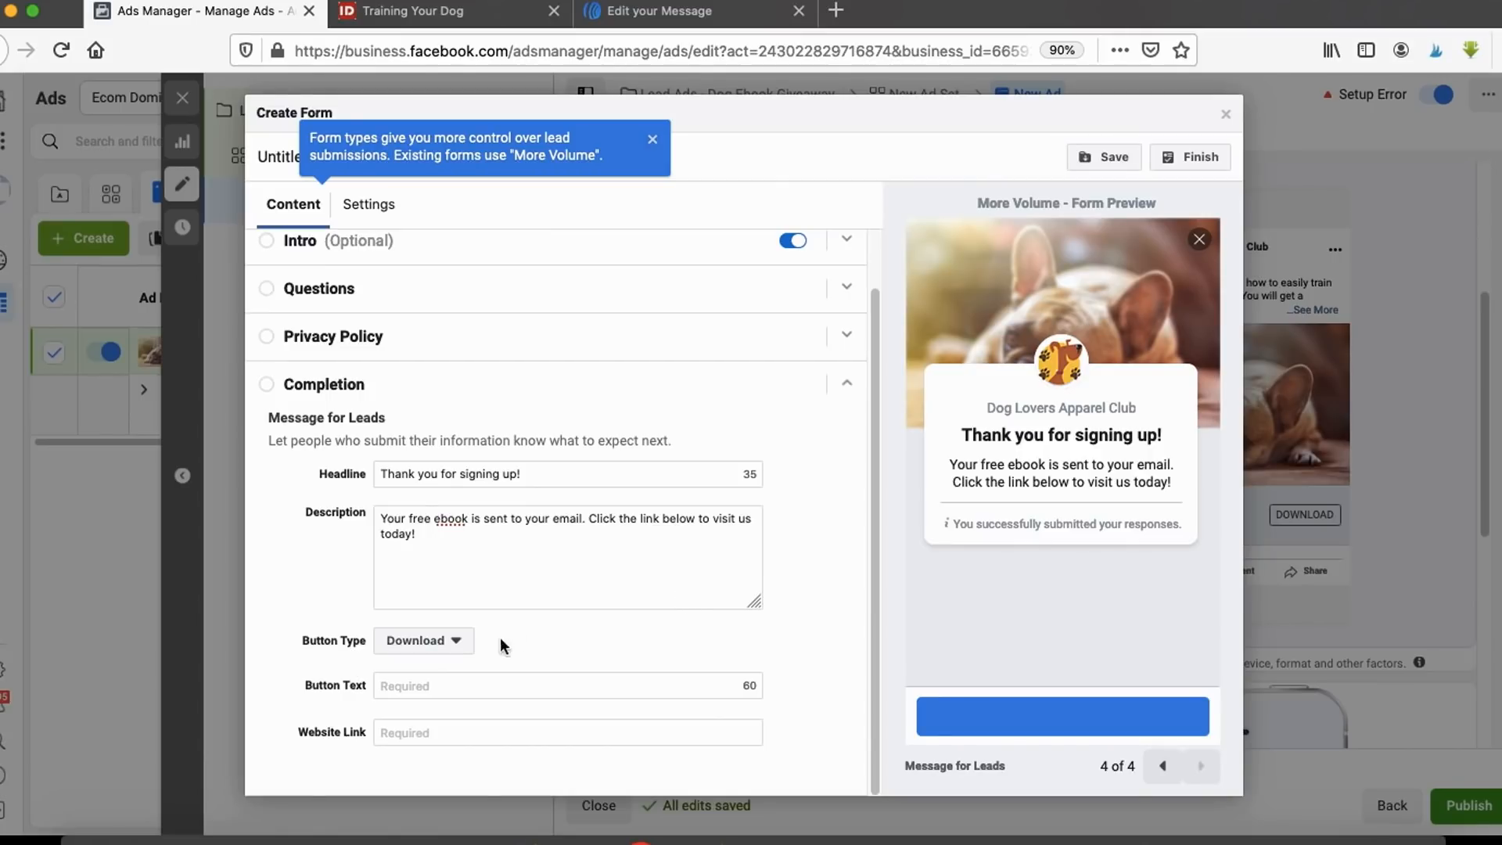
pyautogui.click(453, 652)
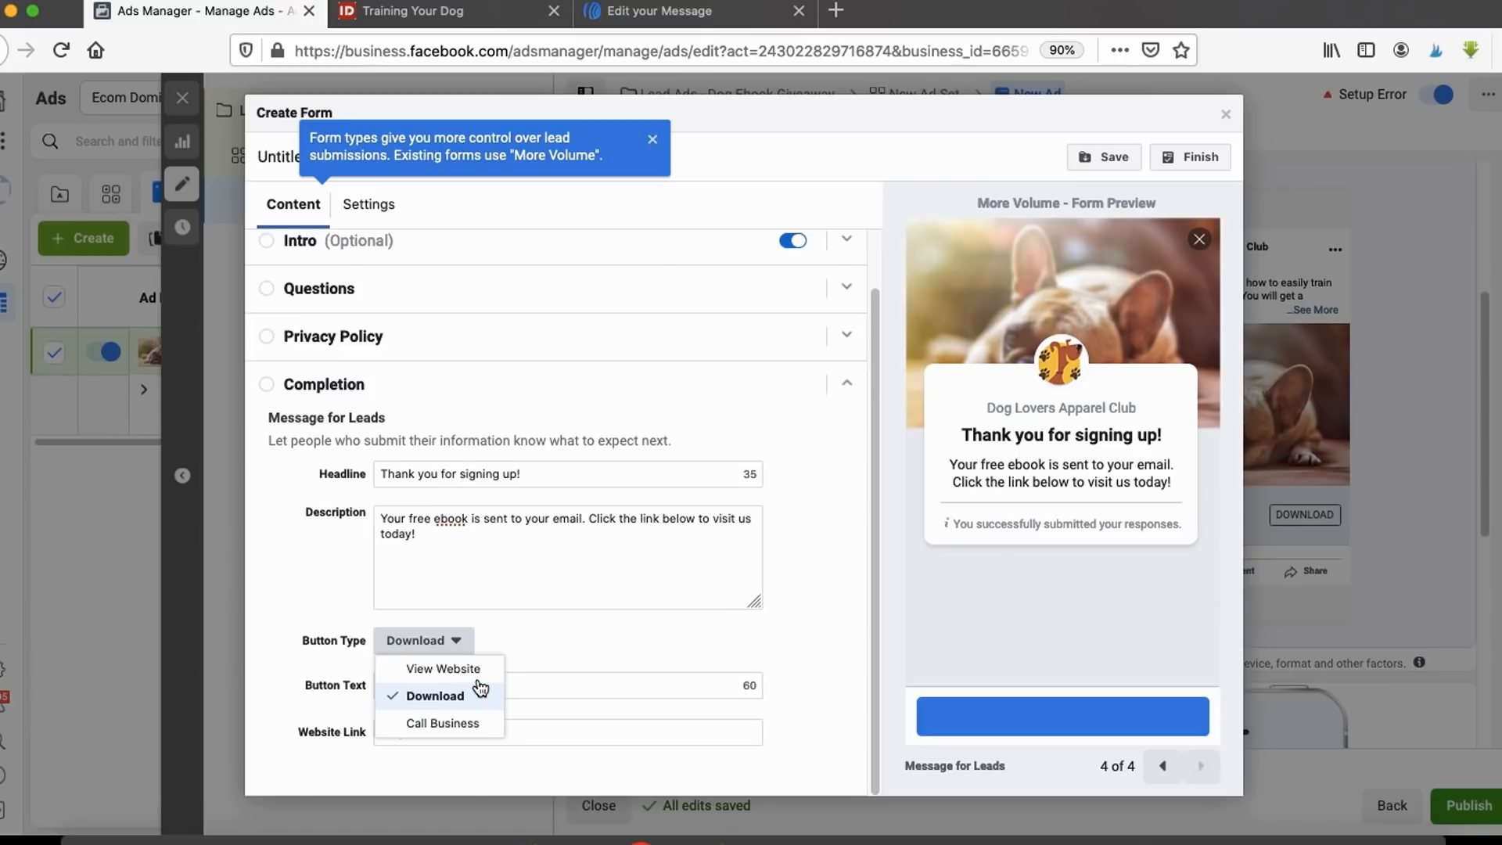
pyautogui.click(473, 668)
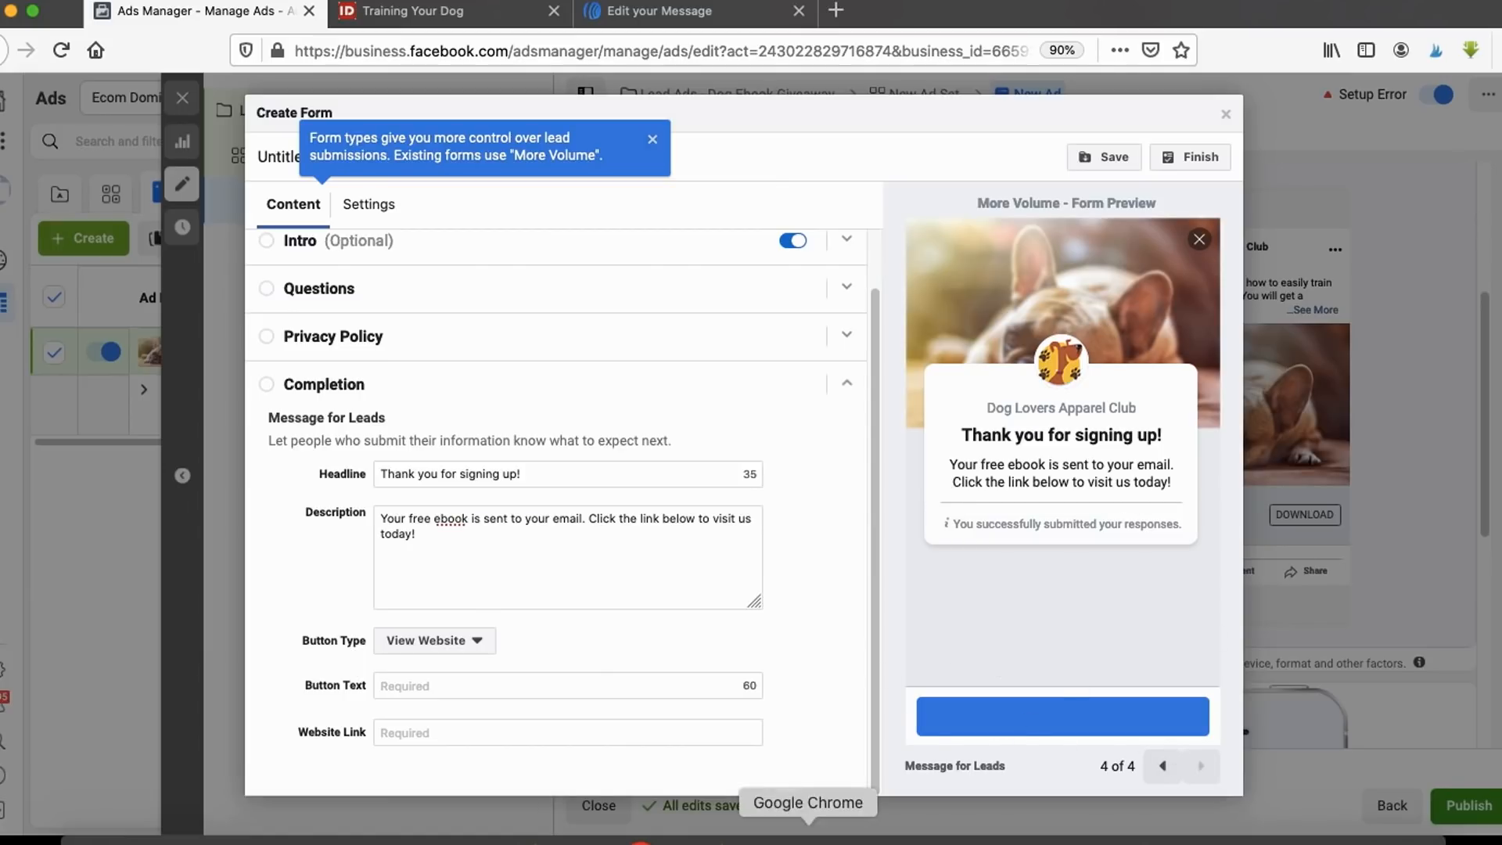
# Step: Switch to Google Chrome and copy the Pugs Tek store's base web address without the policy path
pyautogui.click(808, 836)
pyautogui.click(352, 24)
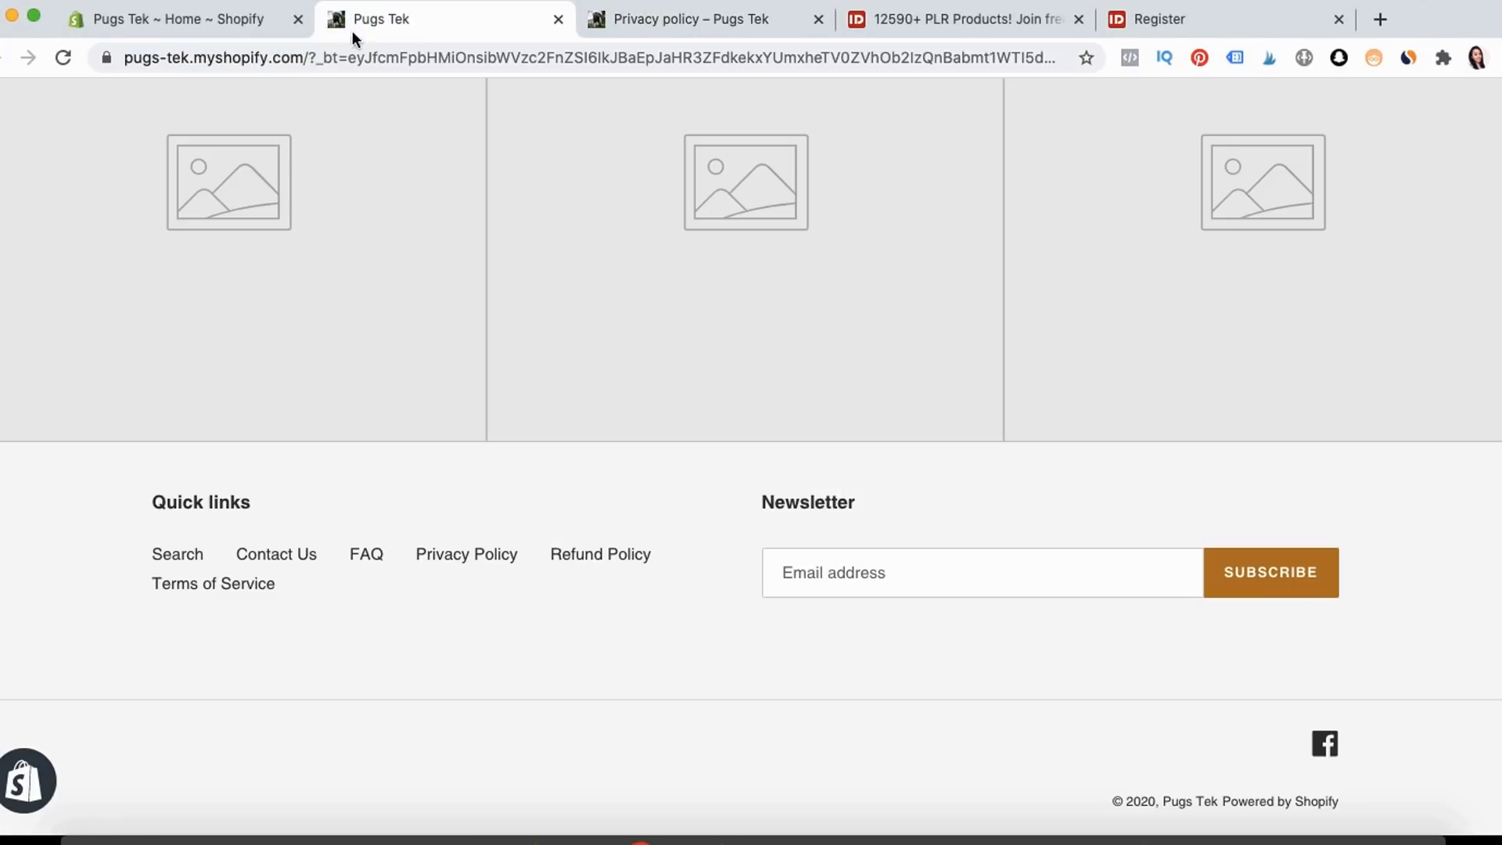
pyautogui.click(674, 19)
pyautogui.click(317, 55)
pyautogui.moveTo(356, 57); pyautogui.dragTo(49, 76)
pyautogui.hotkey('ctrl', 'c')
pyautogui.click(709, 834)
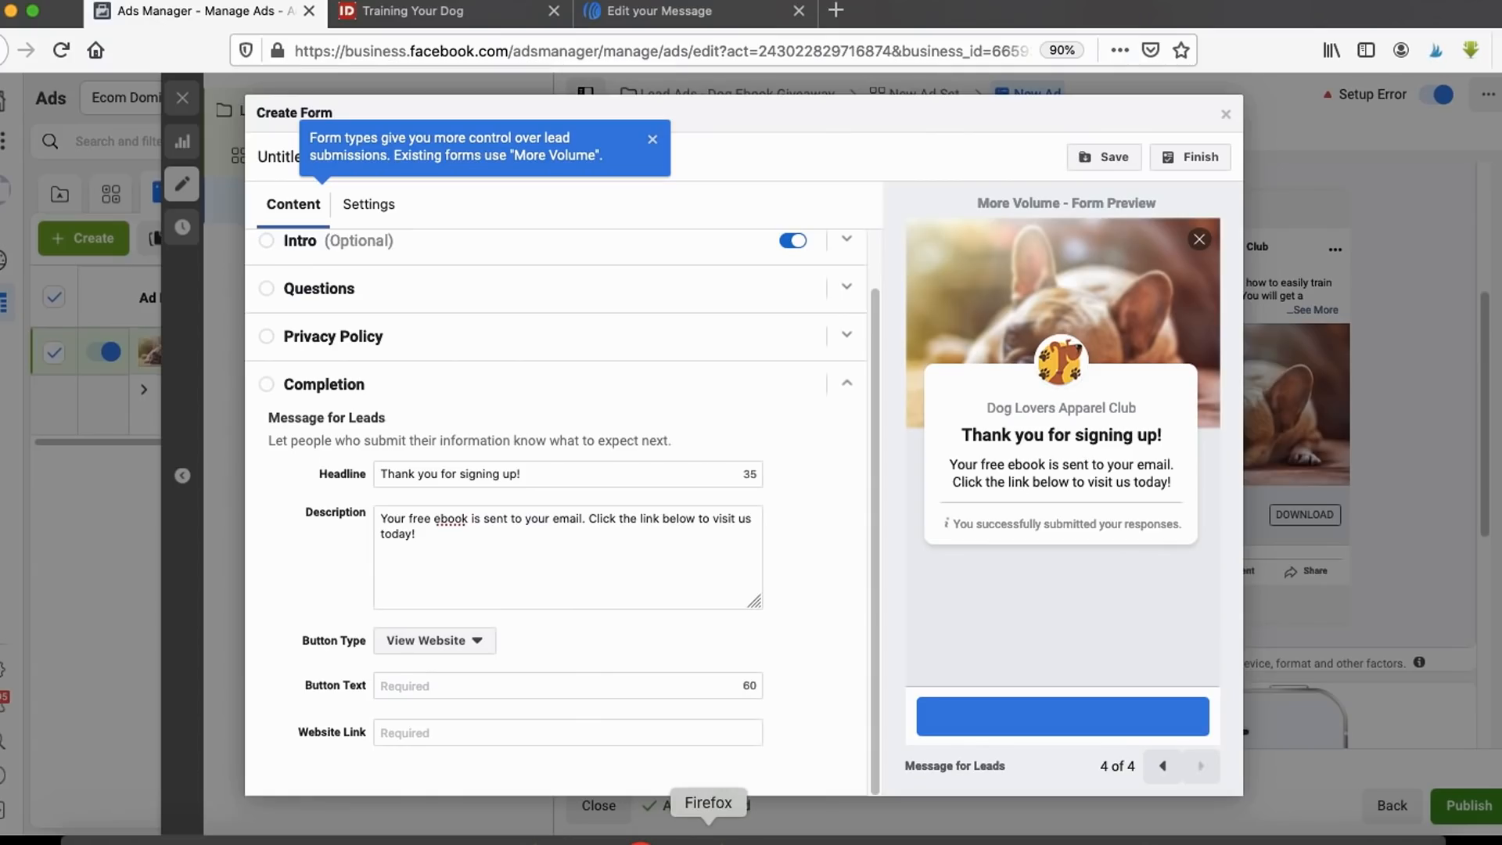
pyautogui.click(474, 736)
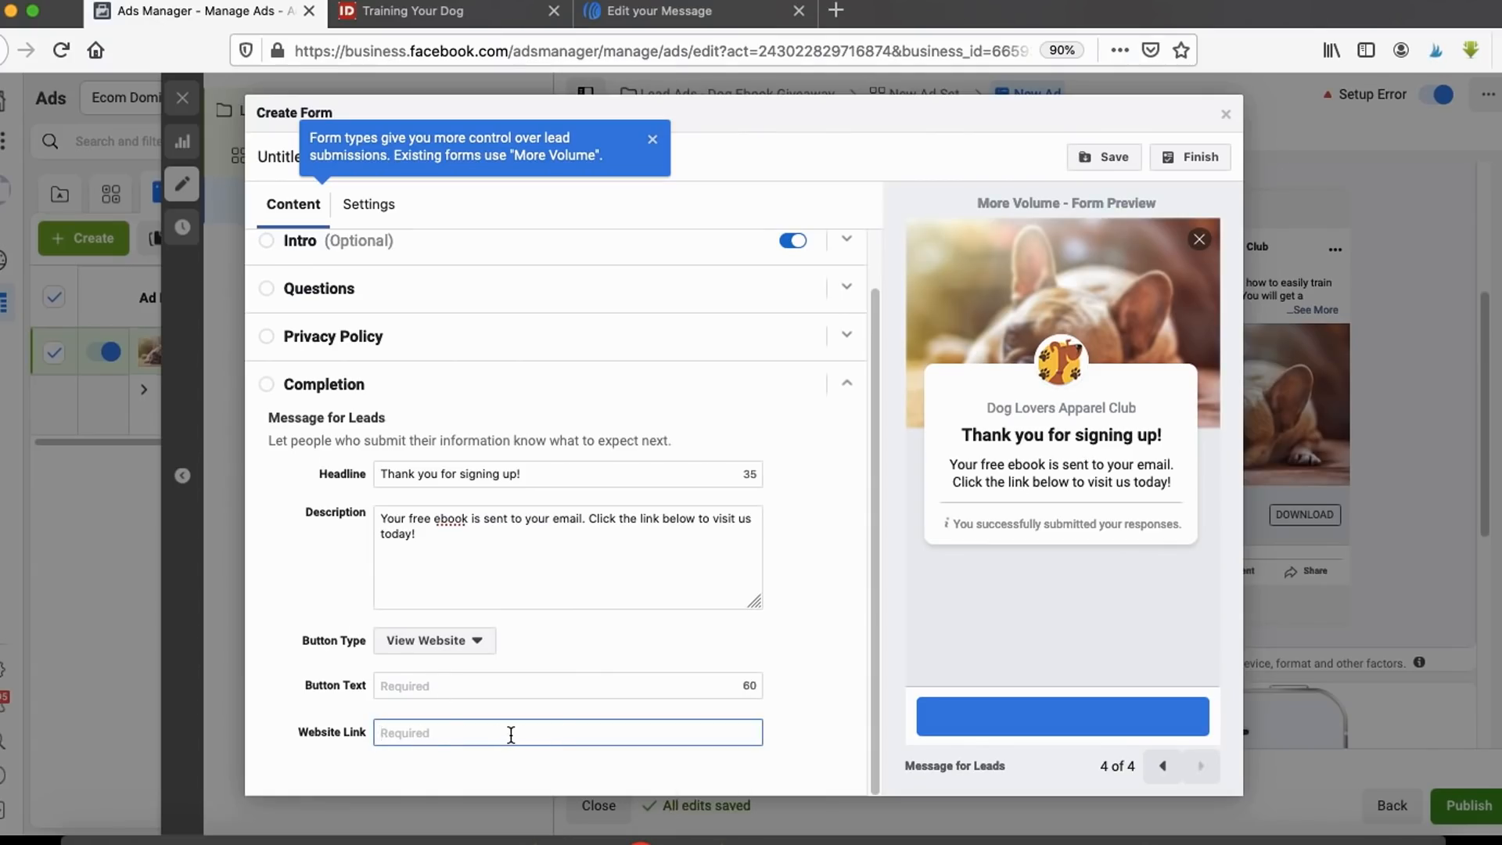
pyautogui.hotkey('ctrl', 'v')
pyautogui.click(436, 687)
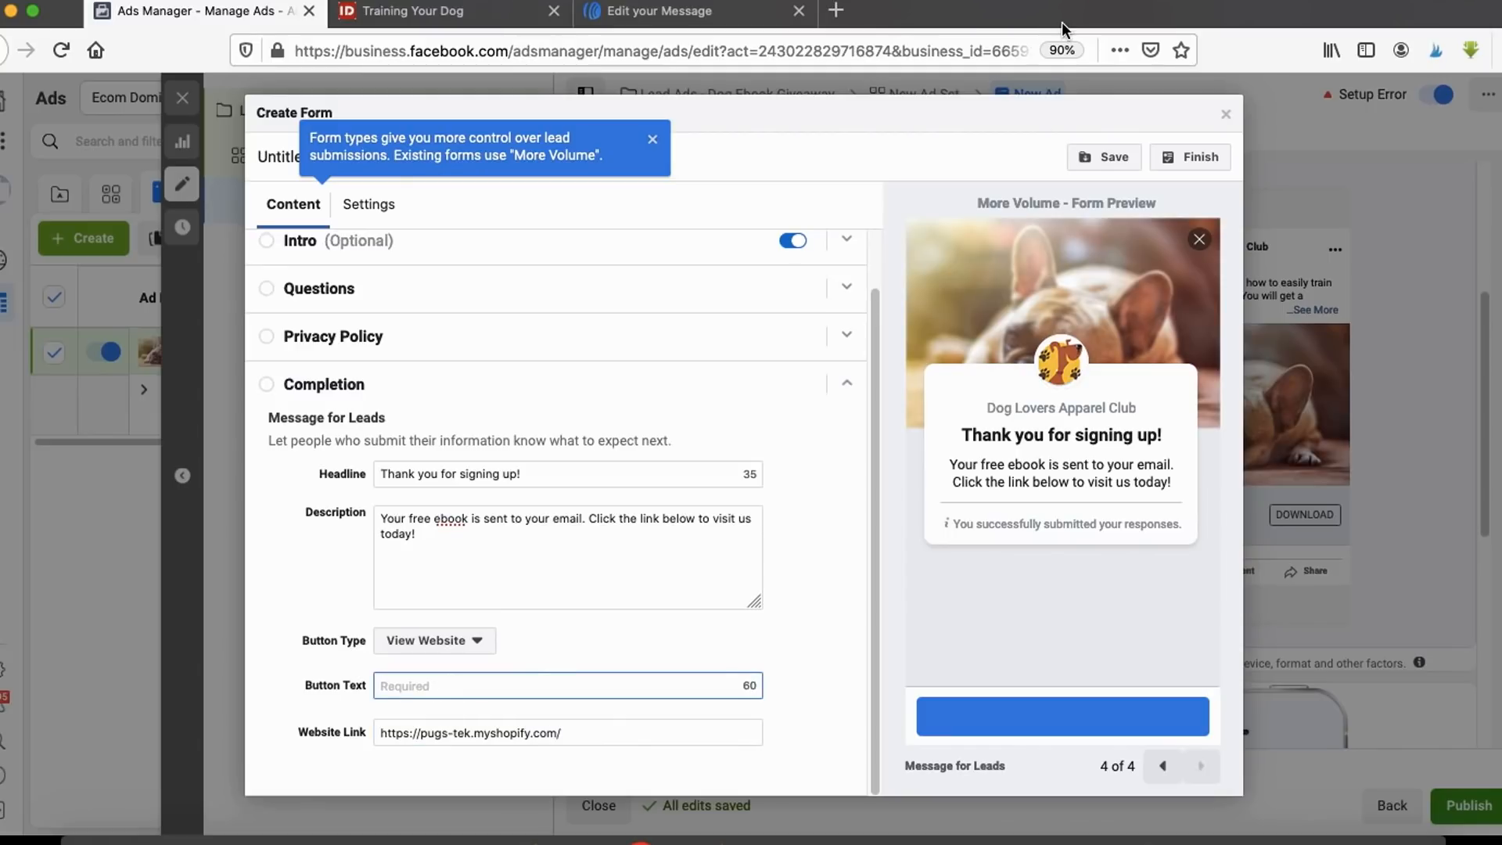
pyautogui.write('Visit US Now')
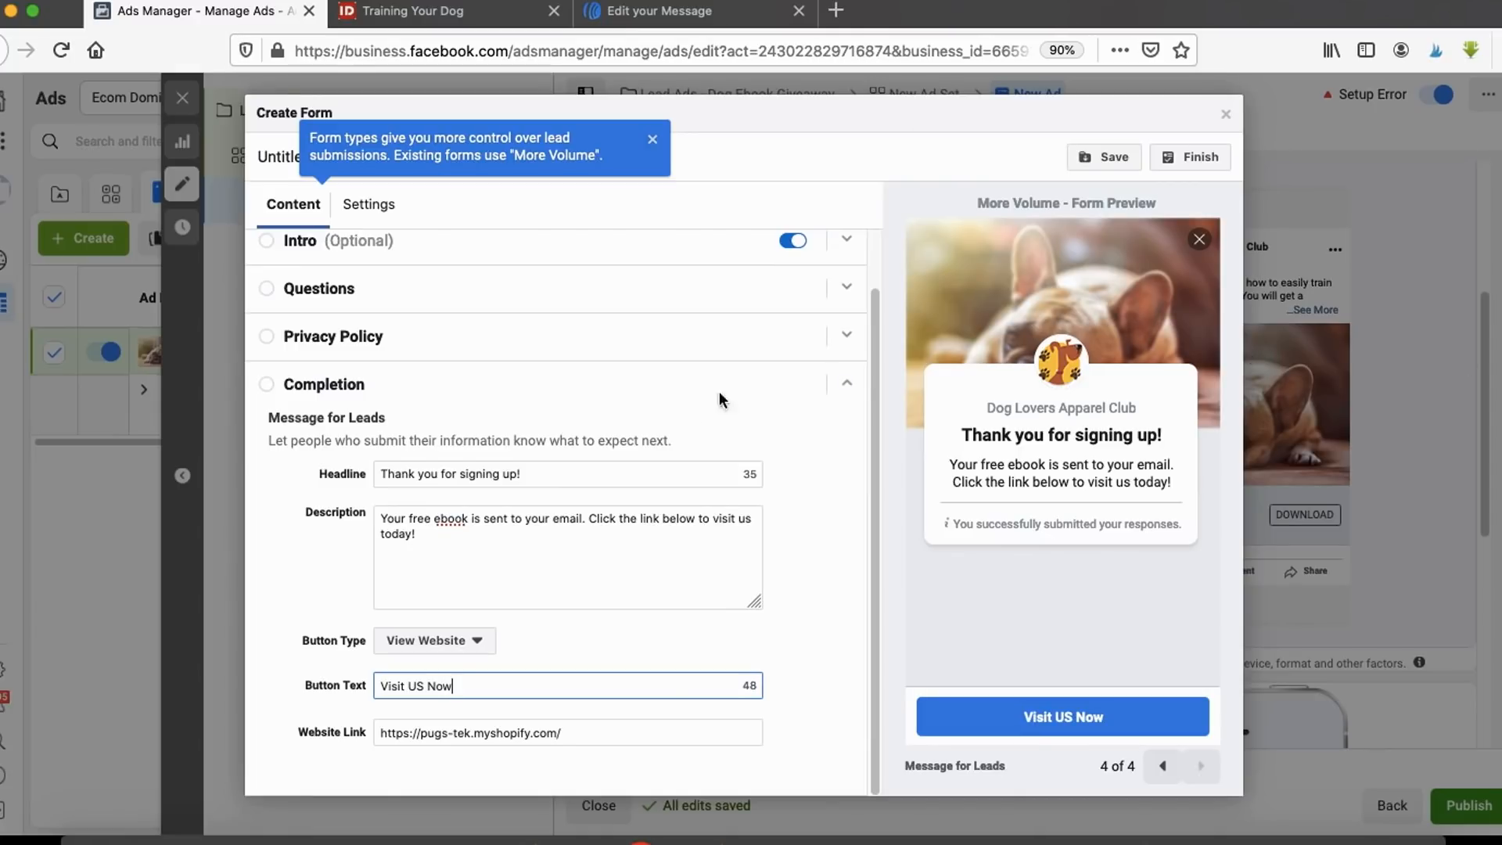
# Step: Finish the instant form and add it to the new ad
pyautogui.click(1051, 842)
pyautogui.moveTo(1206, 113)
pyautogui.mouseDown()
pyautogui.moveTo(1241, 208)
pyautogui.moveTo(1137, 93)
pyautogui.moveTo(1251, 118)
pyautogui.moveTo(1104, 212)
pyautogui.moveTo(1084, 202)
pyautogui.mouseUp()
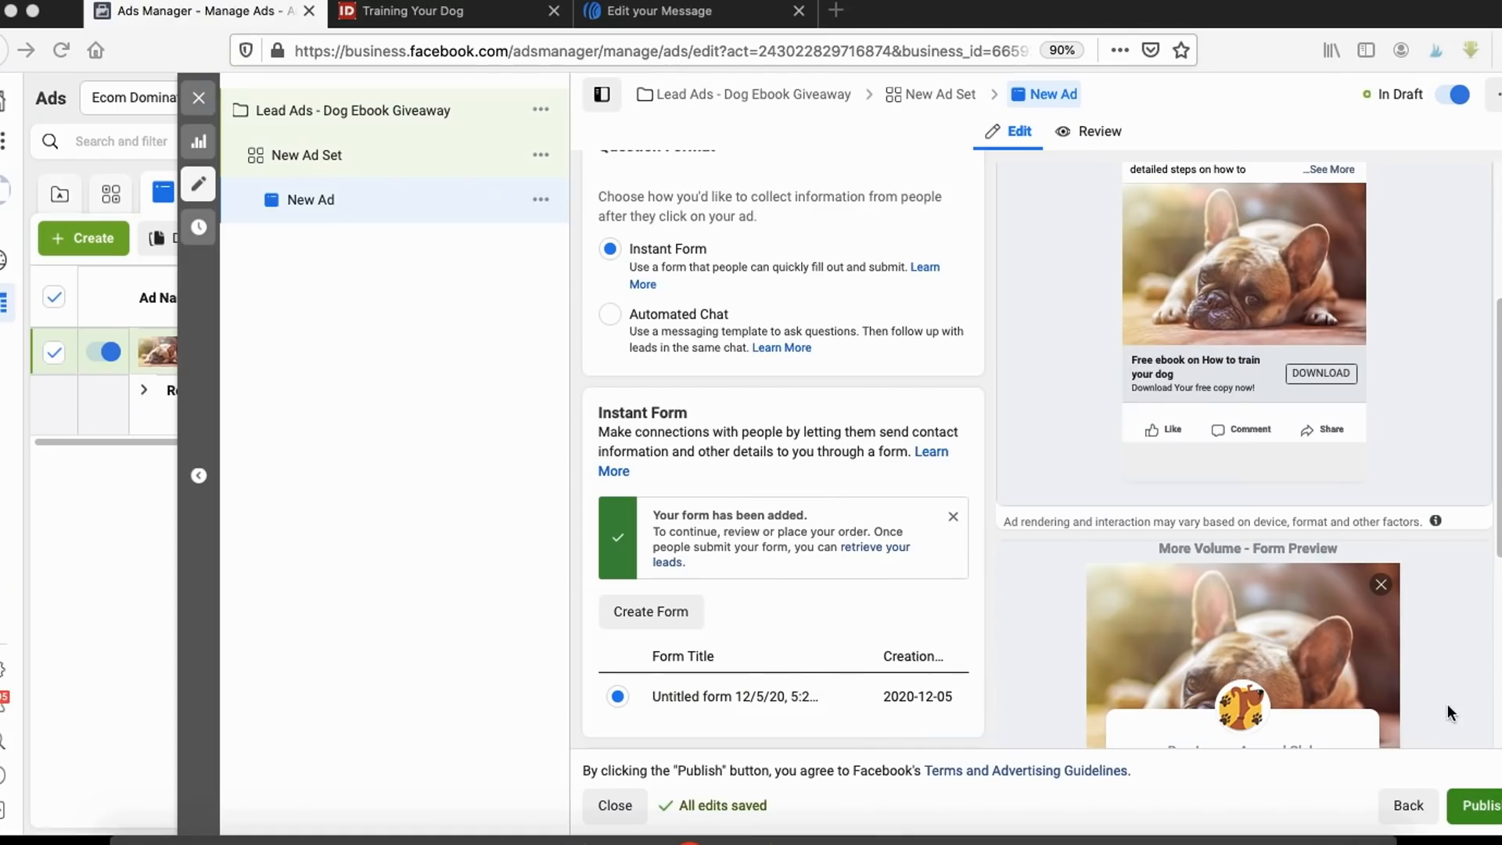
pyautogui.moveTo(1402, 793)
pyautogui.mouseDown()
pyautogui.moveTo(1431, 698)
pyautogui.moveTo(1377, 697)
pyautogui.moveTo(1409, 838)
pyautogui.mouseUp()
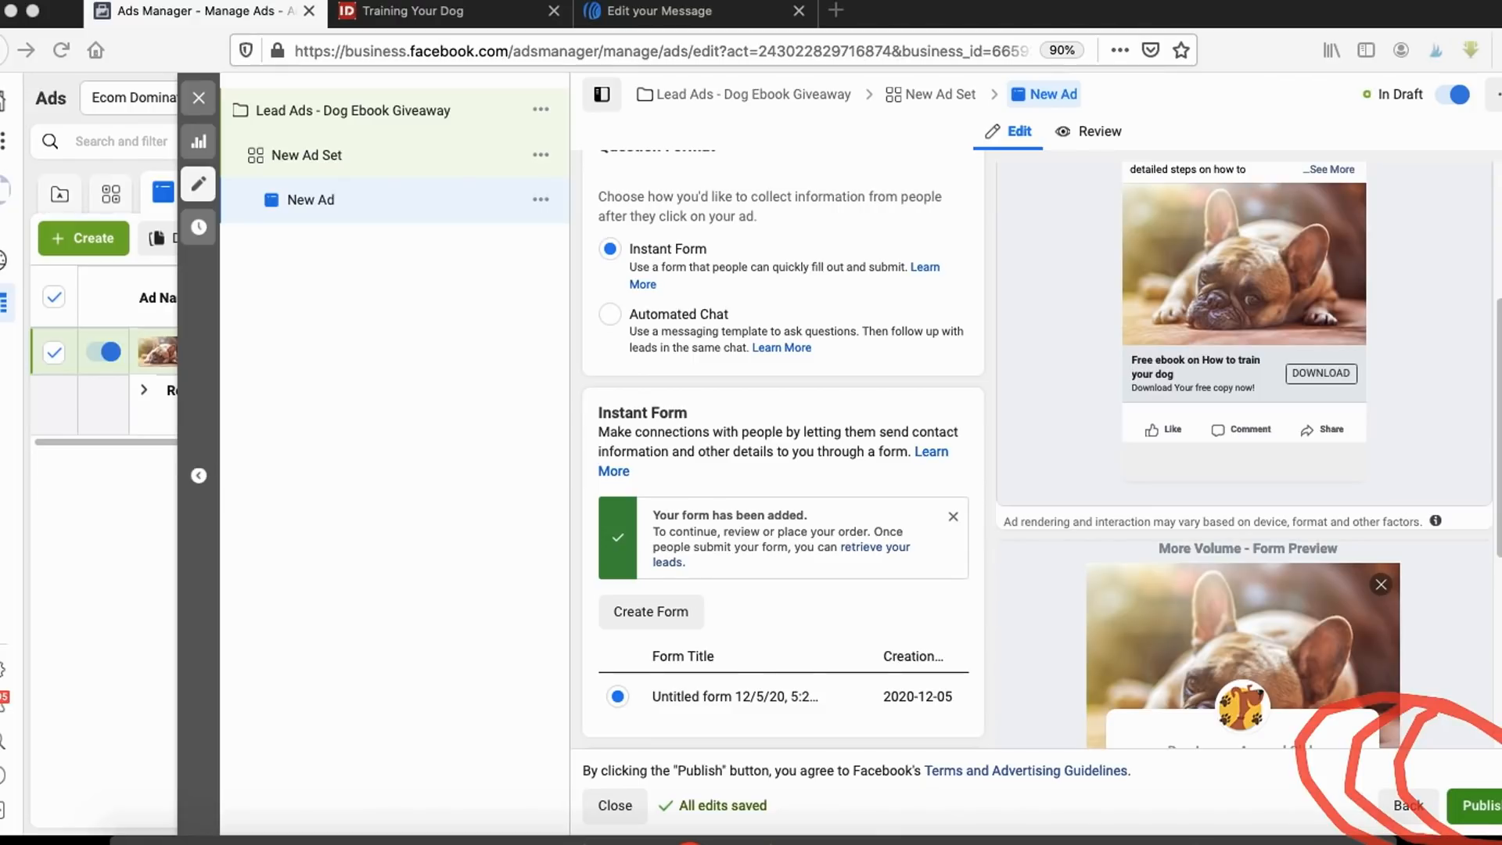
pyautogui.press('Escape')
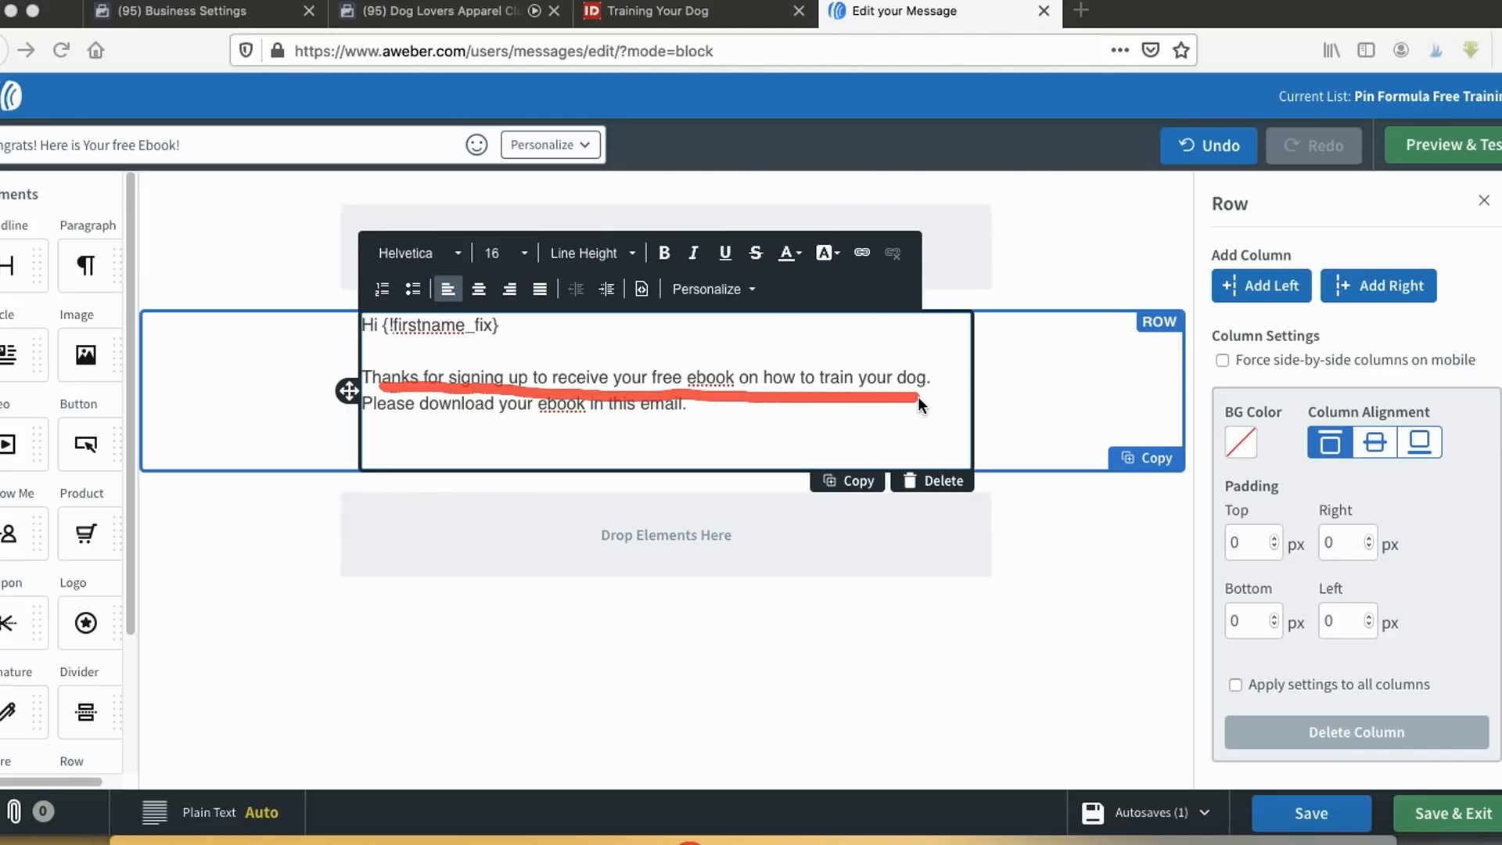
# Step: Review the AWeber thank-you email's text and attachment option, and check the Training Your Dog ebook page on IDPLR
pyautogui.moveTo(374, 419); pyautogui.dragTo(664, 424)
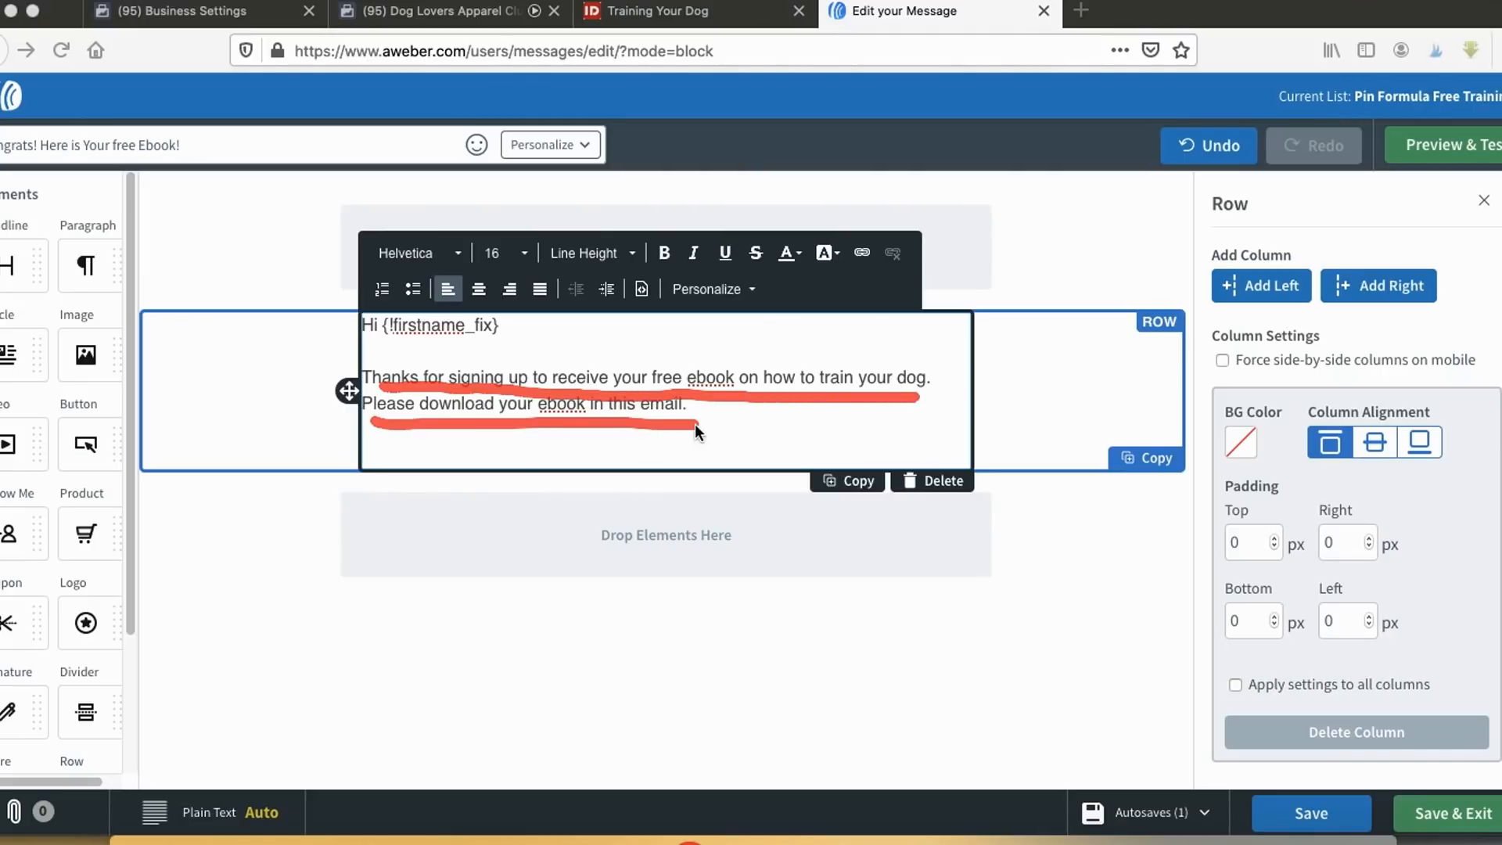
pyautogui.moveTo(14, 754)
pyautogui.mouseDown()
pyautogui.moveTo(0, 767)
pyautogui.moveTo(122, 802)
pyautogui.moveTo(0, 770)
pyautogui.mouseUp()
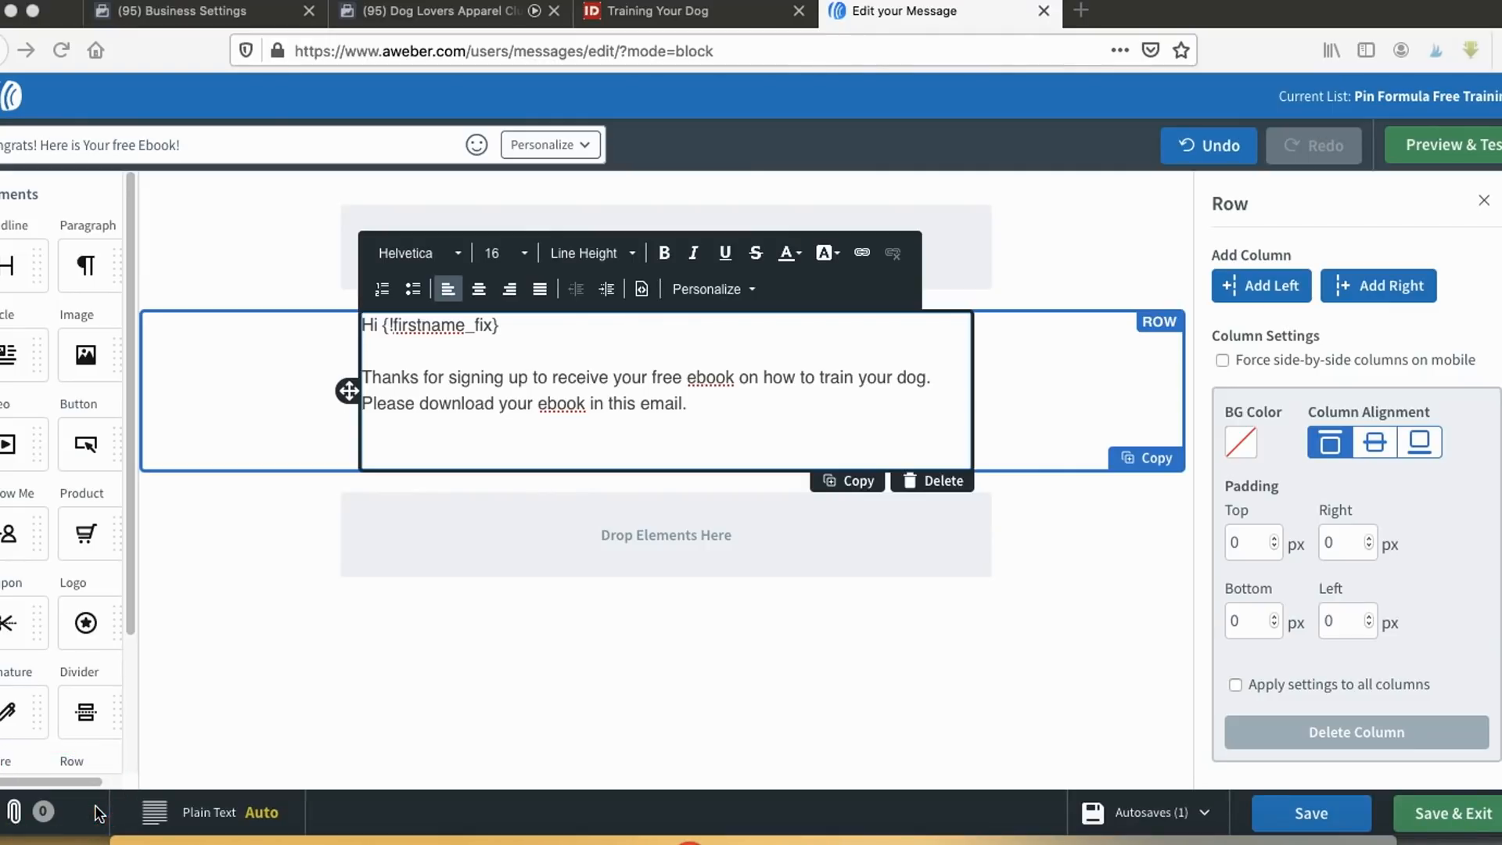
pyautogui.click(643, 14)
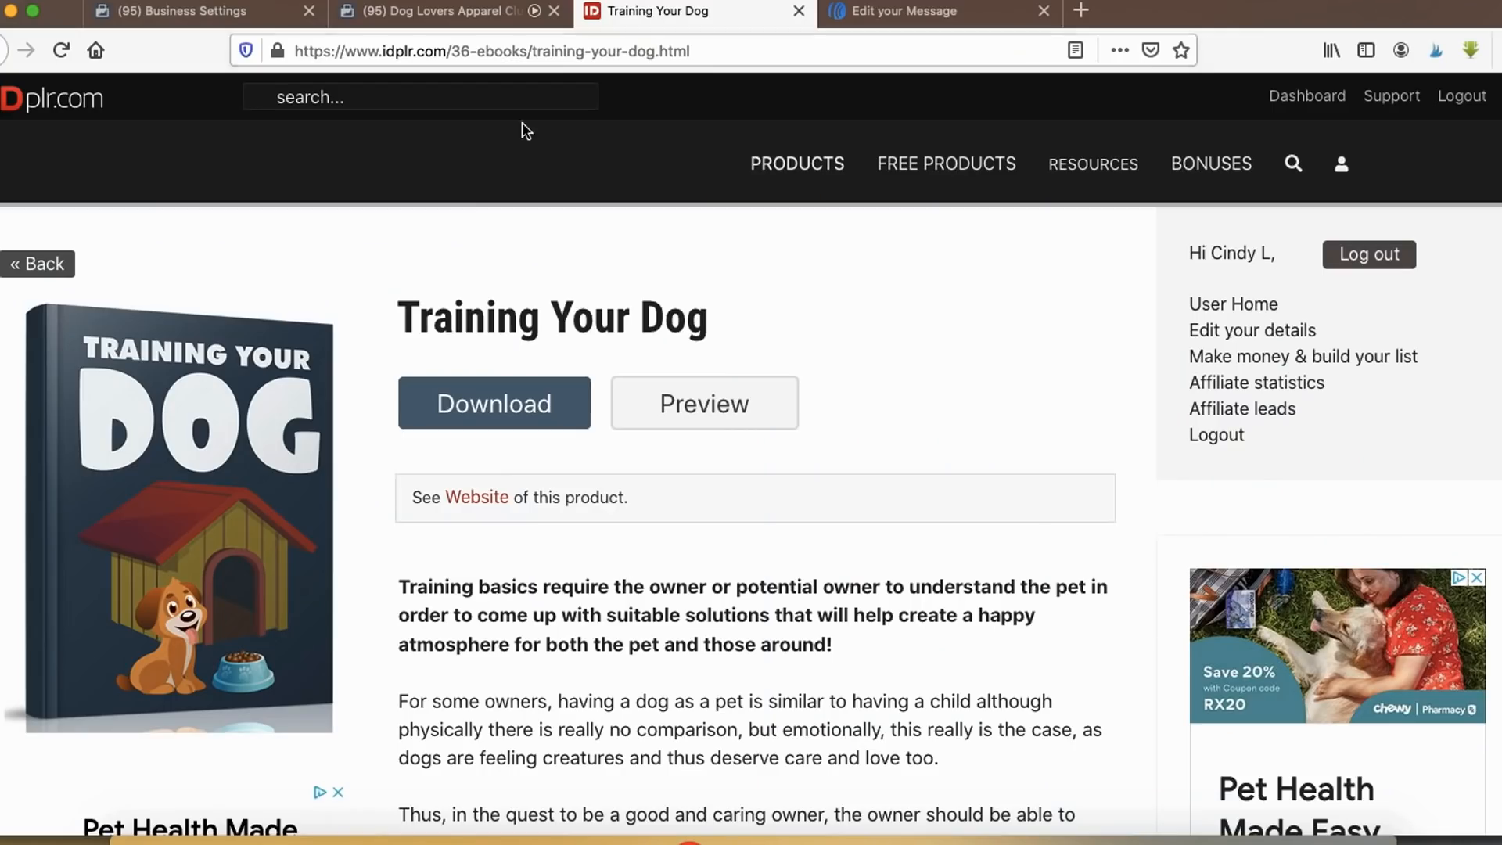
pyautogui.click(868, 12)
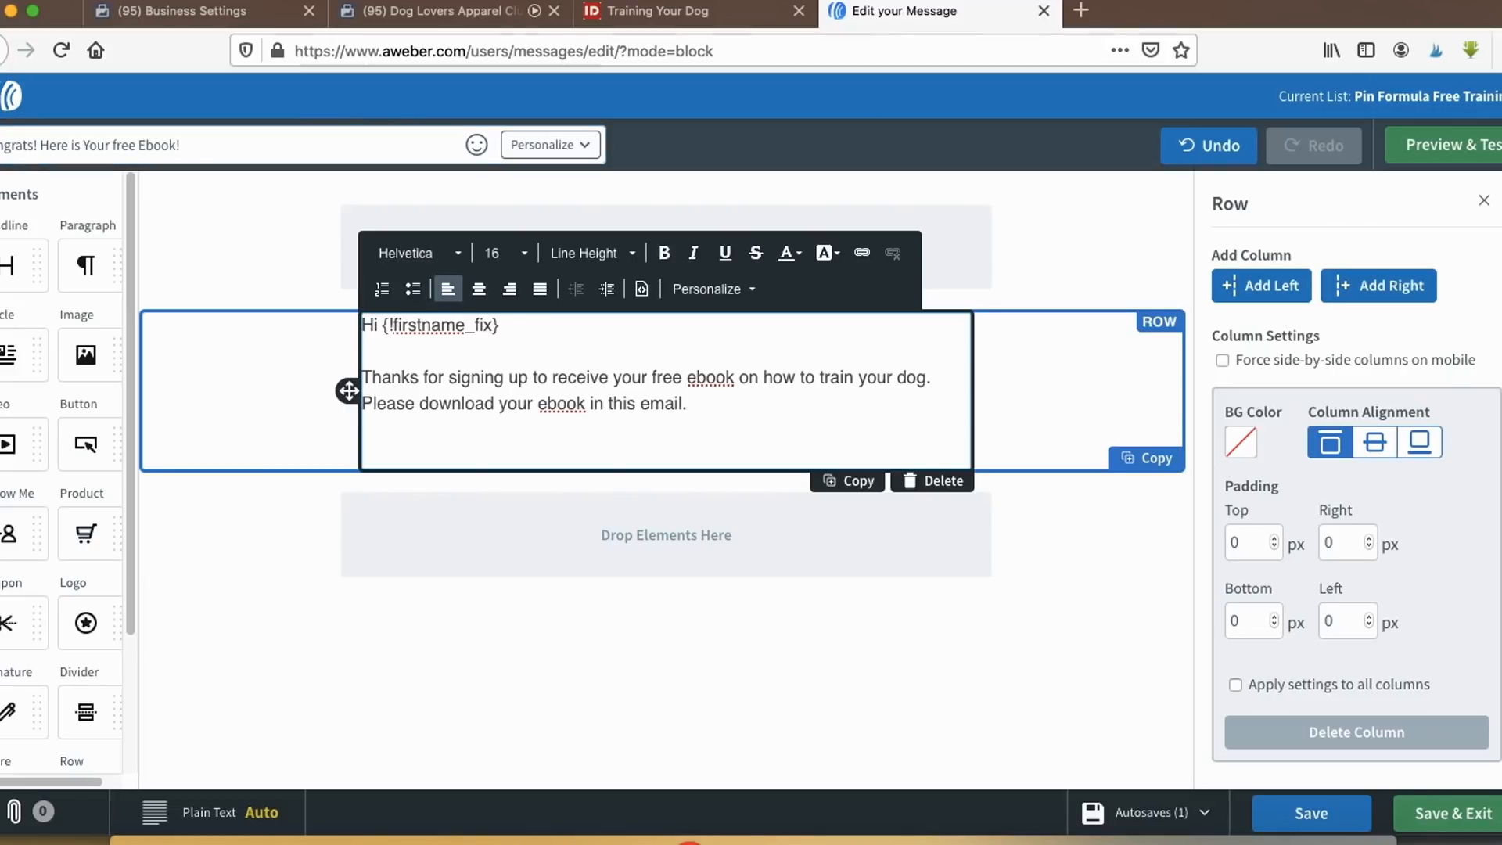
# Step: Add the line "Download your ebook here" below the thank-you text in the email body, leaving blank lines between them
pyautogui.press('Return')
pyautogui.press('Return')
pyautogui.press('Return')
pyautogui.write('Download you r')
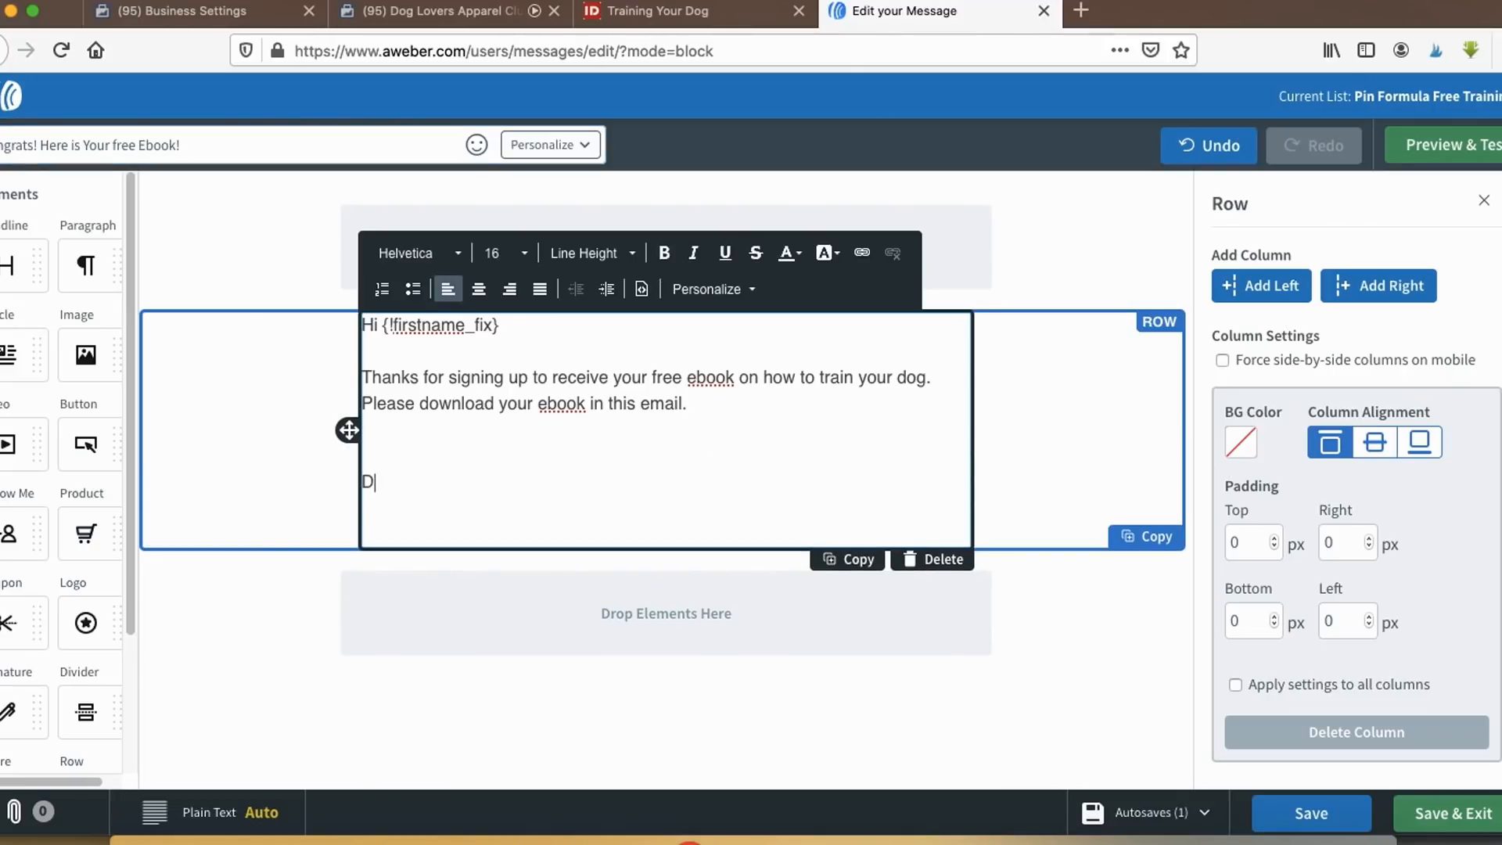
pyautogui.press('BackSpace')
pyautogui.press('BackSpace')
pyautogui.write('r ebook here')
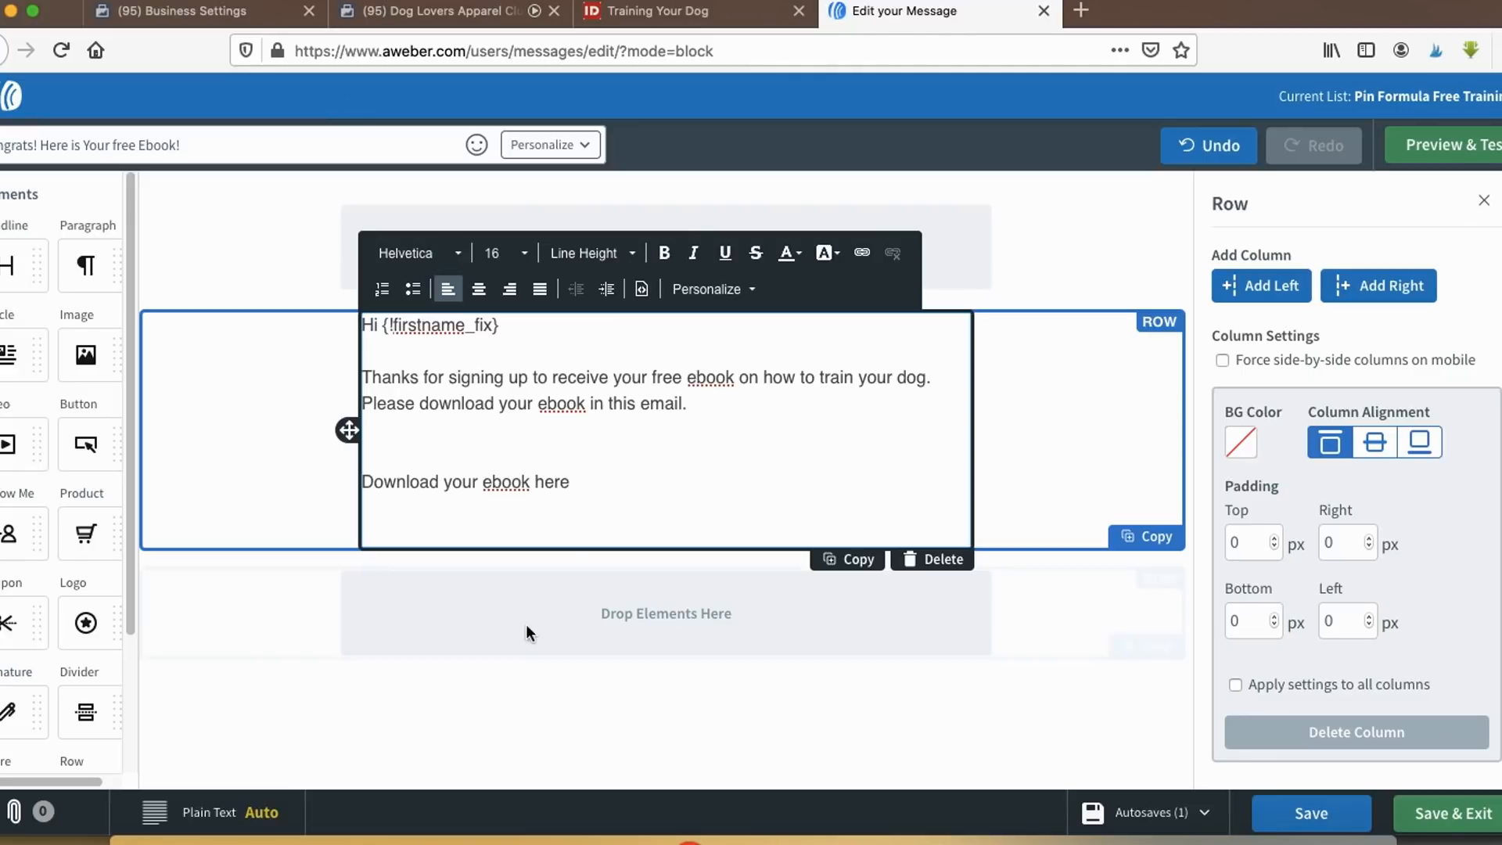
# Step: Examine the link settings for the word "here" in the email's download line without adding a URL
pyautogui.doubleClick(551, 481)
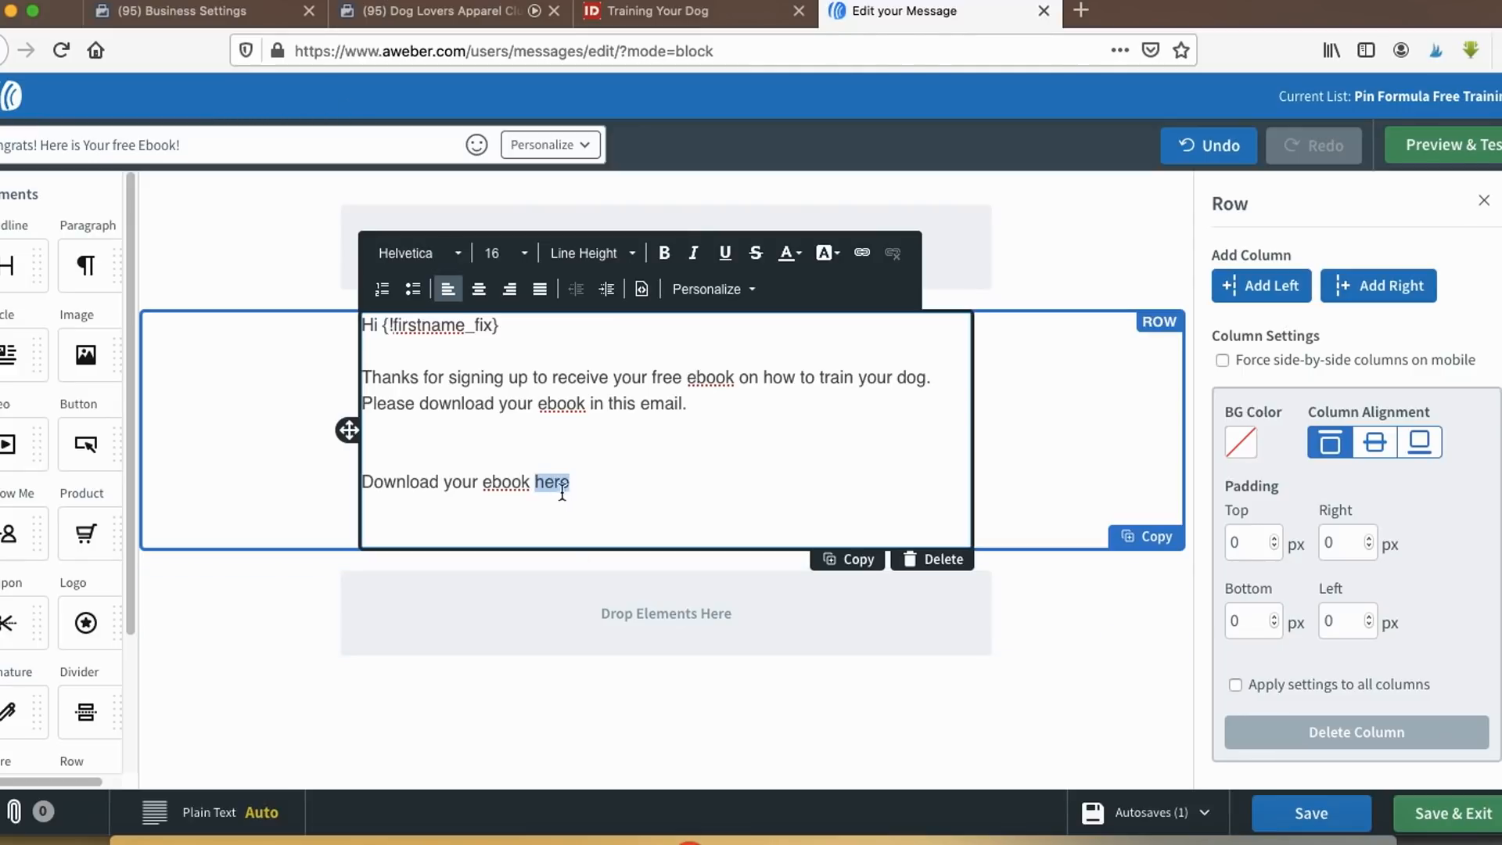
pyautogui.click(861, 251)
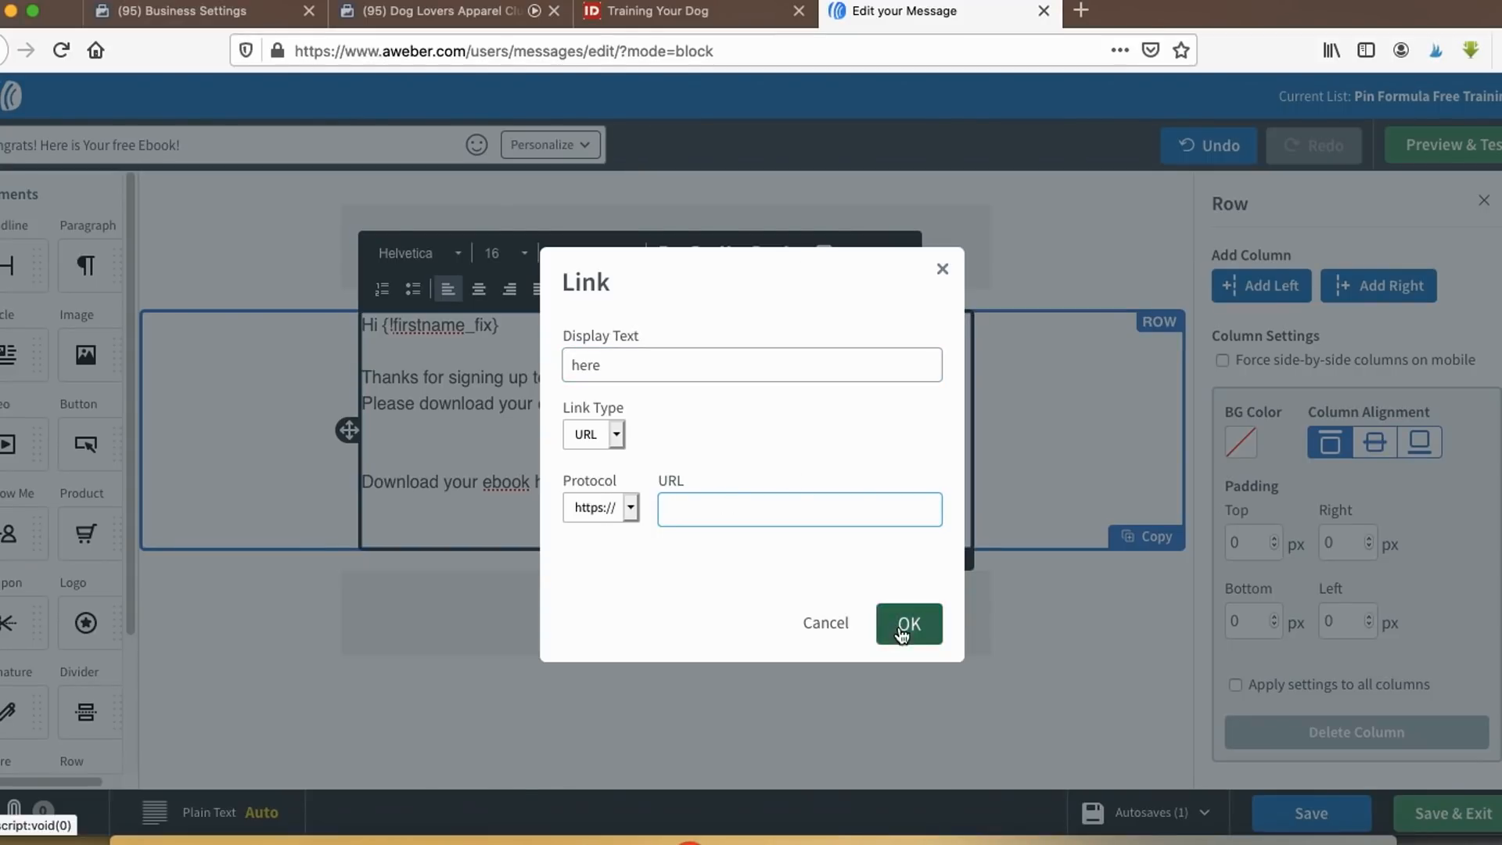
pyautogui.click(943, 270)
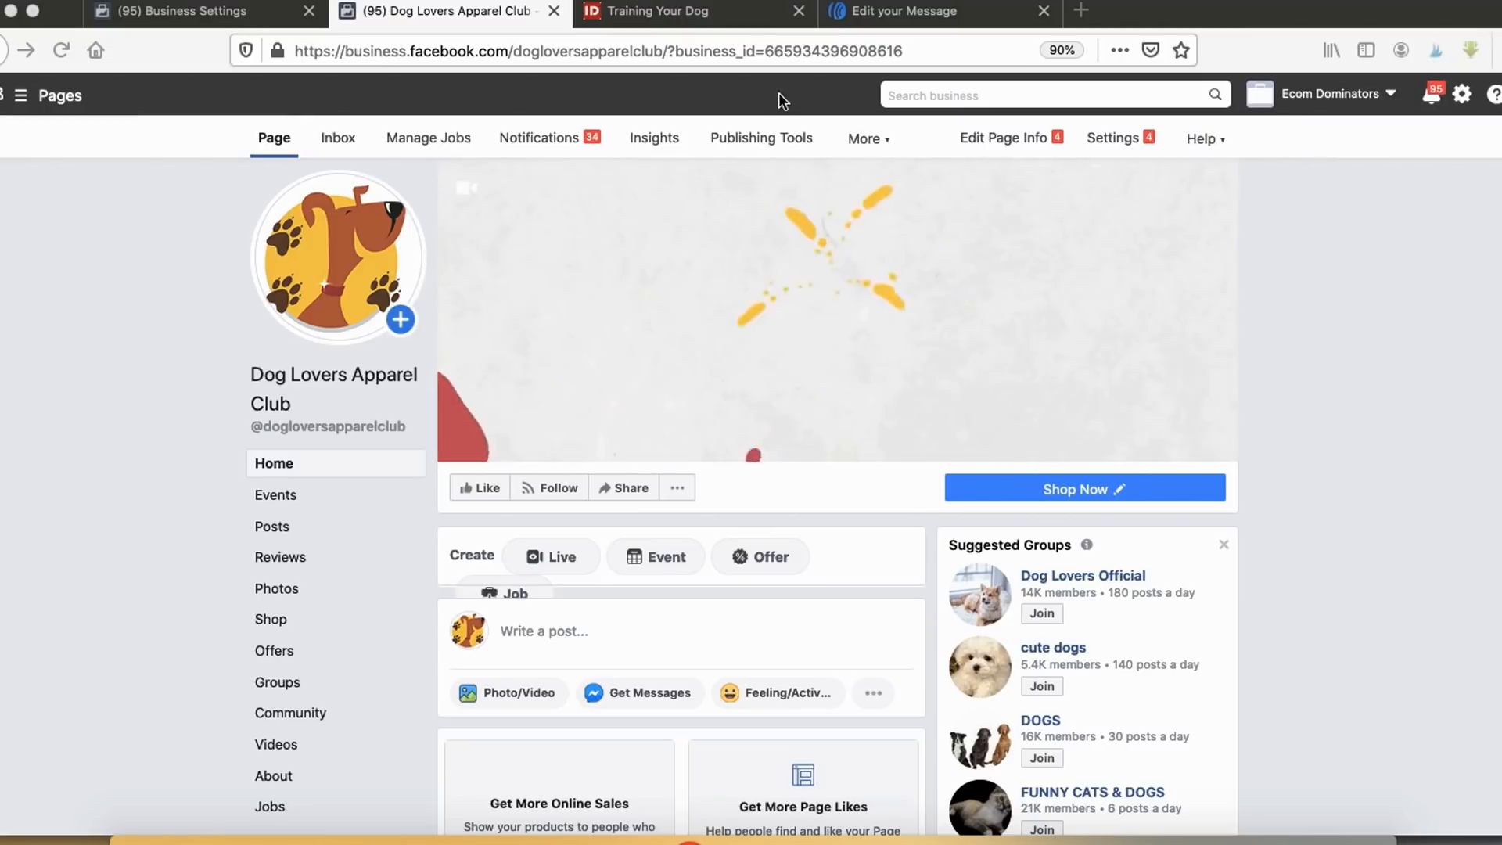
# Step: On the Dog Lovers Apparel Club Facebook page, open Leads Setup from the Lead Ads Forms section of Publishing Tools
pyautogui.moveTo(735, 106)
pyautogui.mouseDown()
pyautogui.moveTo(800, 182)
pyautogui.moveTo(864, 129)
pyautogui.moveTo(773, 114)
pyautogui.moveTo(795, 125)
pyautogui.mouseUp()
pyautogui.click(790, 130)
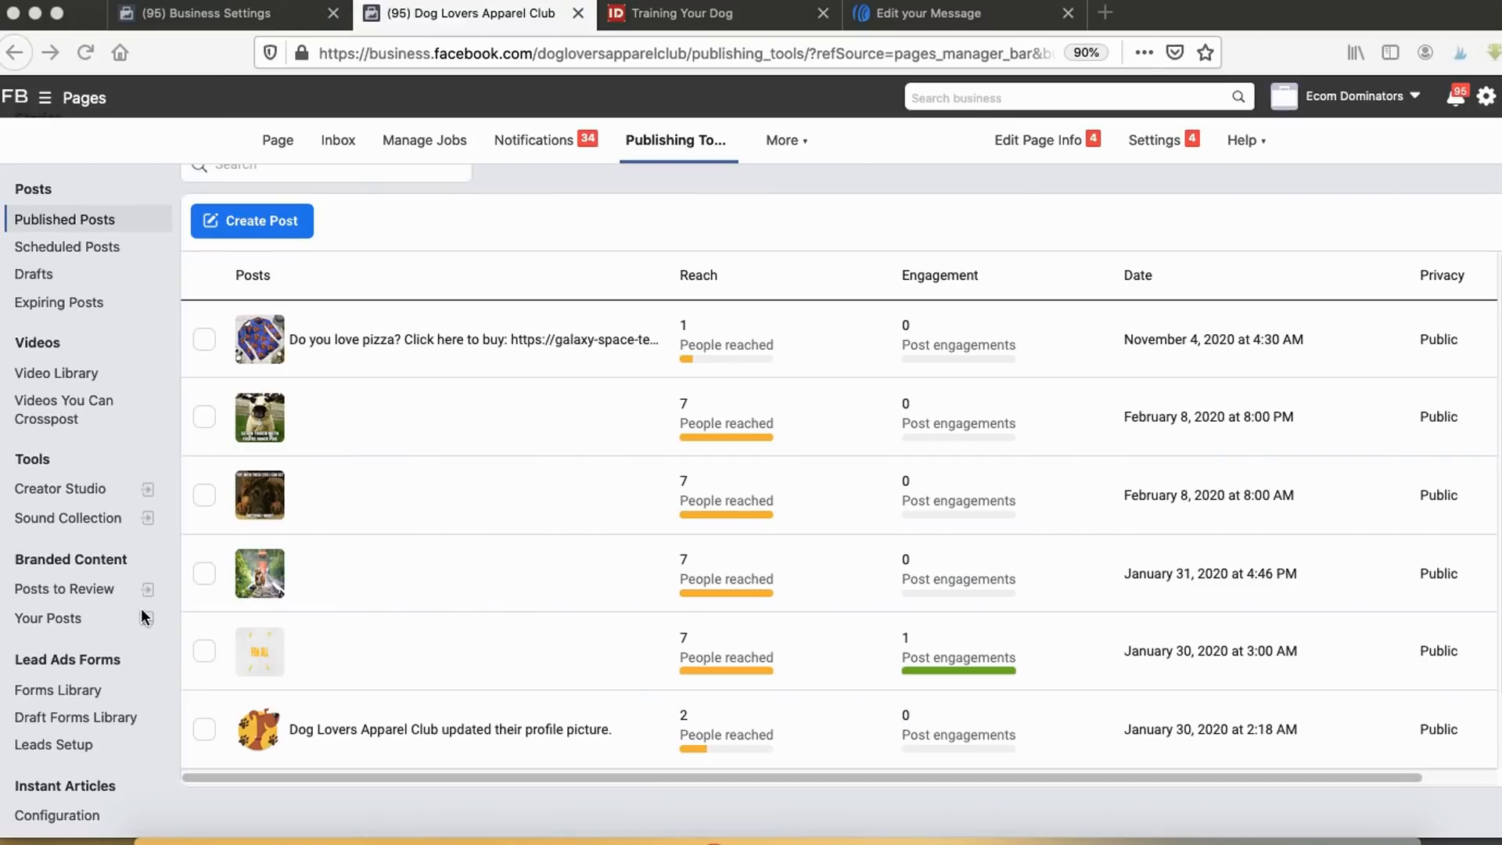
pyautogui.moveTo(50, 632)
pyautogui.mouseDown()
pyautogui.moveTo(17, 630)
pyautogui.moveTo(111, 673)
pyautogui.mouseUp()
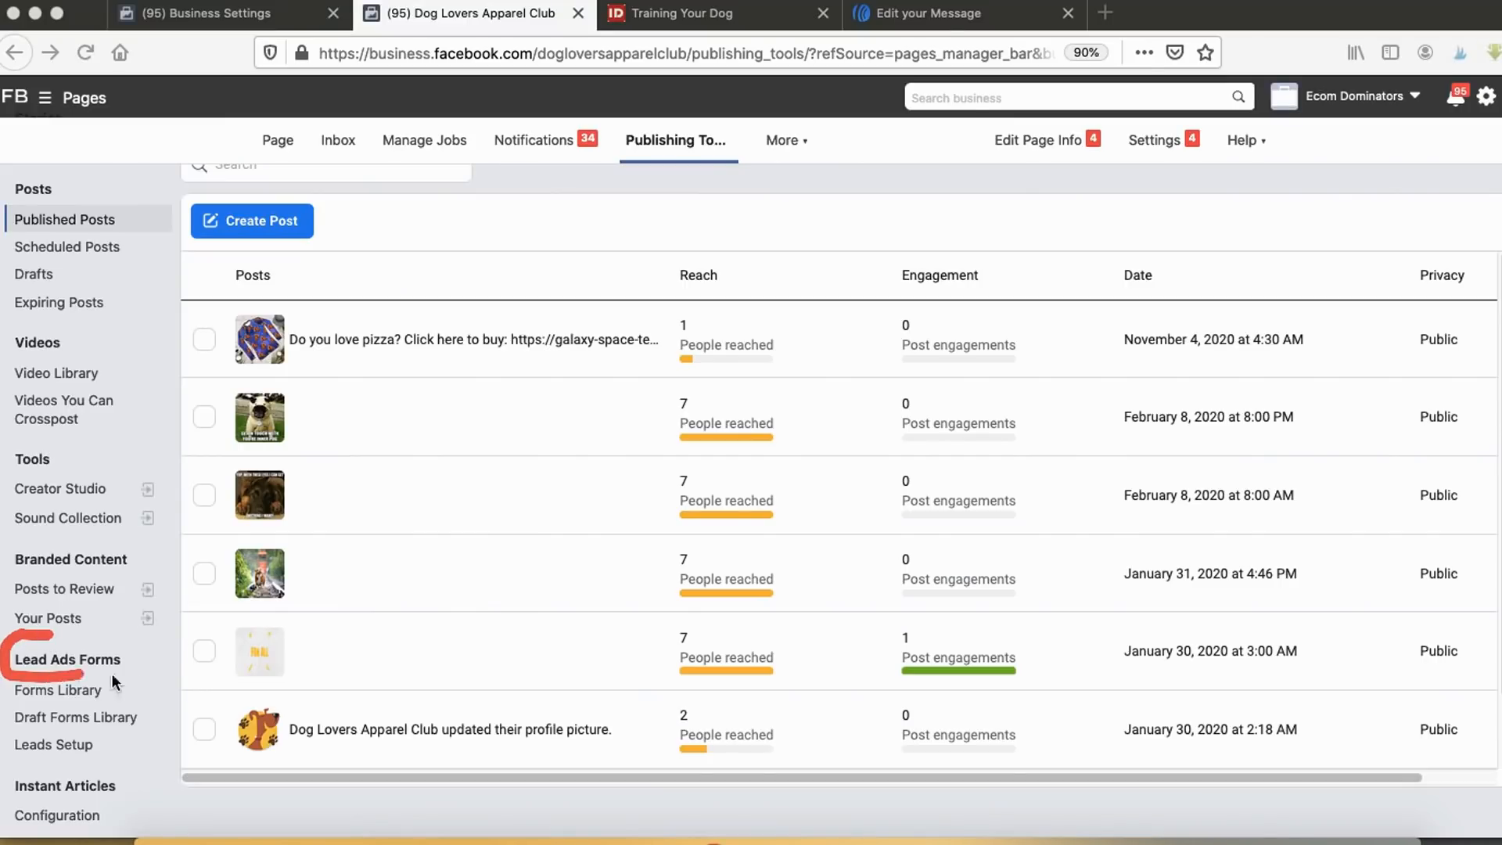
pyautogui.moveTo(3, 749); pyautogui.dragTo(132, 760)
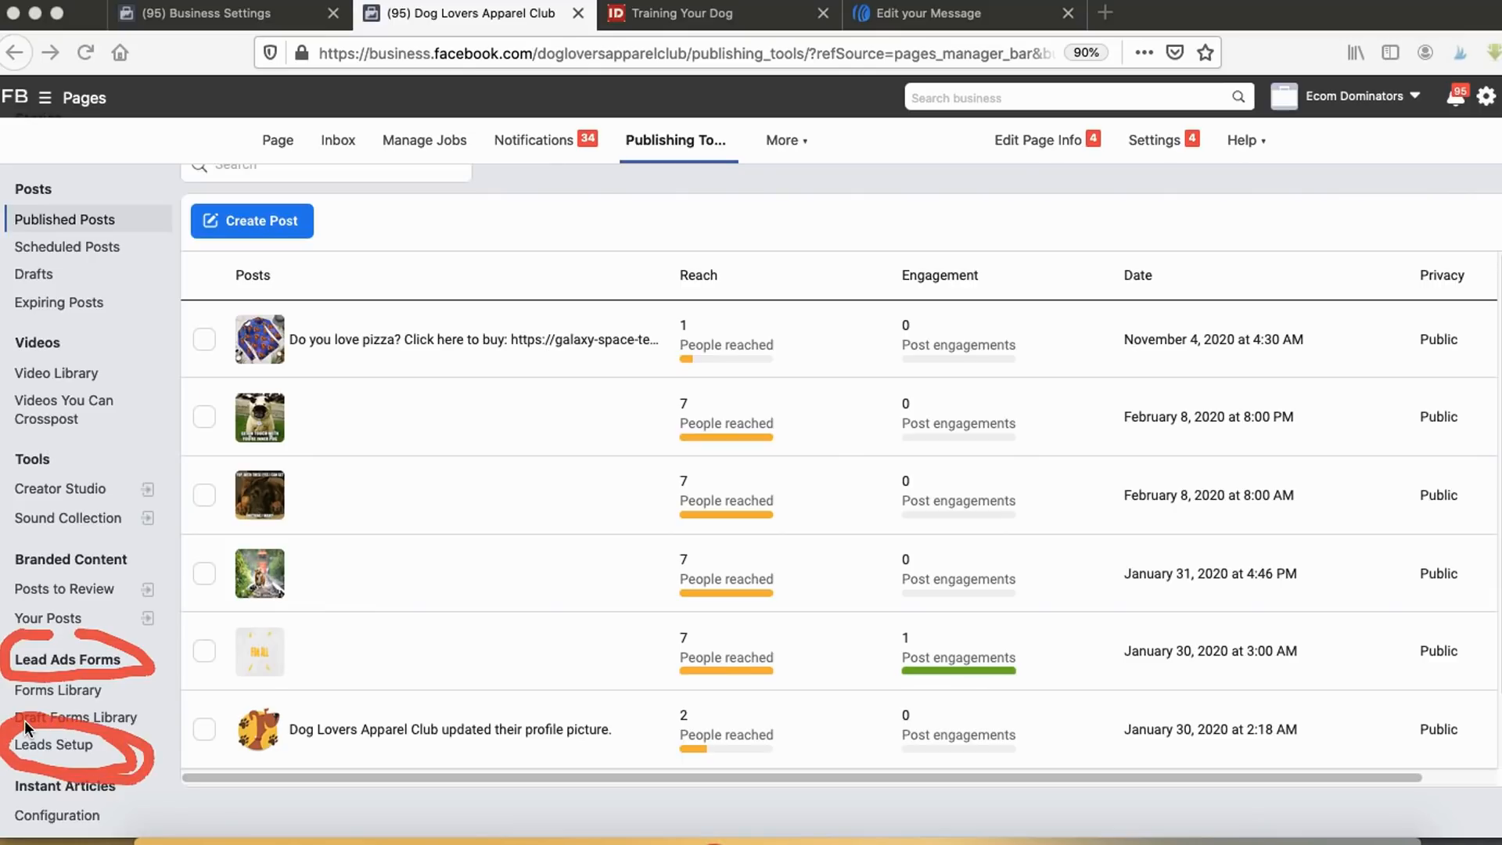
pyautogui.click(53, 743)
pyautogui.moveTo(454, 208); pyautogui.dragTo(588, 201)
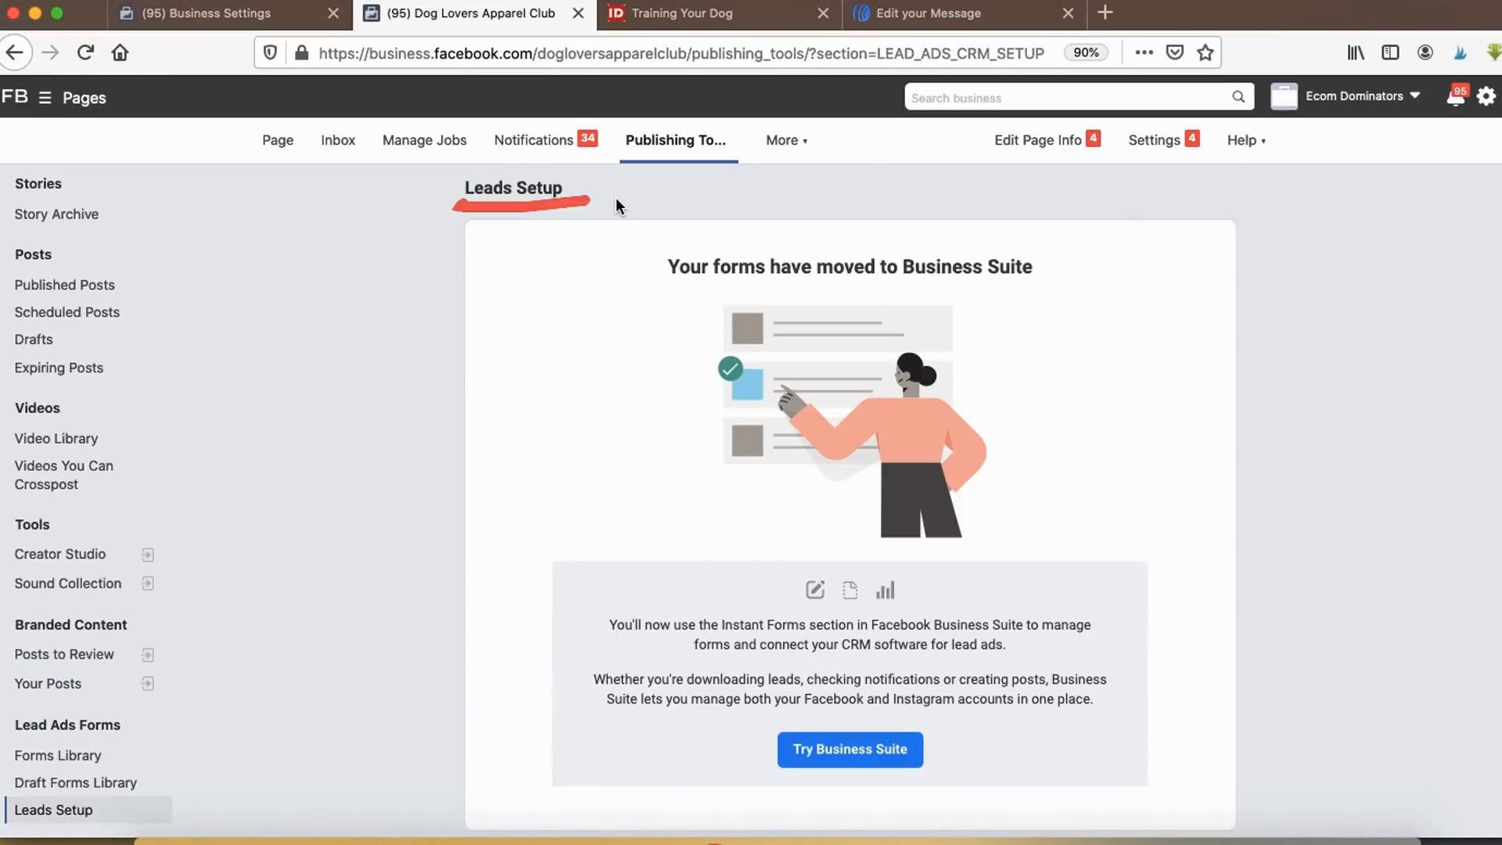
# Step: Move from the page's Leads Setup to Business Suite and review the CRM Setup section of Lead Ads Forms
pyautogui.moveTo(786, 652)
pyautogui.mouseDown()
pyautogui.moveTo(728, 669)
pyautogui.moveTo(964, 693)
pyautogui.moveTo(874, 805)
pyautogui.moveTo(705, 686)
pyautogui.mouseUp()
pyautogui.click(850, 750)
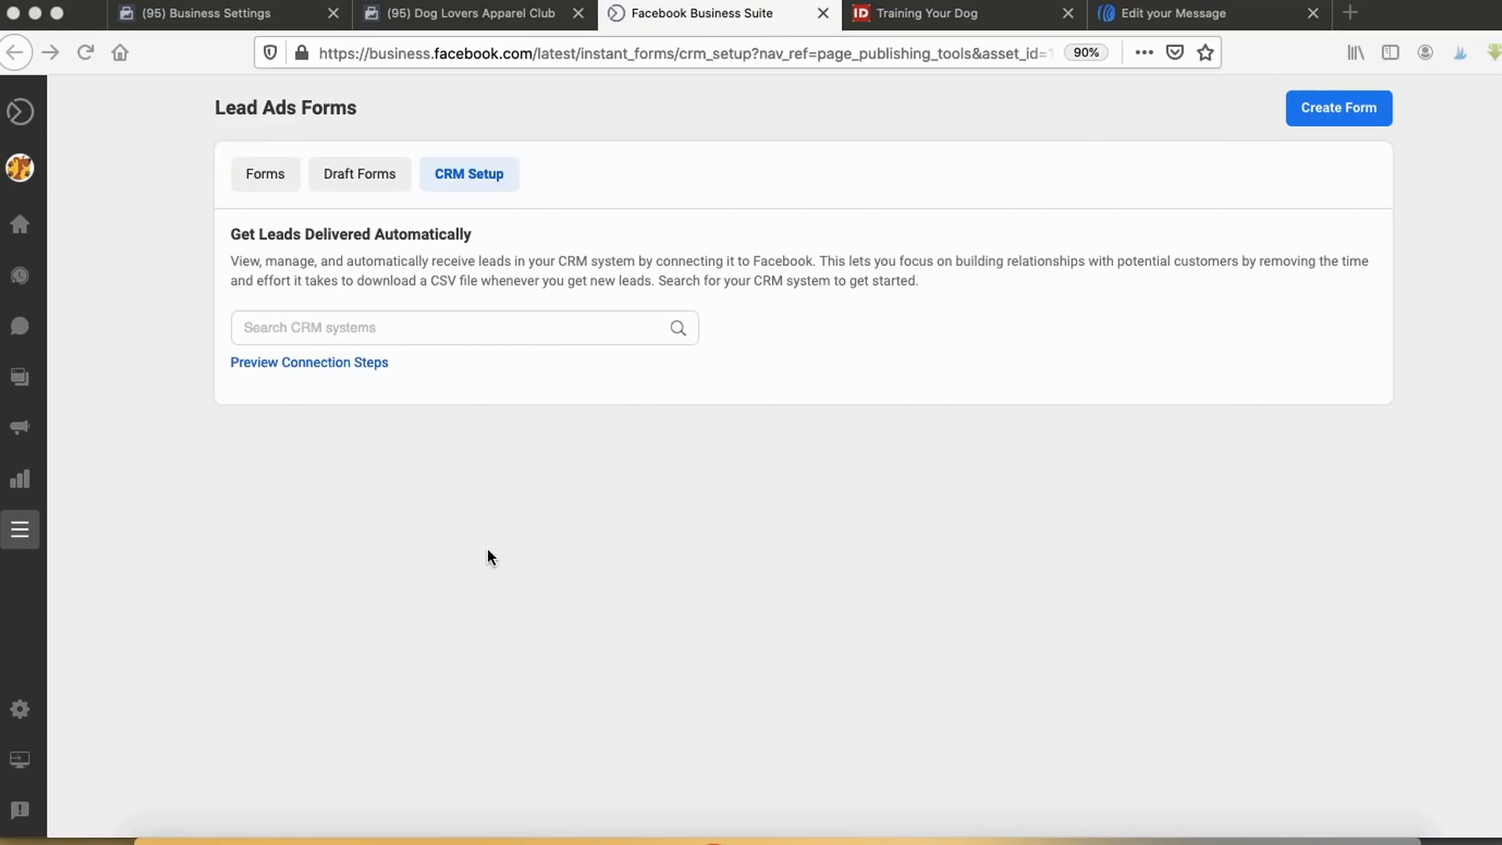
pyautogui.moveTo(197, 134); pyautogui.dragTo(324, 136)
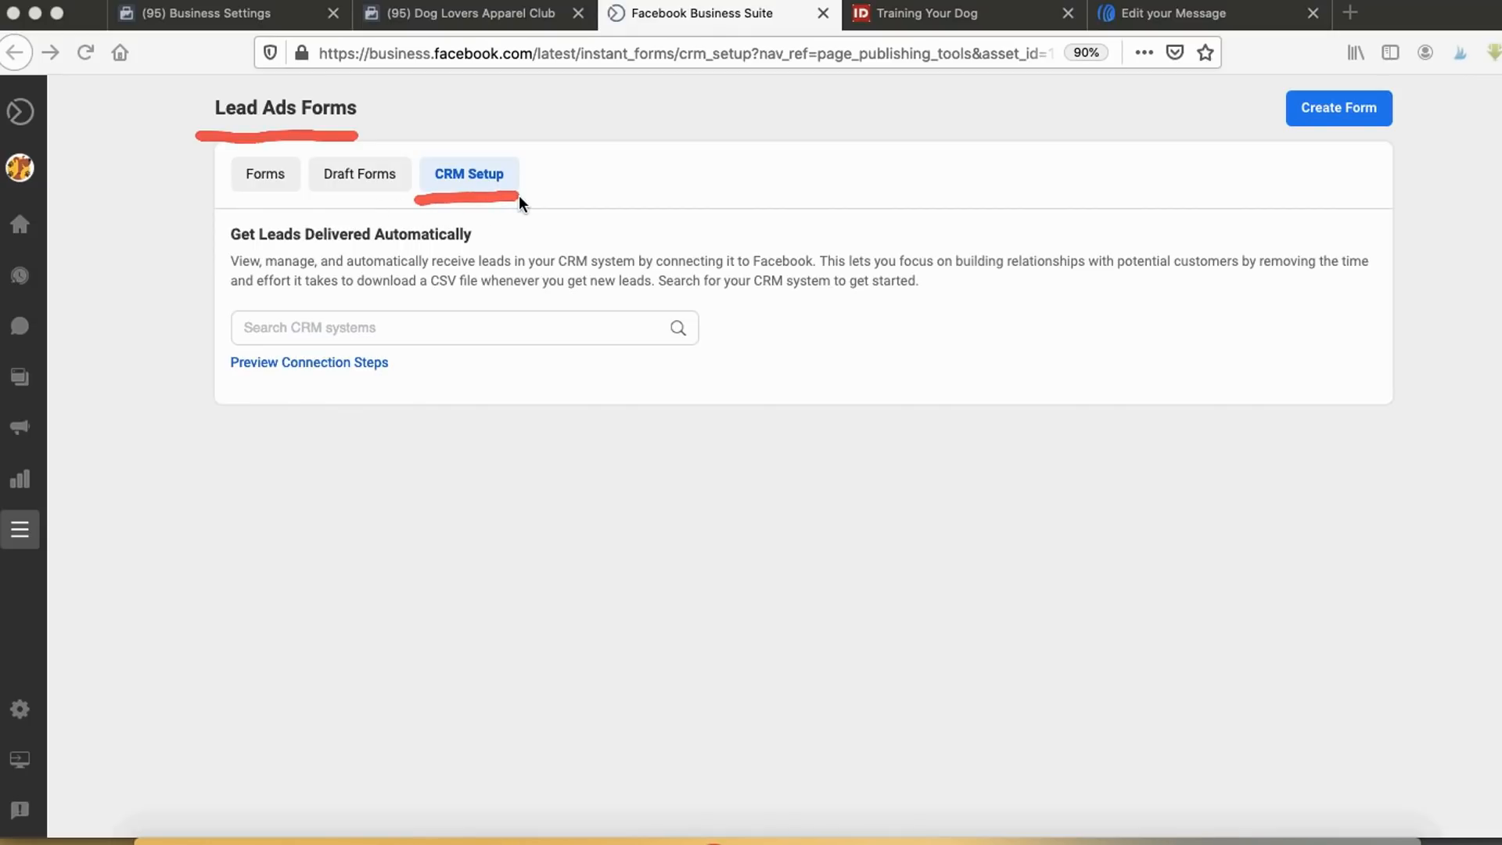
pyautogui.moveTo(304, 289)
pyautogui.mouseDown()
pyautogui.moveTo(177, 349)
pyautogui.moveTo(462, 313)
pyautogui.moveTo(245, 421)
pyautogui.moveTo(416, 291)
pyautogui.mouseUp()
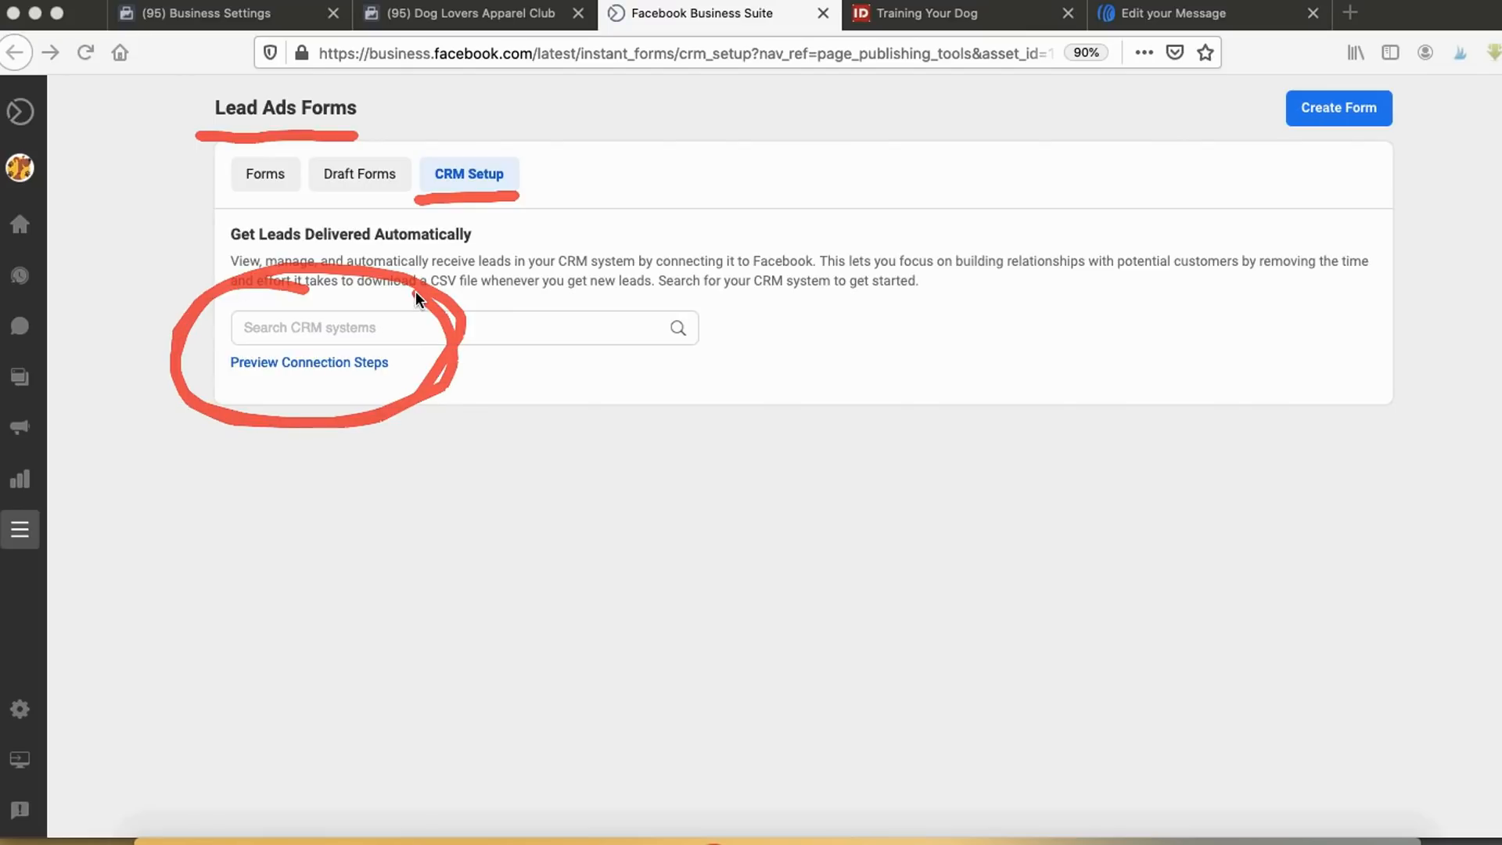
pyautogui.press('Escape')
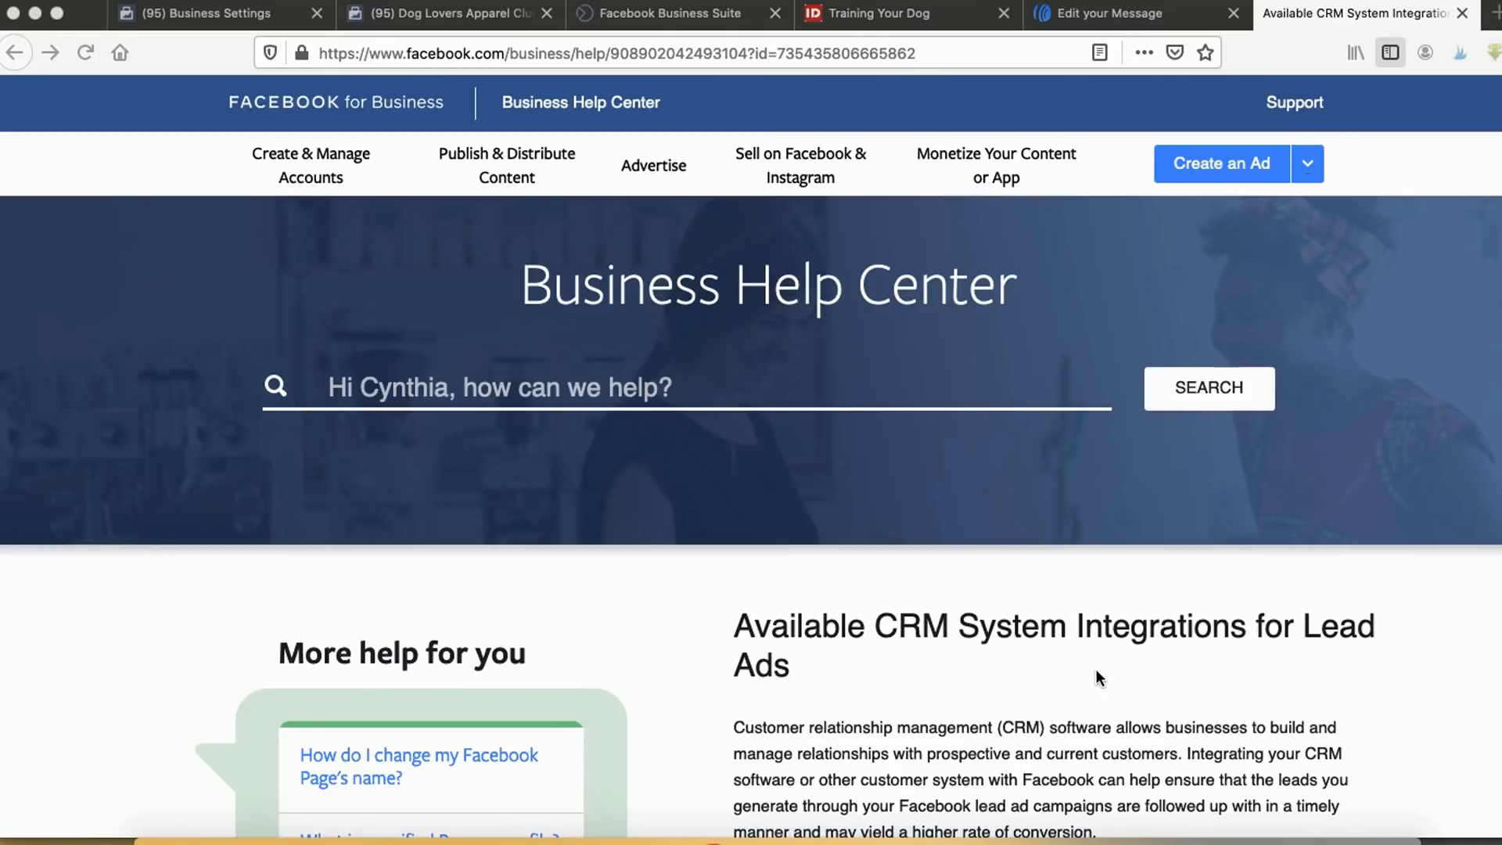
# Step: Look through the Business Help Center's available CRM system integrations for lead ads, checking the listed providers for AWeber
pyautogui.scroll(-3, 1096, 670)
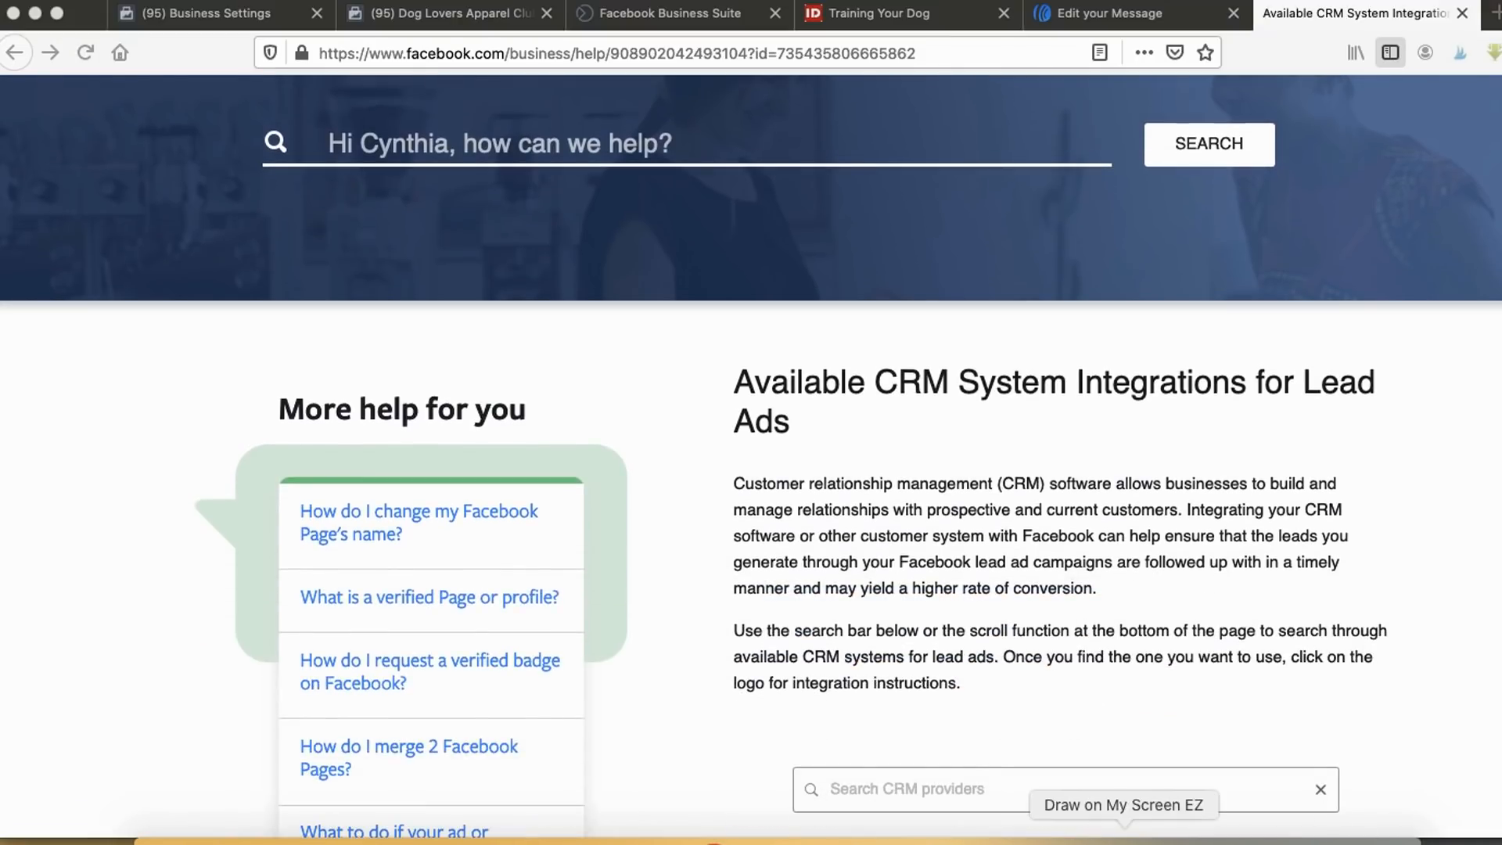
pyautogui.moveTo(736, 419); pyautogui.dragTo(1073, 415)
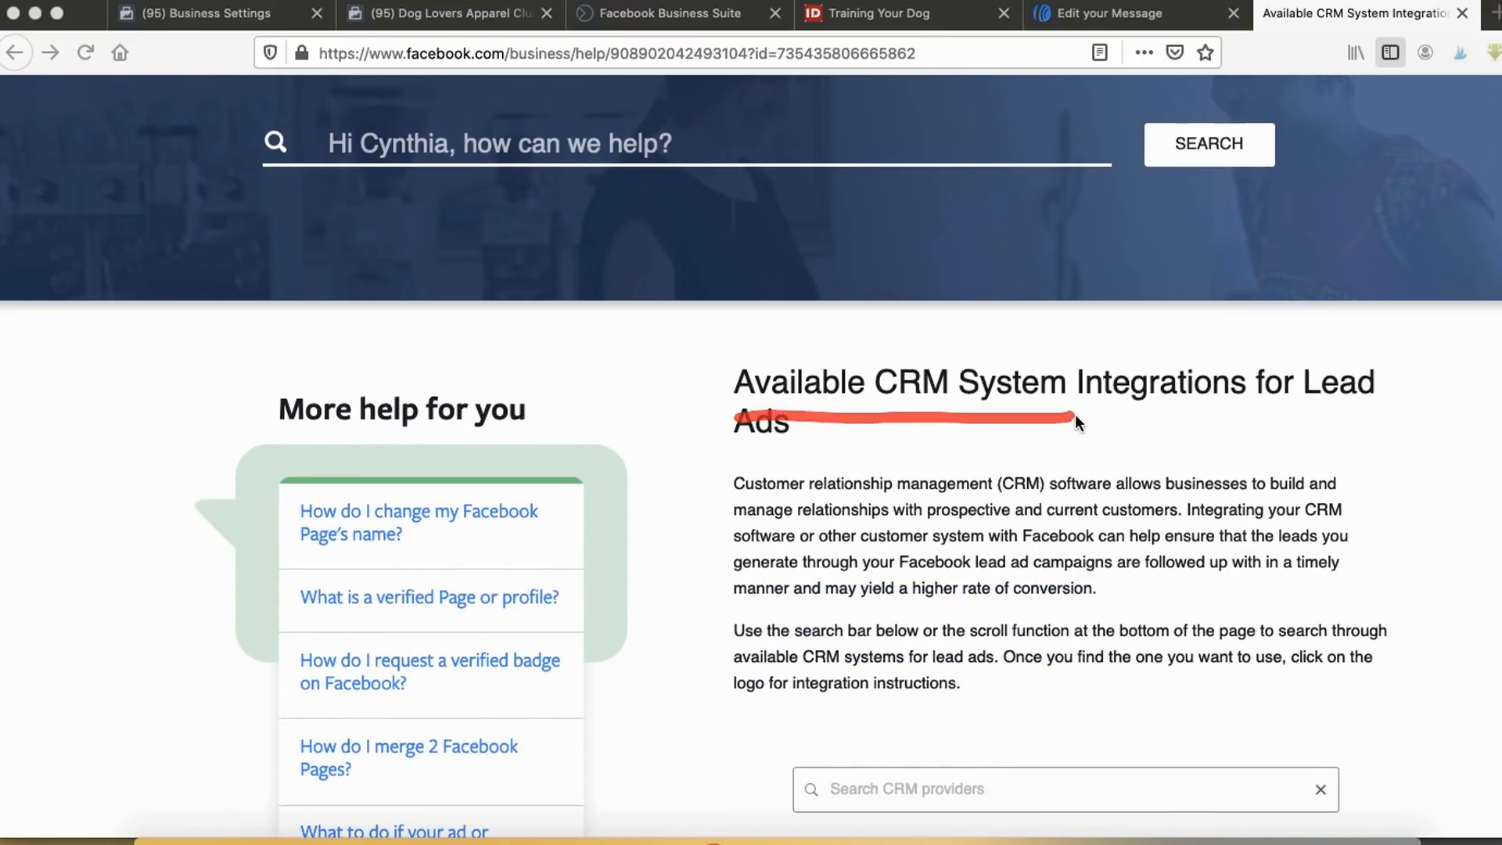
pyautogui.scroll(-8, 1072, 415)
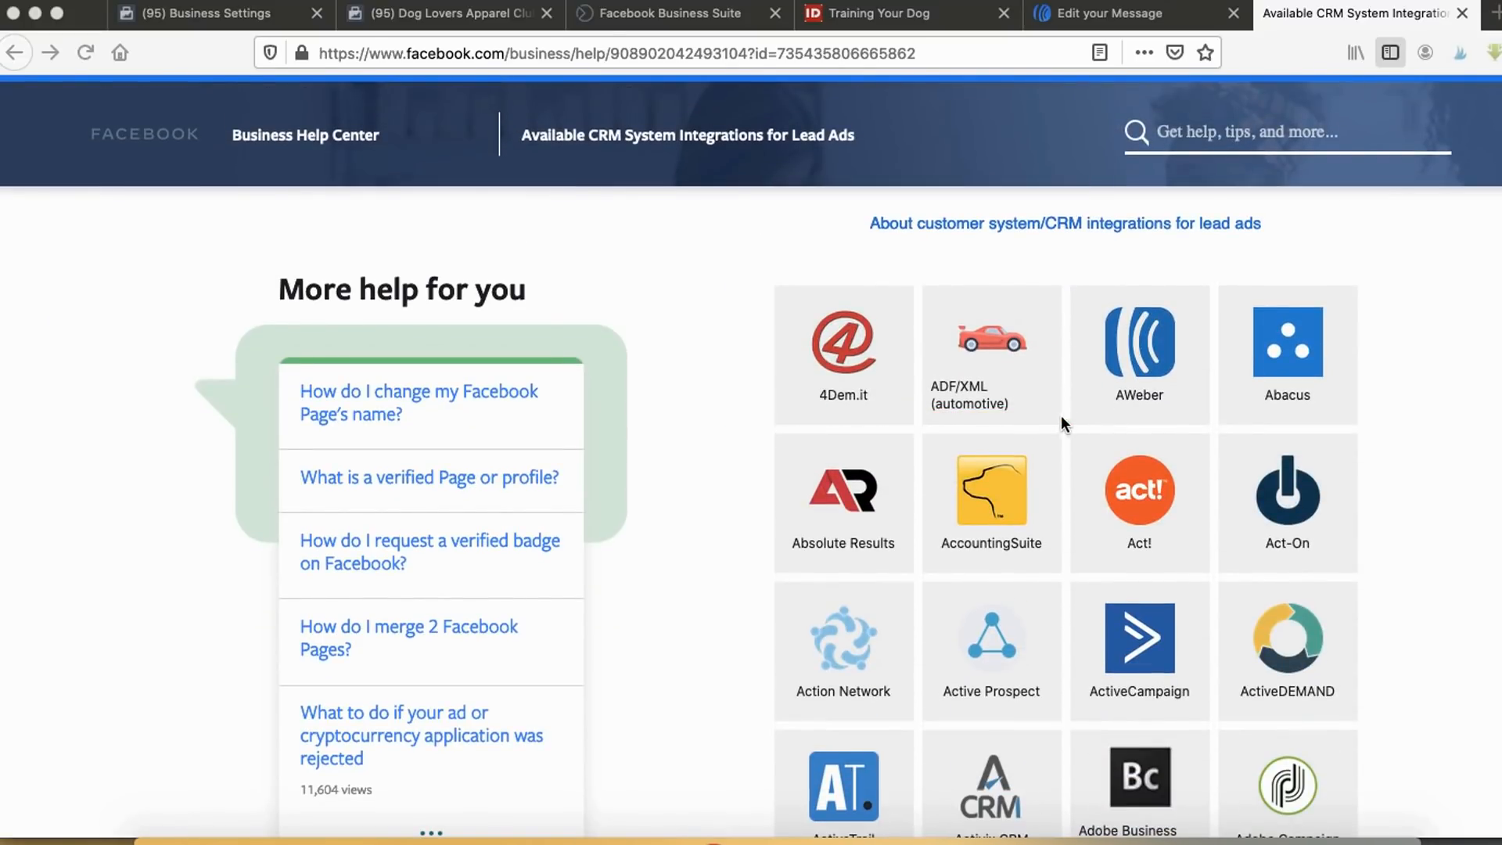
pyautogui.moveTo(1131, 425)
pyautogui.mouseDown()
pyautogui.moveTo(1169, 237)
pyautogui.moveTo(1266, 335)
pyautogui.mouseUp()
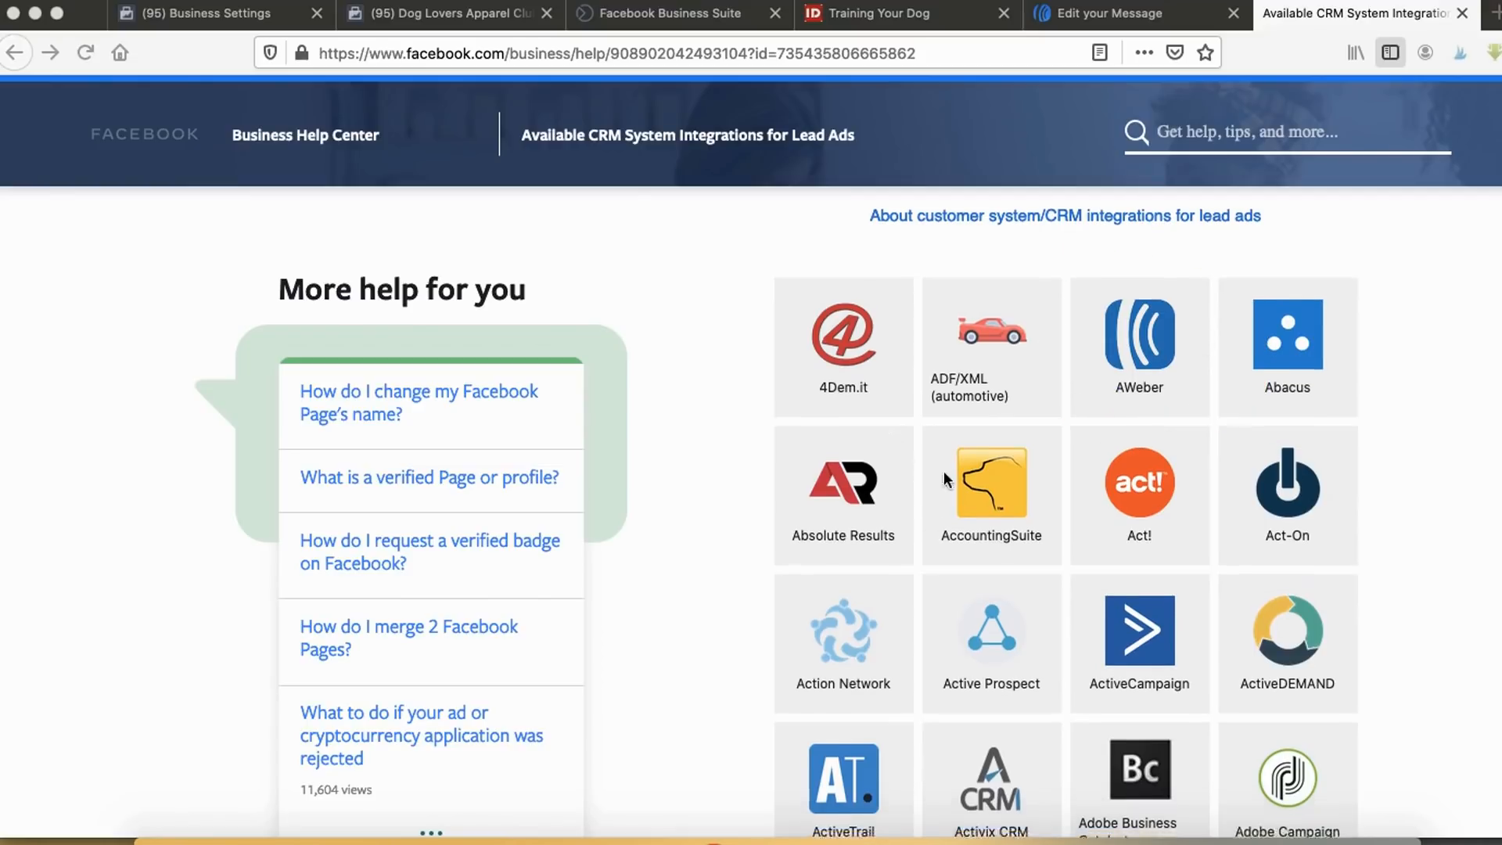
pyautogui.scroll(-3, 1163, 693)
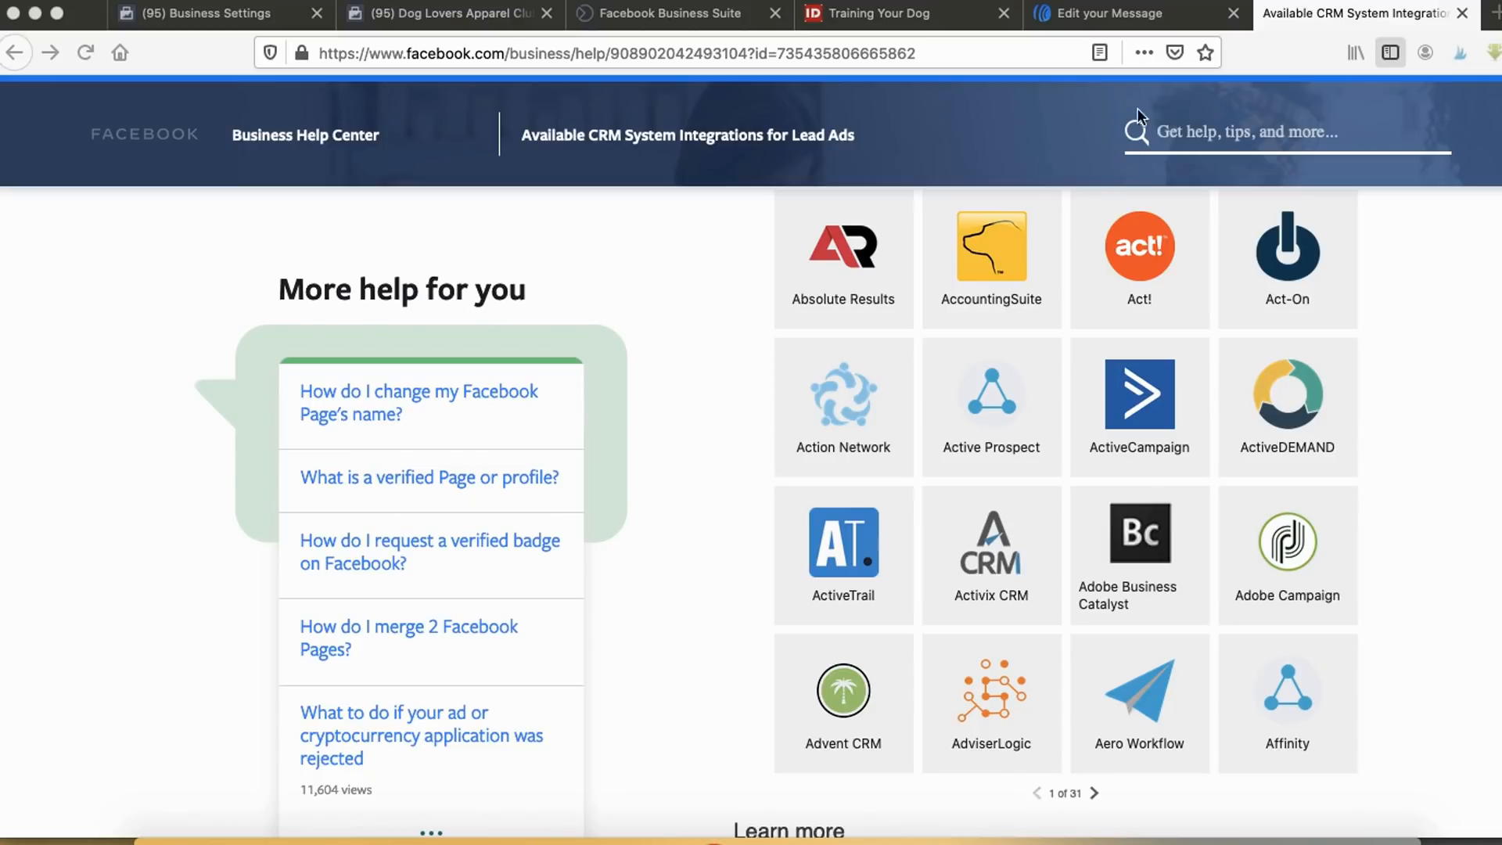
# Step: In Business Suite's CRM Setup, search the CRM systems for "awe" and select AWeber
pyautogui.click(593, 20)
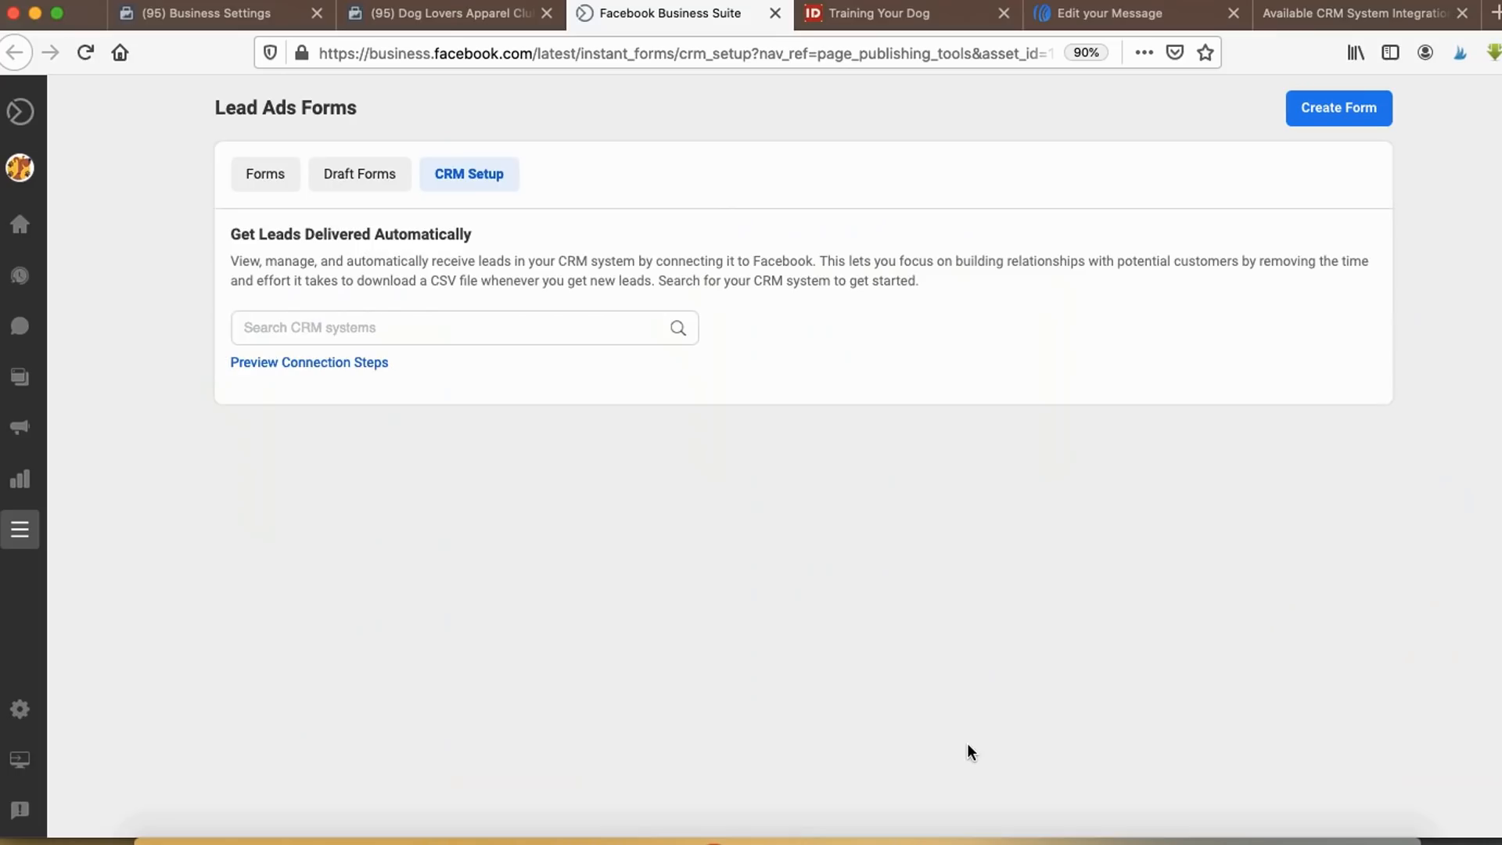
pyautogui.click(382, 326)
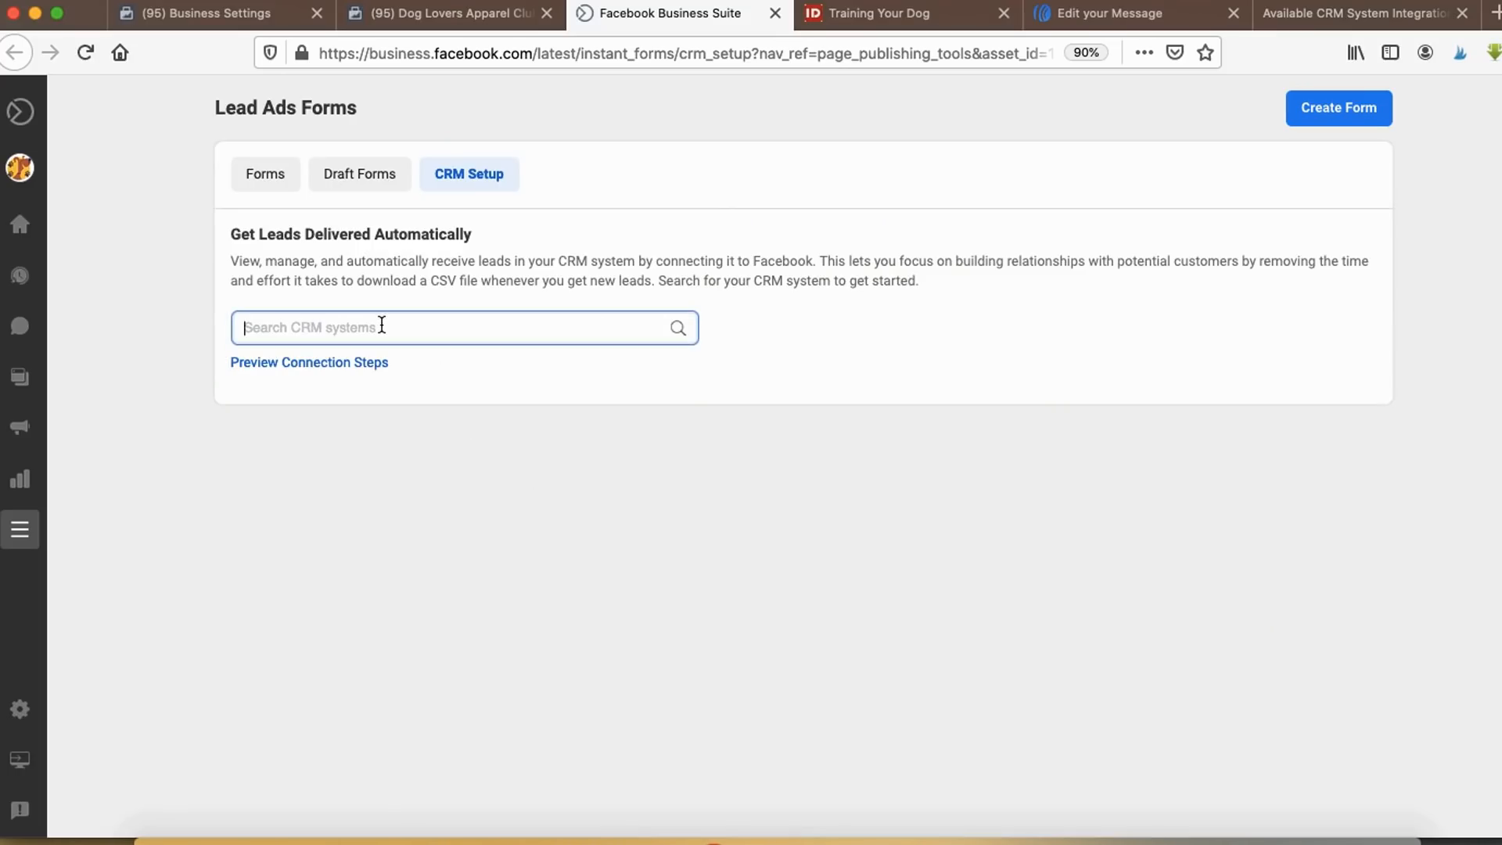
pyautogui.write('awe')
pyautogui.click(322, 366)
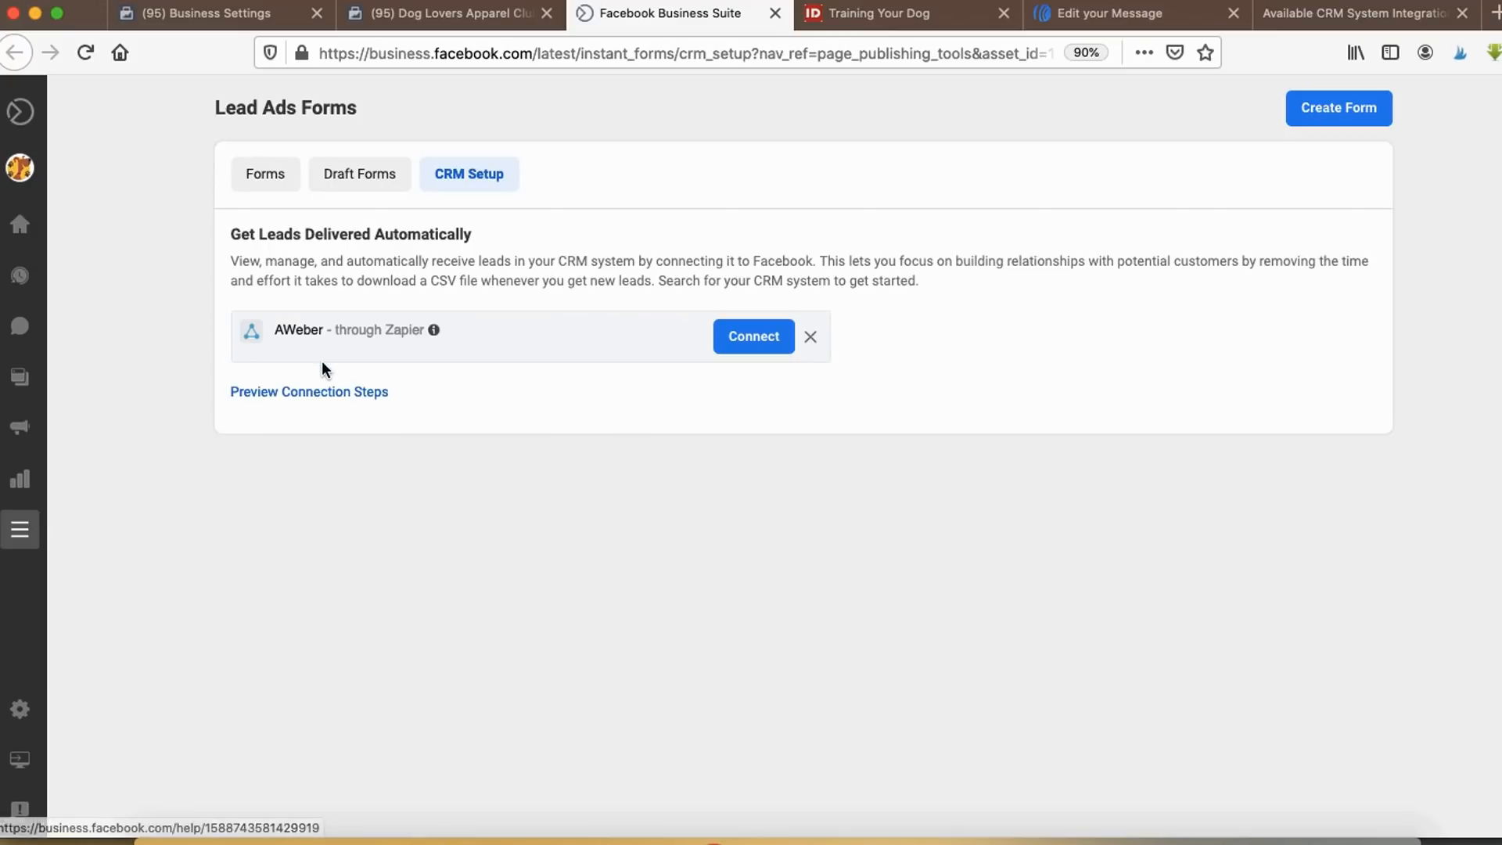
pyautogui.moveTo(772, 278)
pyautogui.mouseDown()
pyautogui.moveTo(879, 368)
pyautogui.moveTo(774, 275)
pyautogui.mouseUp()
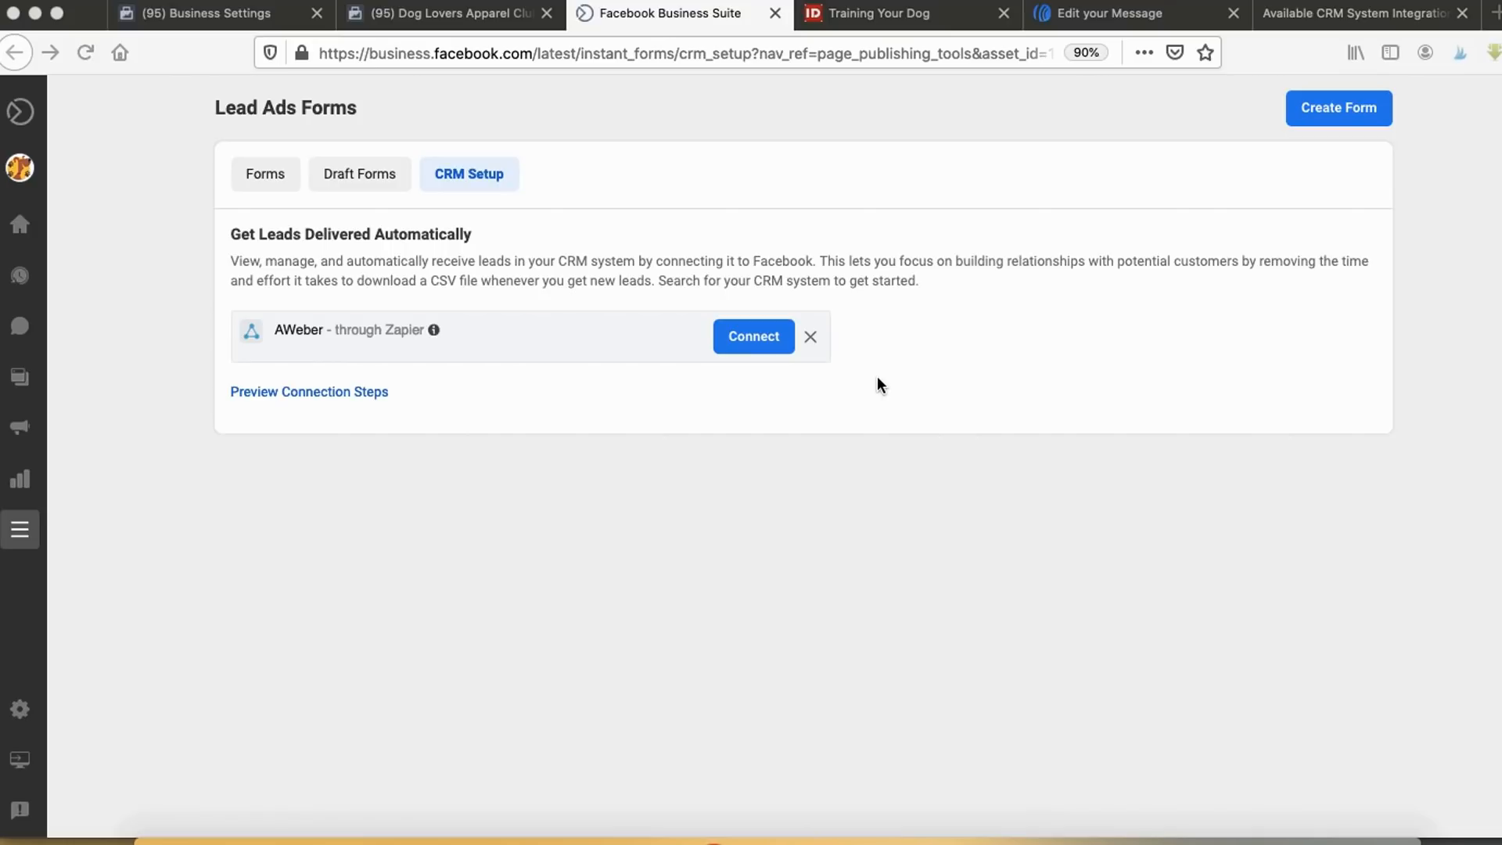